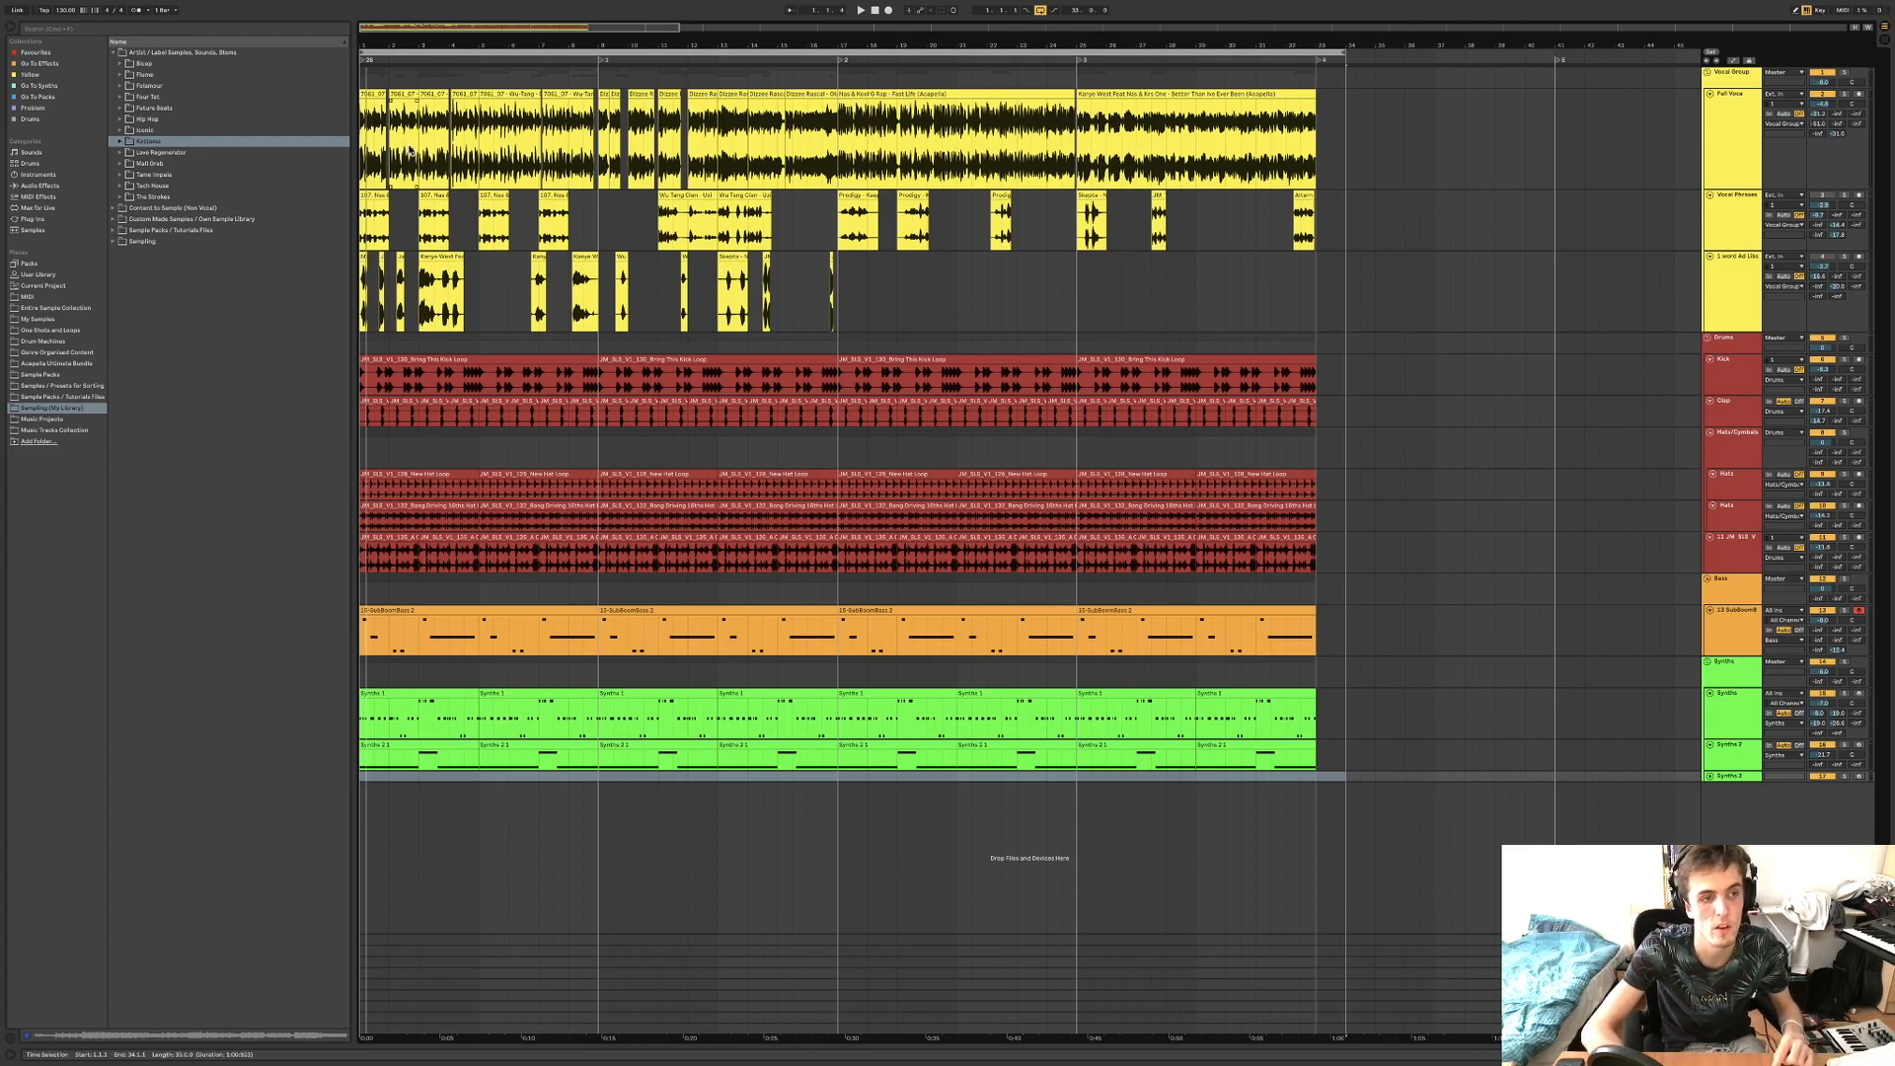
Solo the Full Verse vocal track and play its opening Wu-Tang clips, including the one starting at bar 5.
click(1717, 153)
click(1845, 95)
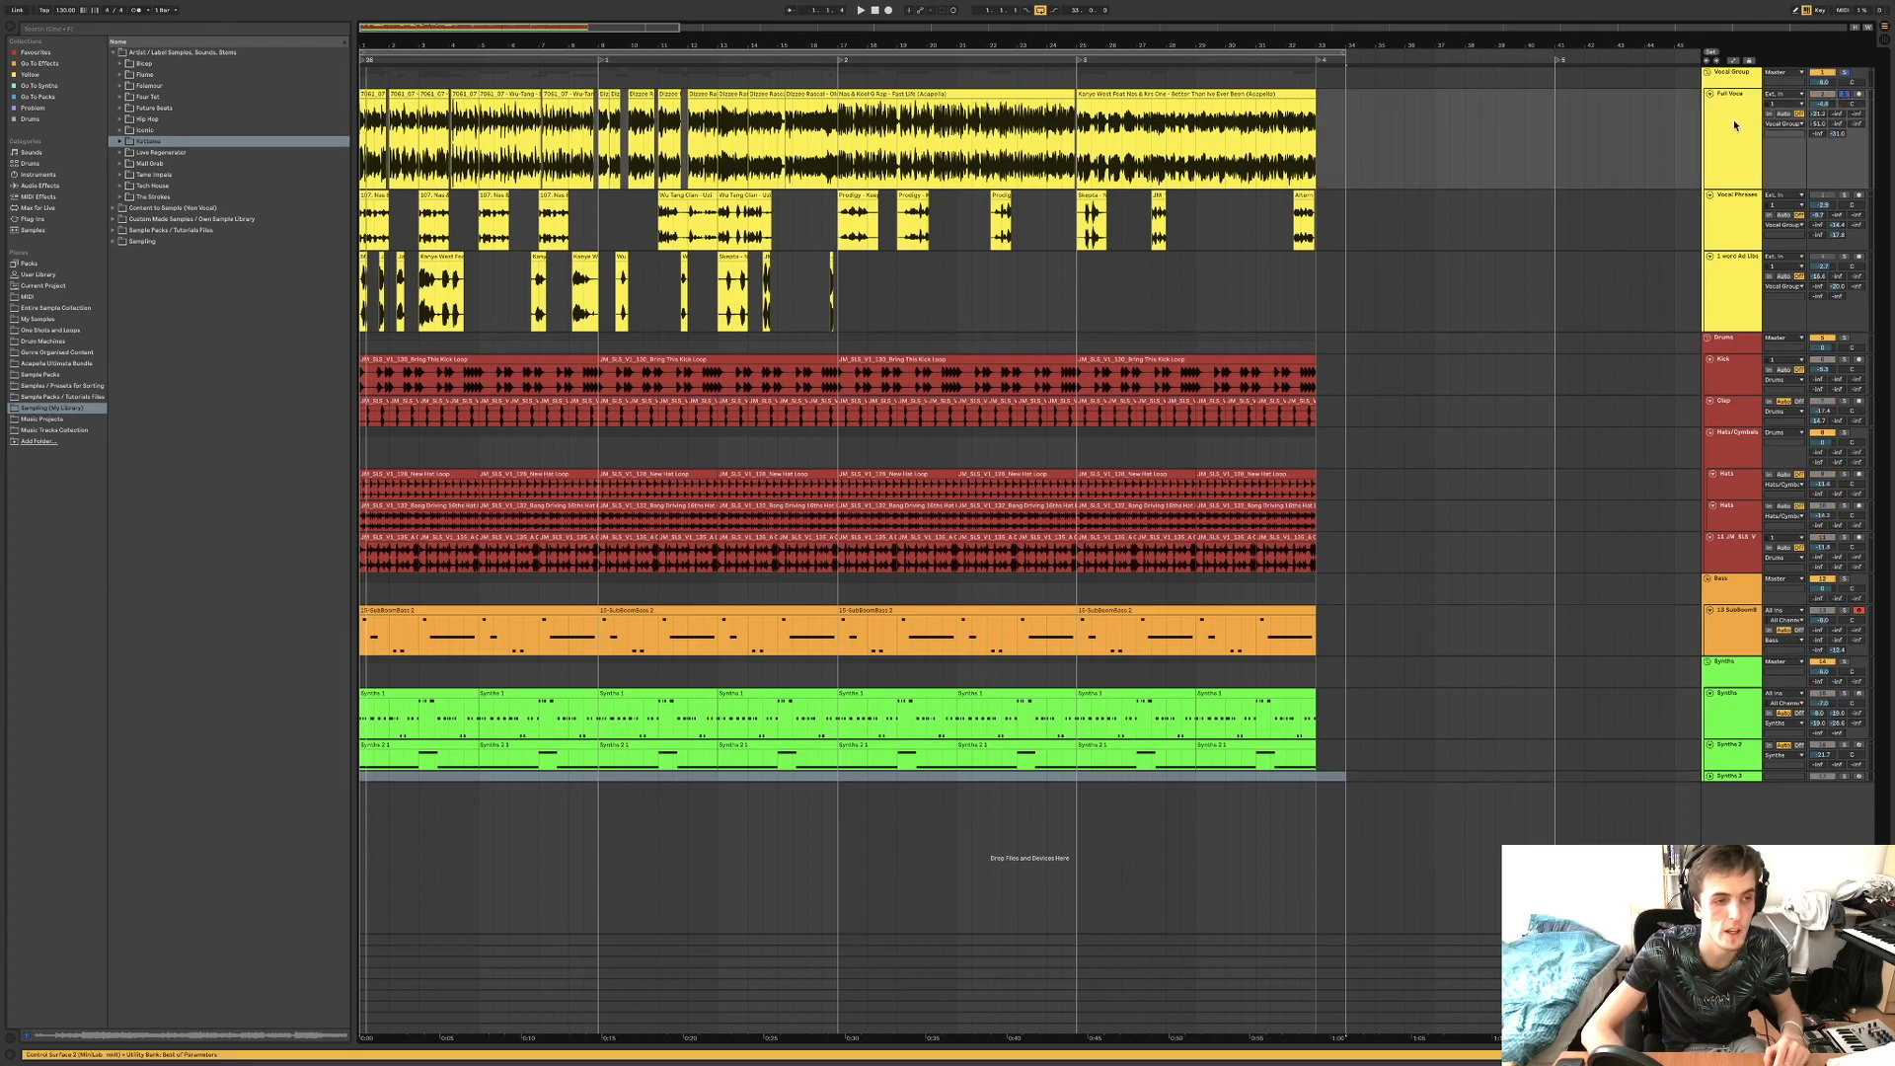
key(space)
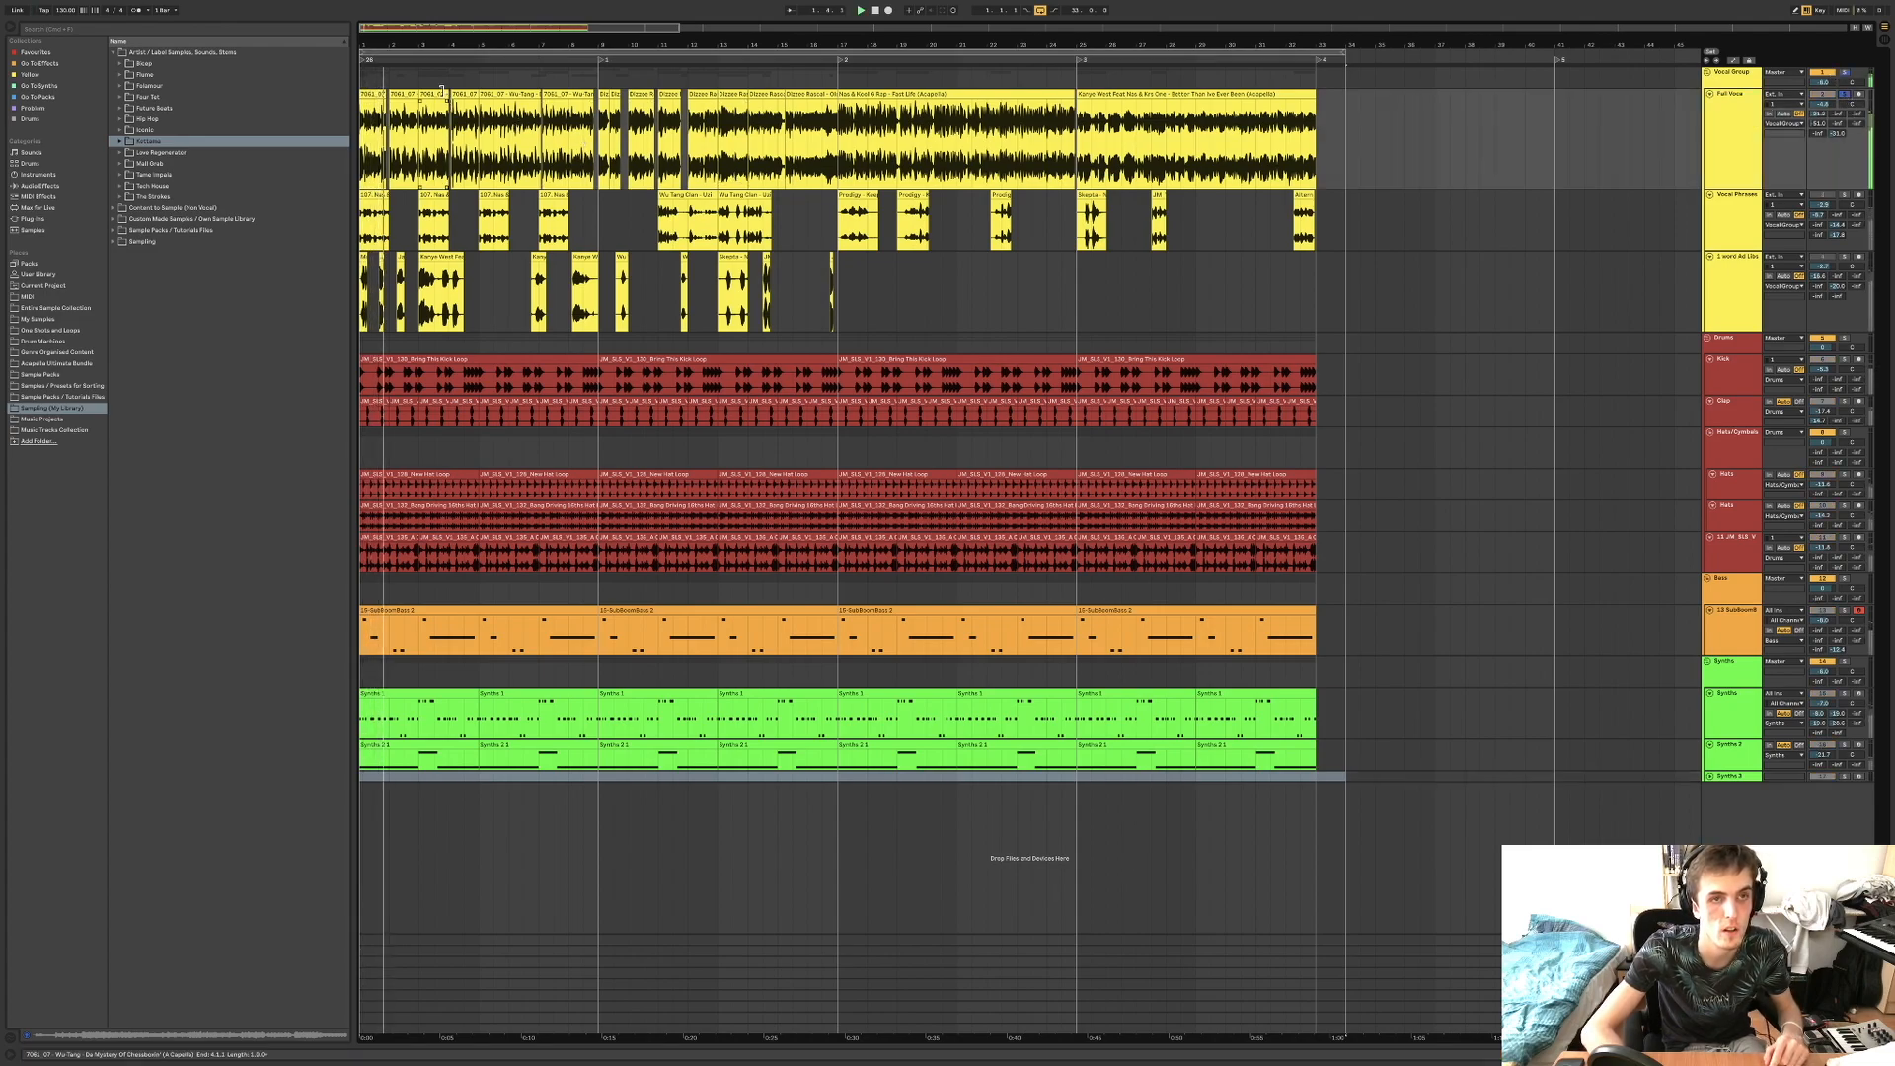
click(500, 95)
key(space)
key(space)
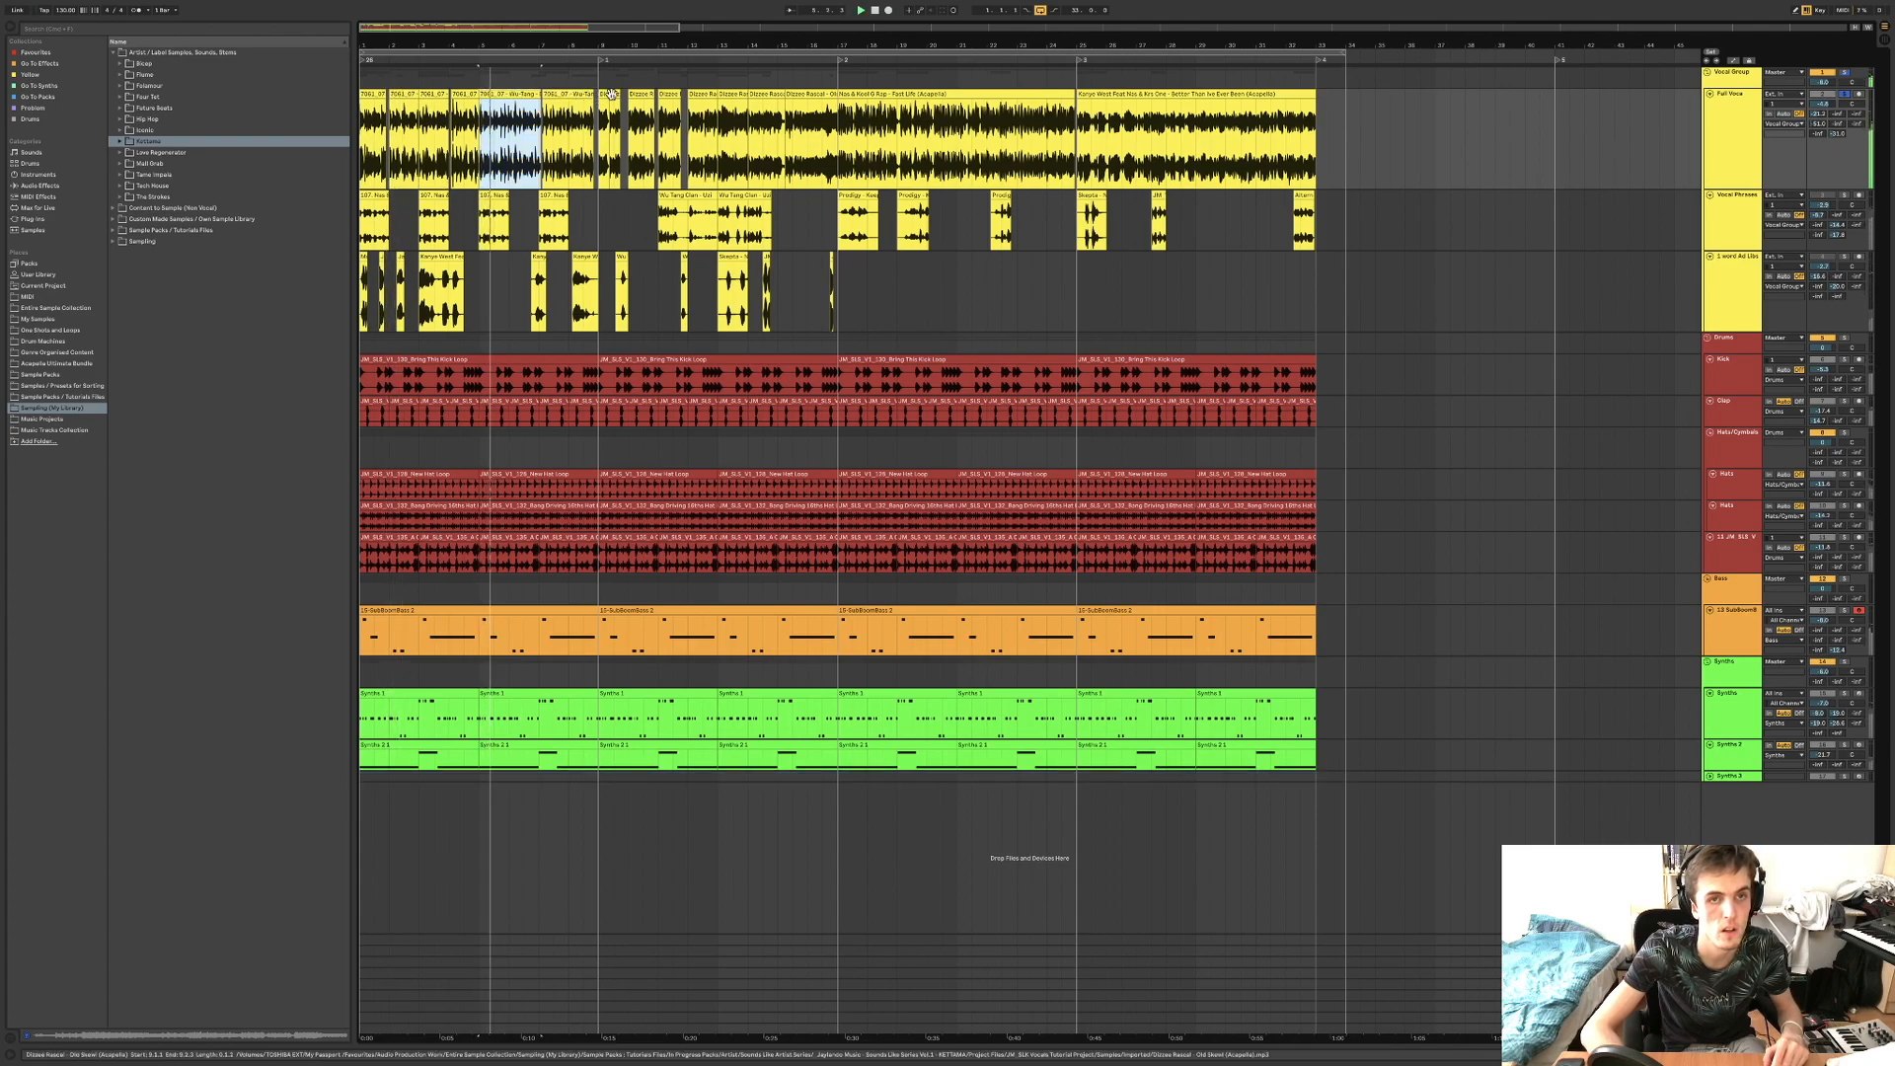
Audition the Full Verse clips at bar 9, the Fast Life acapella at bar 17 and the Kanye West acapella at bar 25.
click(605, 94)
key(space)
key(space)
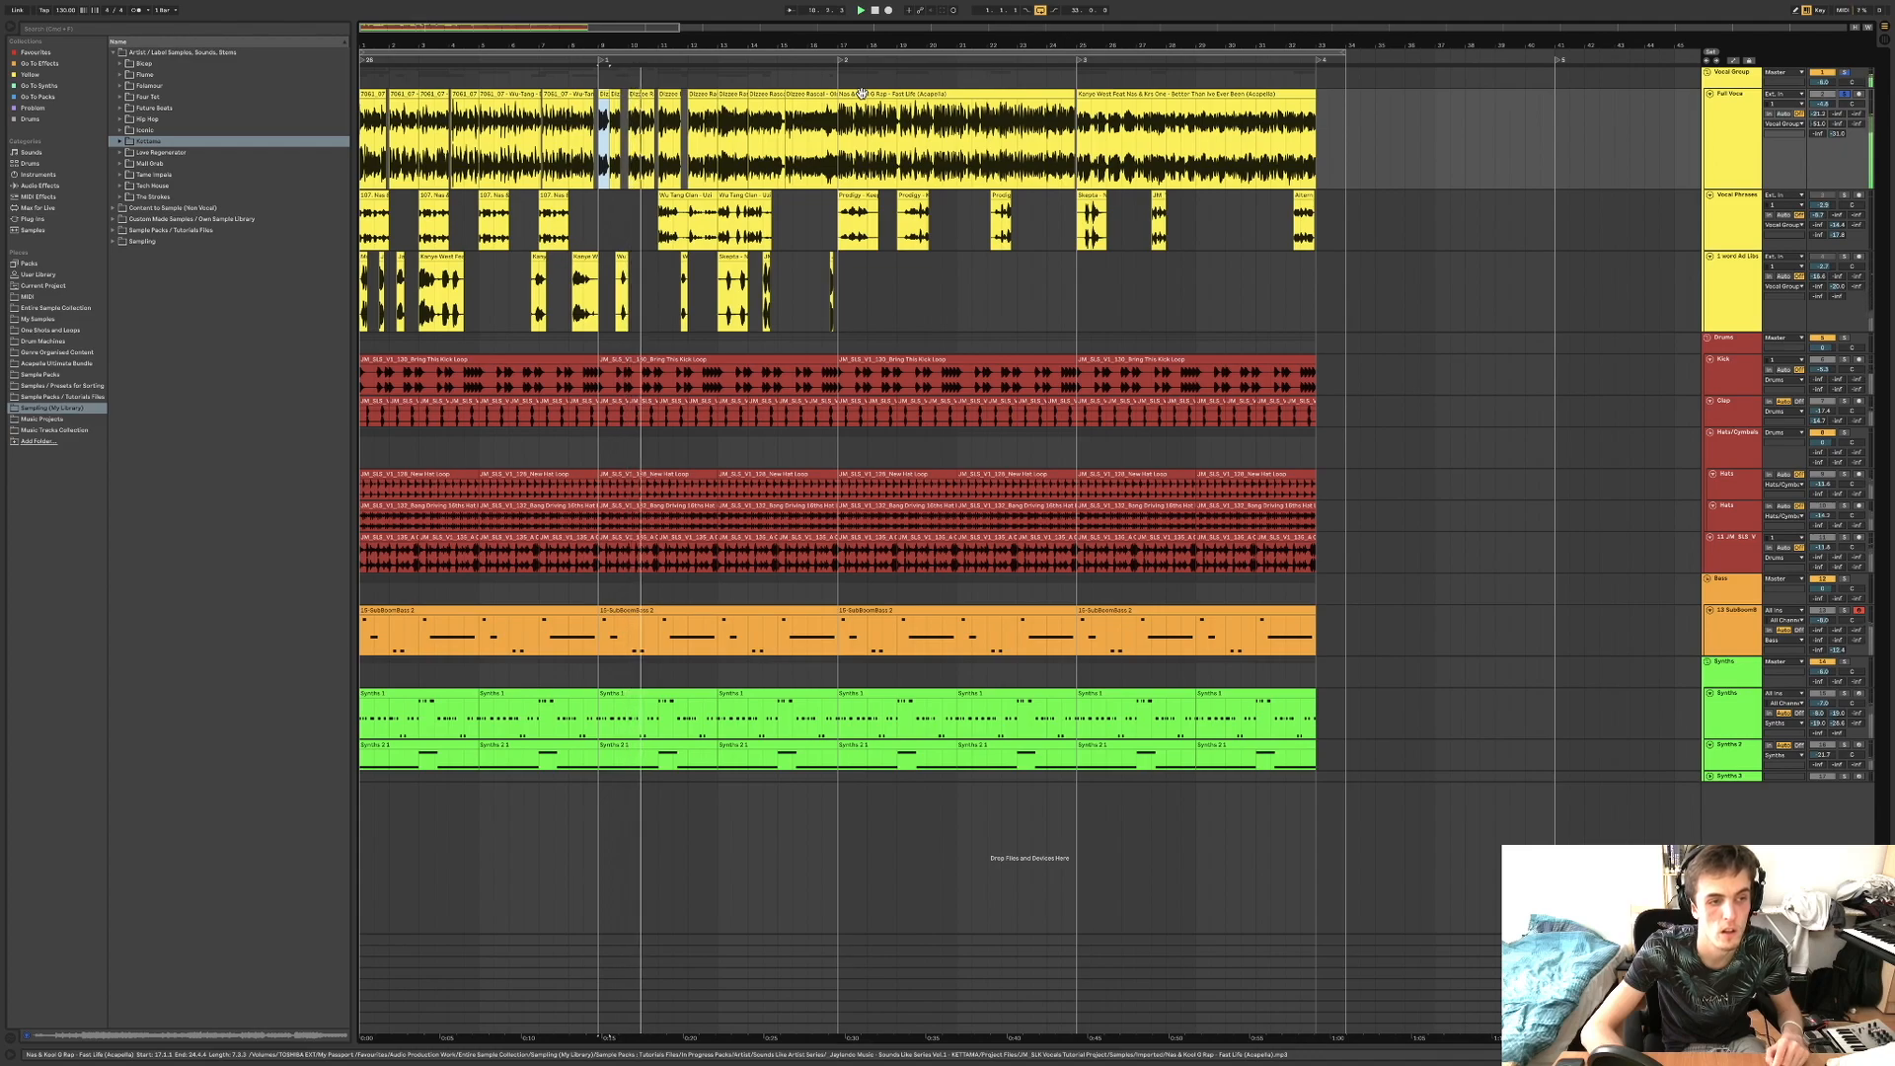
click(862, 94)
key(space)
key(space)
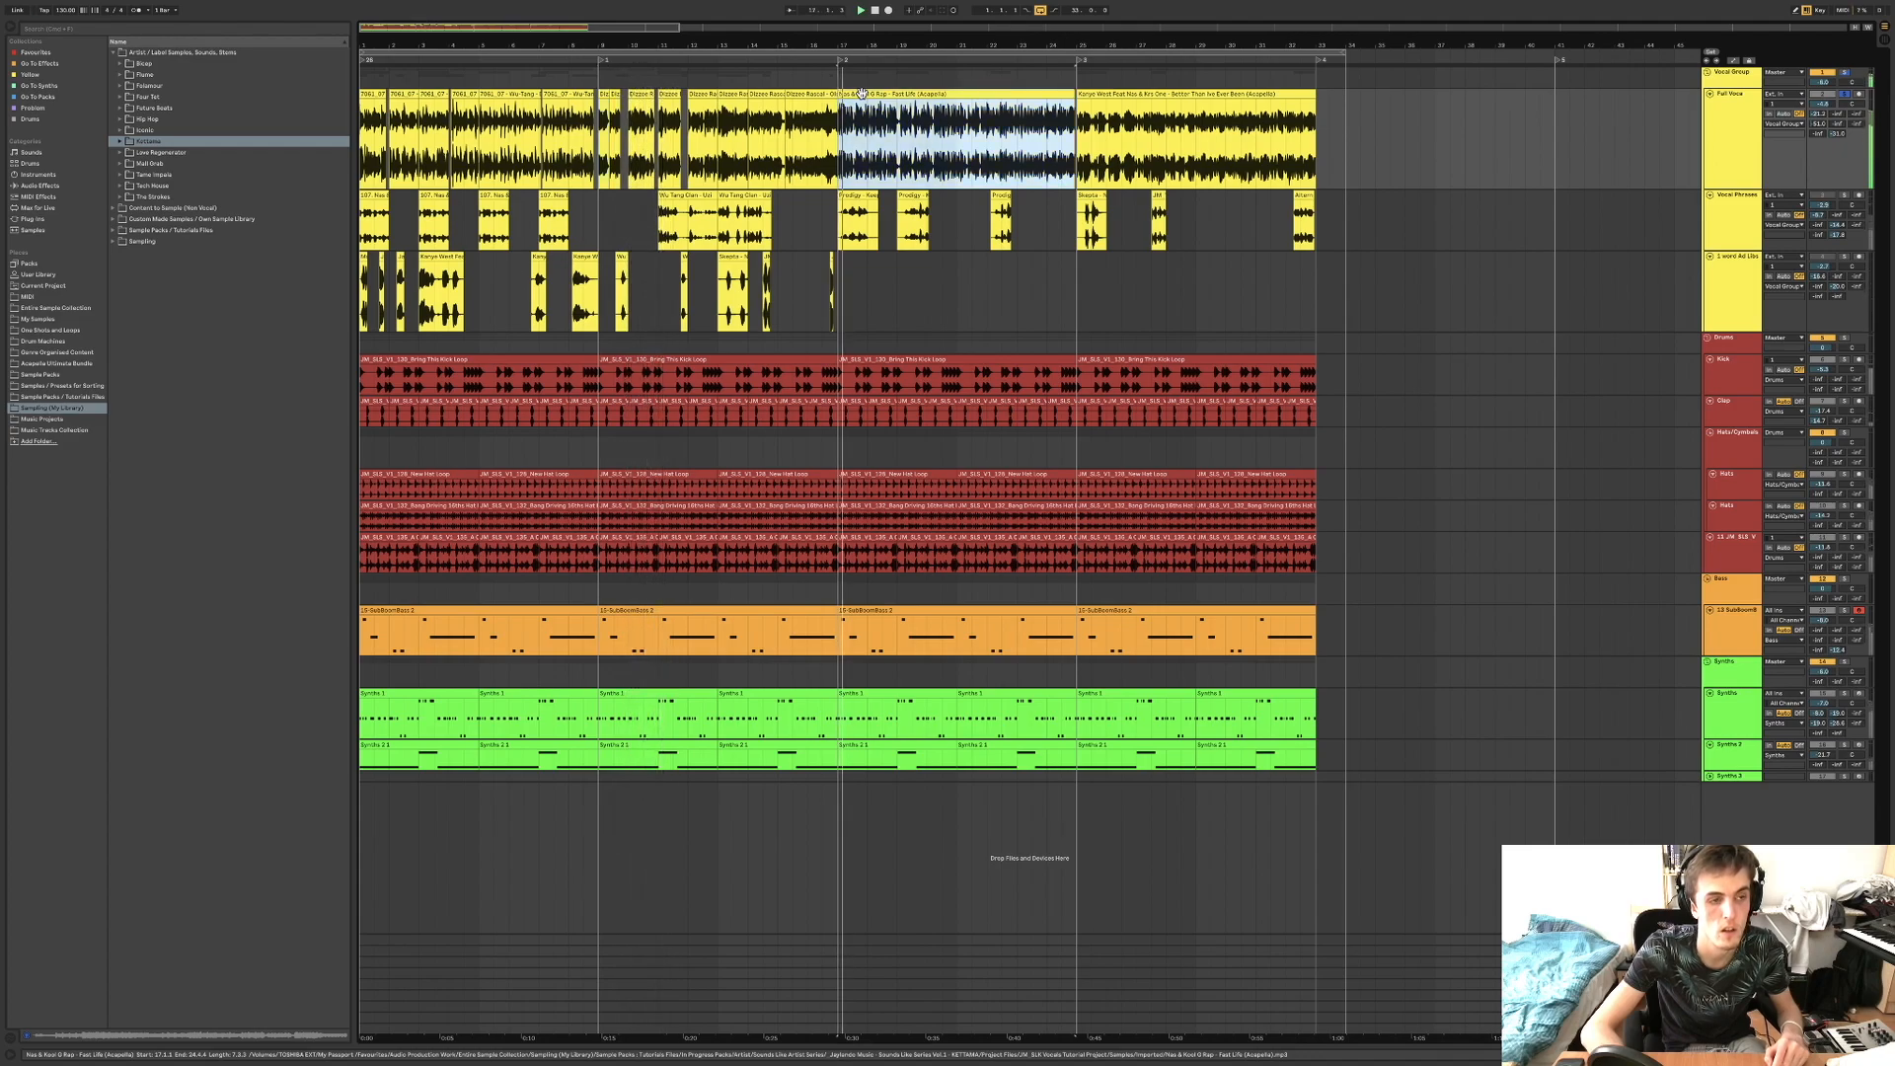
click(1097, 94)
key(space)
key(space)
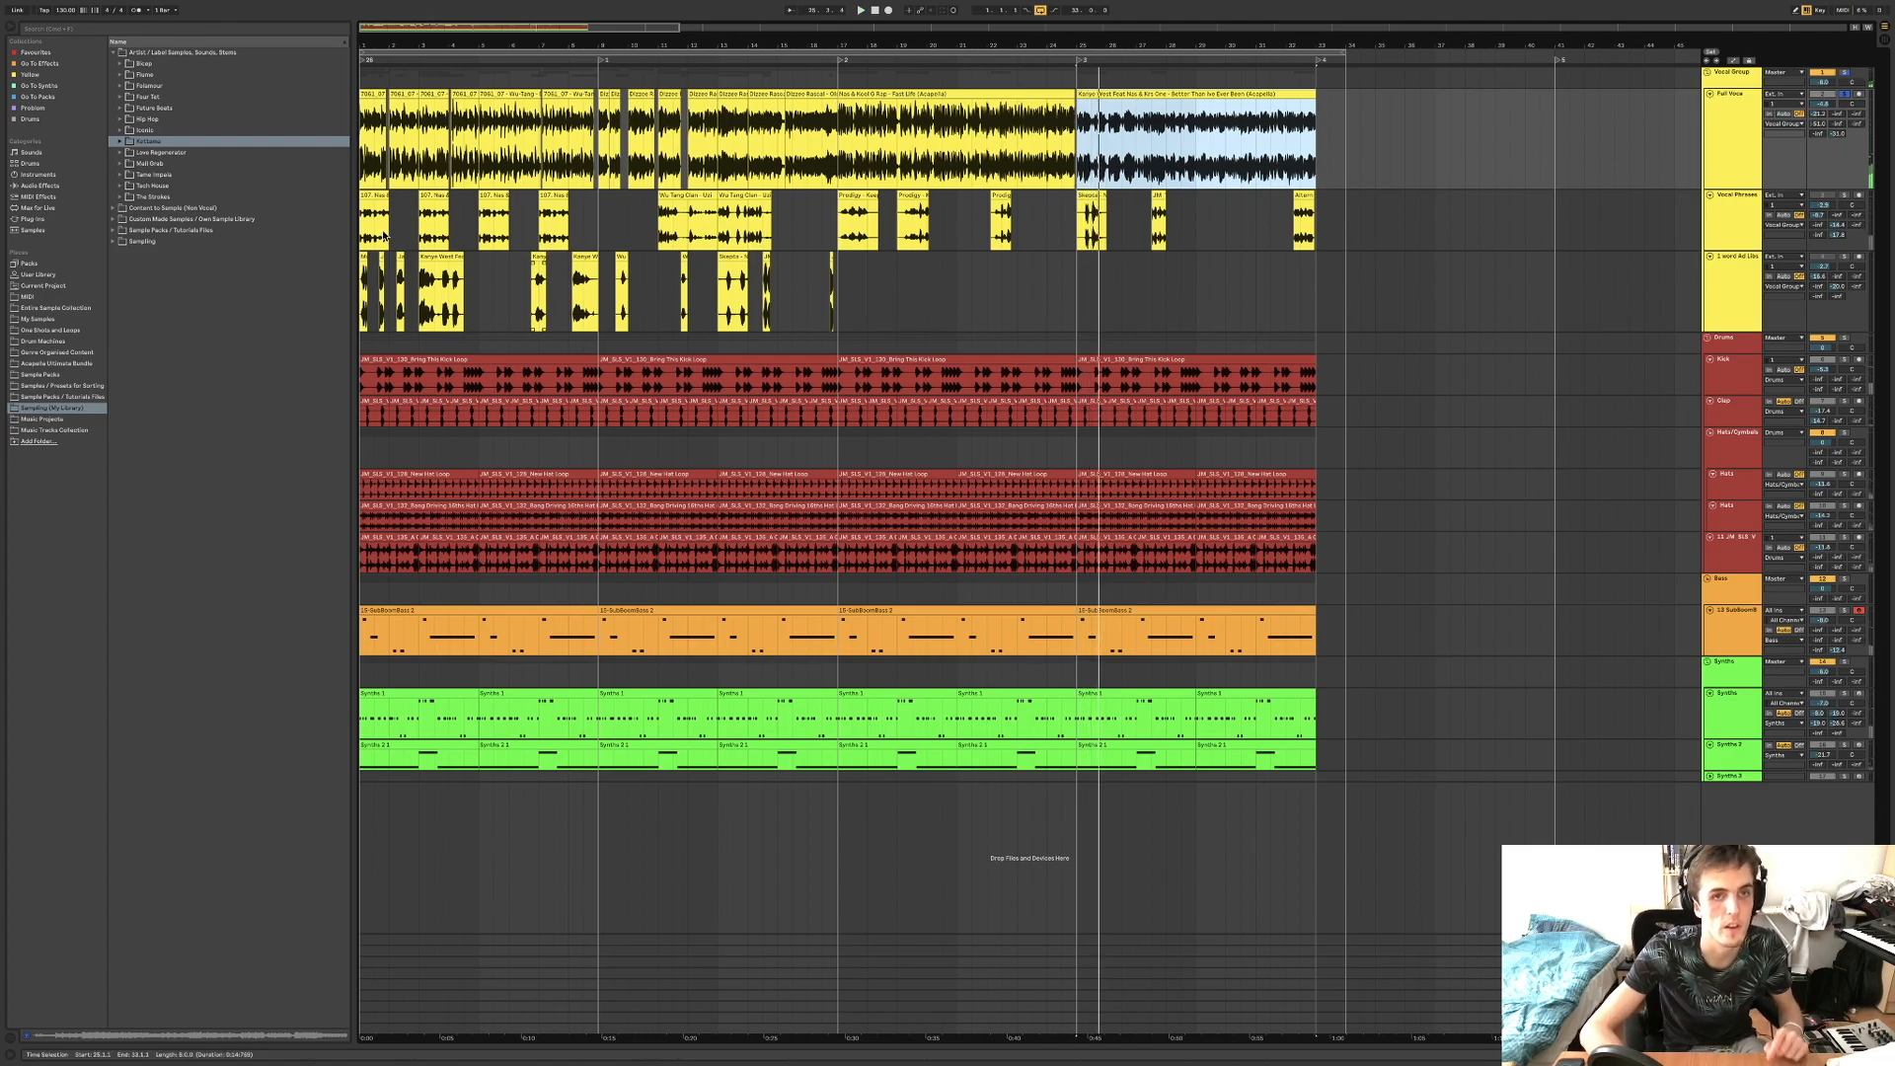
Replay the first clip of the Full Verse track and select the track.
click(365, 131)
key(space)
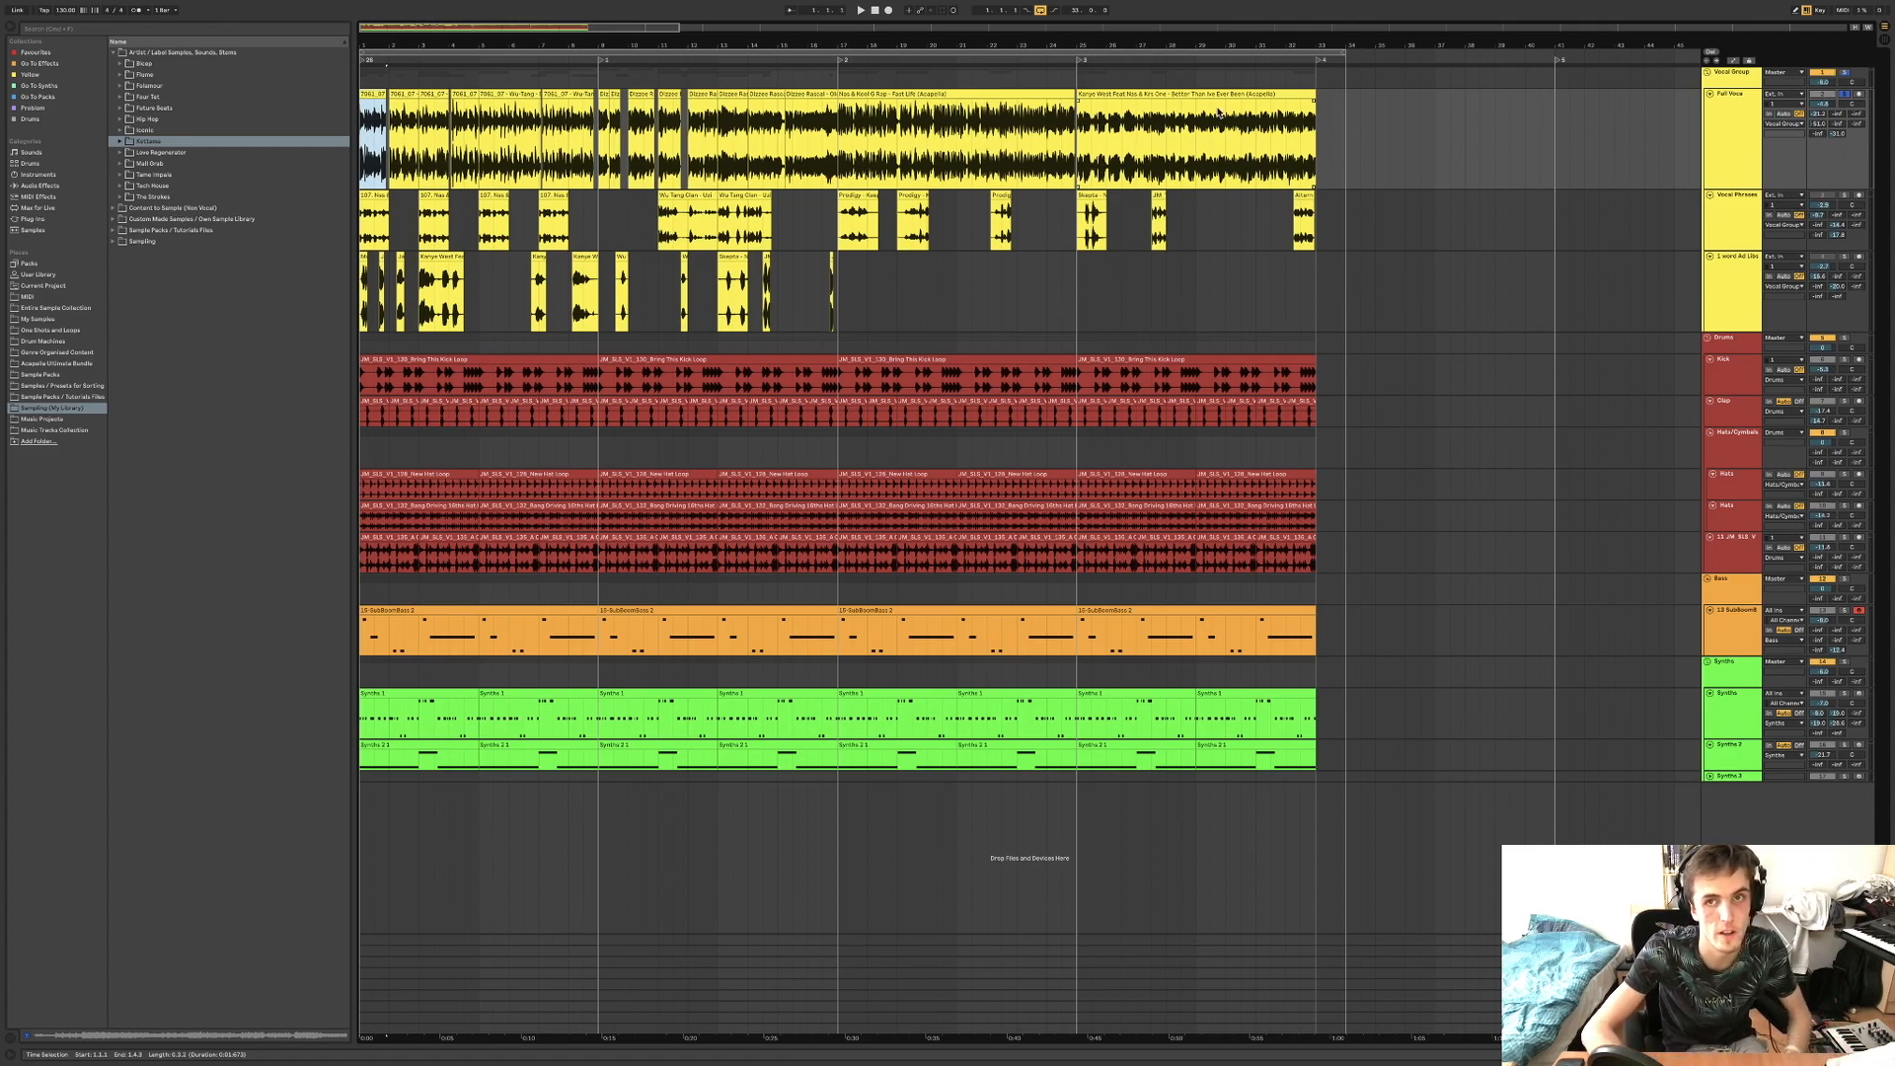
click(1735, 117)
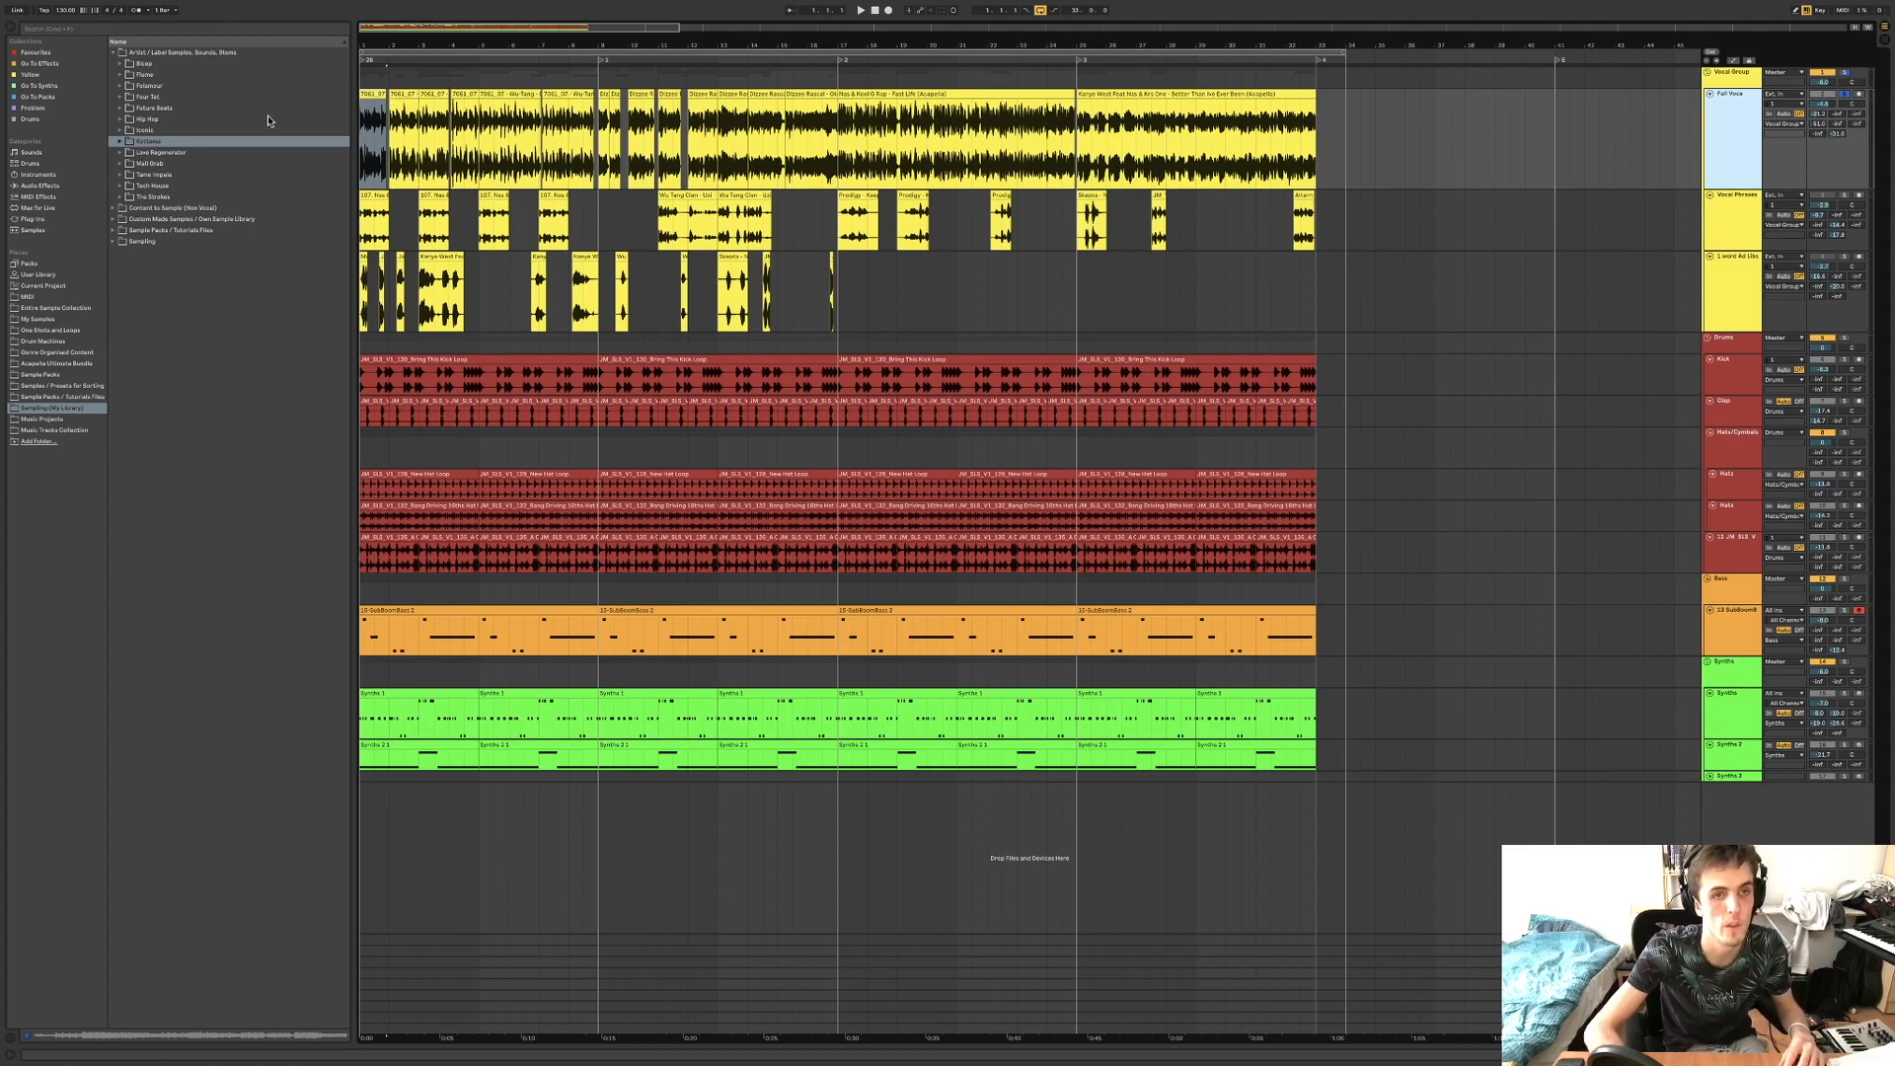
Solo the vocal phrases track and audition its opening clips, the Wu Tang Clan and Prodigy phrases, and the clips through the last one.
click(1727, 220)
click(1843, 195)
key(space)
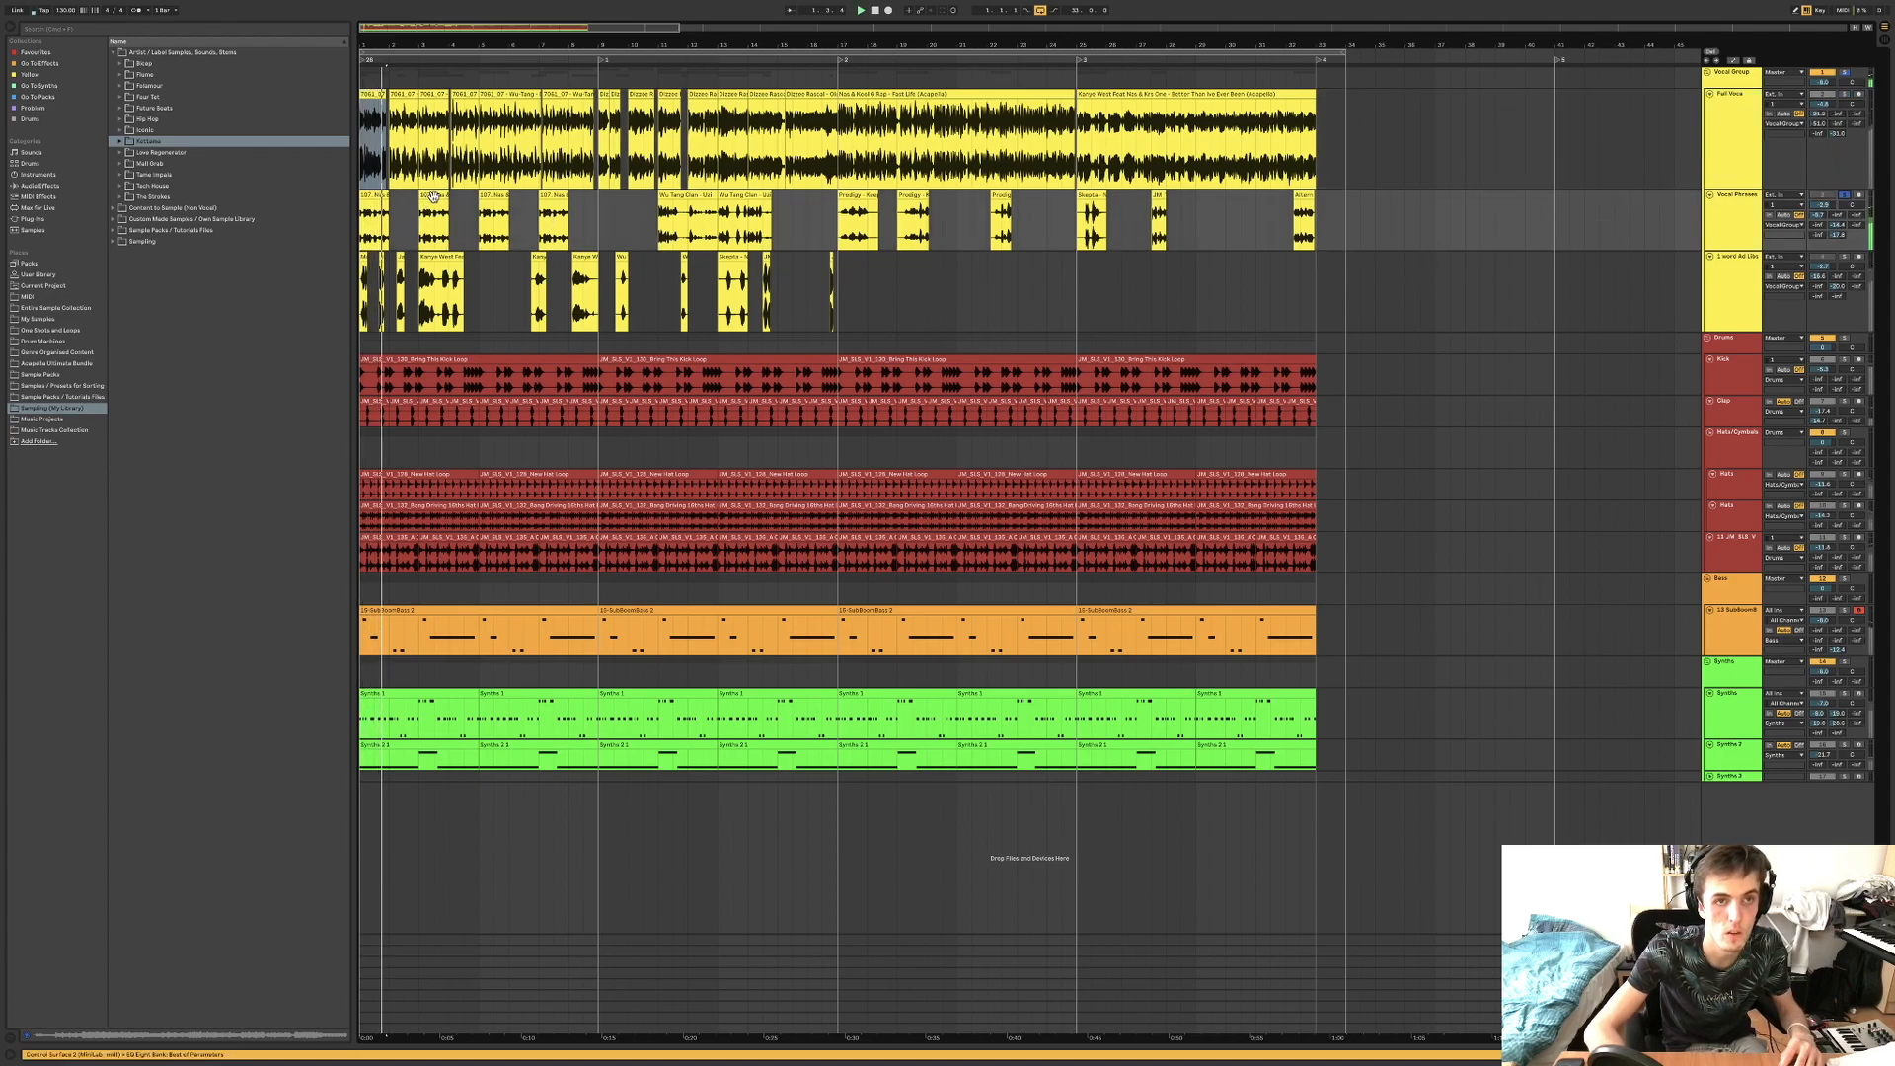
click(686, 195)
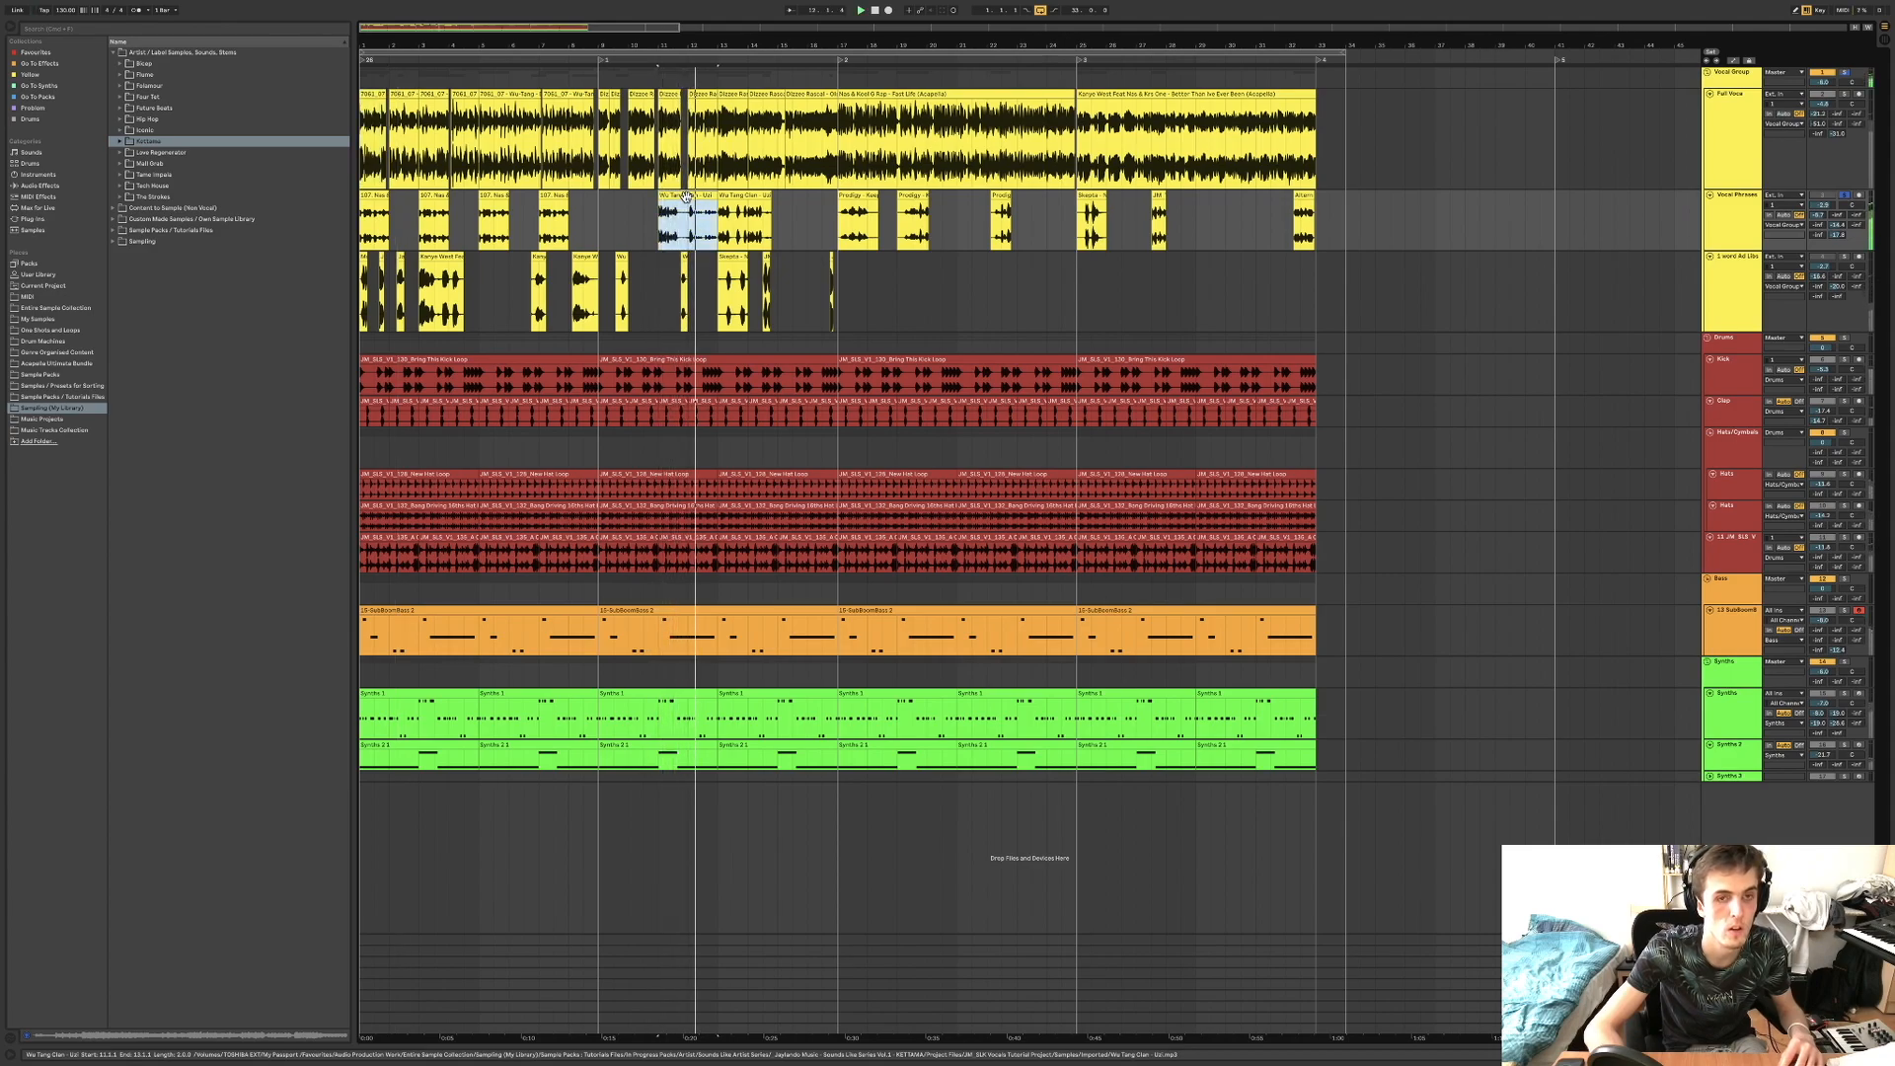
click(862, 207)
click(1083, 195)
click(1298, 195)
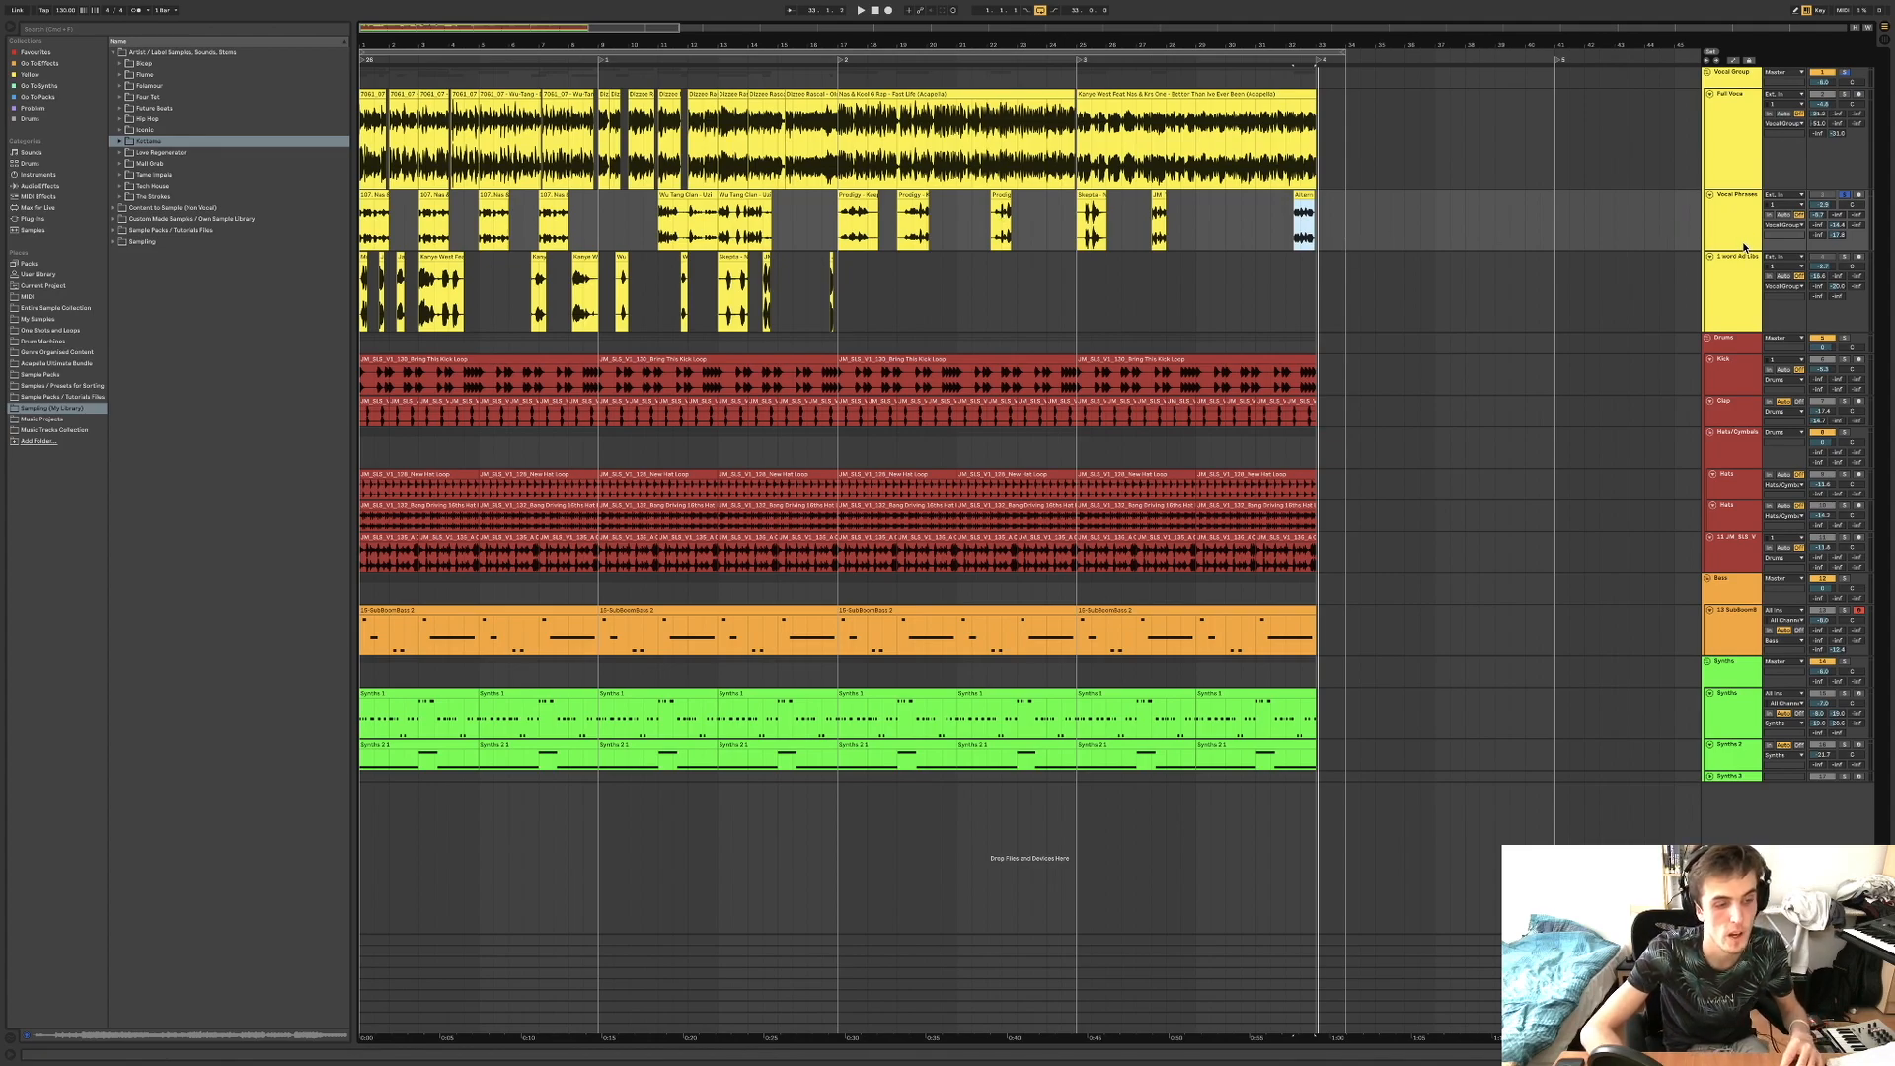
Solo the one-word ad-libs track and play it from its first clip.
click(1754, 279)
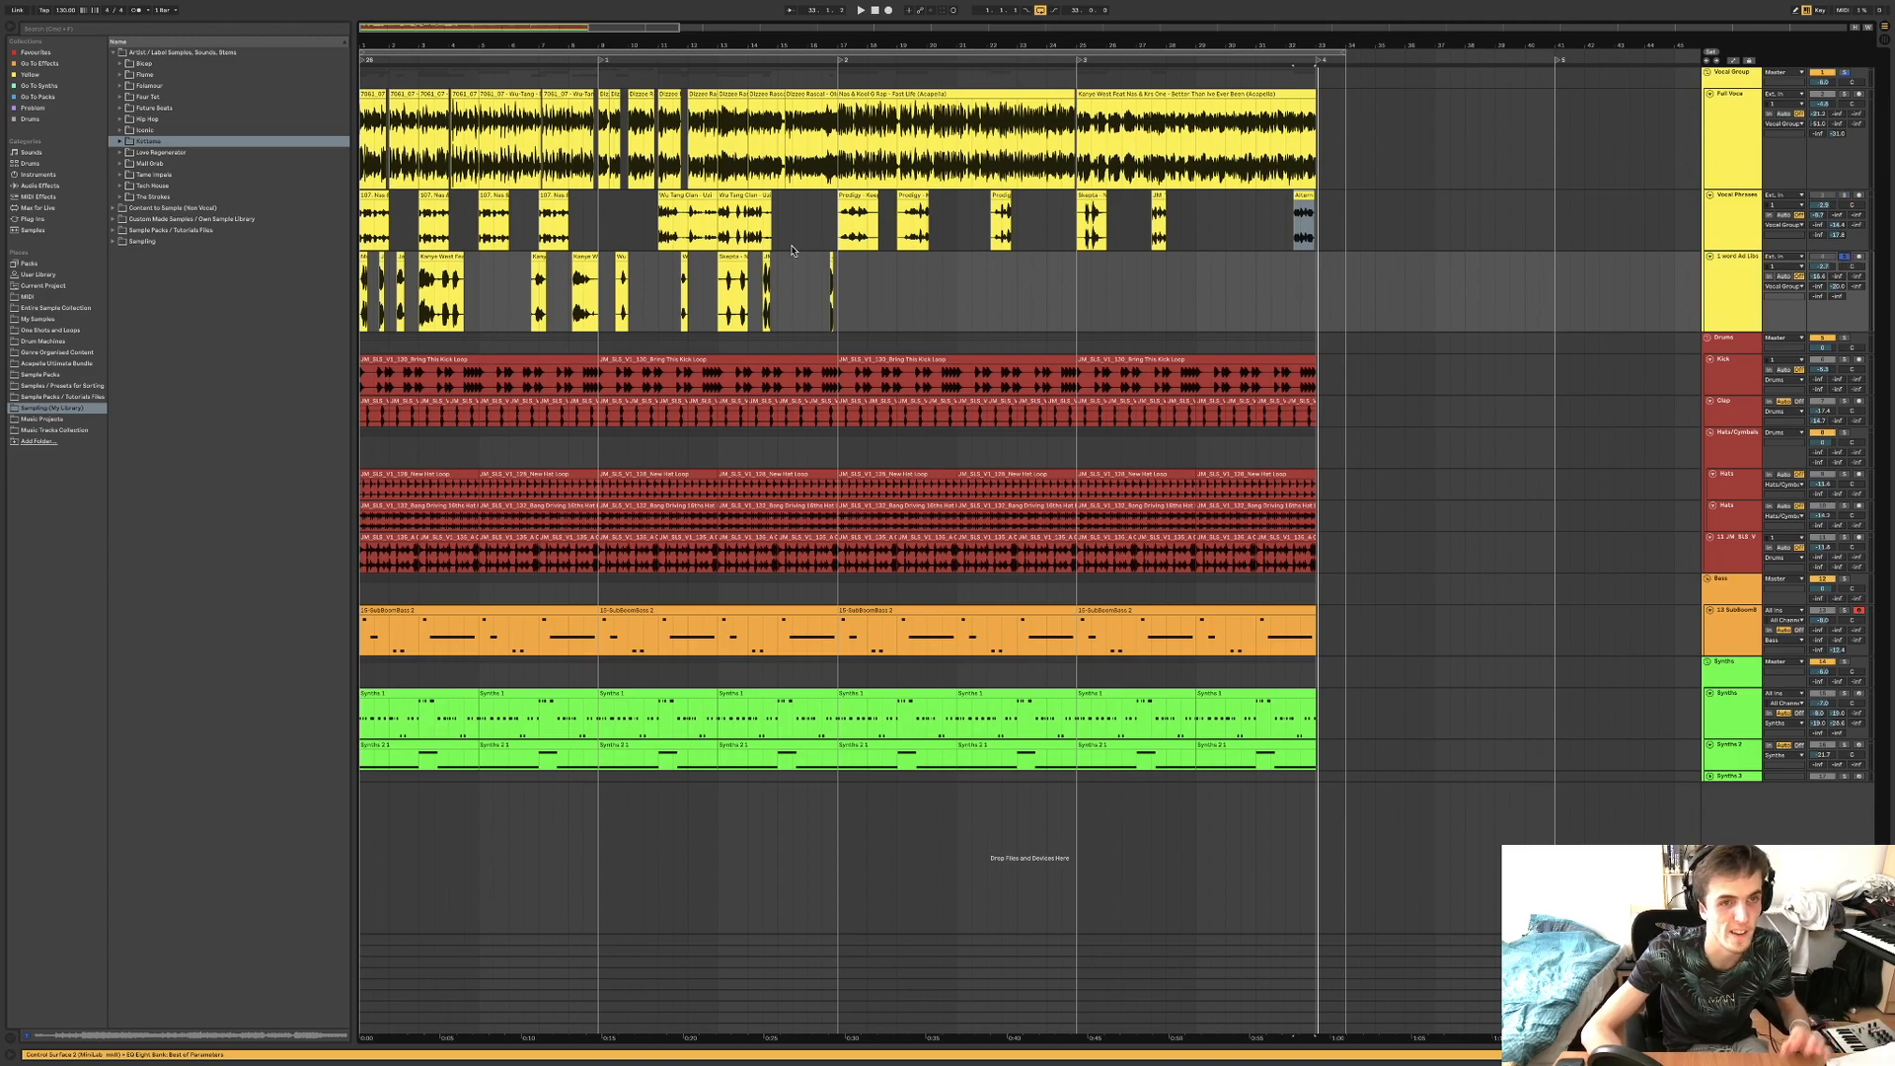
click(362, 259)
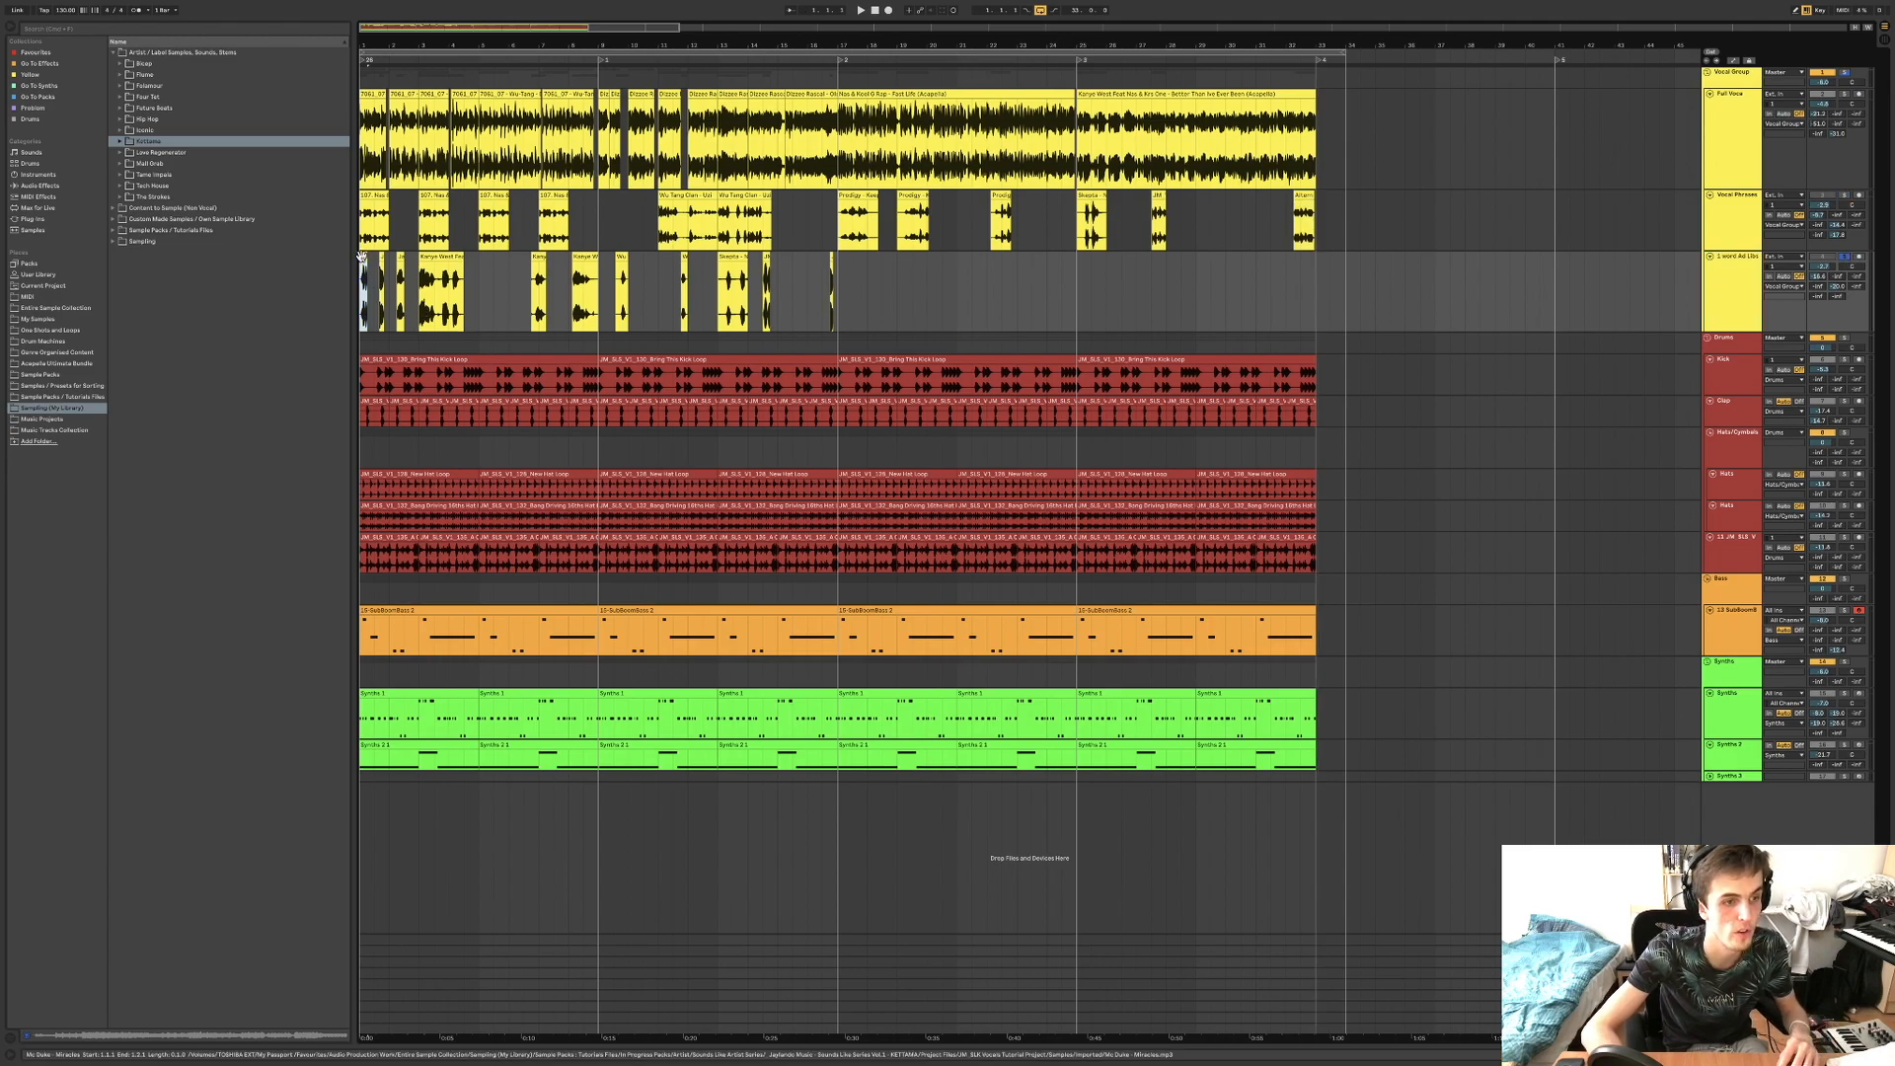
scroll(387, 287, up, 2)
key(space)
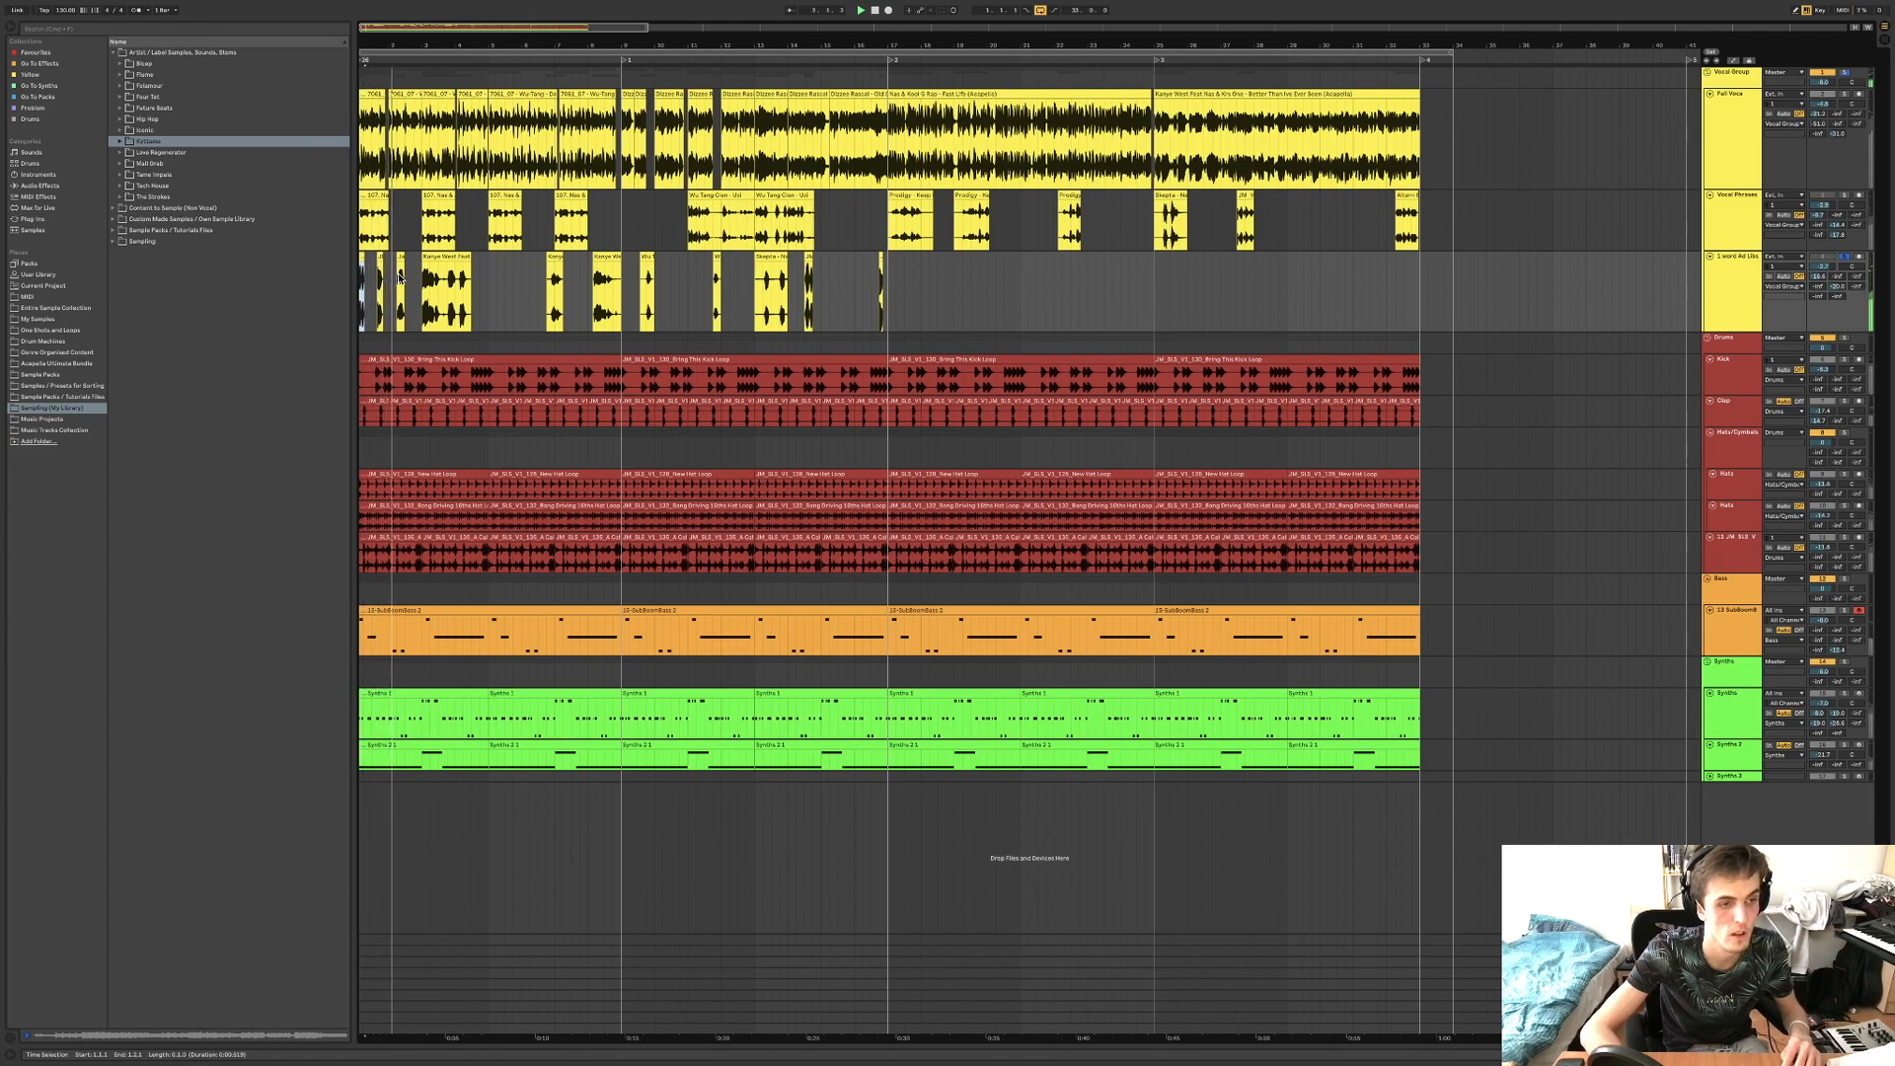
Audition the remaining one-word ad-lib clips, from the long Kanye West clip to the short clip near bar 14.
click(432, 255)
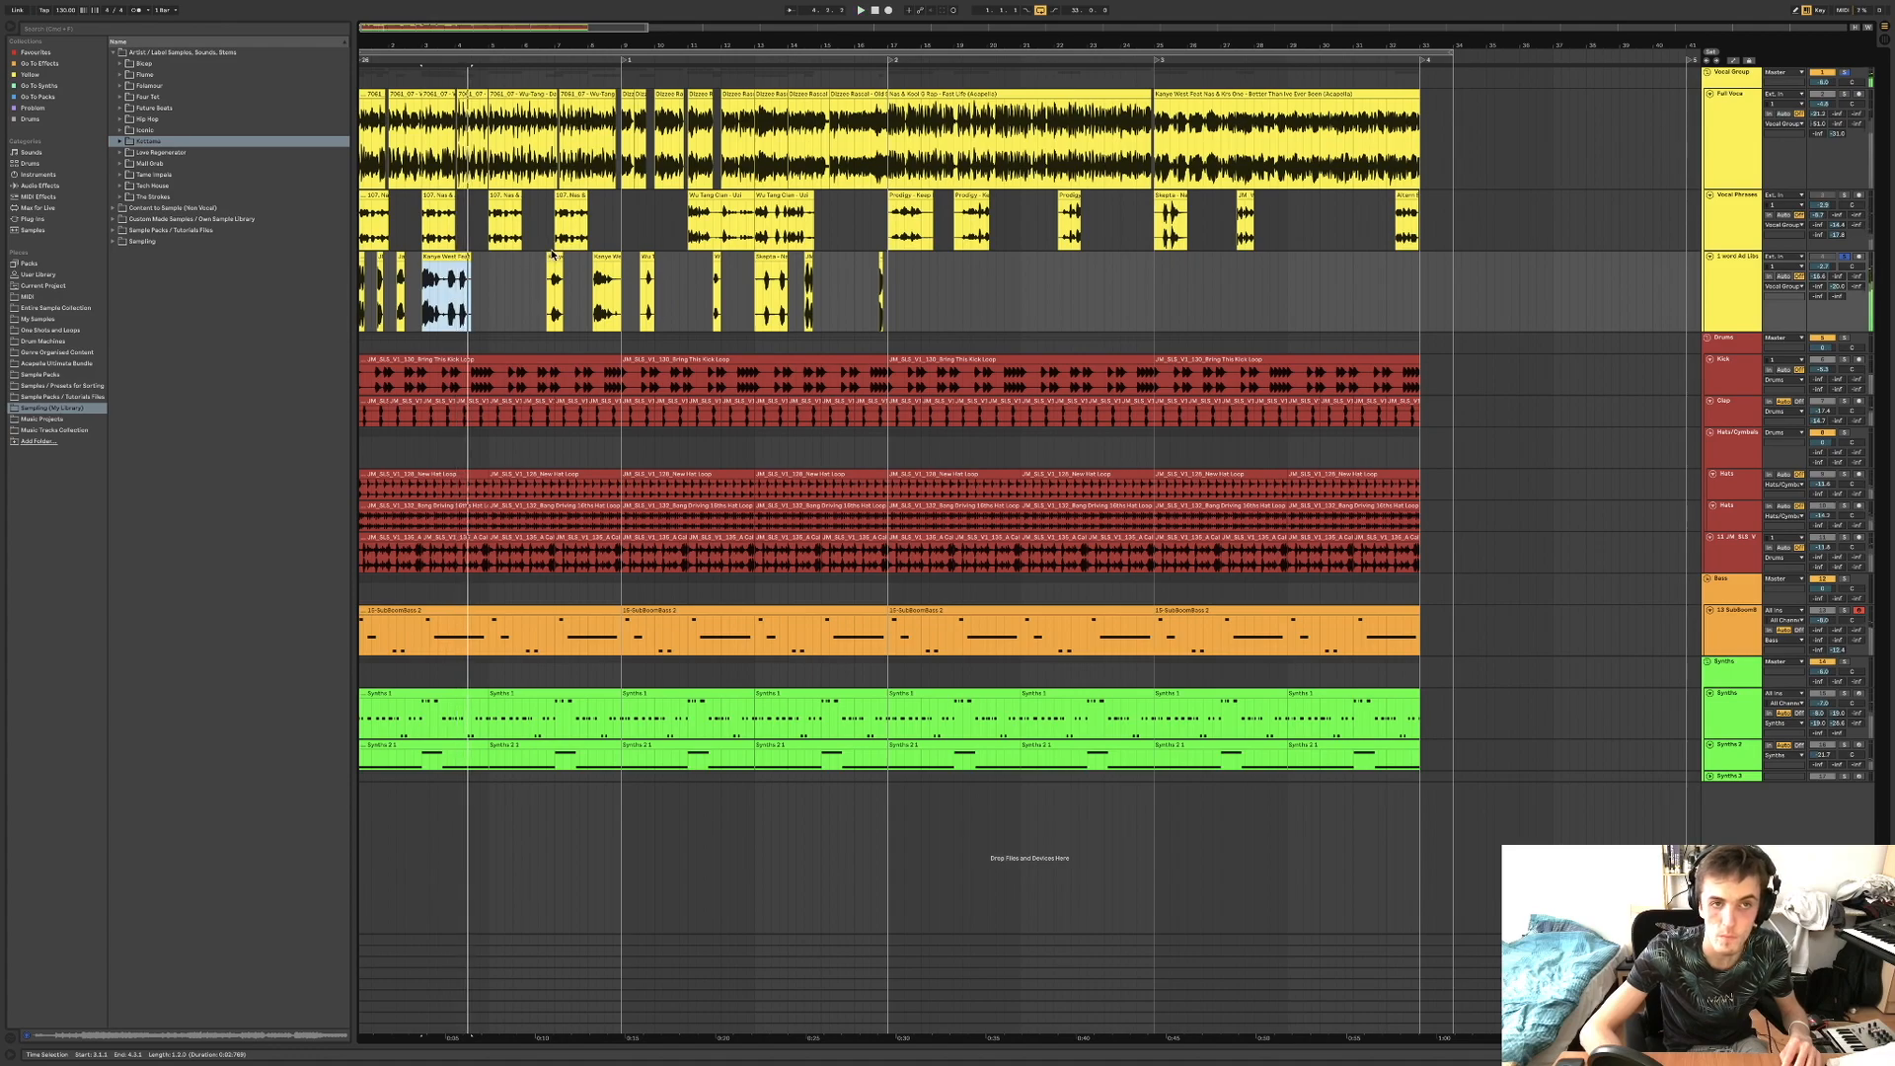
click(647, 257)
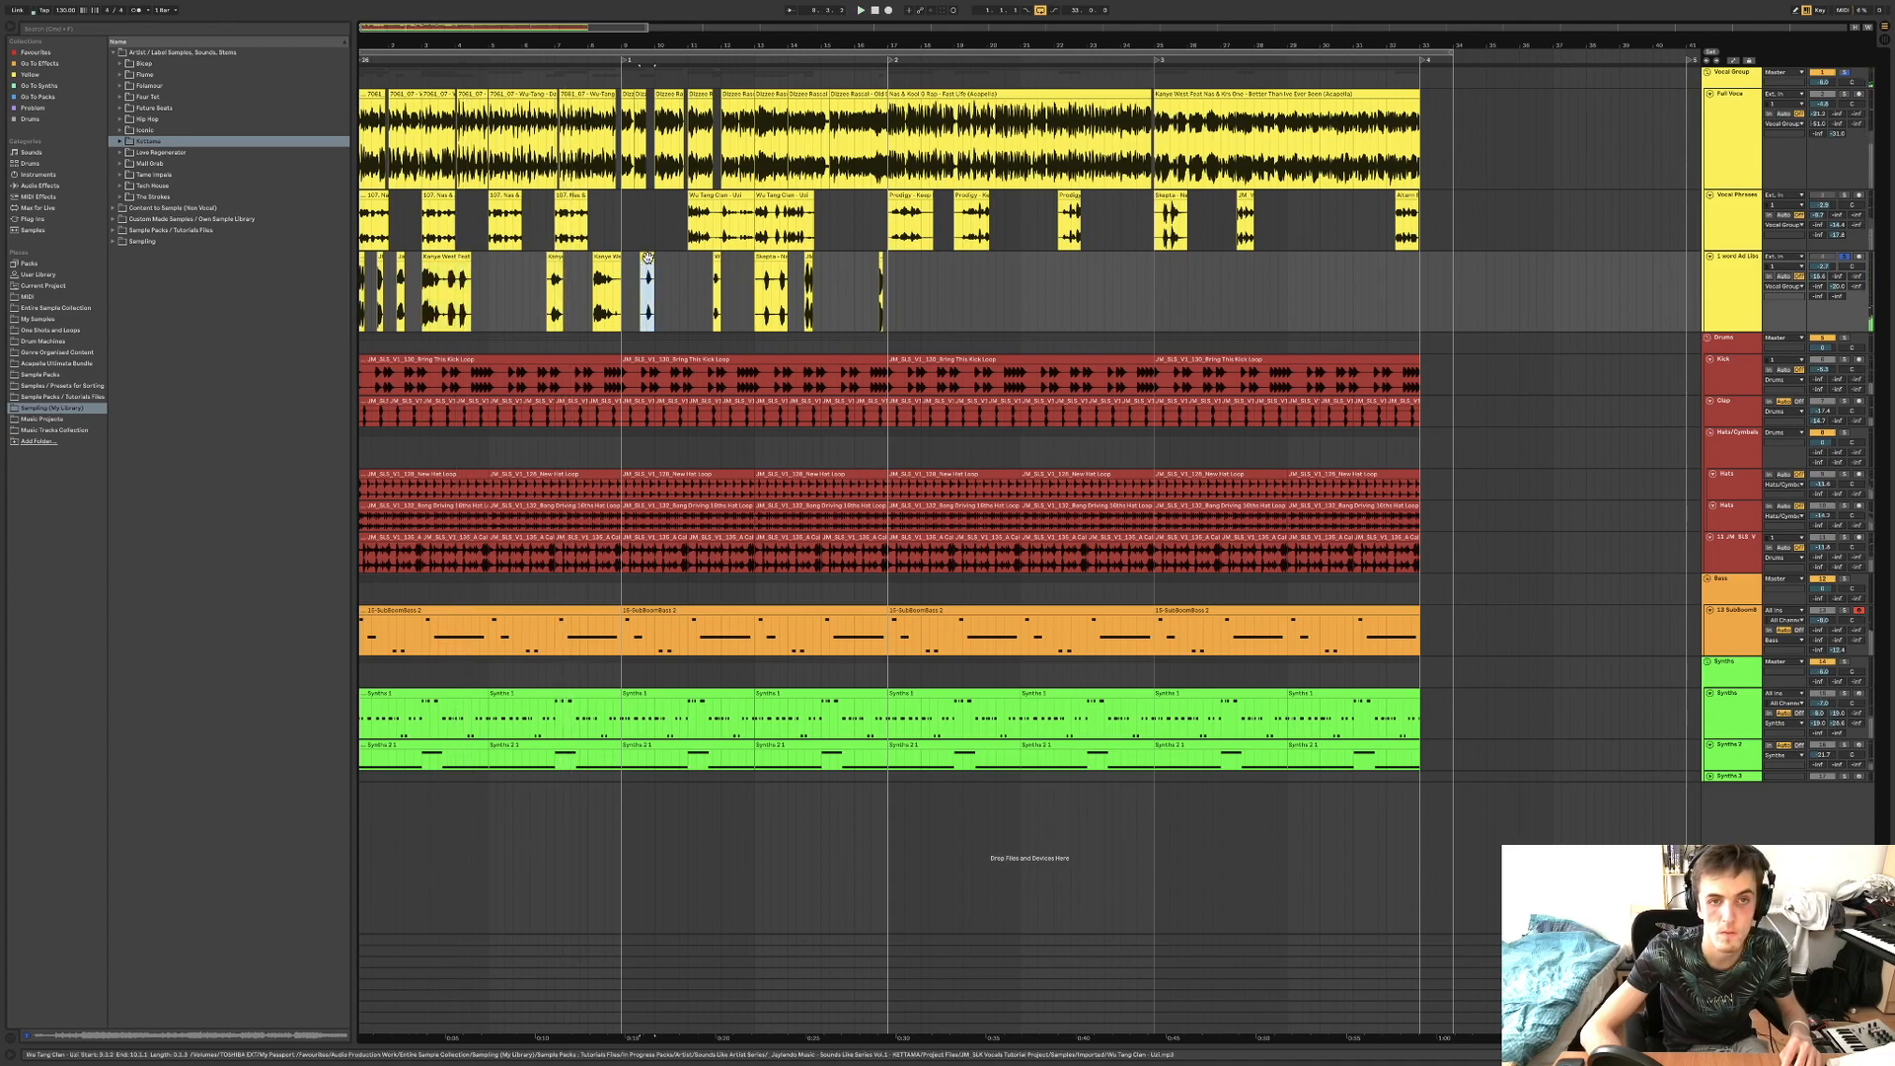
click(717, 267)
click(770, 255)
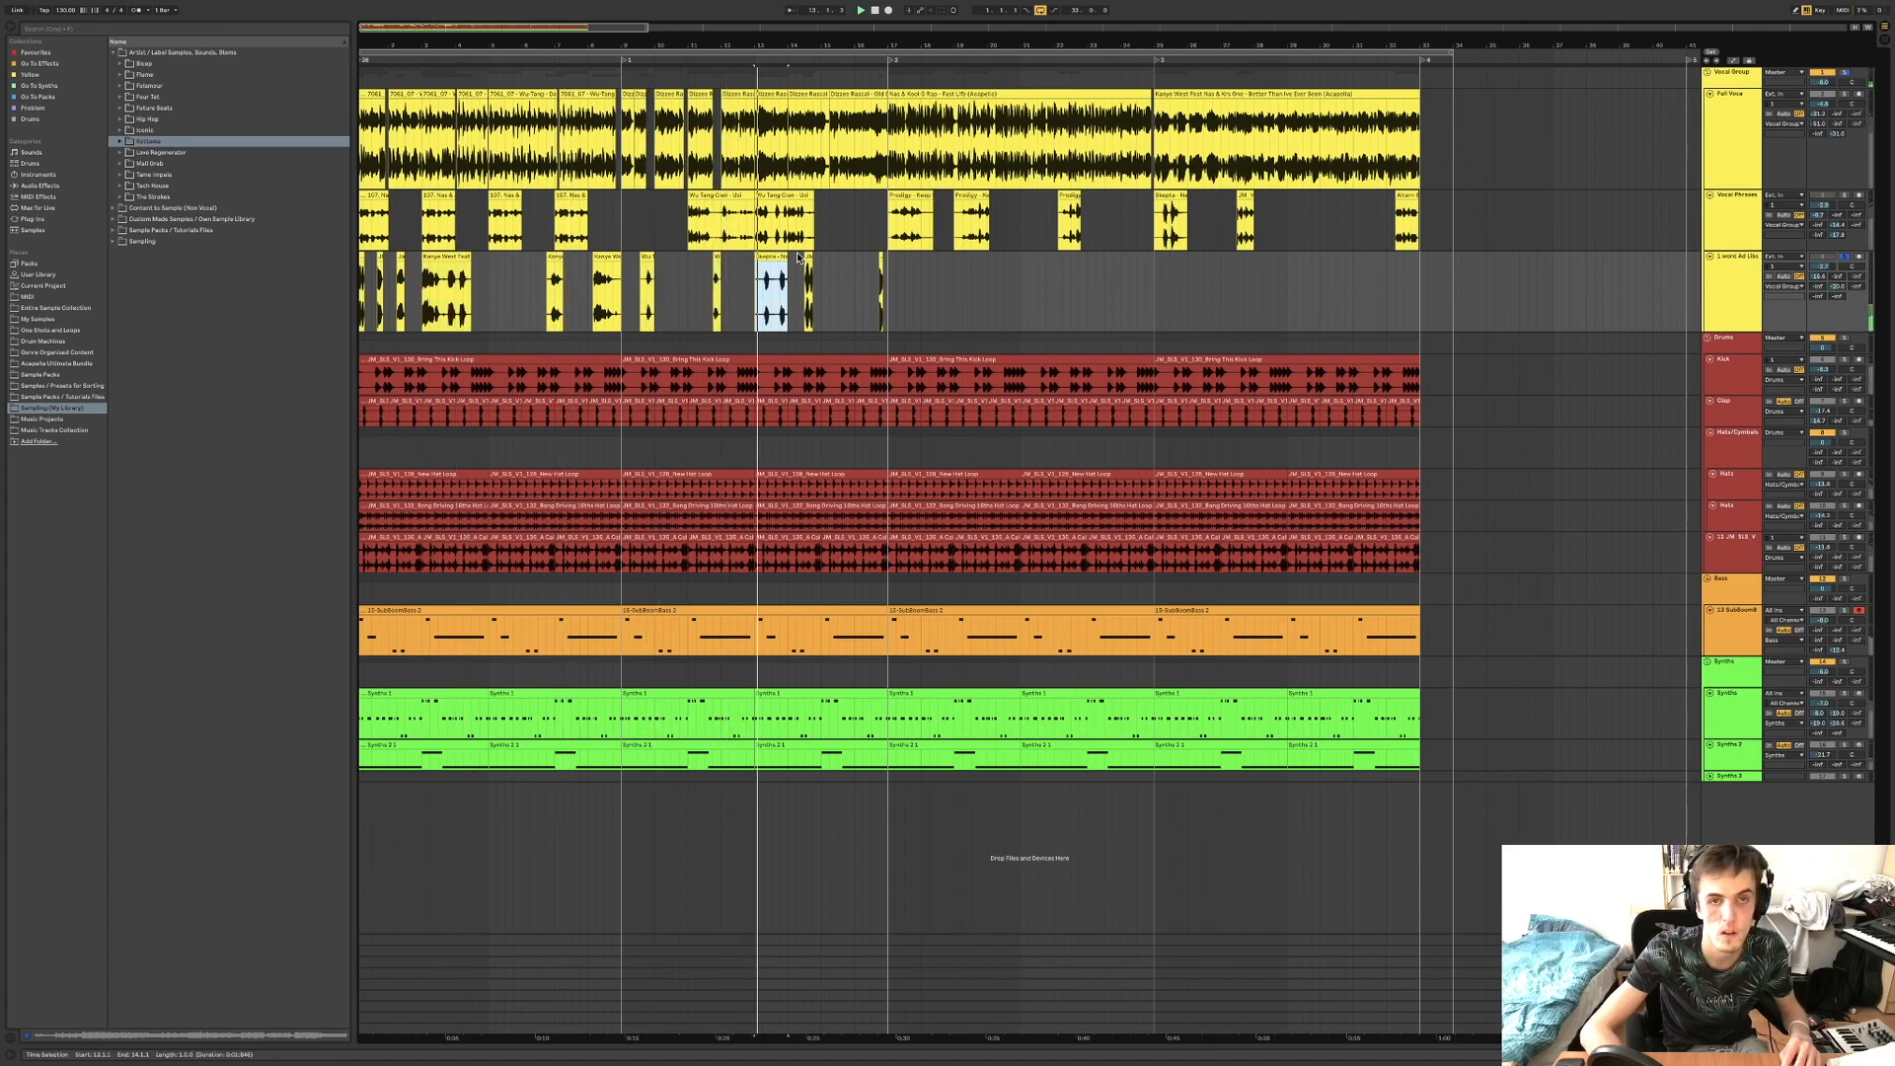
click(808, 266)
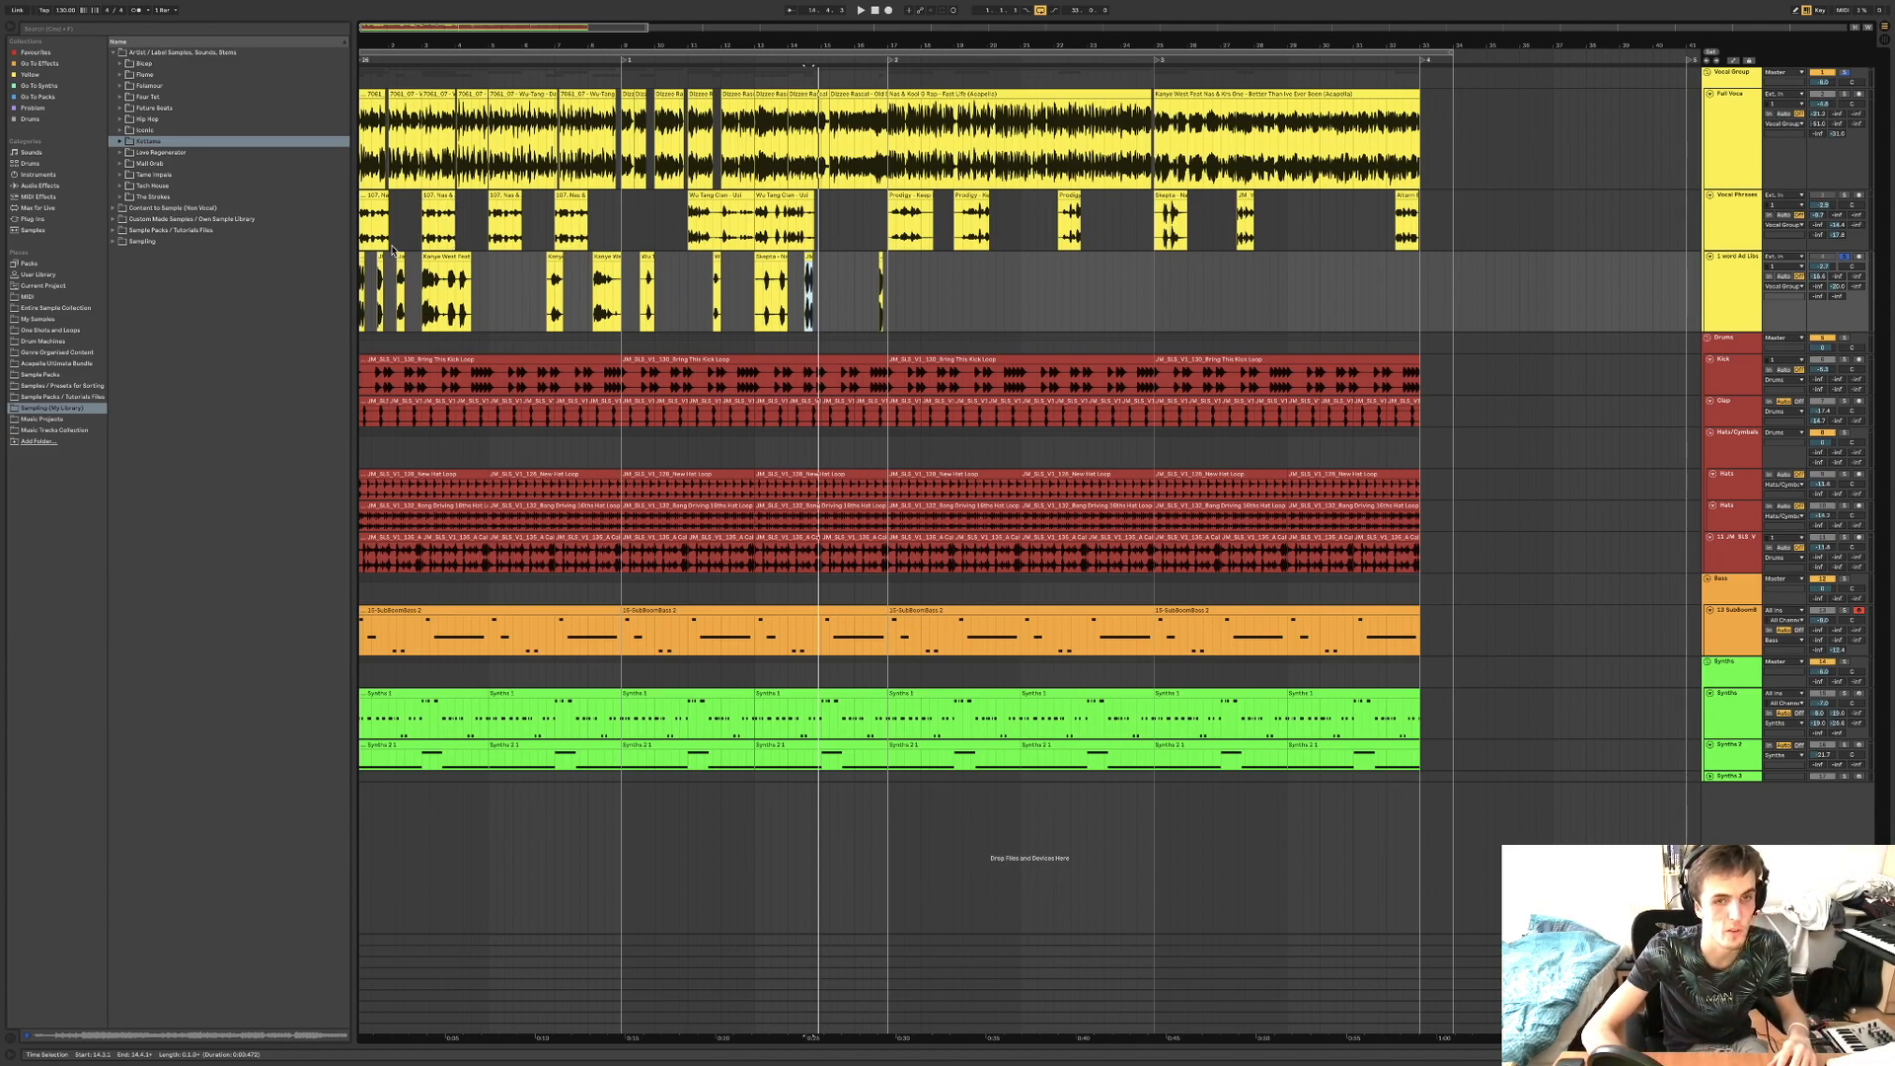
Replay the first one-word ad-lib clip from the start of the arrangement.
click(361, 261)
key(space)
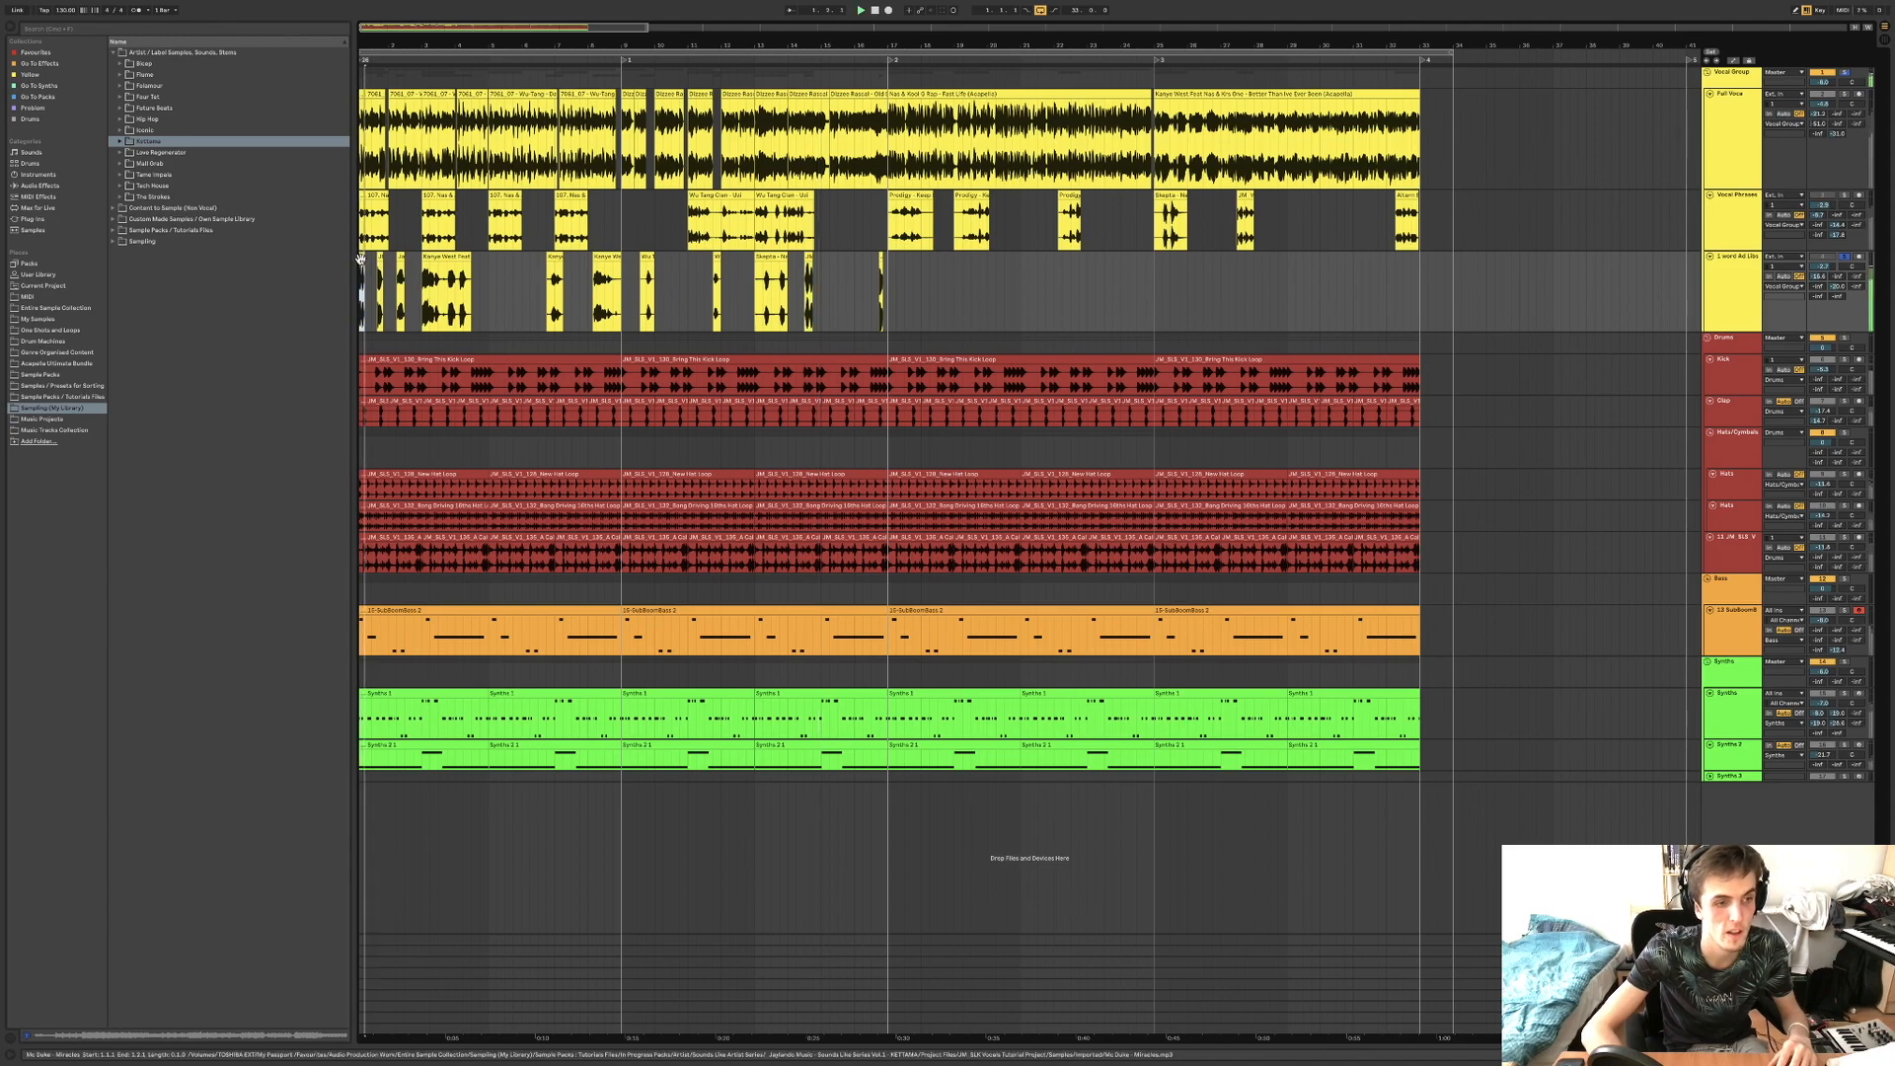
key(space)
key(space)
key(space)
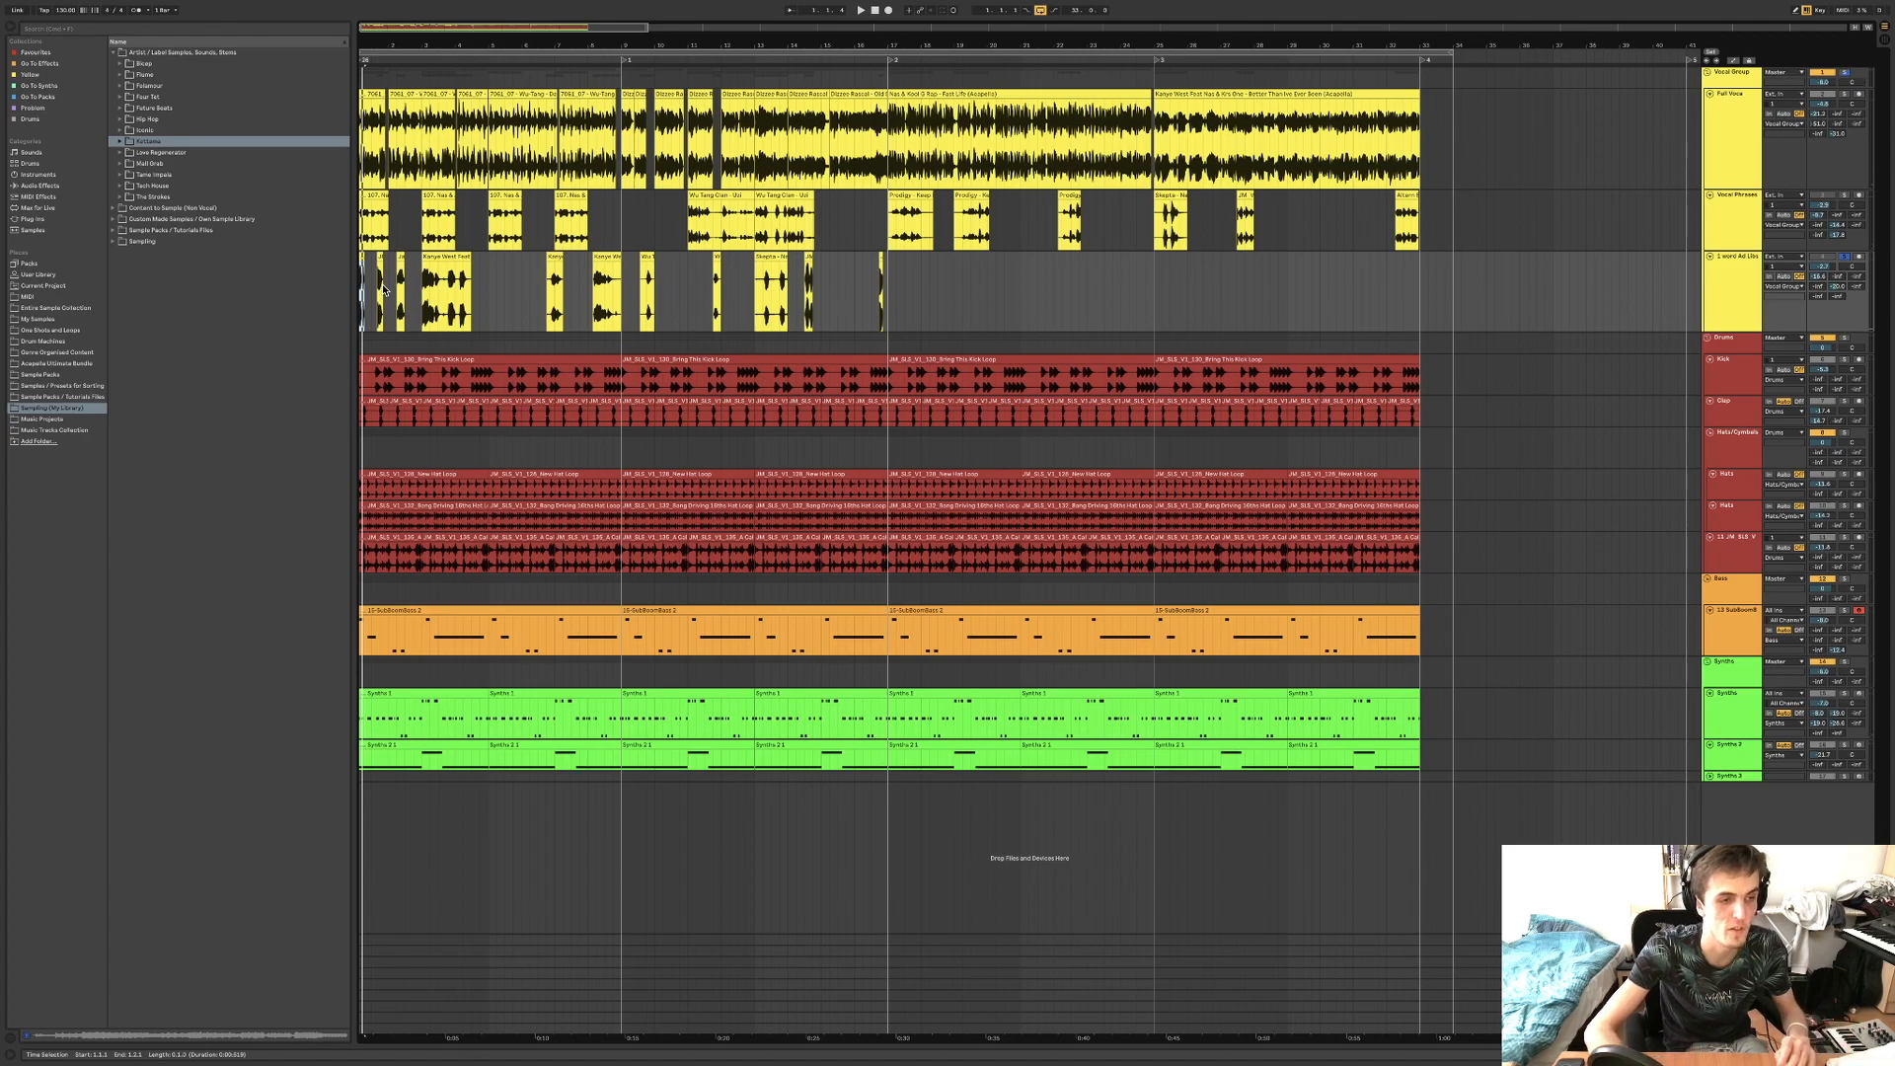
scroll(385, 294, up, 3)
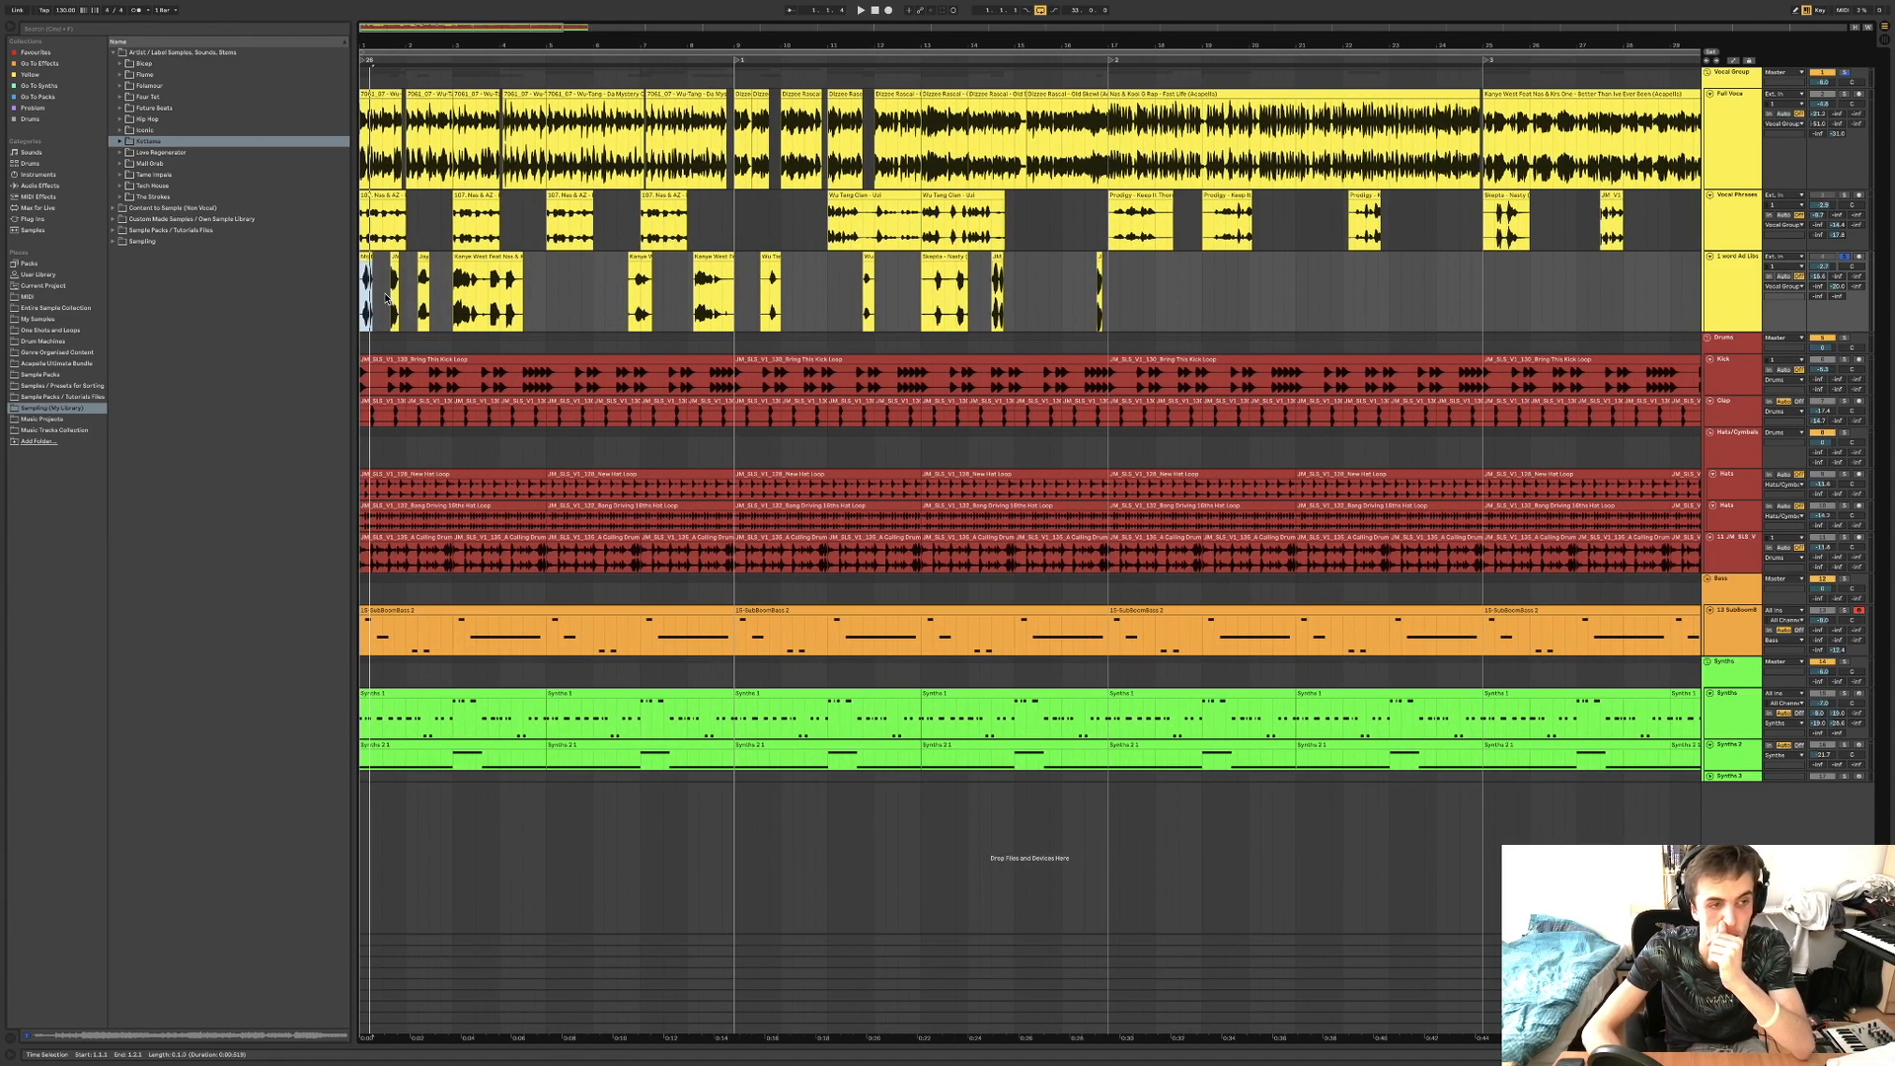
scroll(453, 449, down, 3)
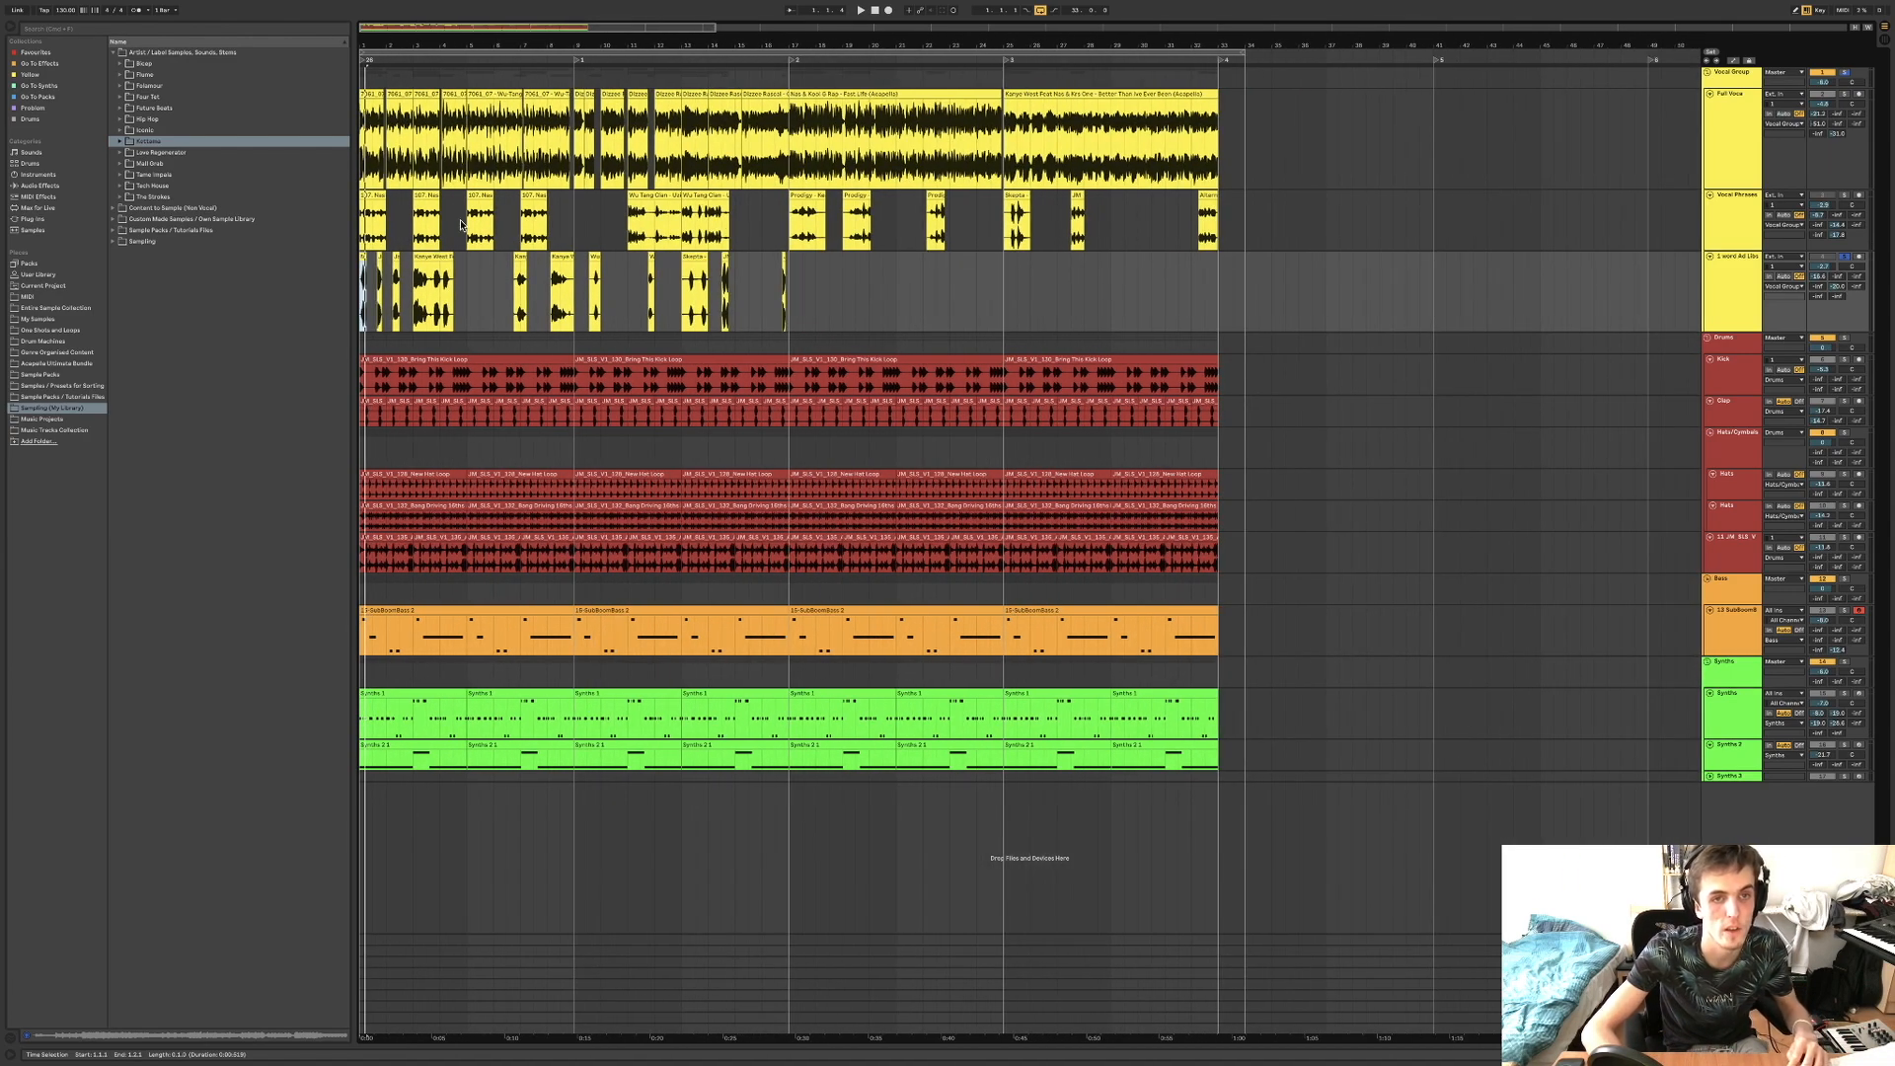
scroll(376, 127, up, 3)
scroll(375, 127, left, 1)
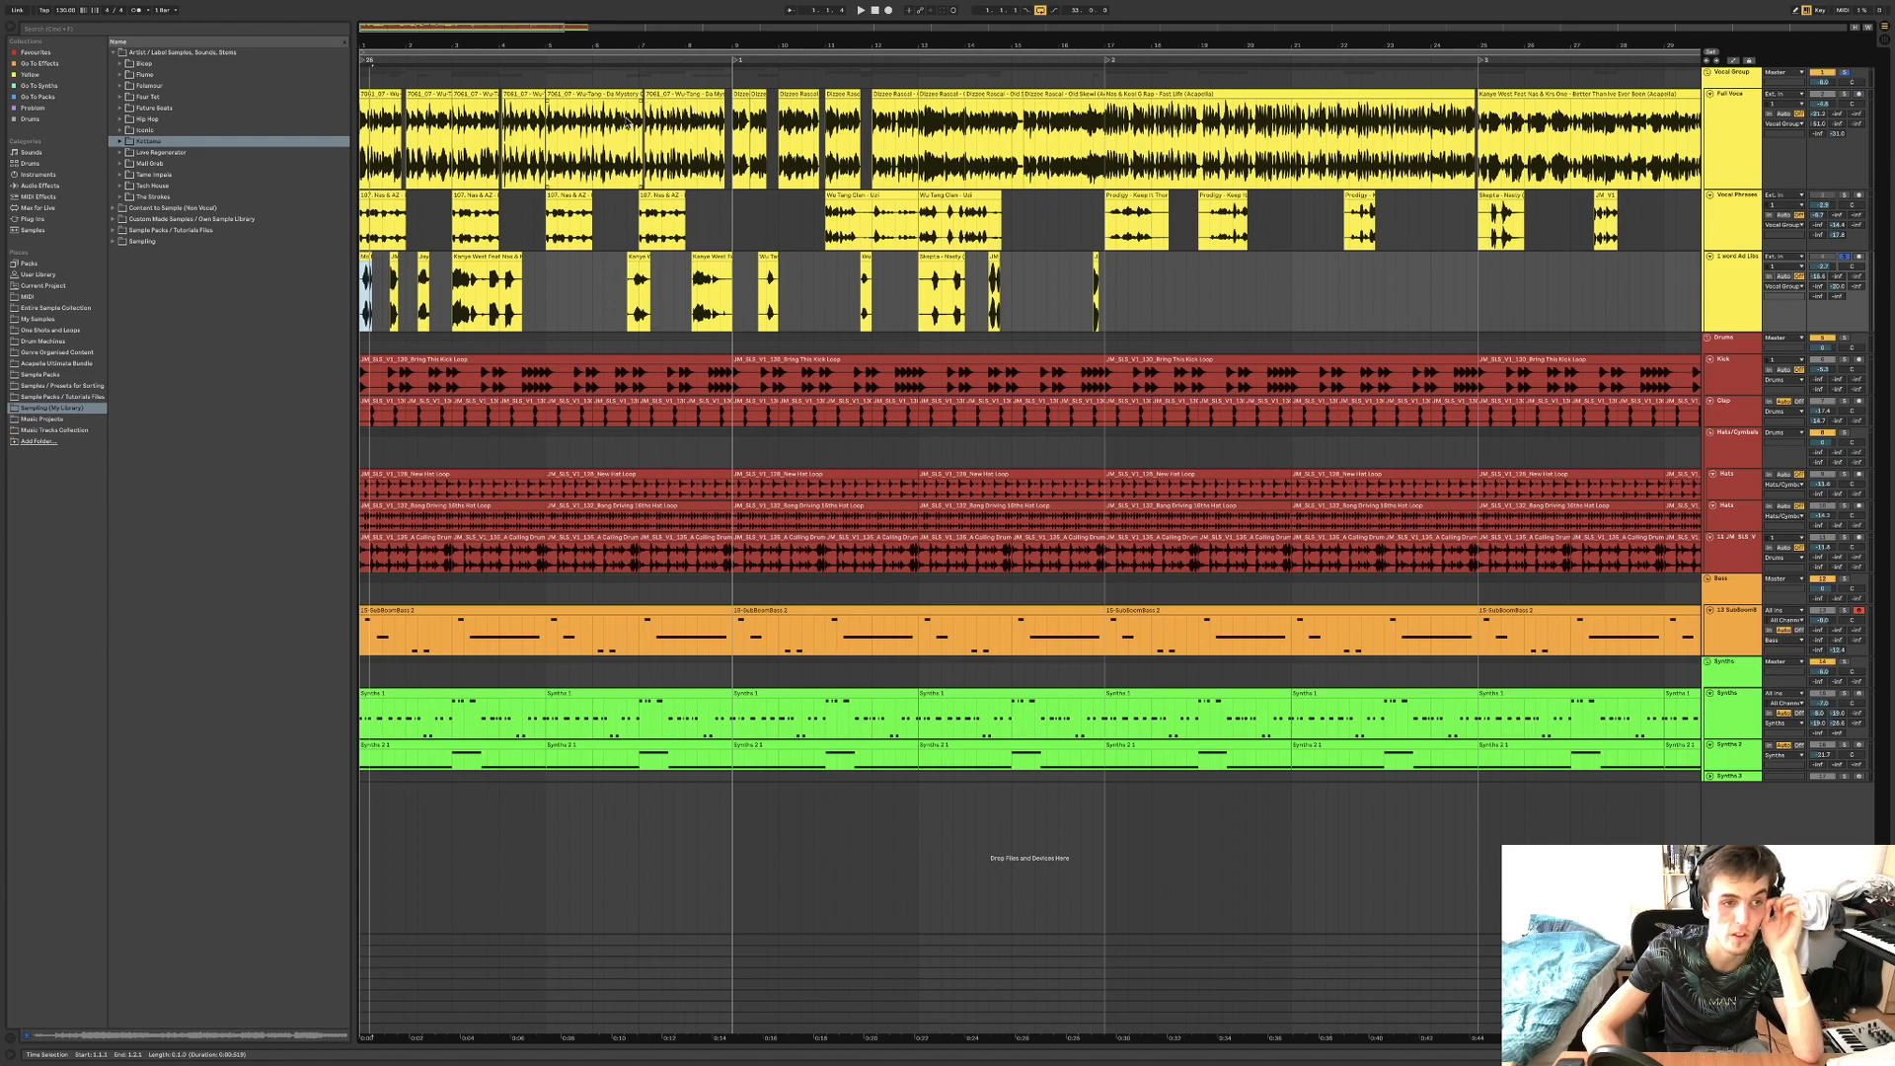
Play the Full Verse track soloed, and turn its solo off to hear the full arrangement.
scroll(381, 155, up, 3)
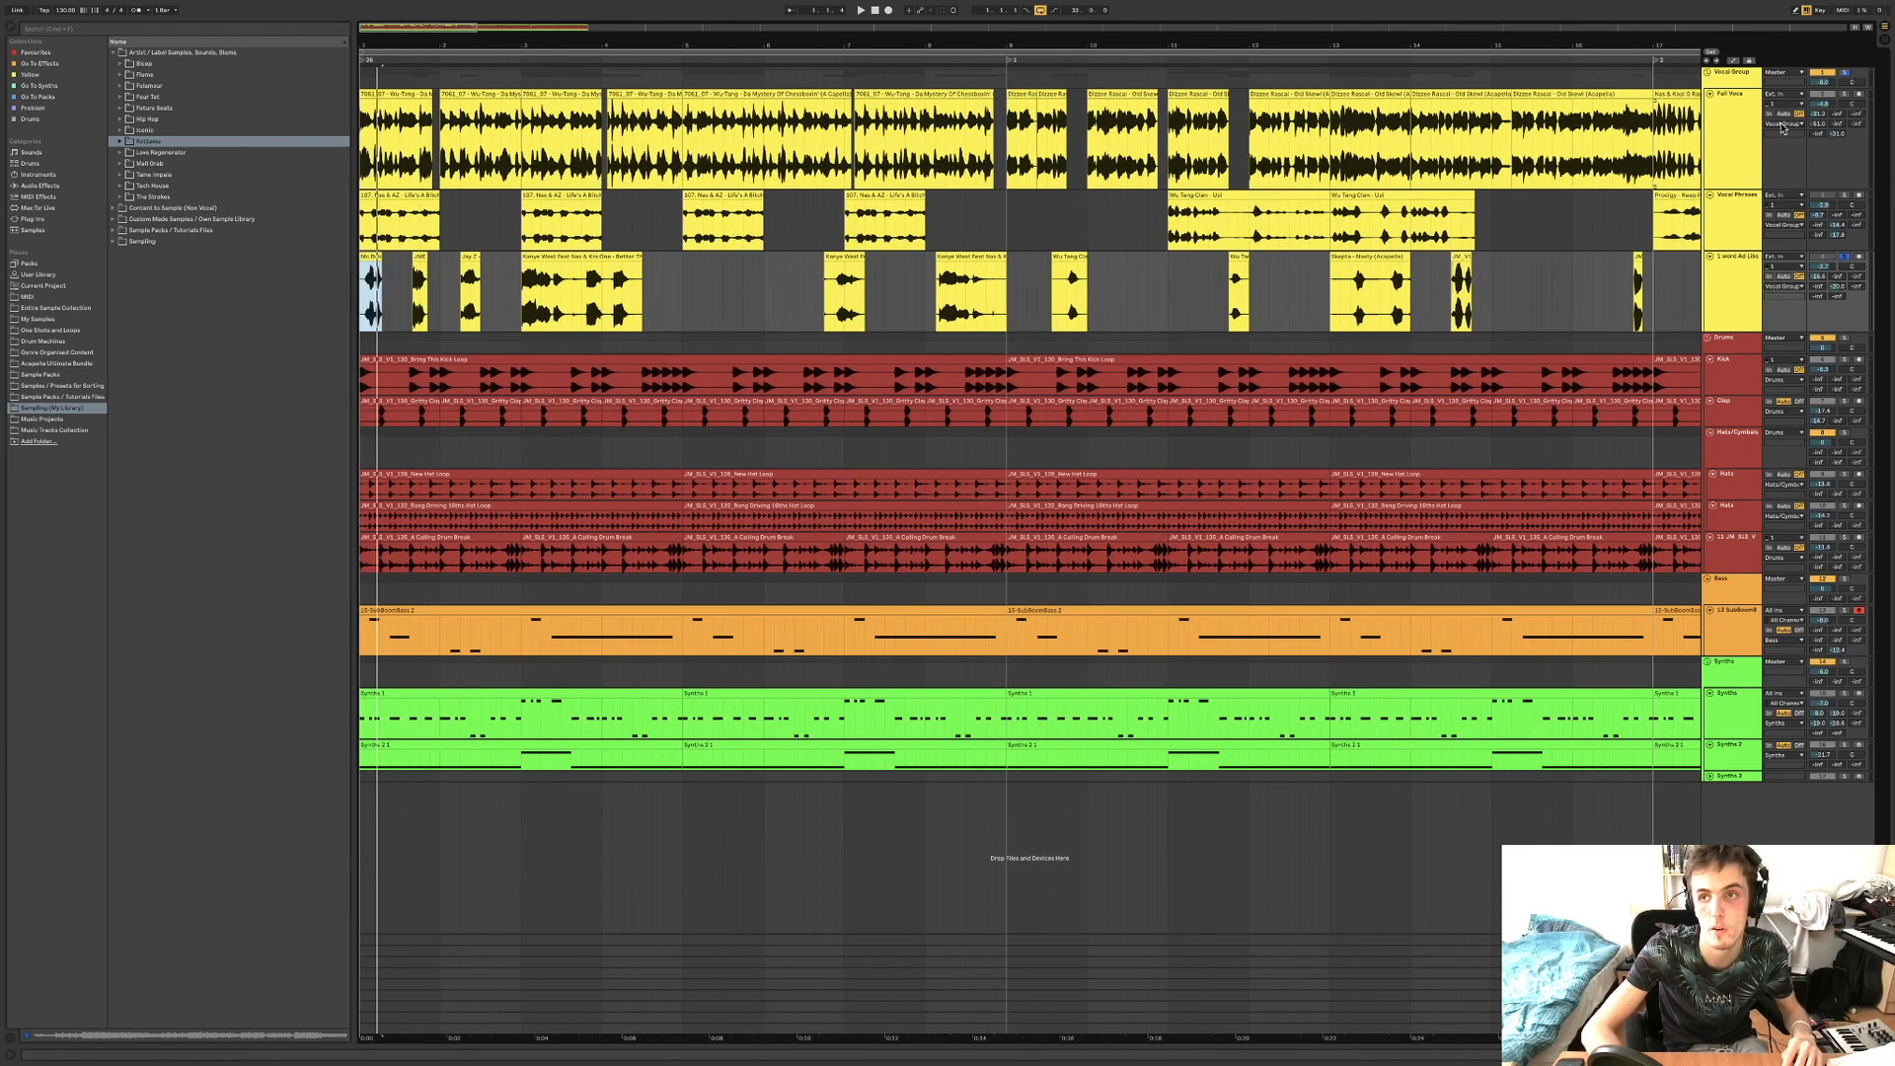
click(1844, 94)
key(space)
click(1845, 95)
key(space)
key(space)
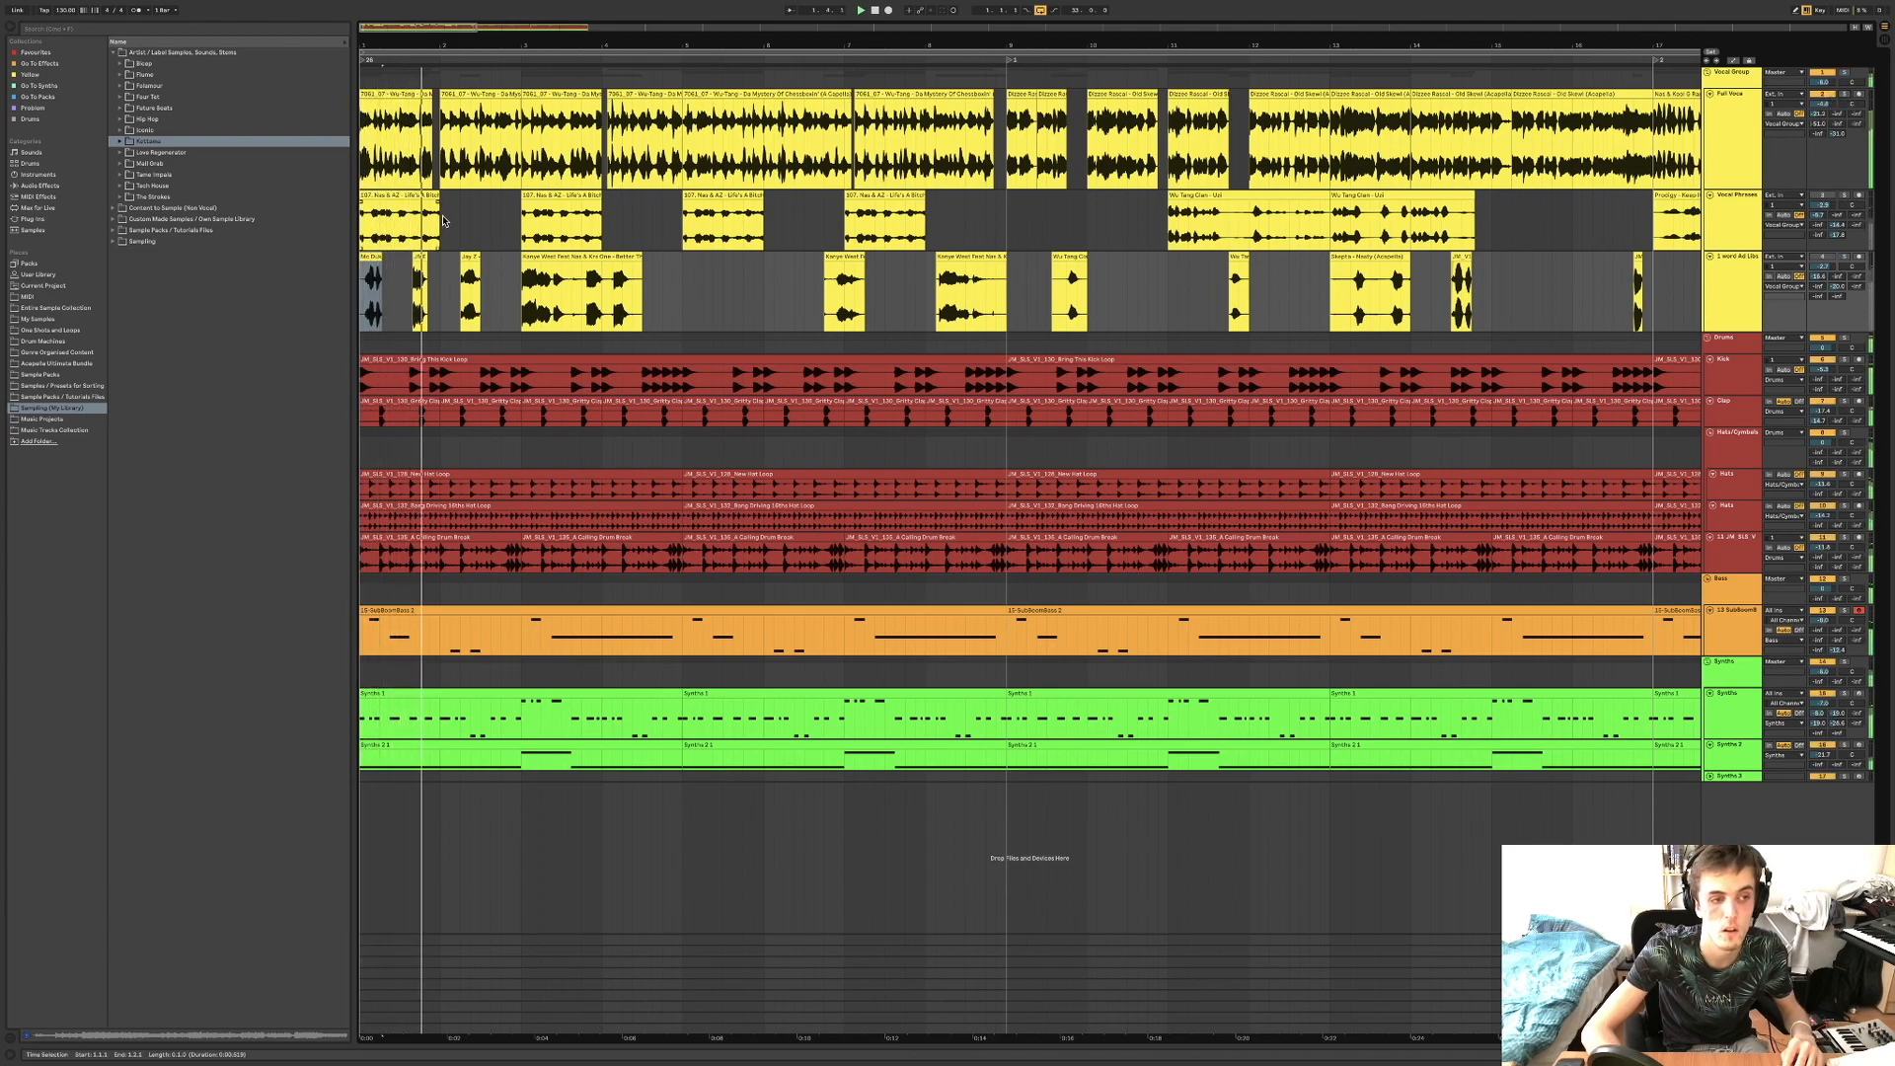
Solo the Full Verse track again, open its first Wu-Tang clip's sample details and play it.
click(1845, 96)
key(space)
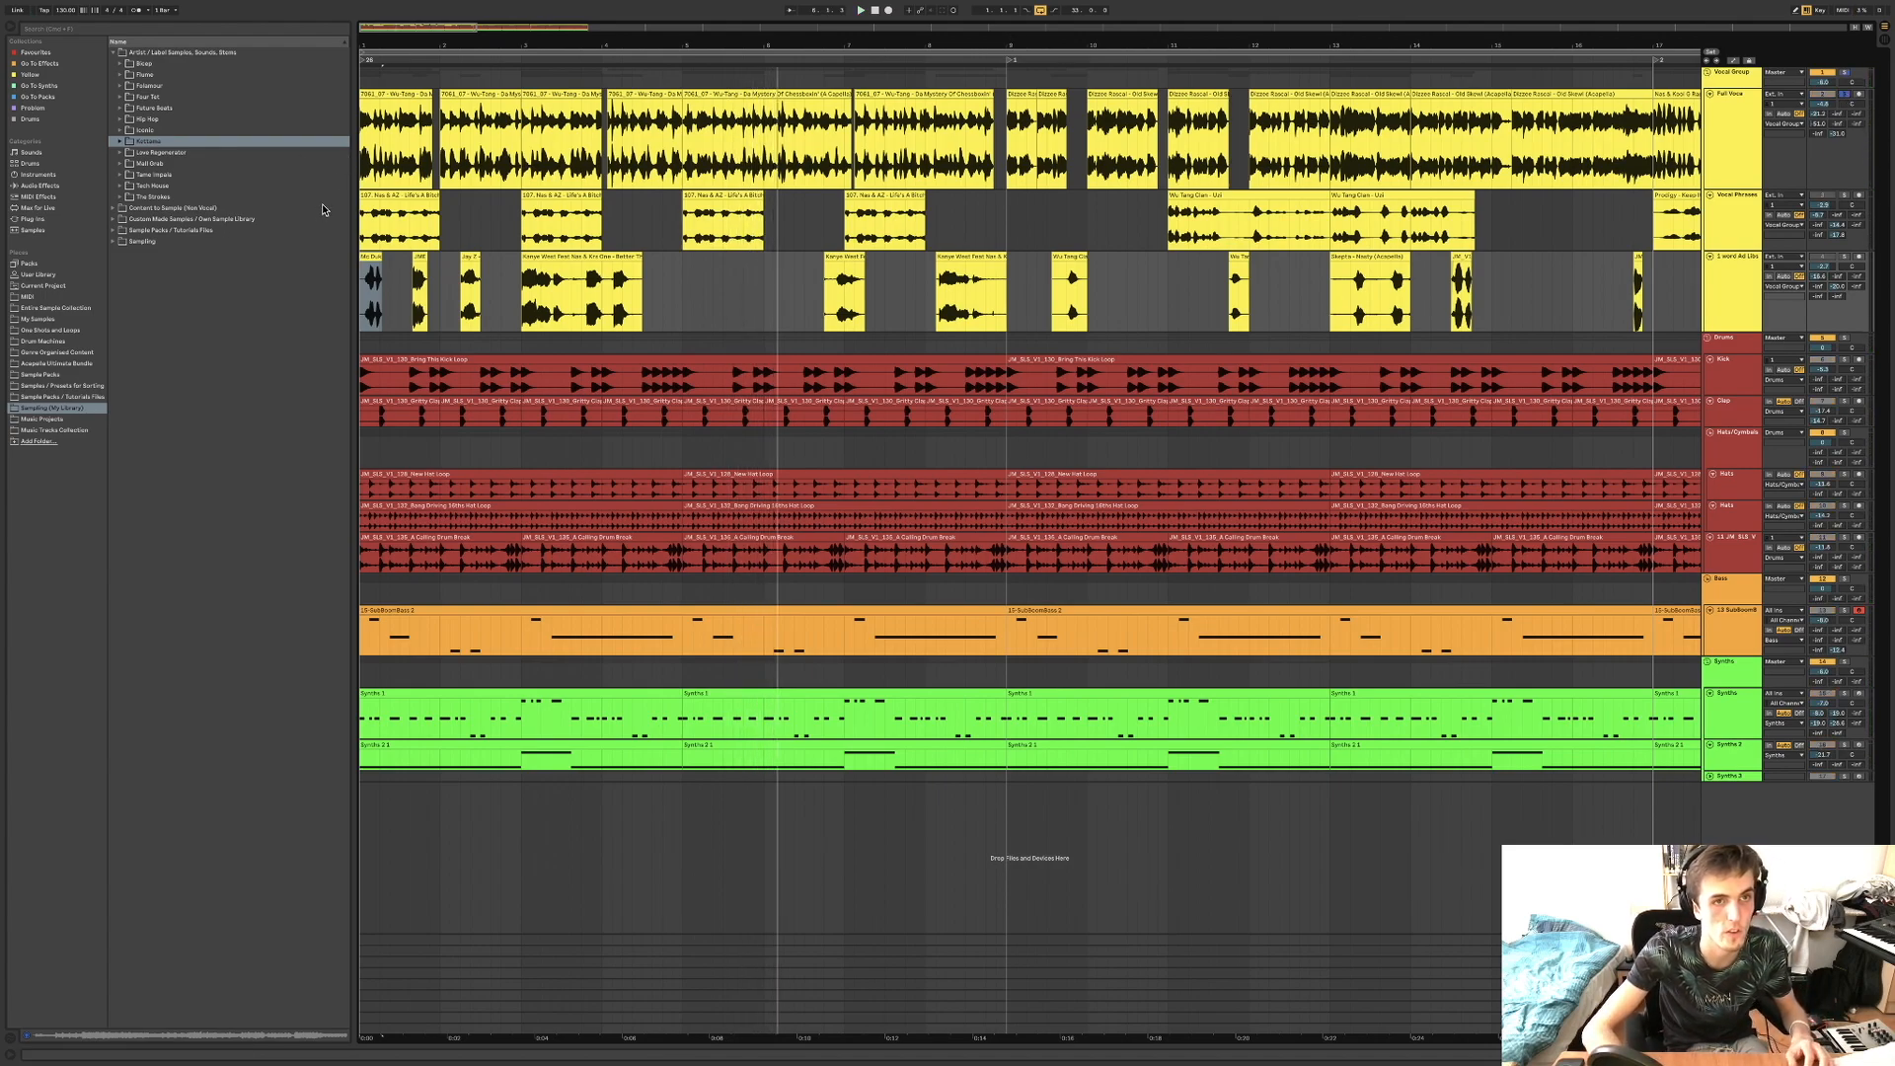
double_click(392, 95)
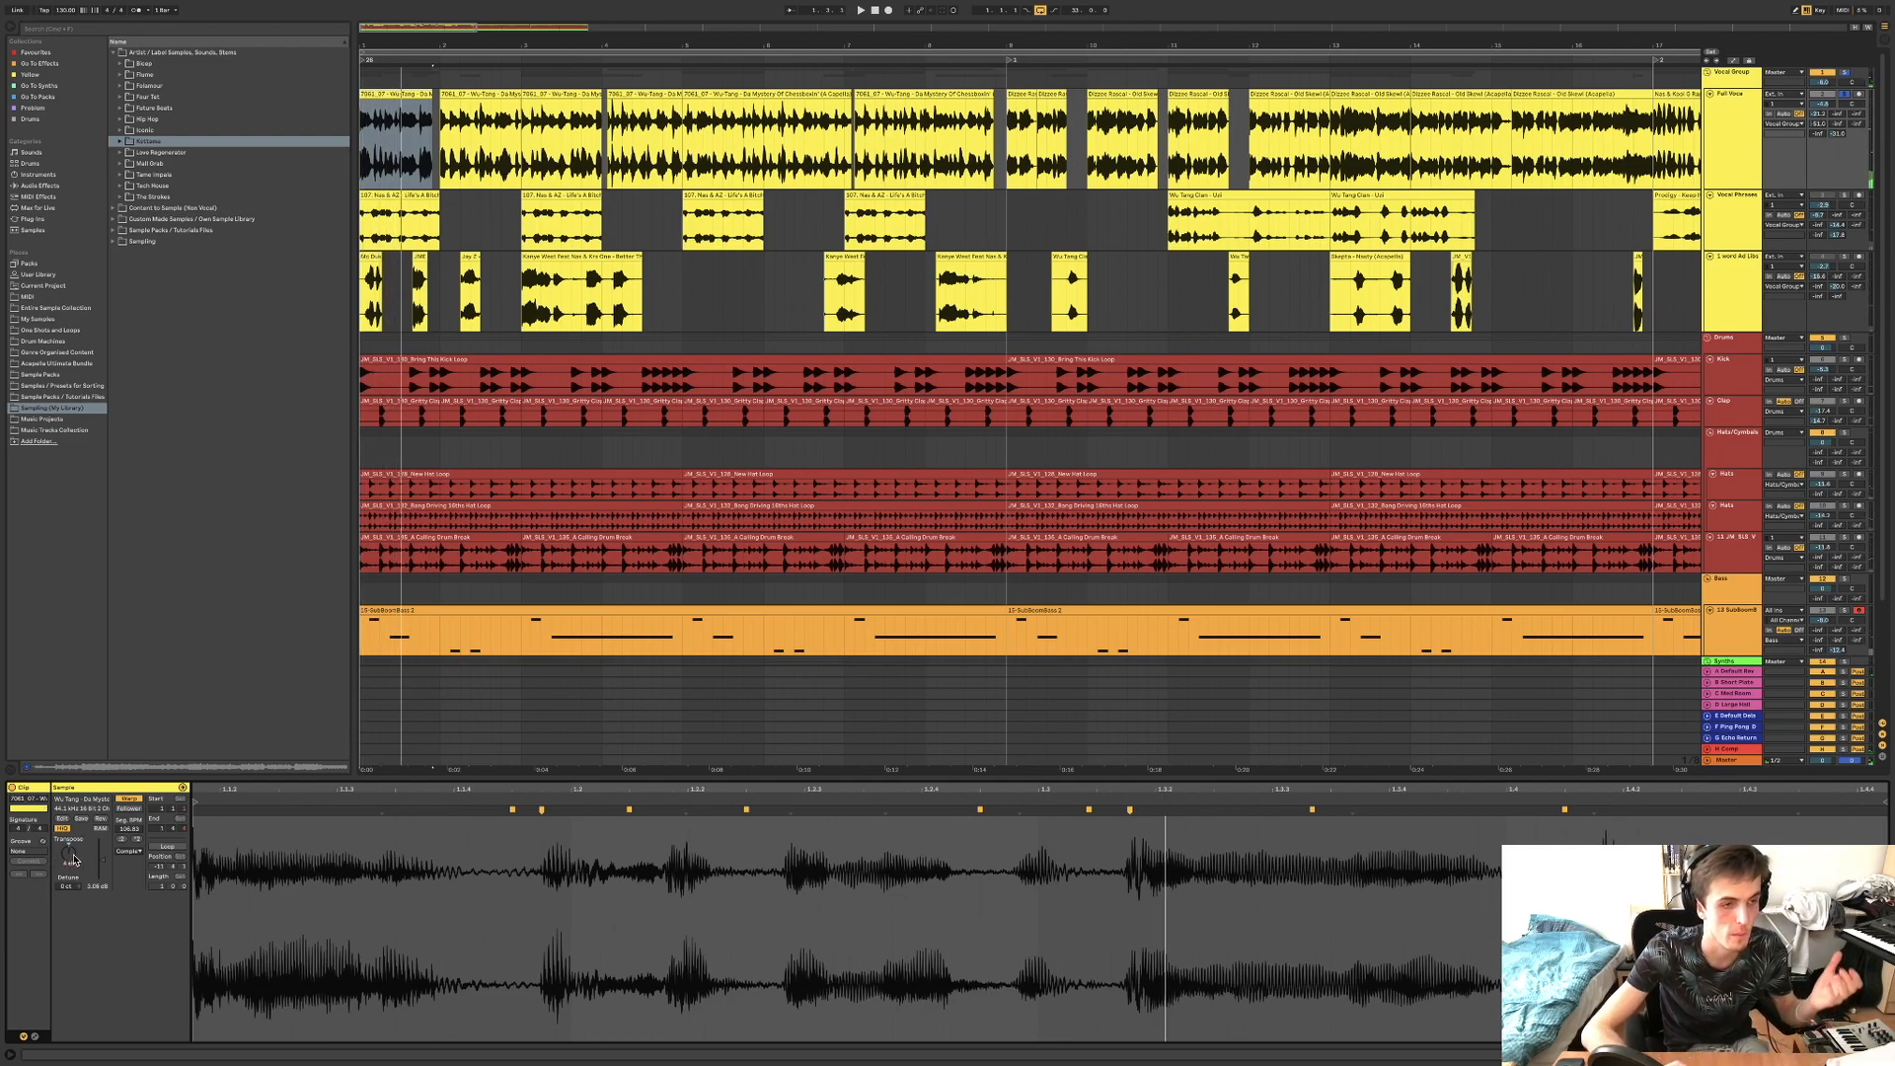
key(space)
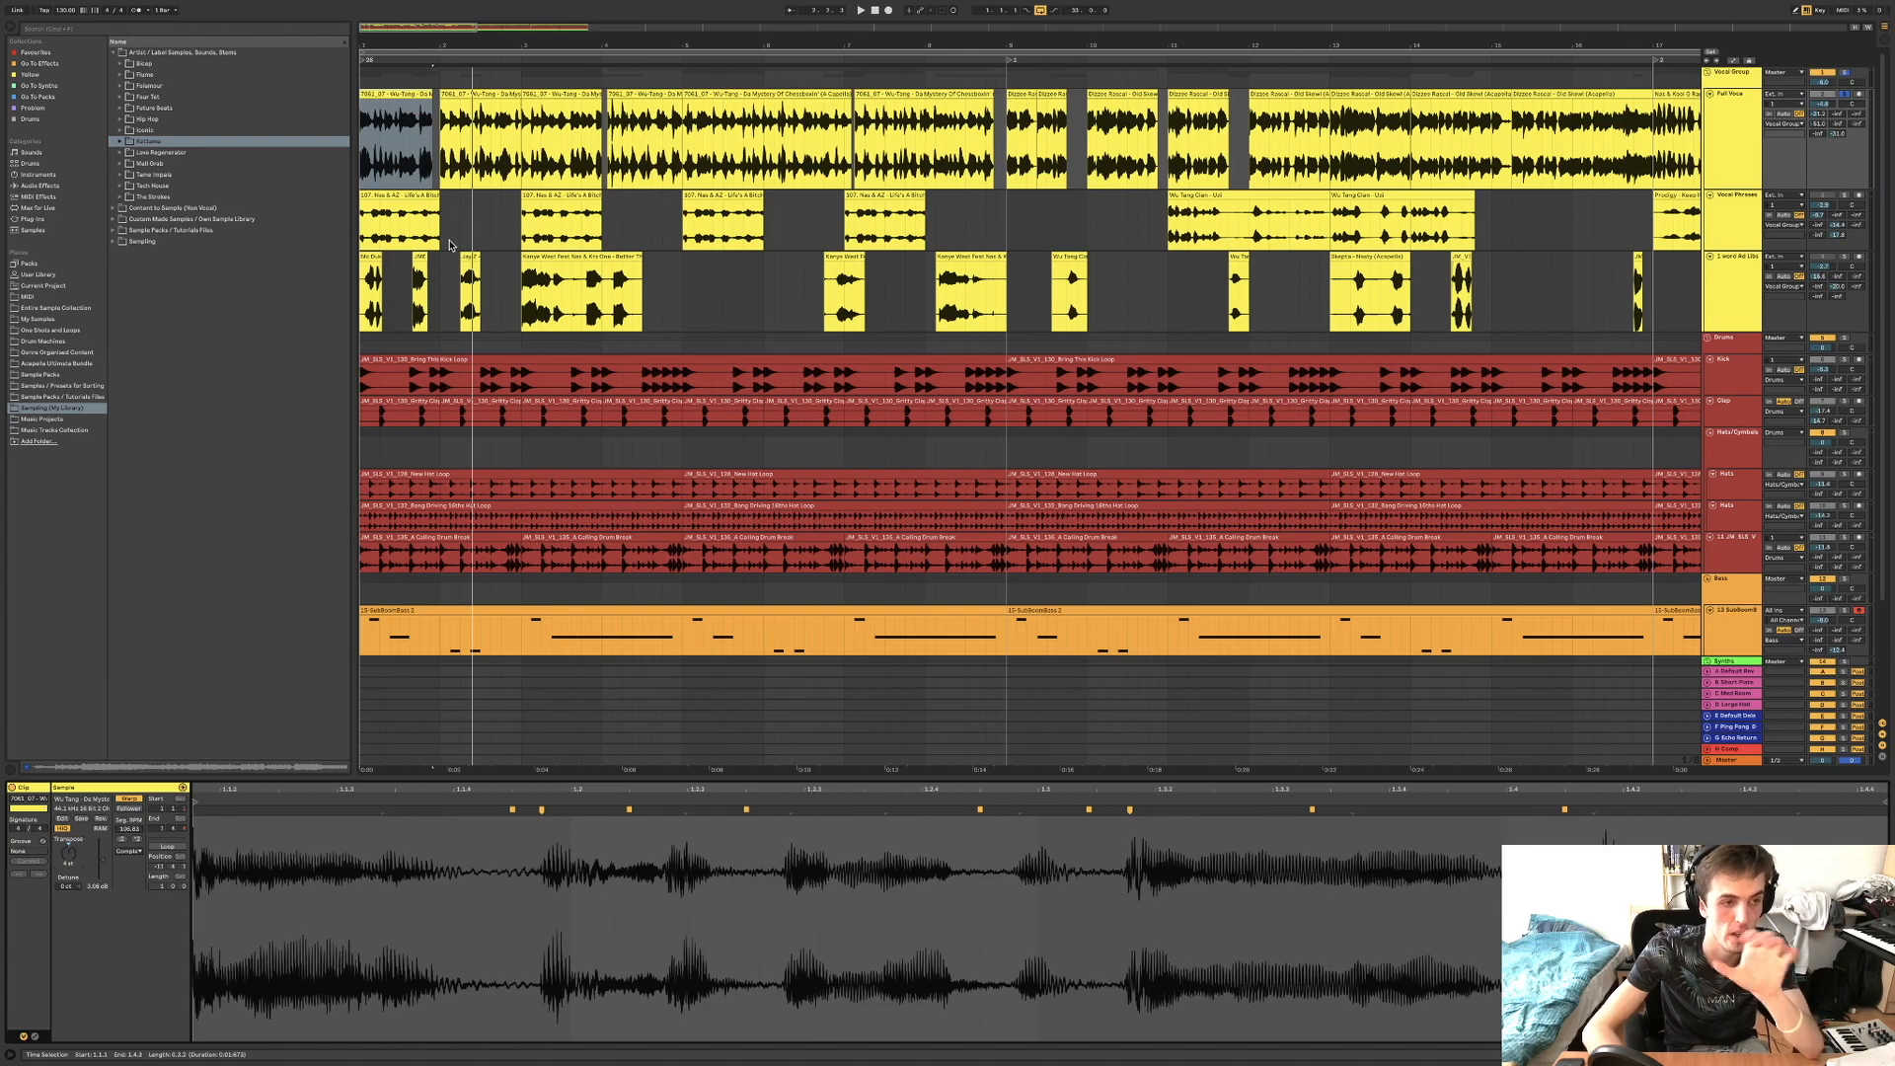
key(space)
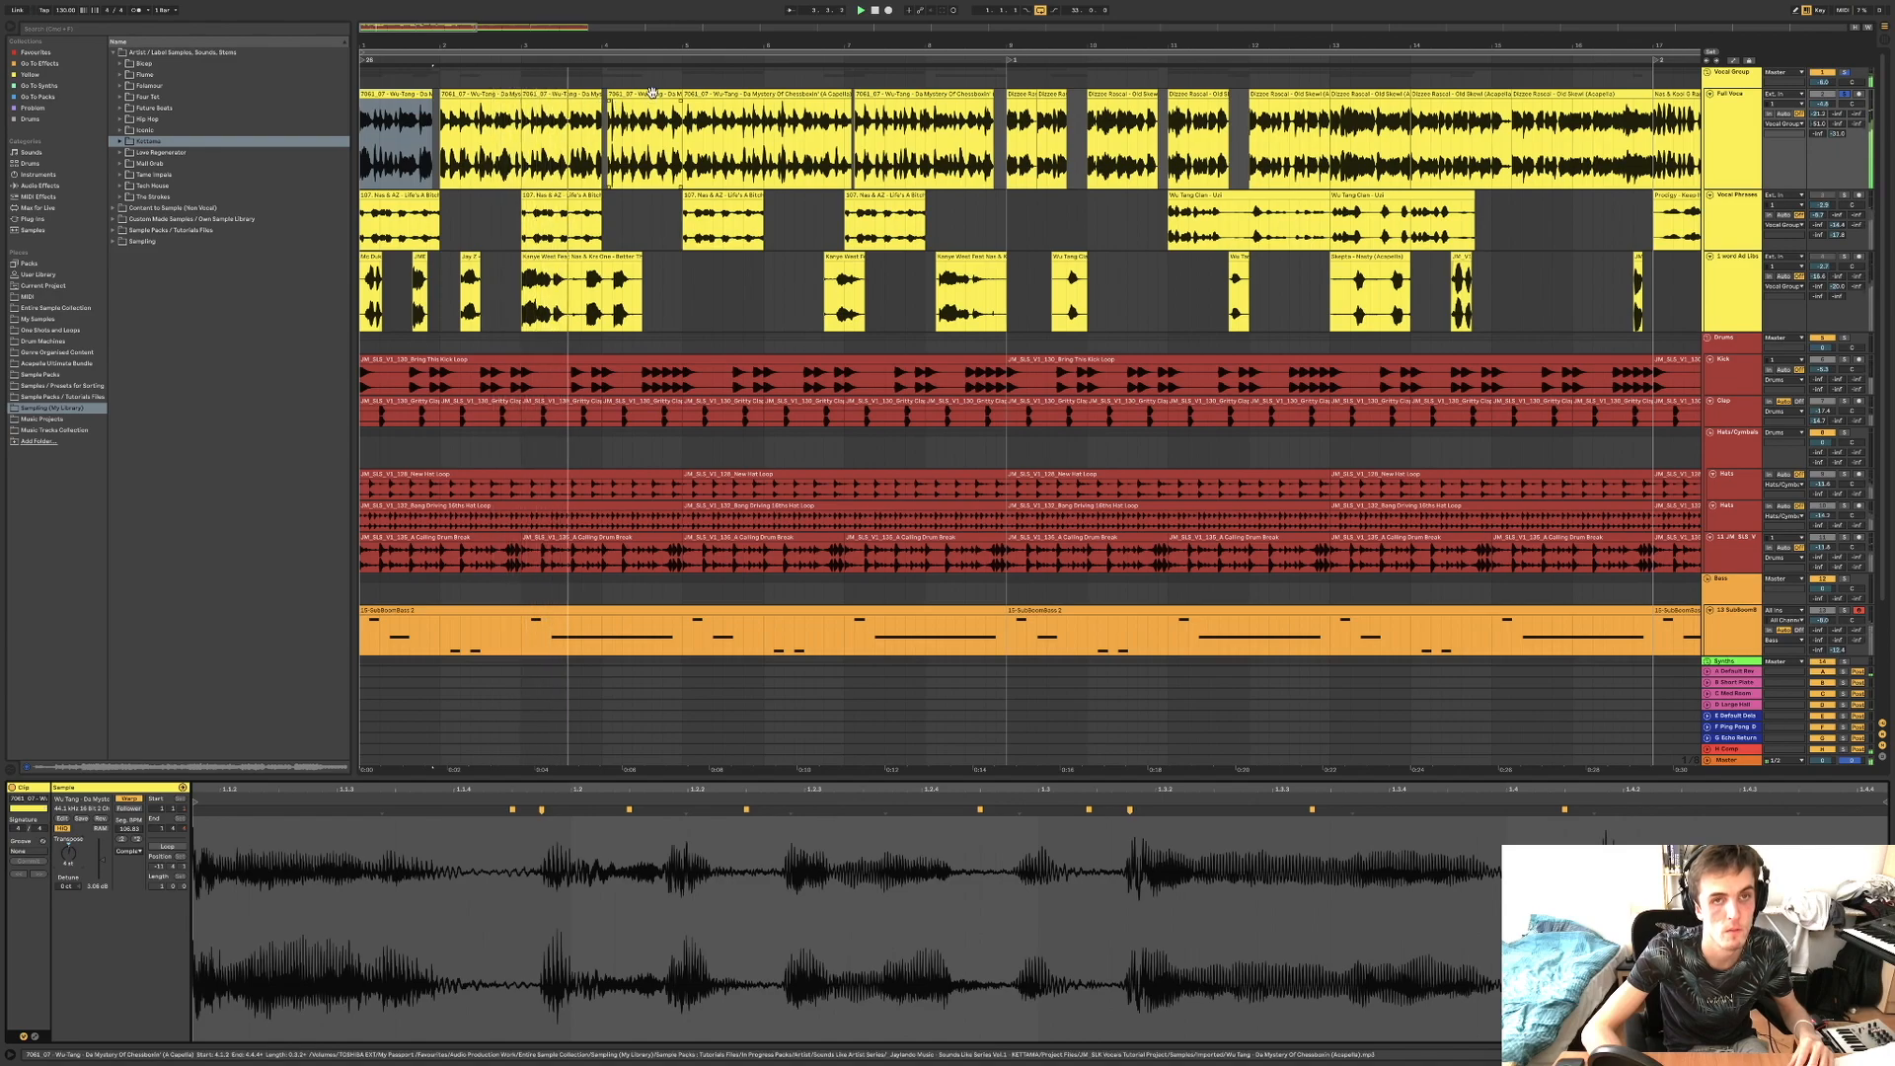
key(space)
key(space)
Play the Full Verse vocals from about the middle of bar 6, and move the playback start to bar 8.
click(788, 106)
click(794, 81)
key(space)
key(space)
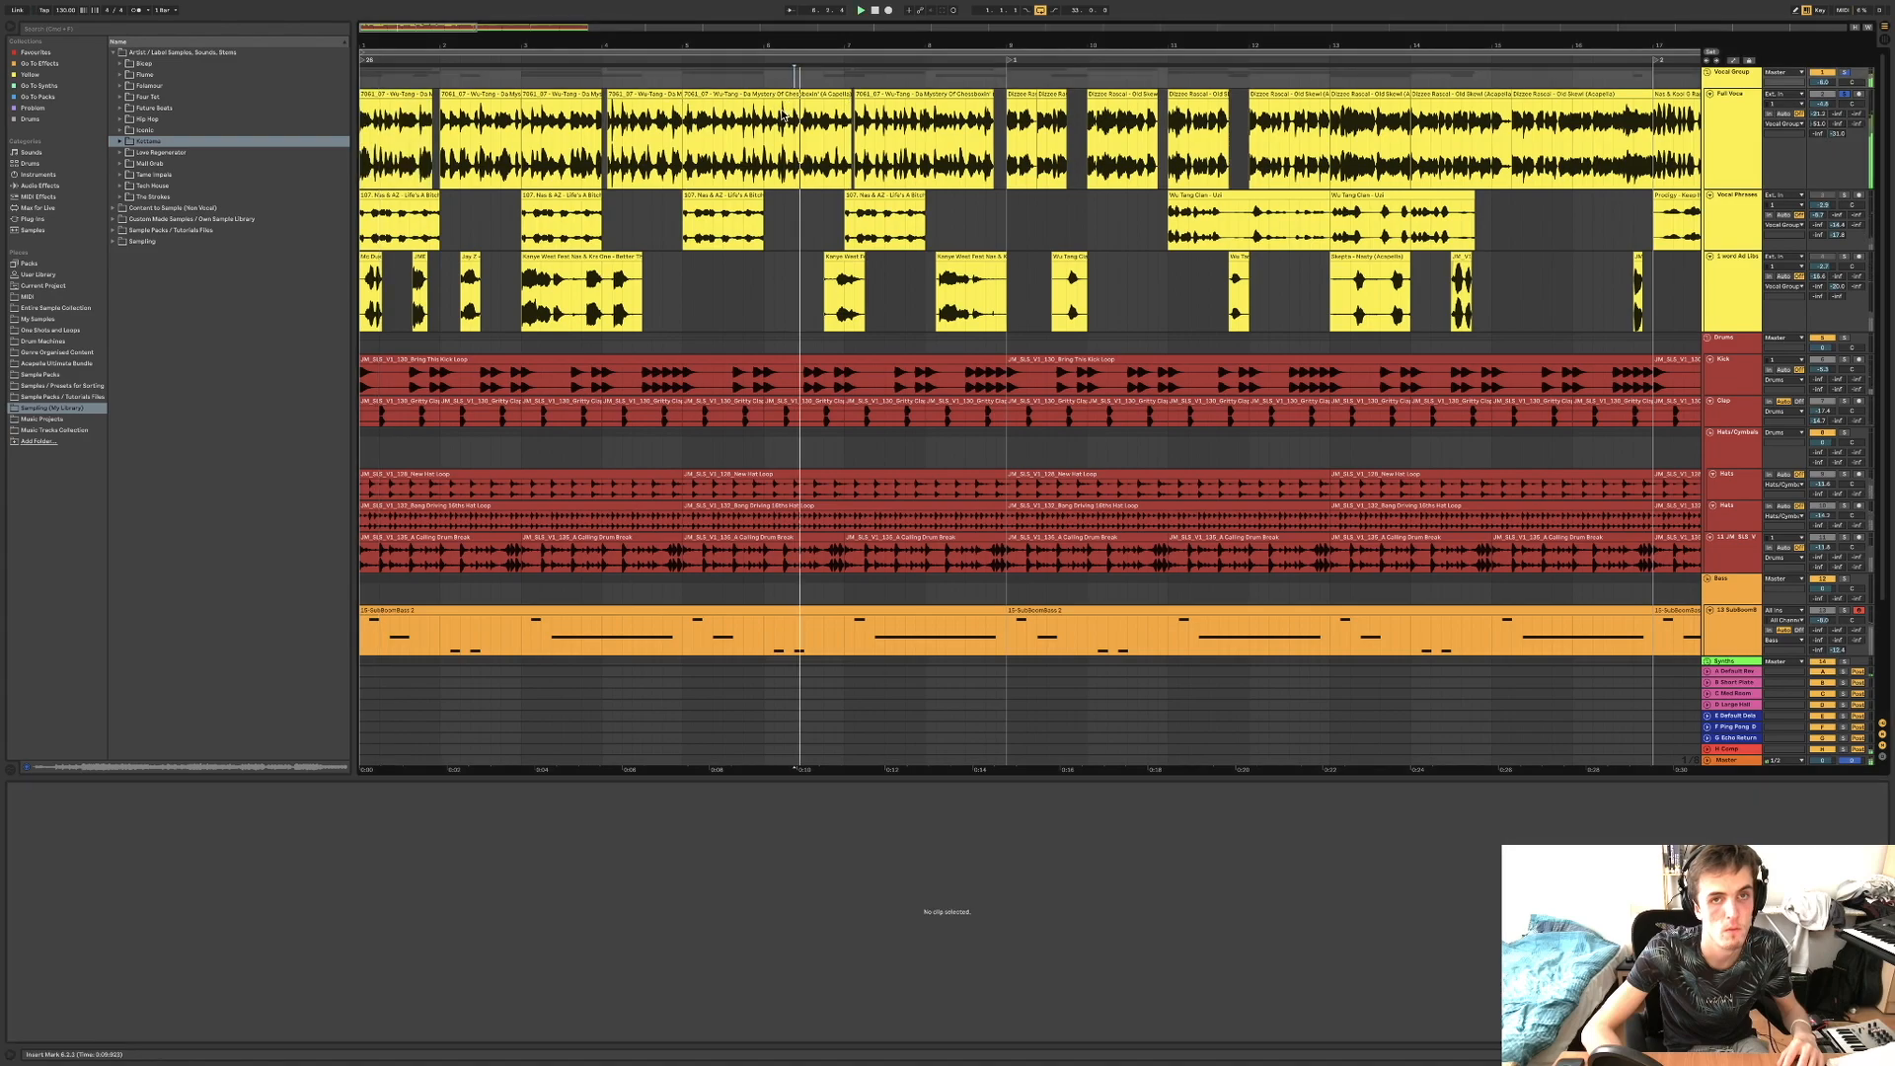
click(925, 133)
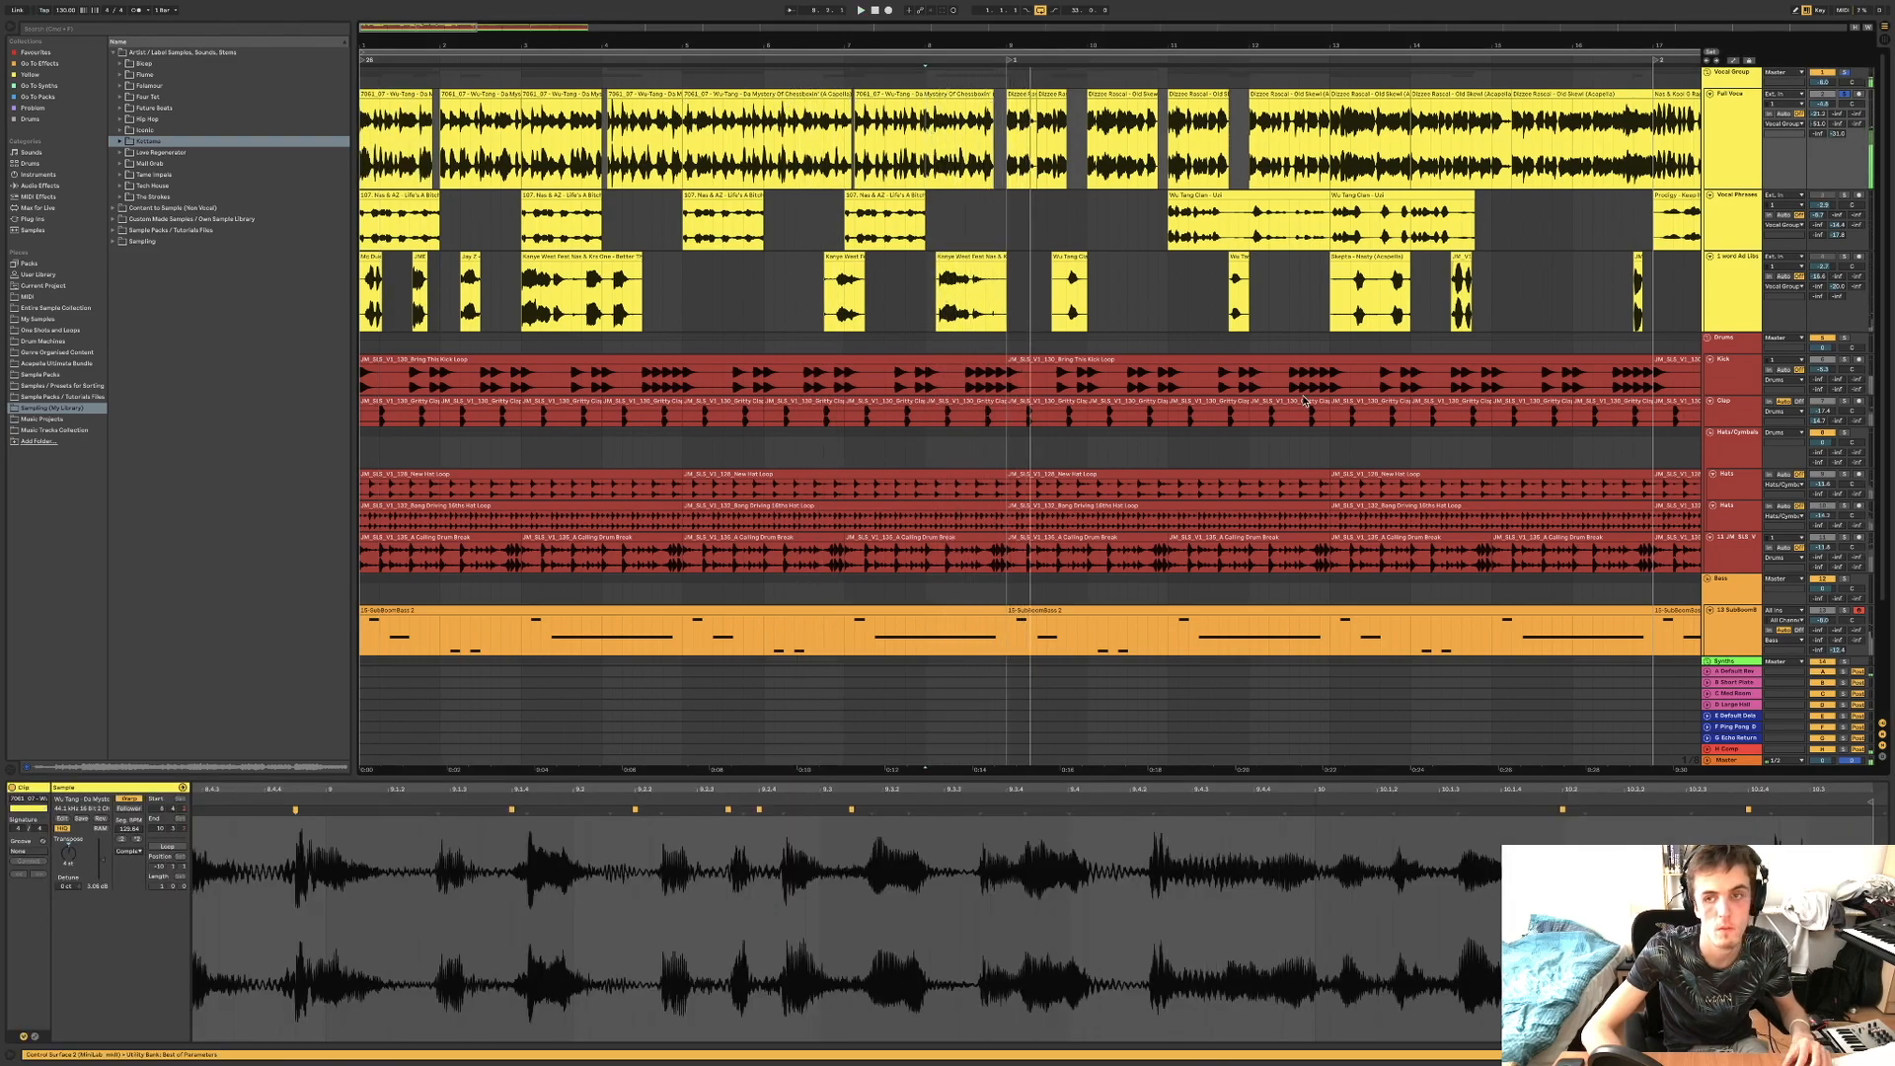
Play the Full Verse vocals together with the Bass group, from bar 8 and again from the first clip.
key(space)
key(space)
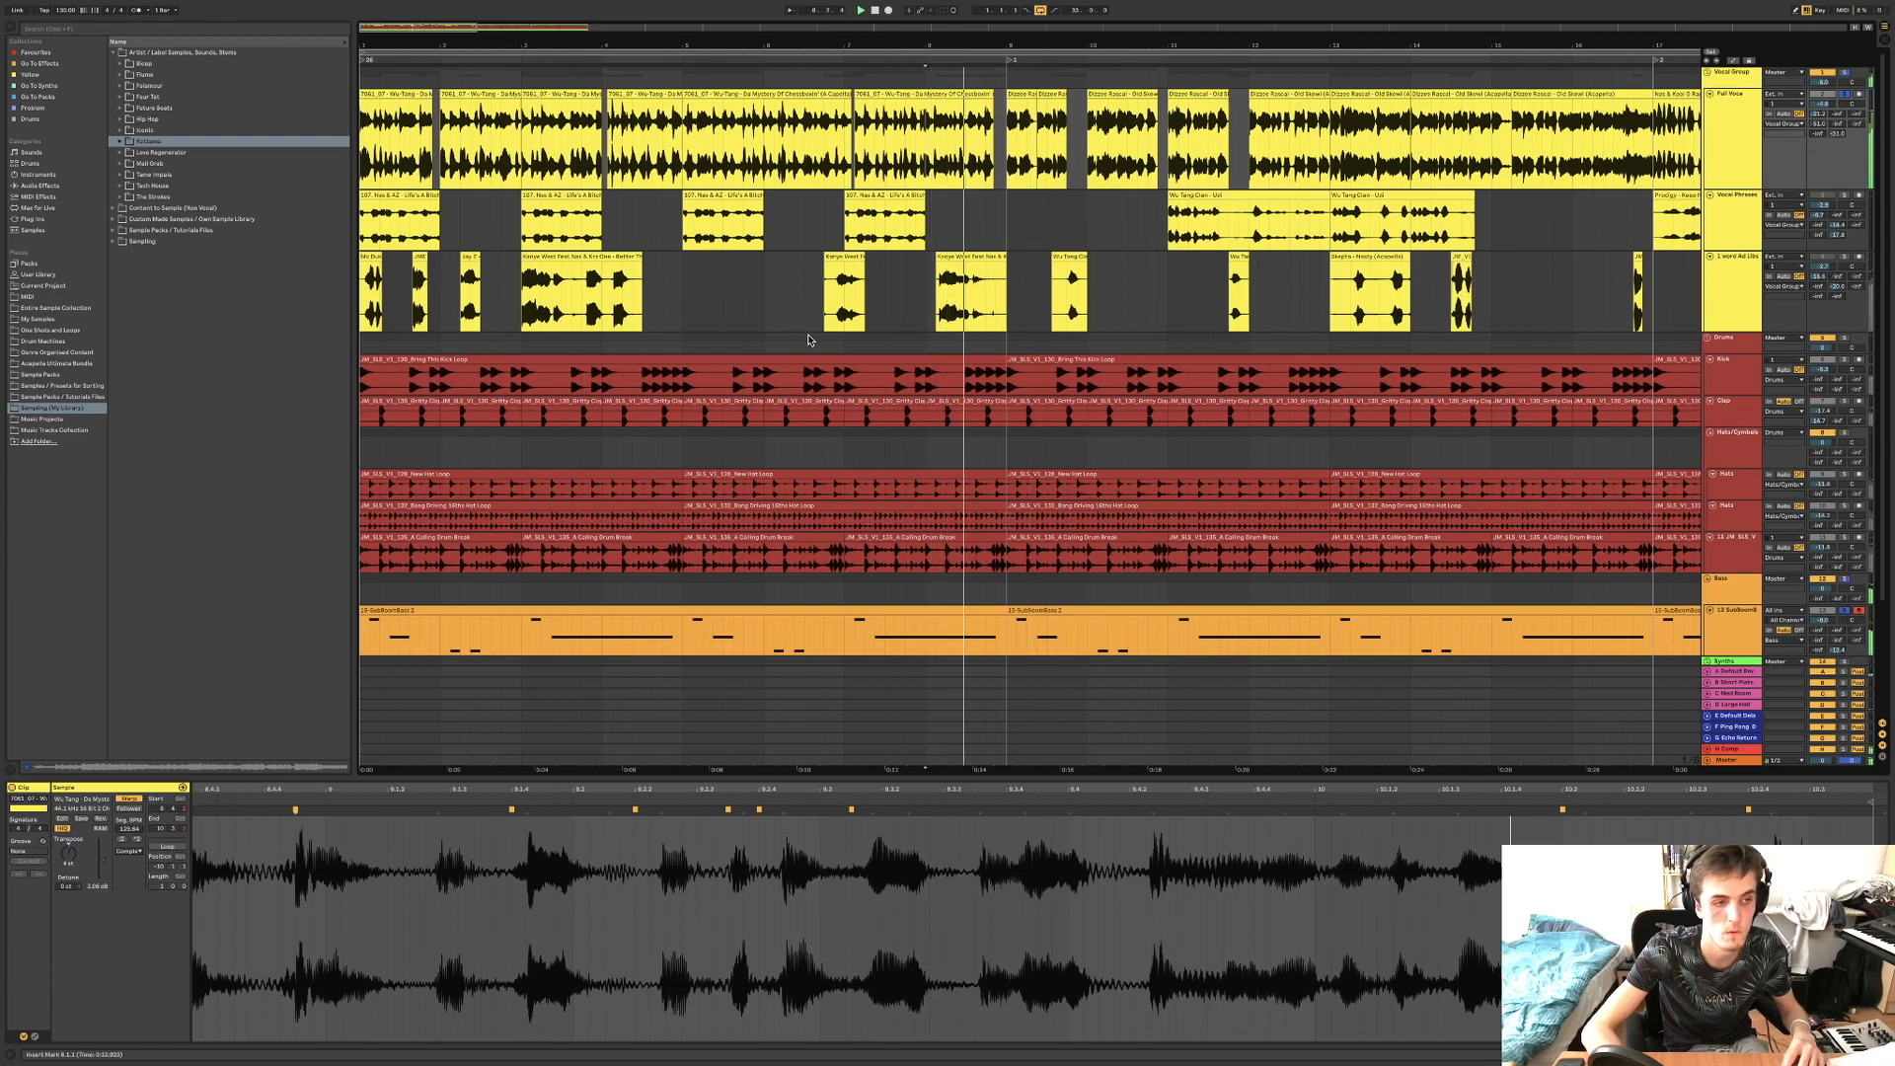
click(404, 94)
key(space)
key(space)
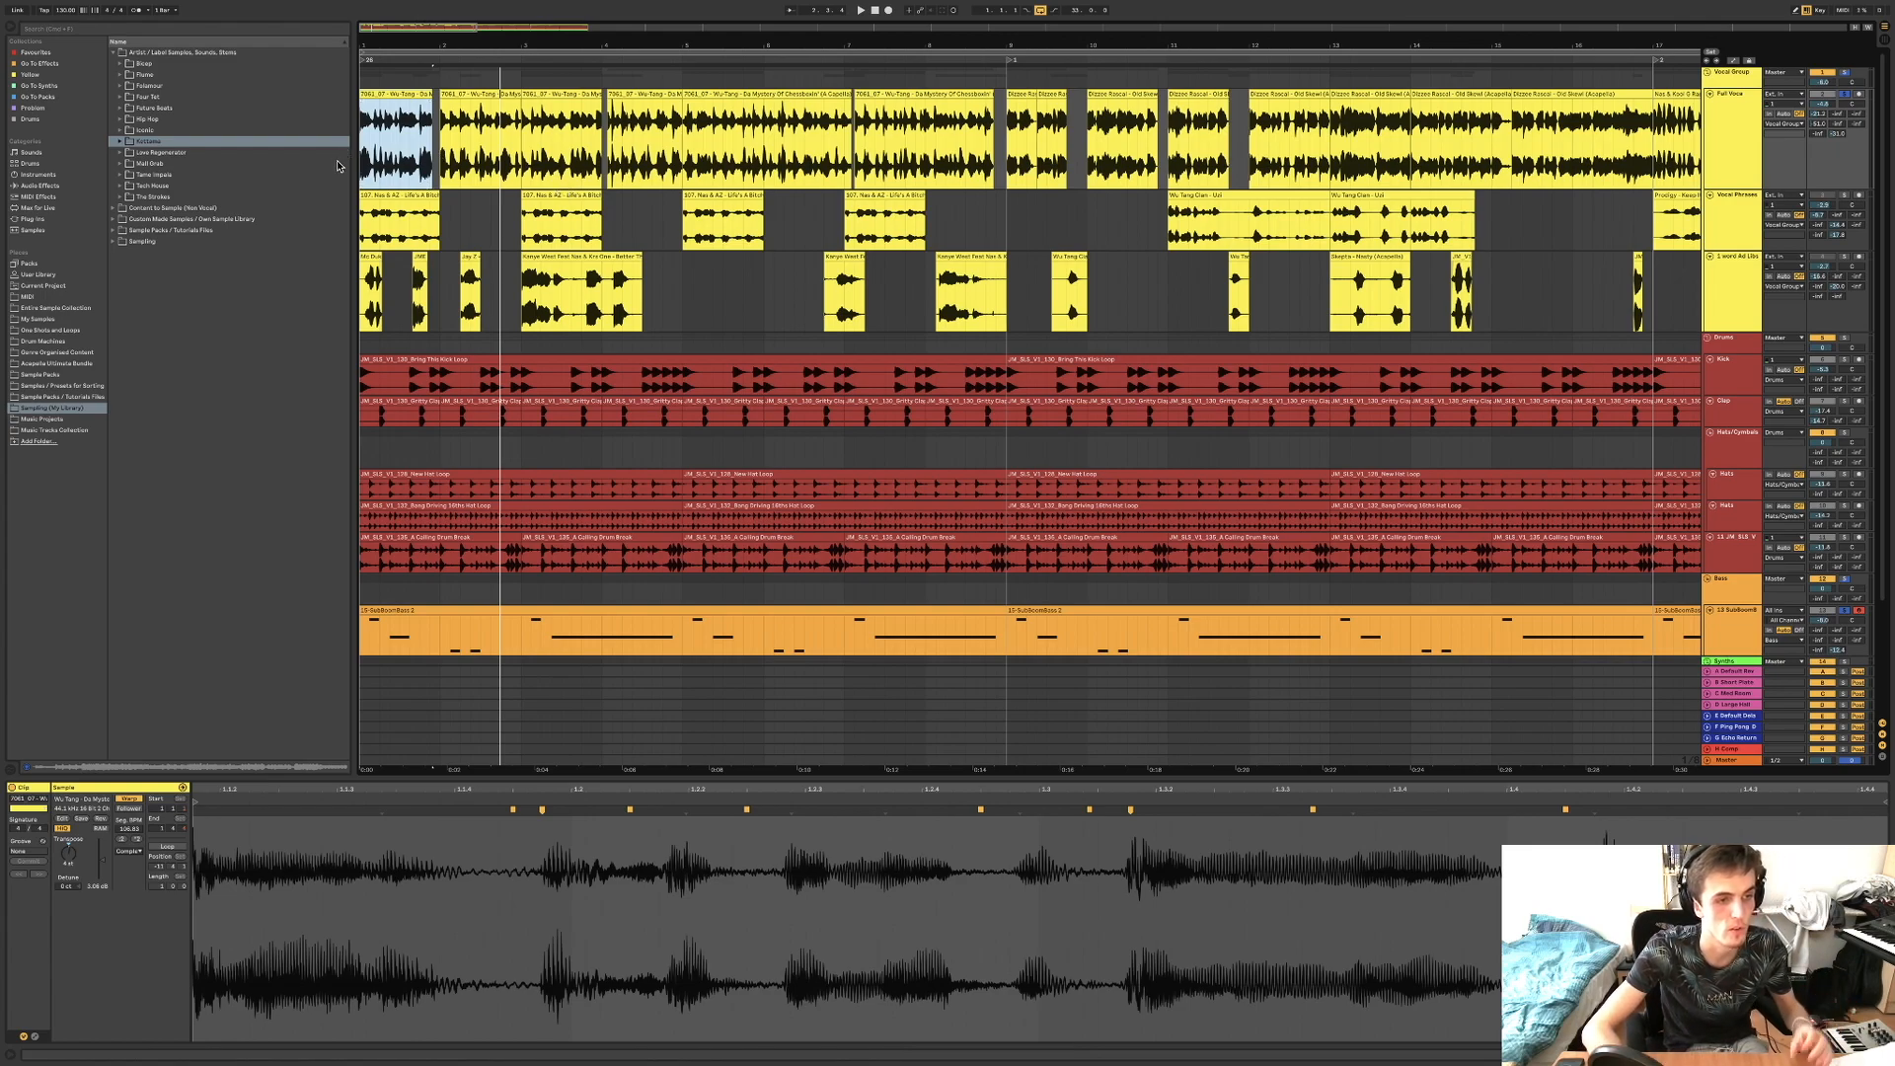
scroll(383, 211, down, 3)
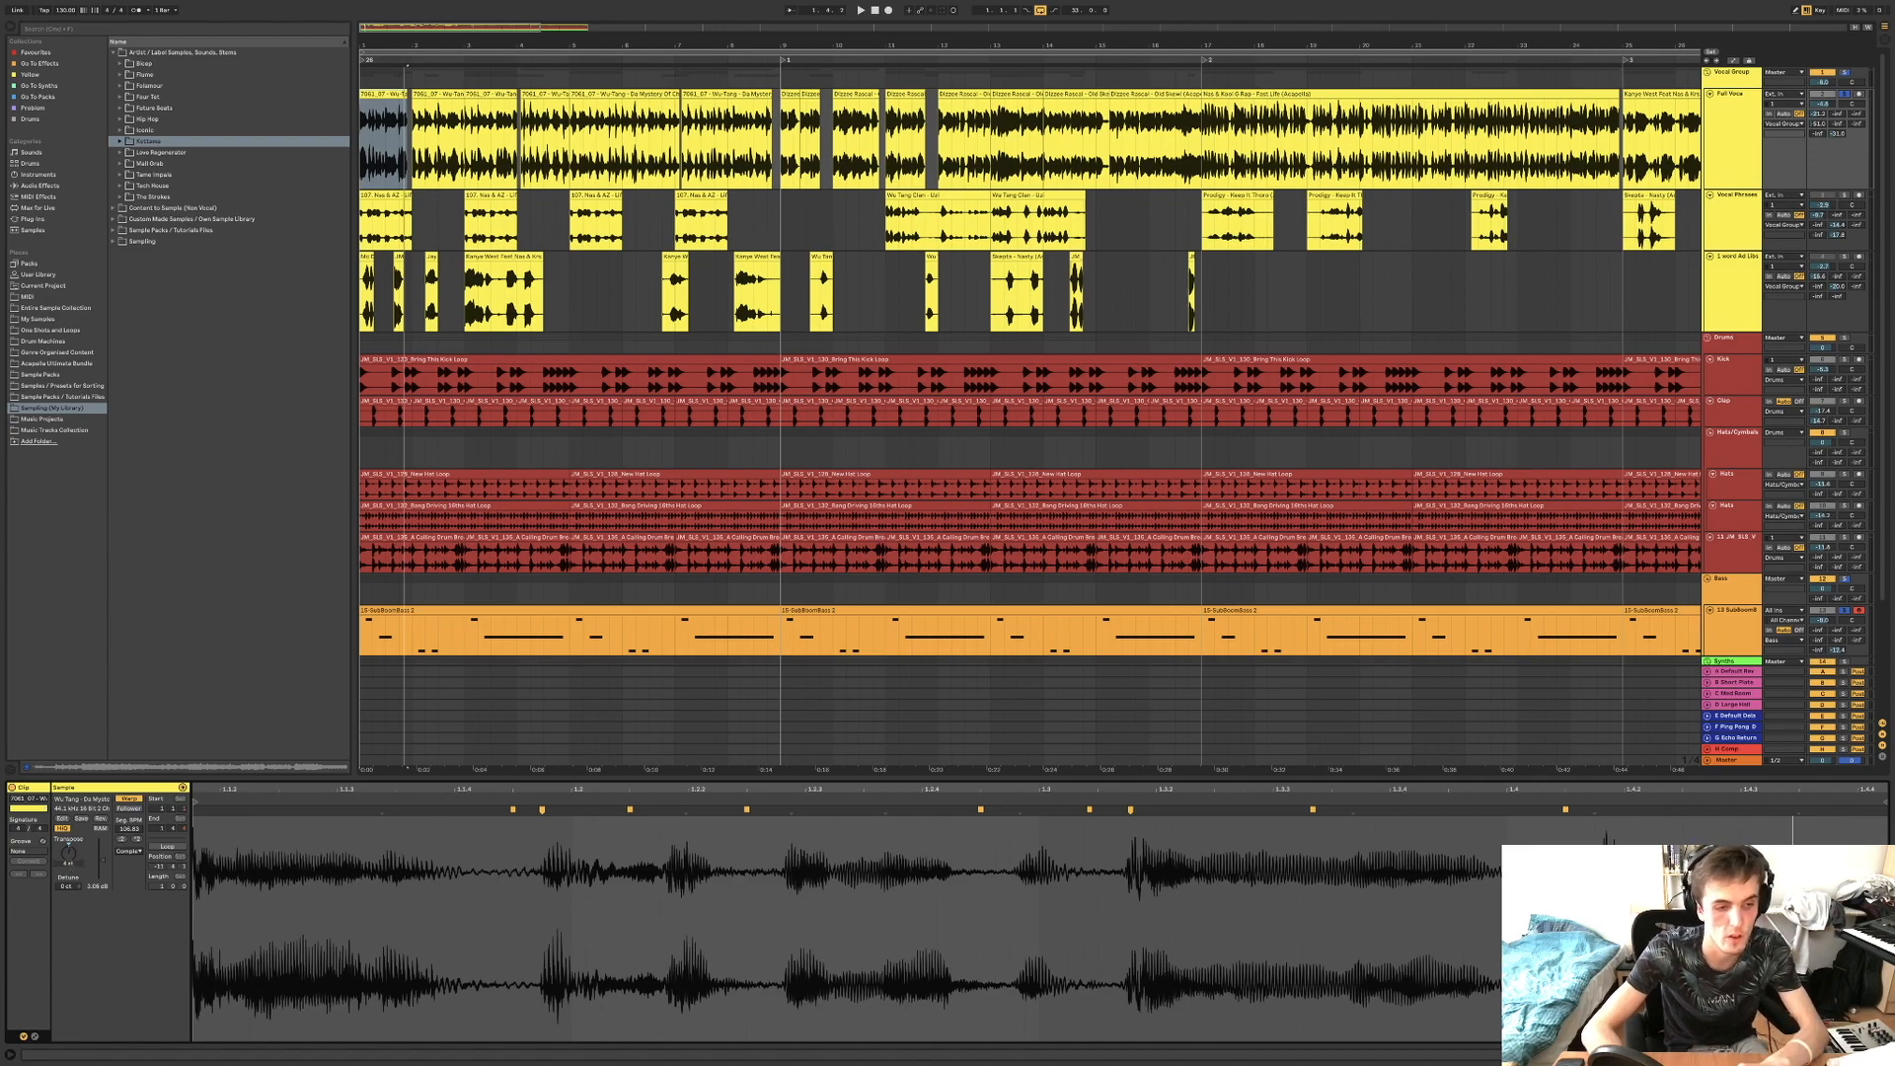
key(space)
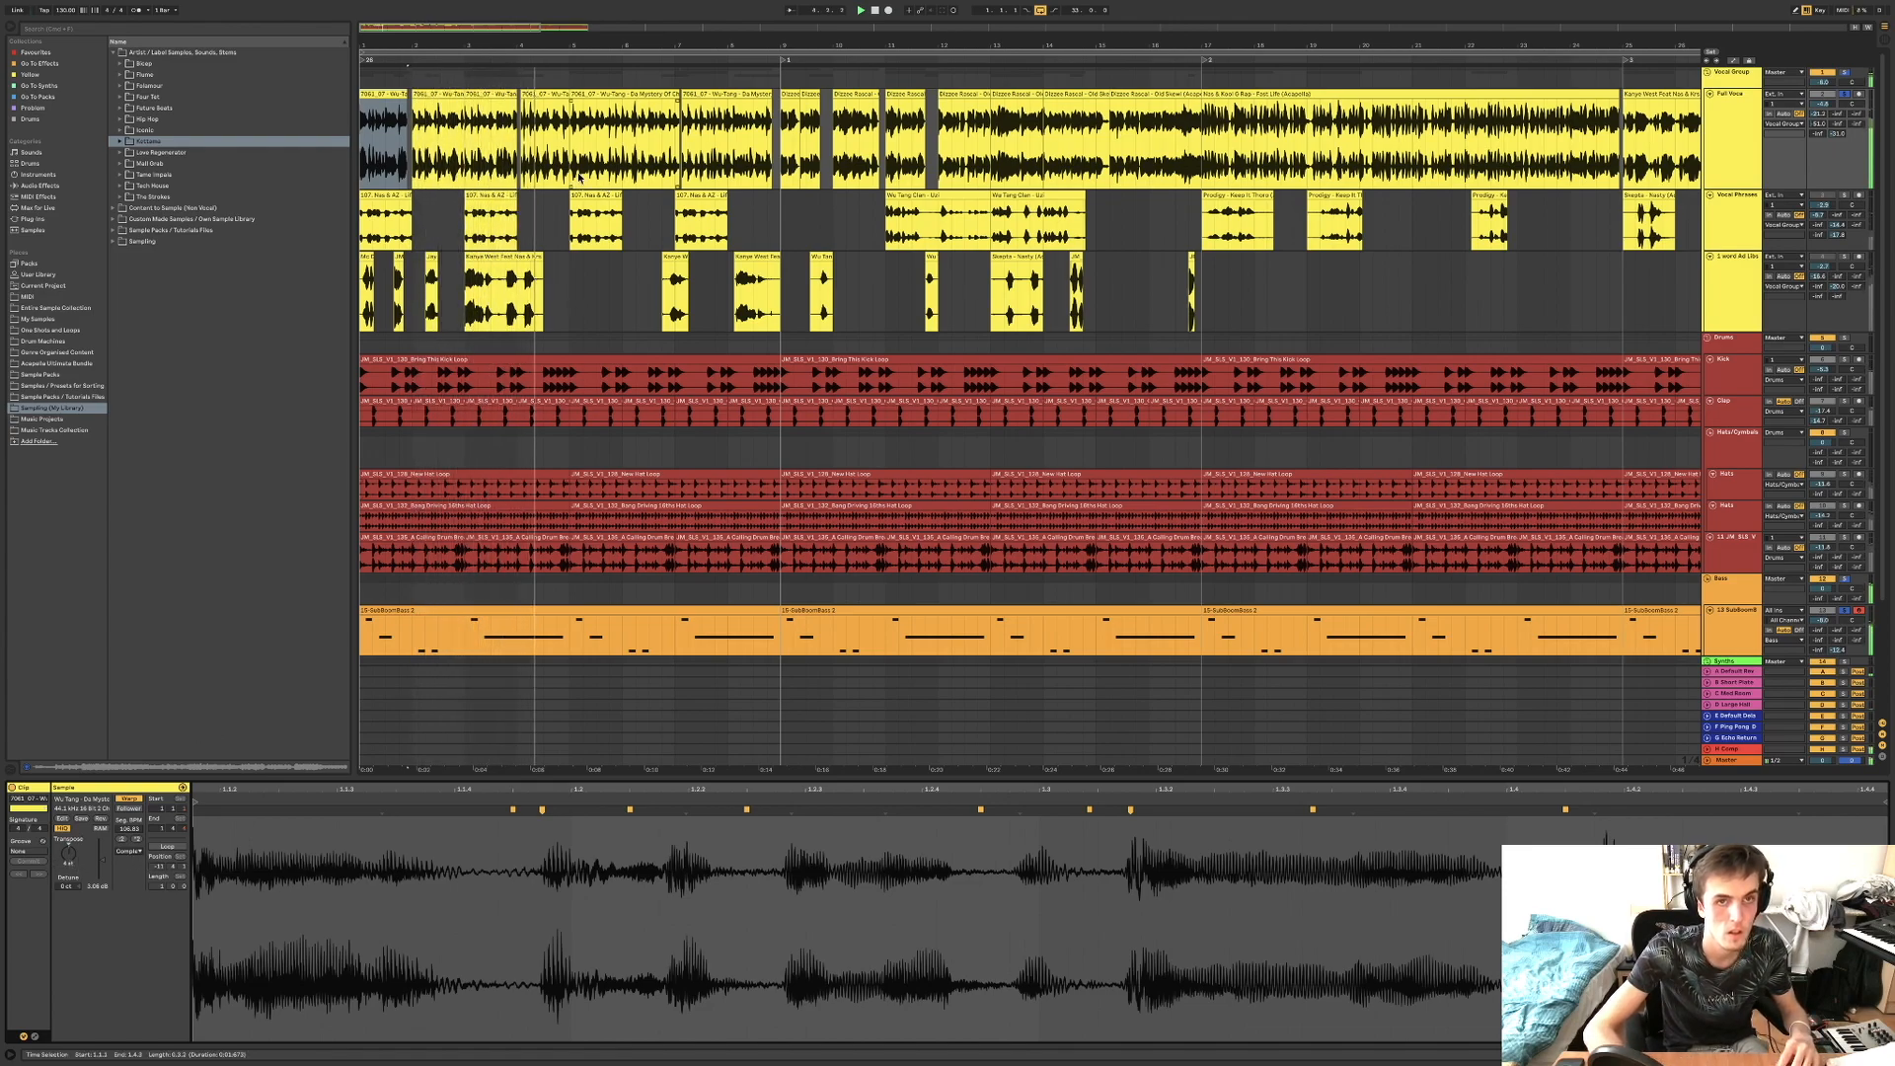
Try extending the first Wu-Tang clip on the Full Verse track to the start of bar 9, play it, and undo the extension.
click(577, 138)
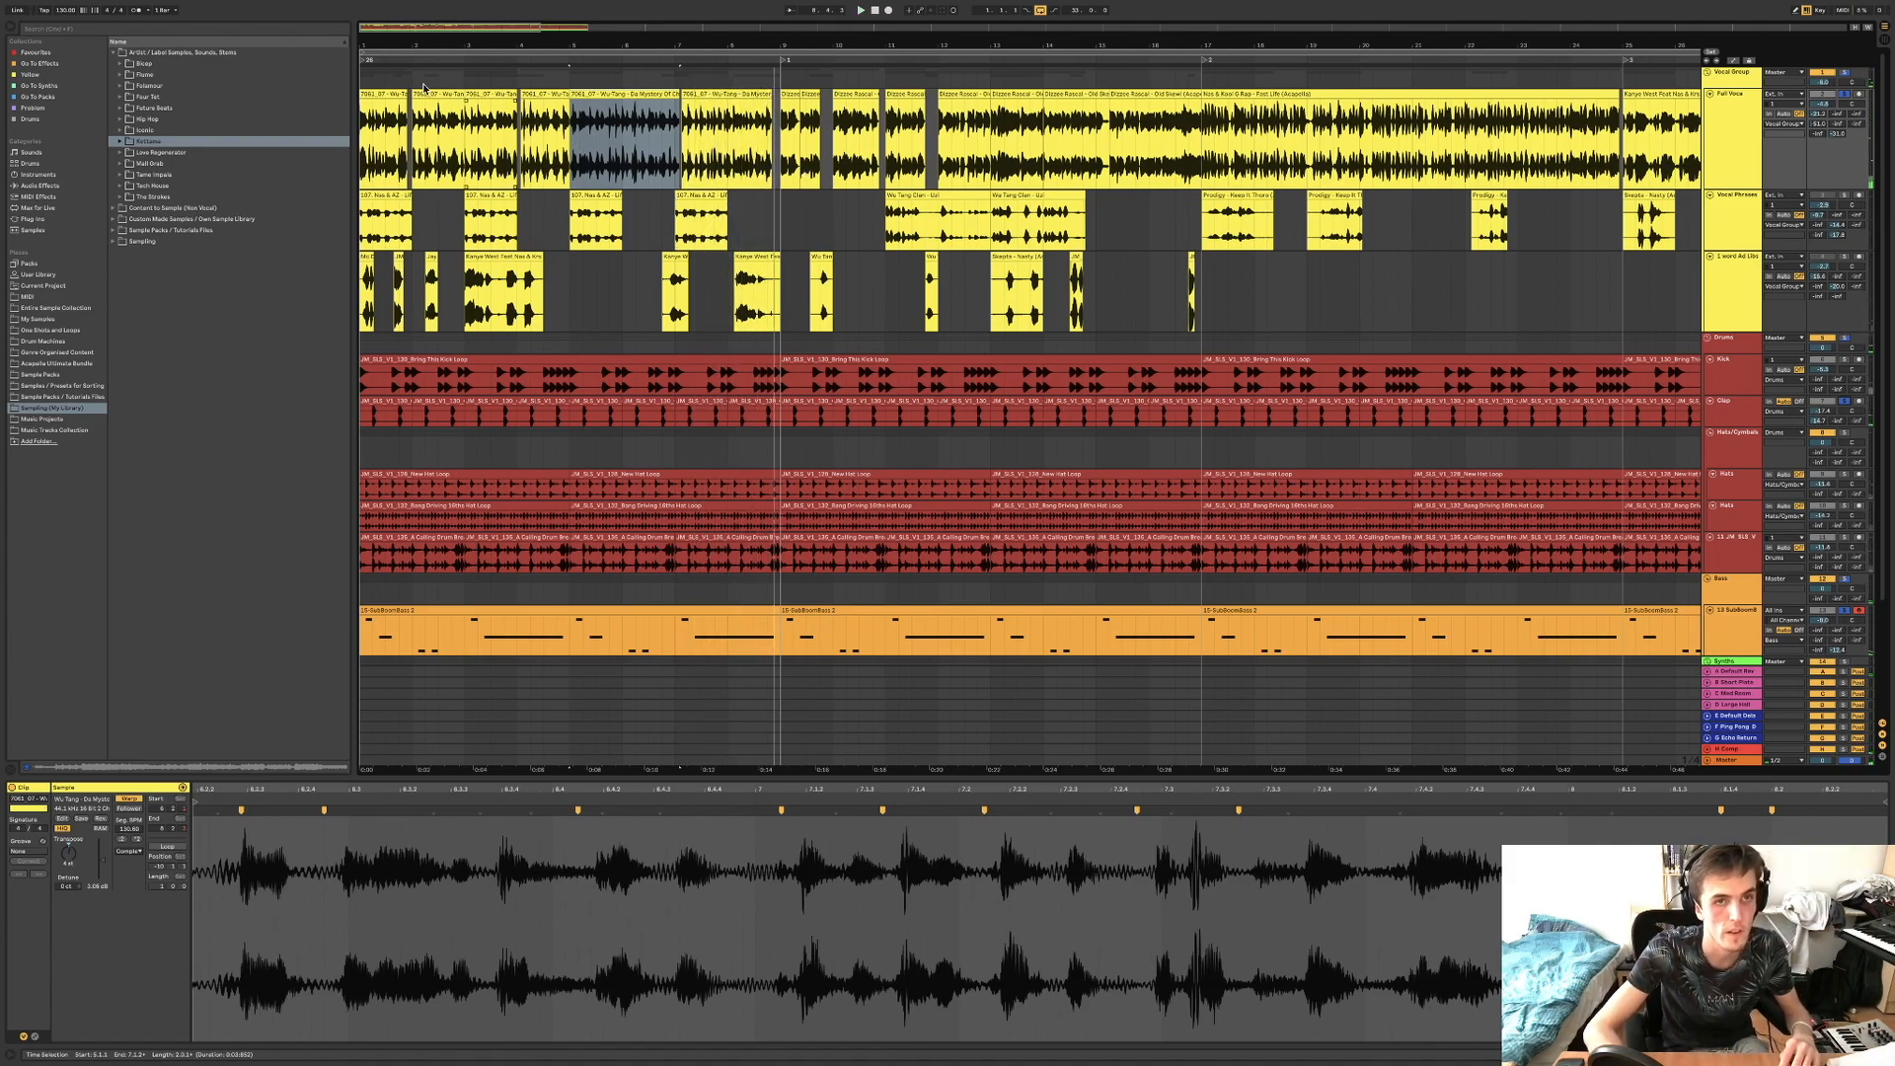
click(371, 93)
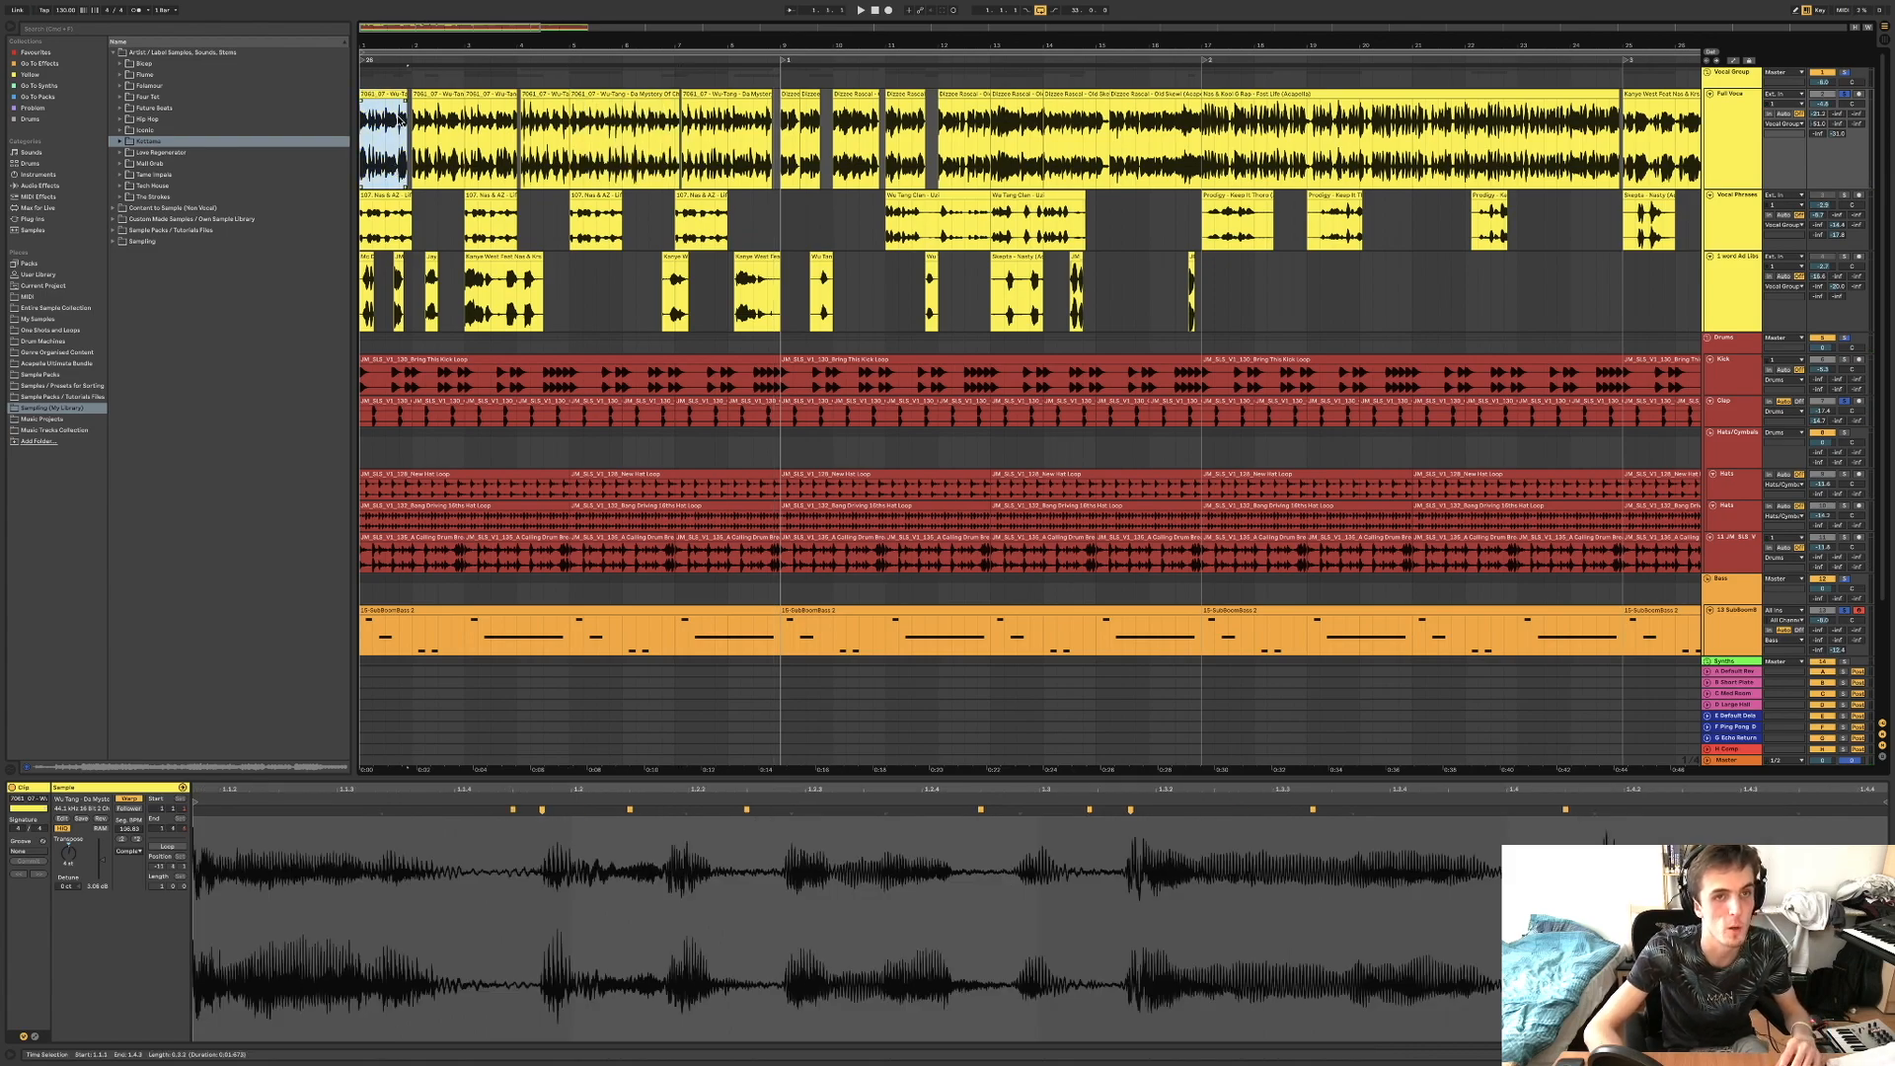
drag(402, 91, 780, 141)
key(space)
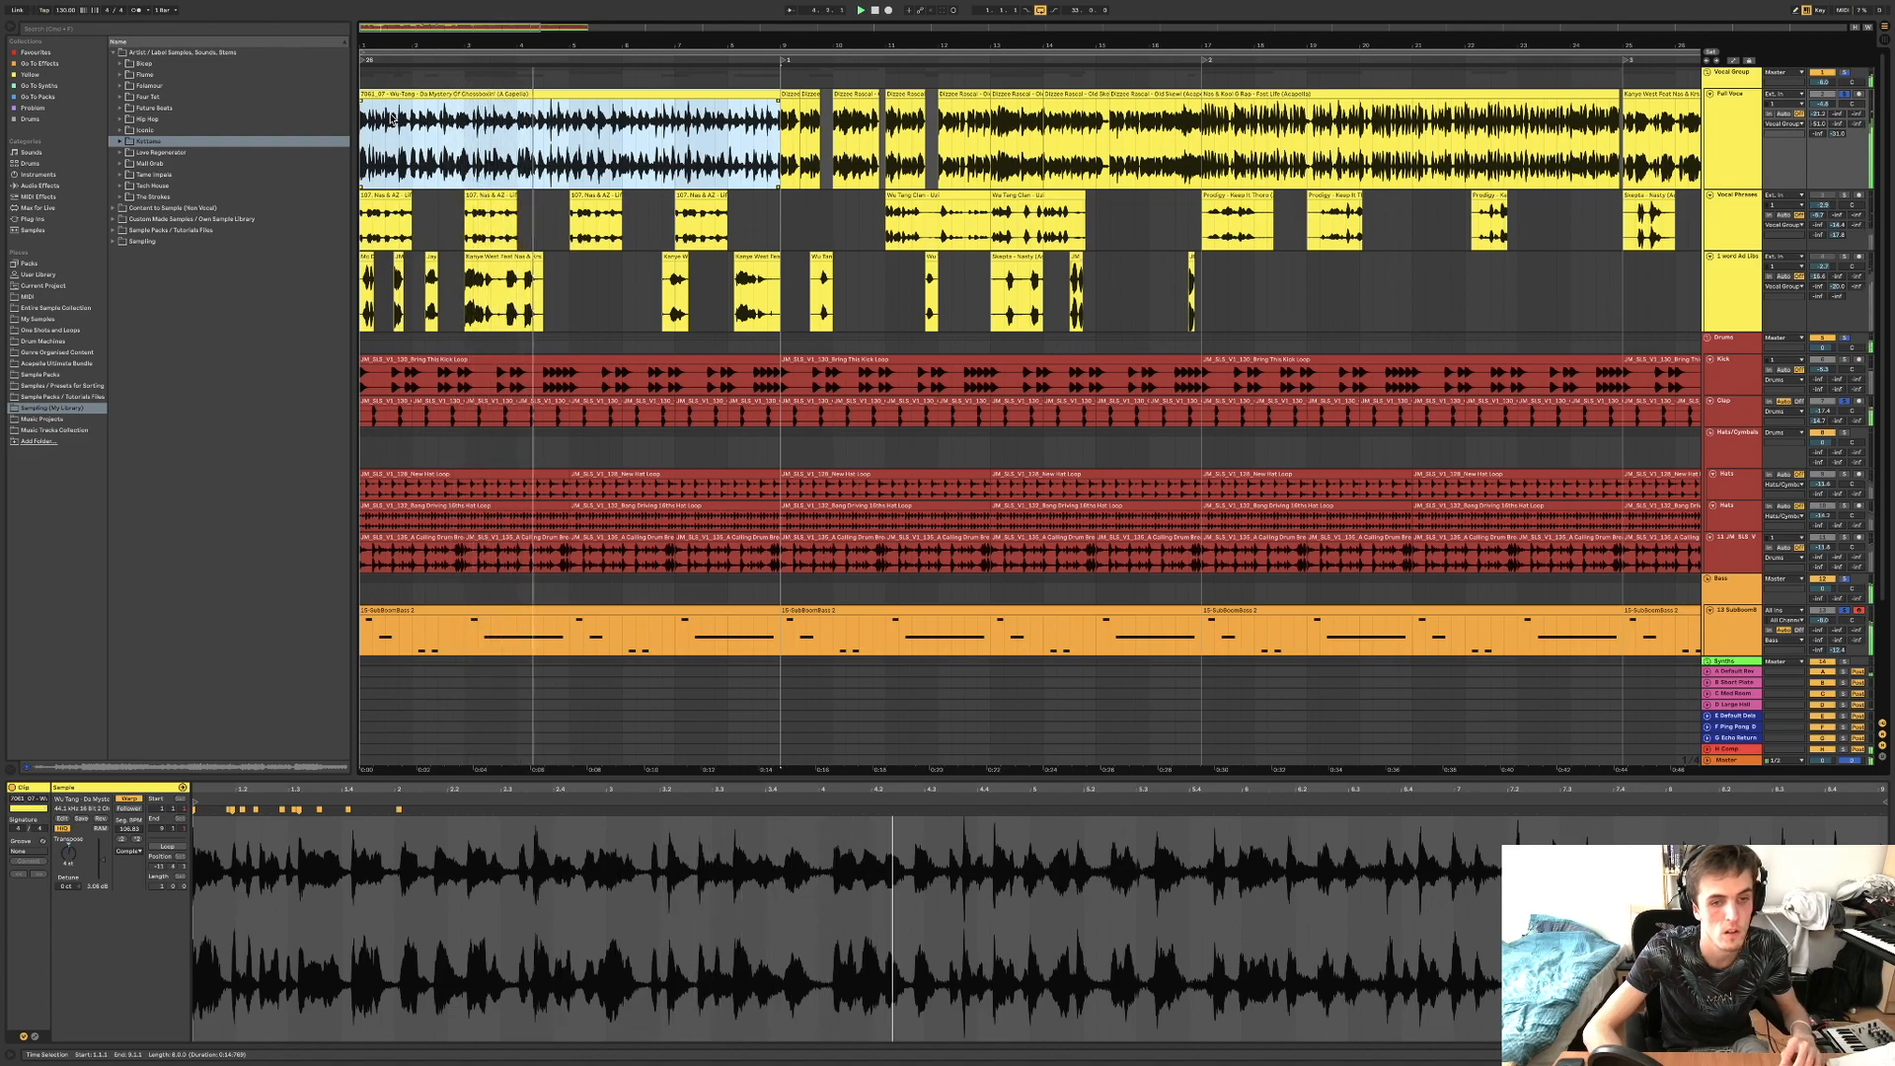
key(super+z)
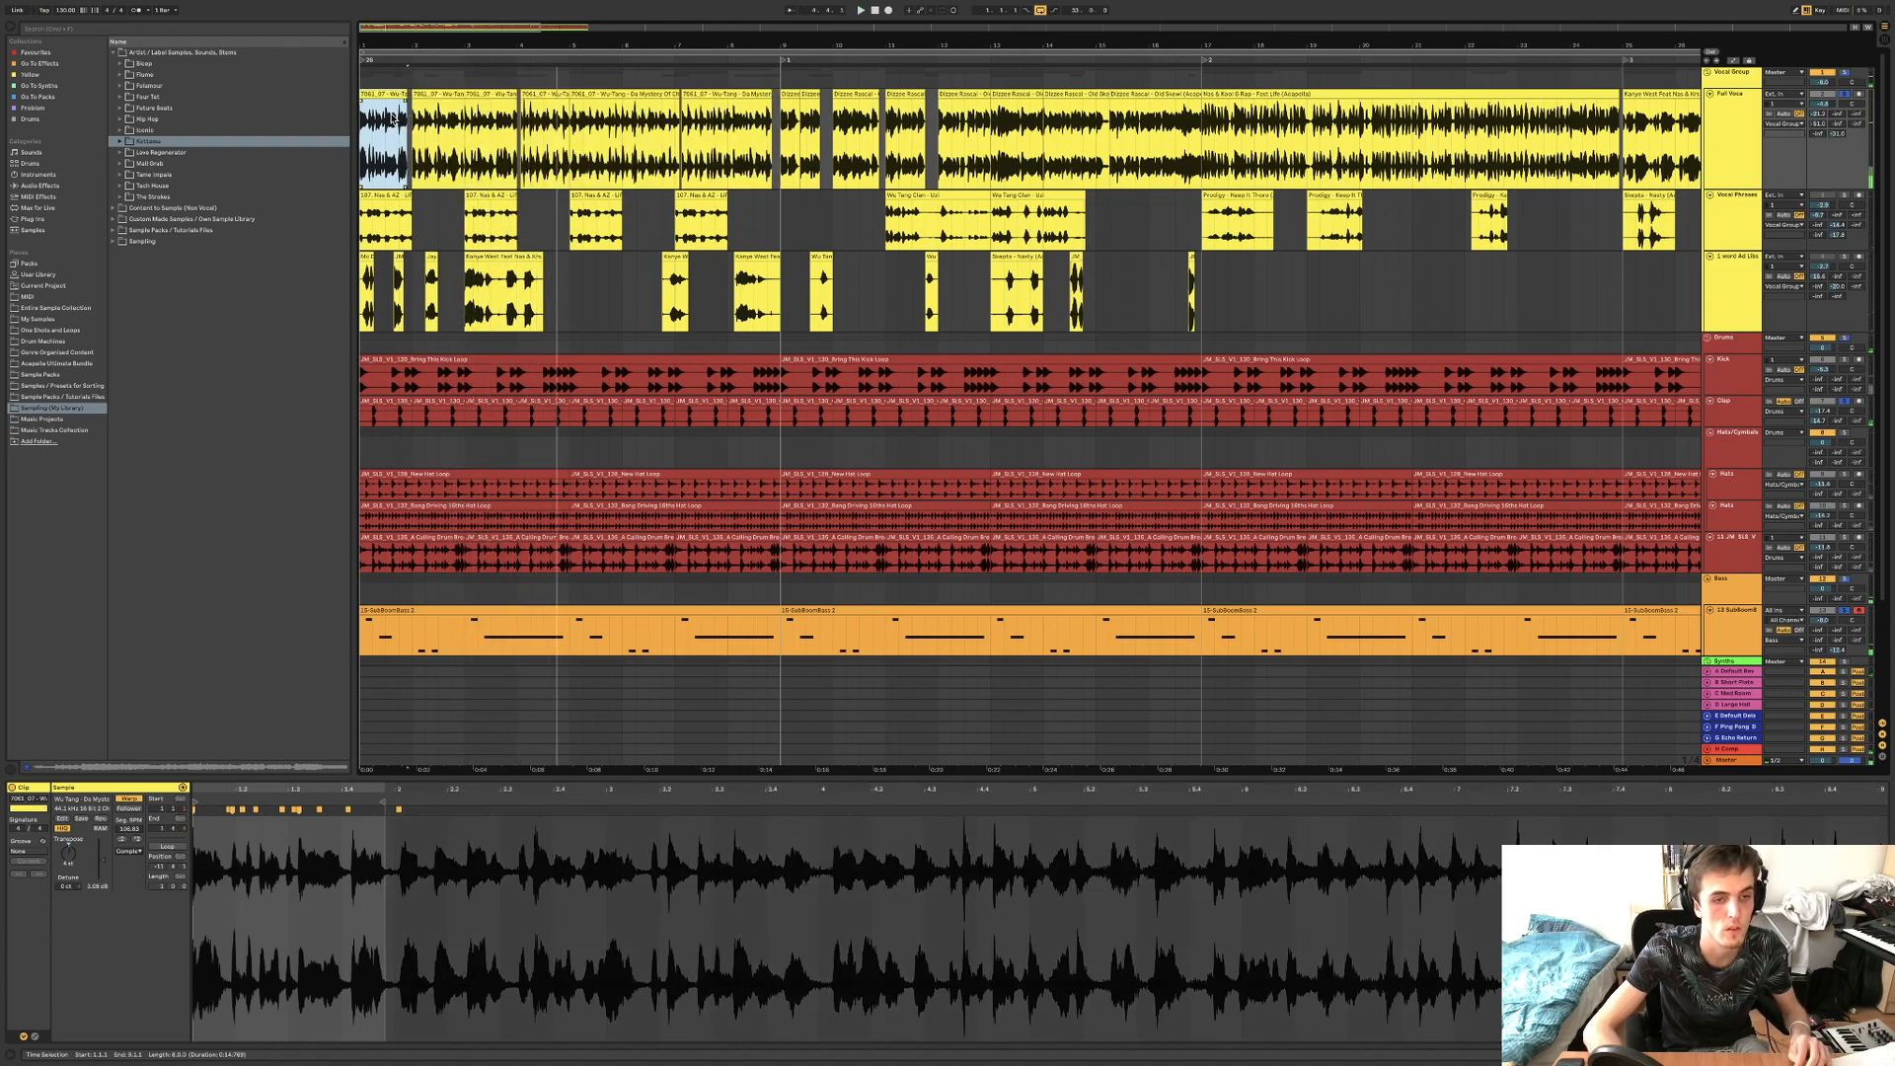
Try moving the first Wu-Tang clip's second warp marker onto the next beat line, and undo the move.
click(375, 96)
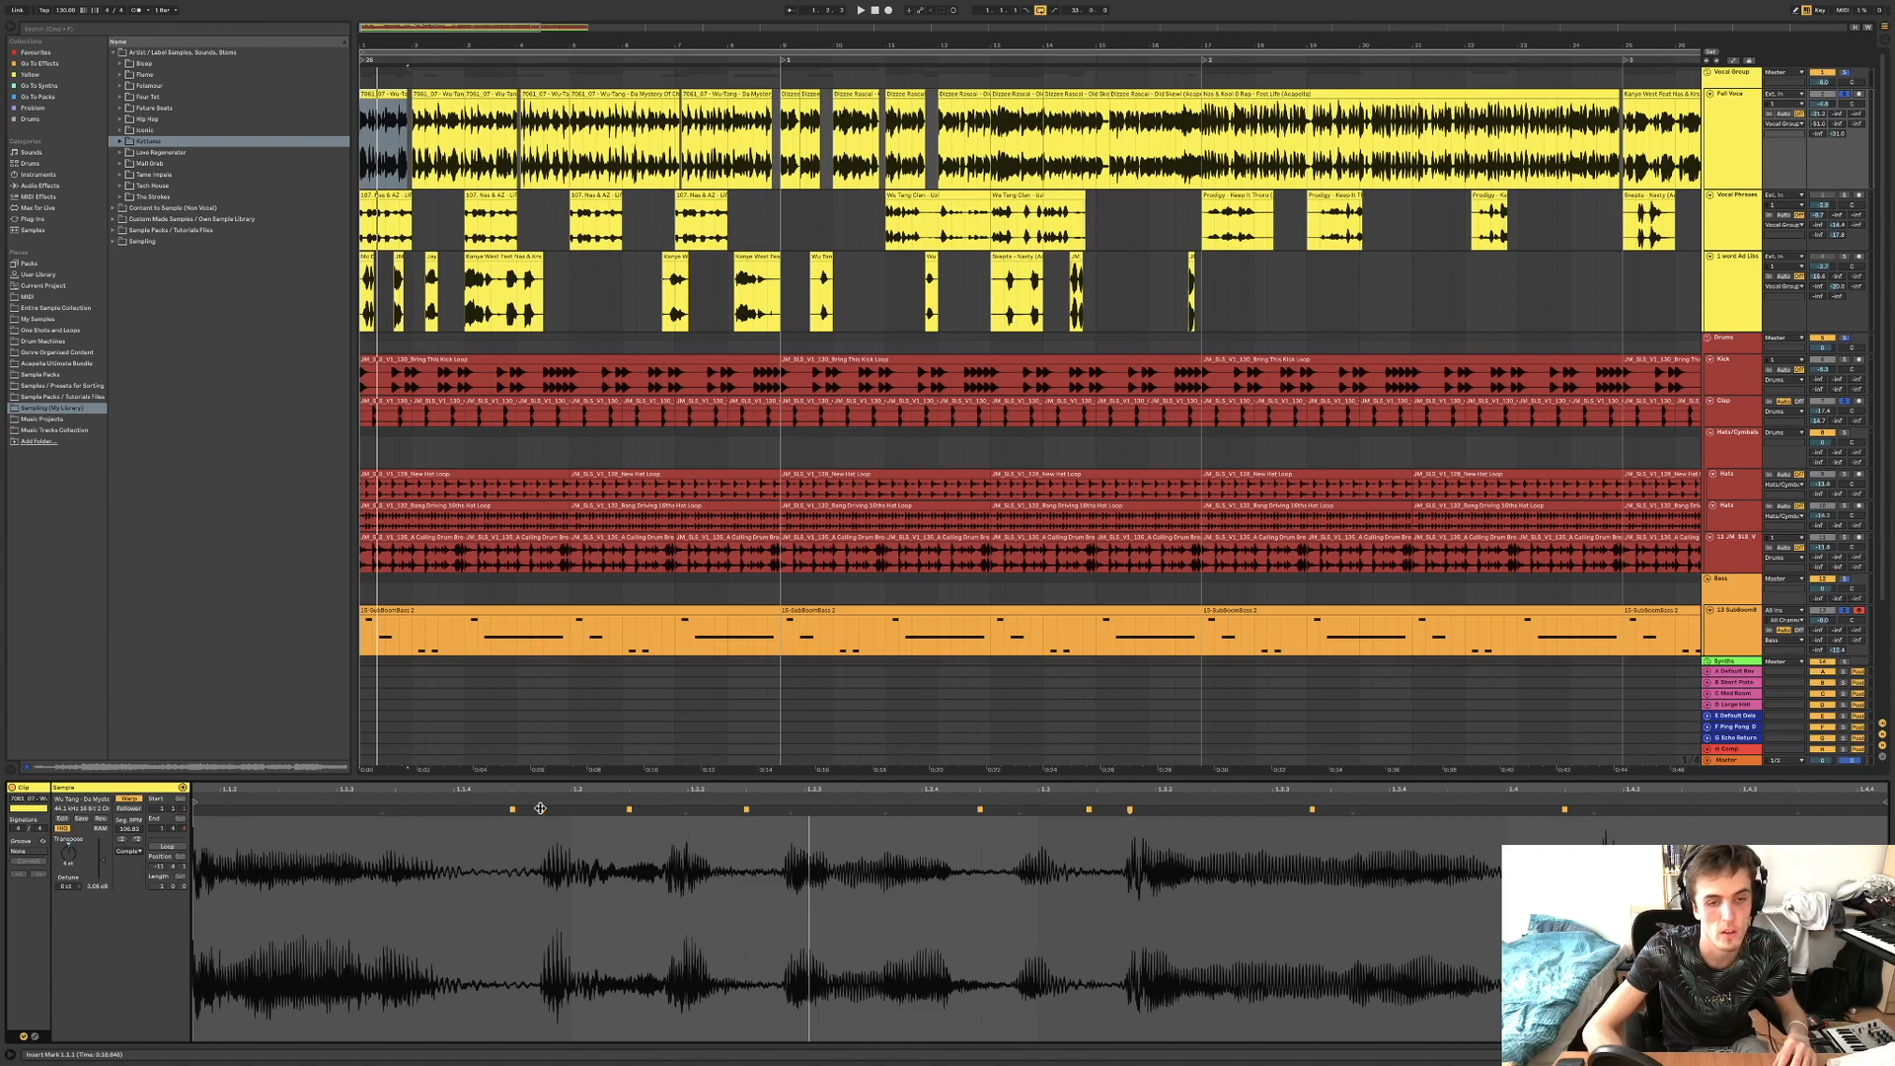
drag(540, 808, 570, 809)
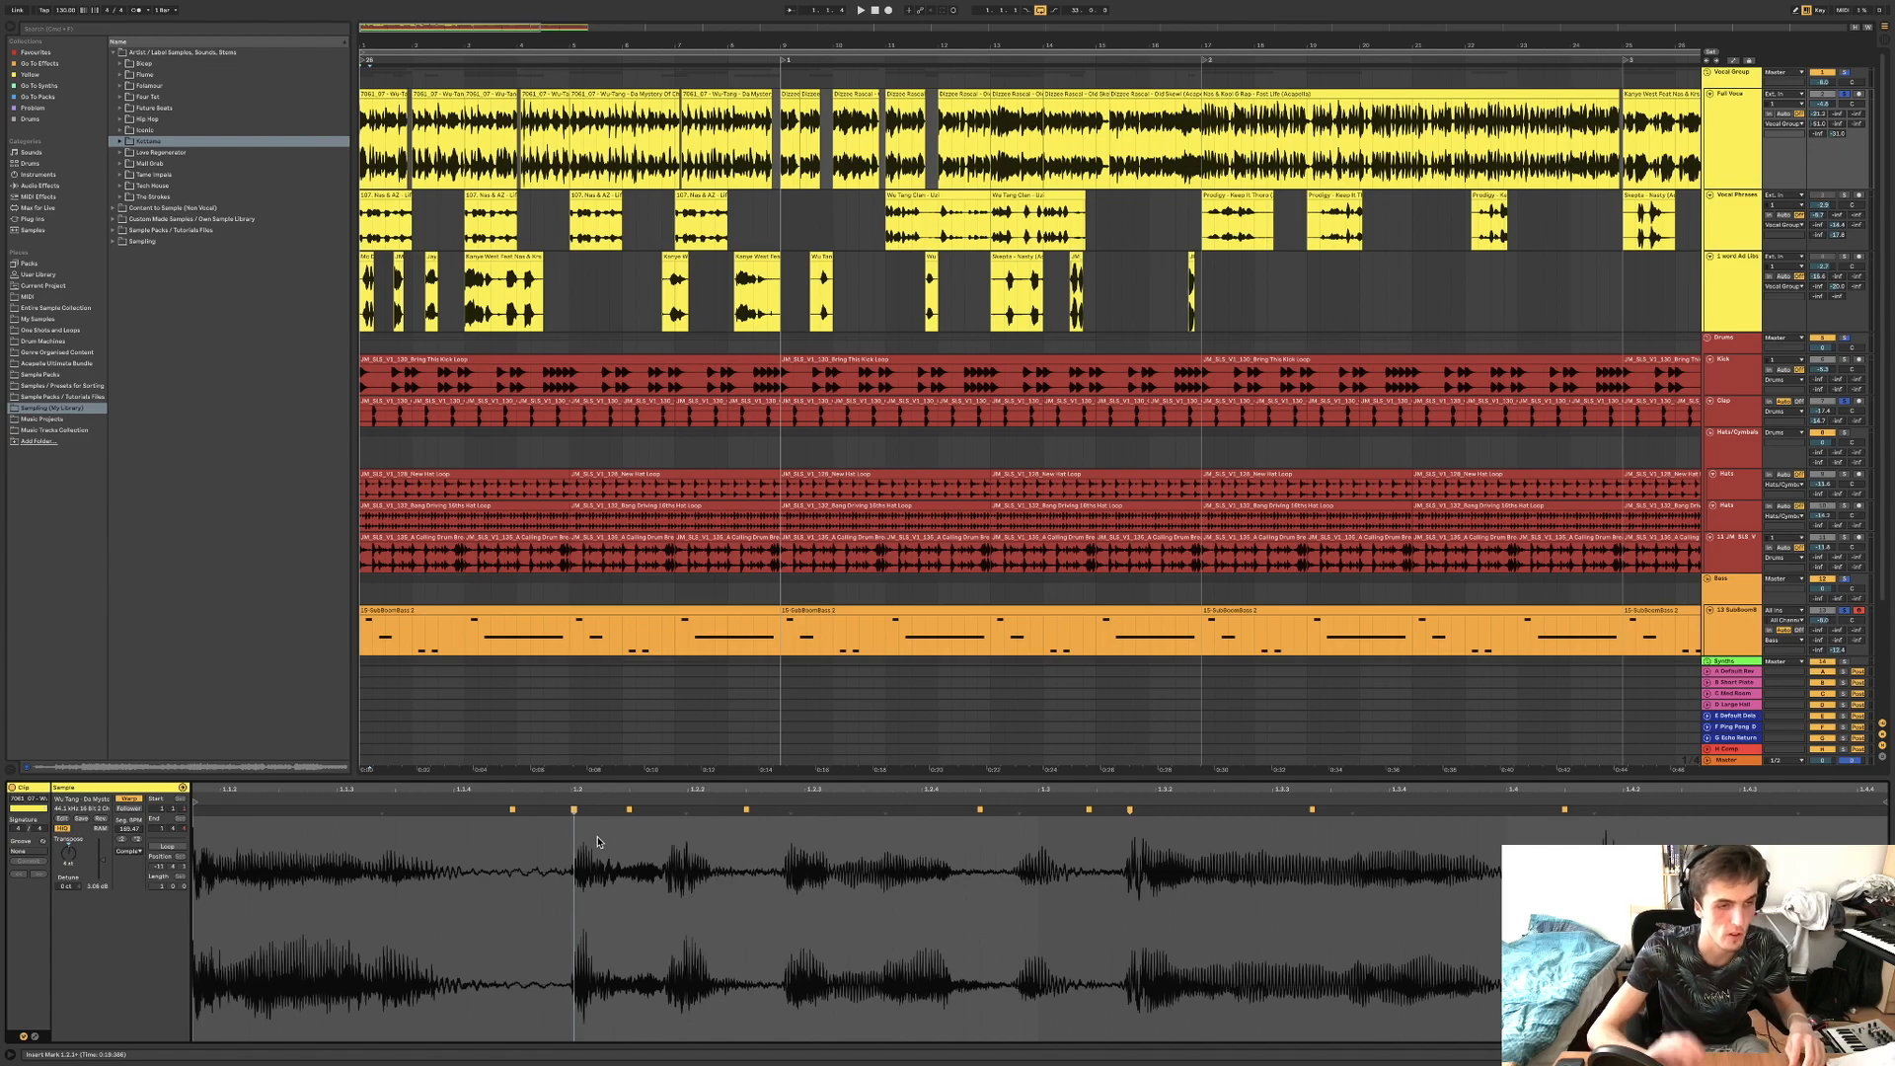
key(ctrl+z)
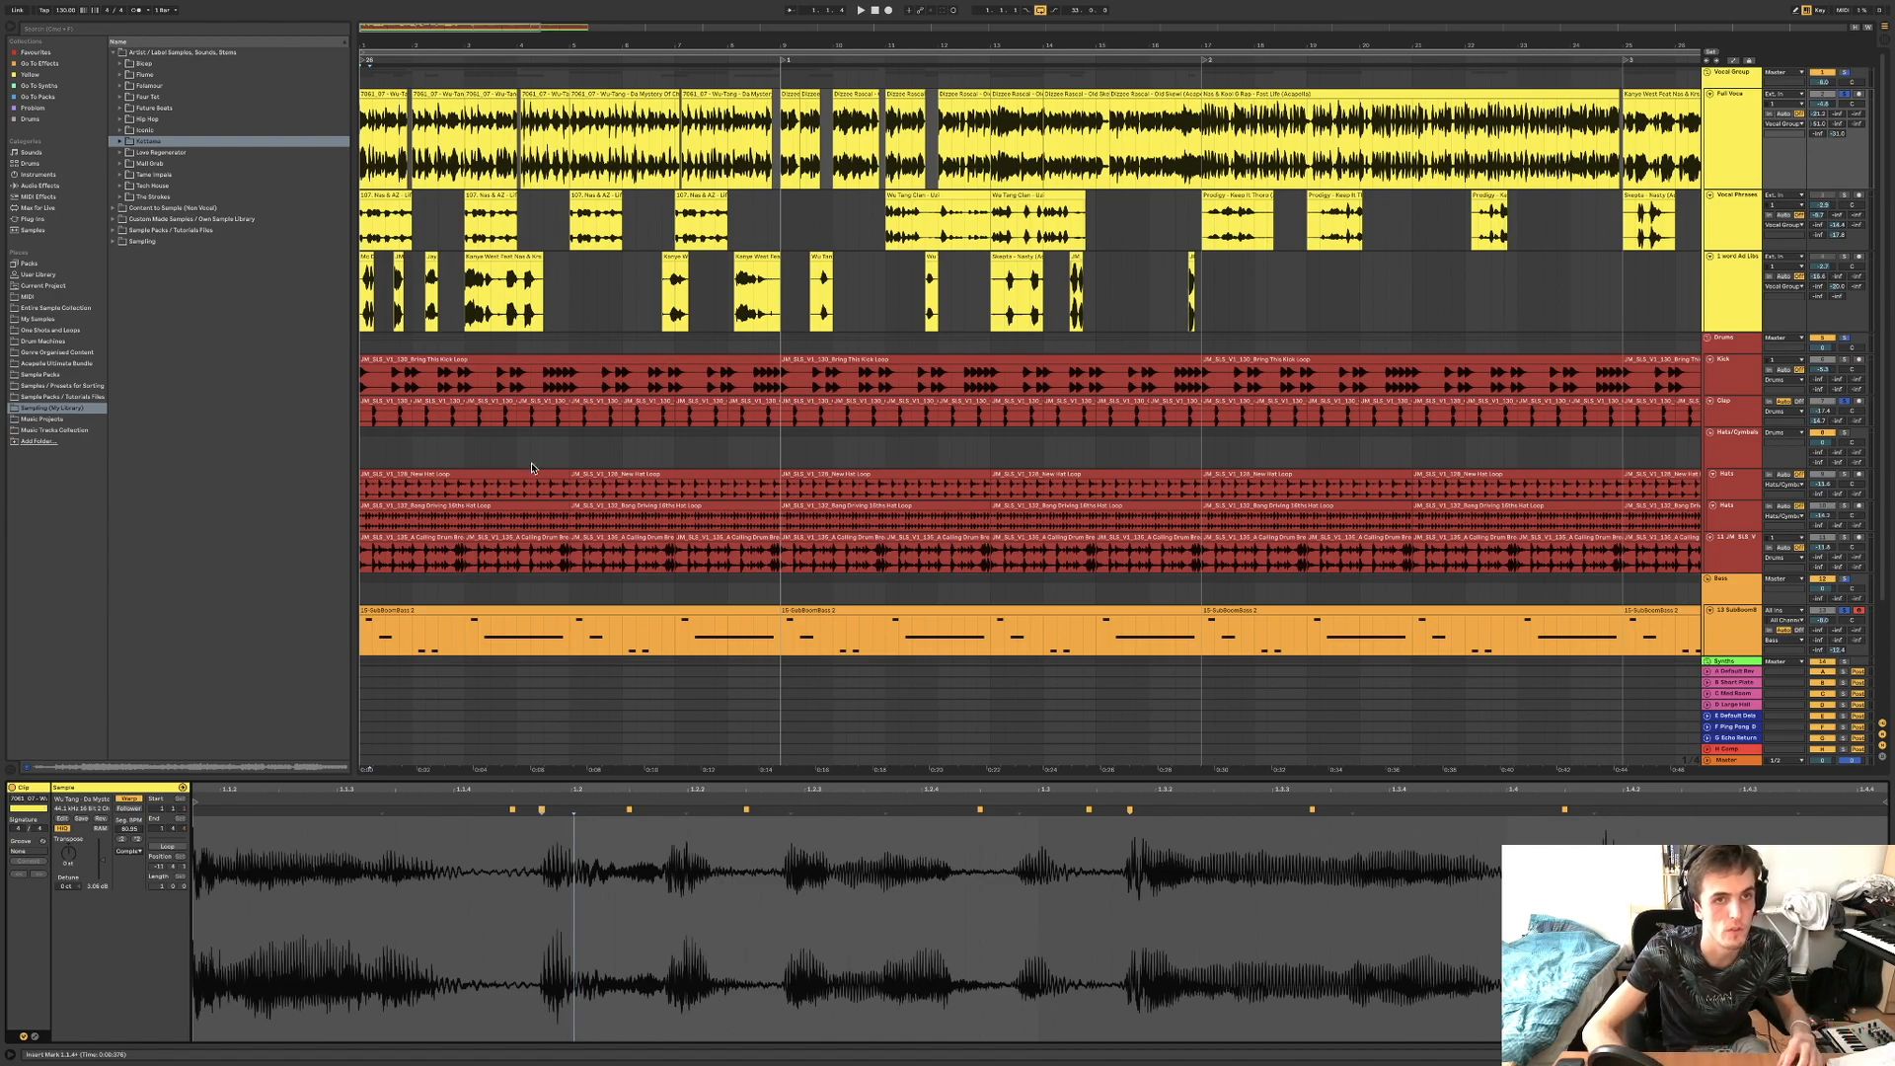
Play the Full Verse vocals with the arrangement and check the drum, bass and synth tracks below.
key(space)
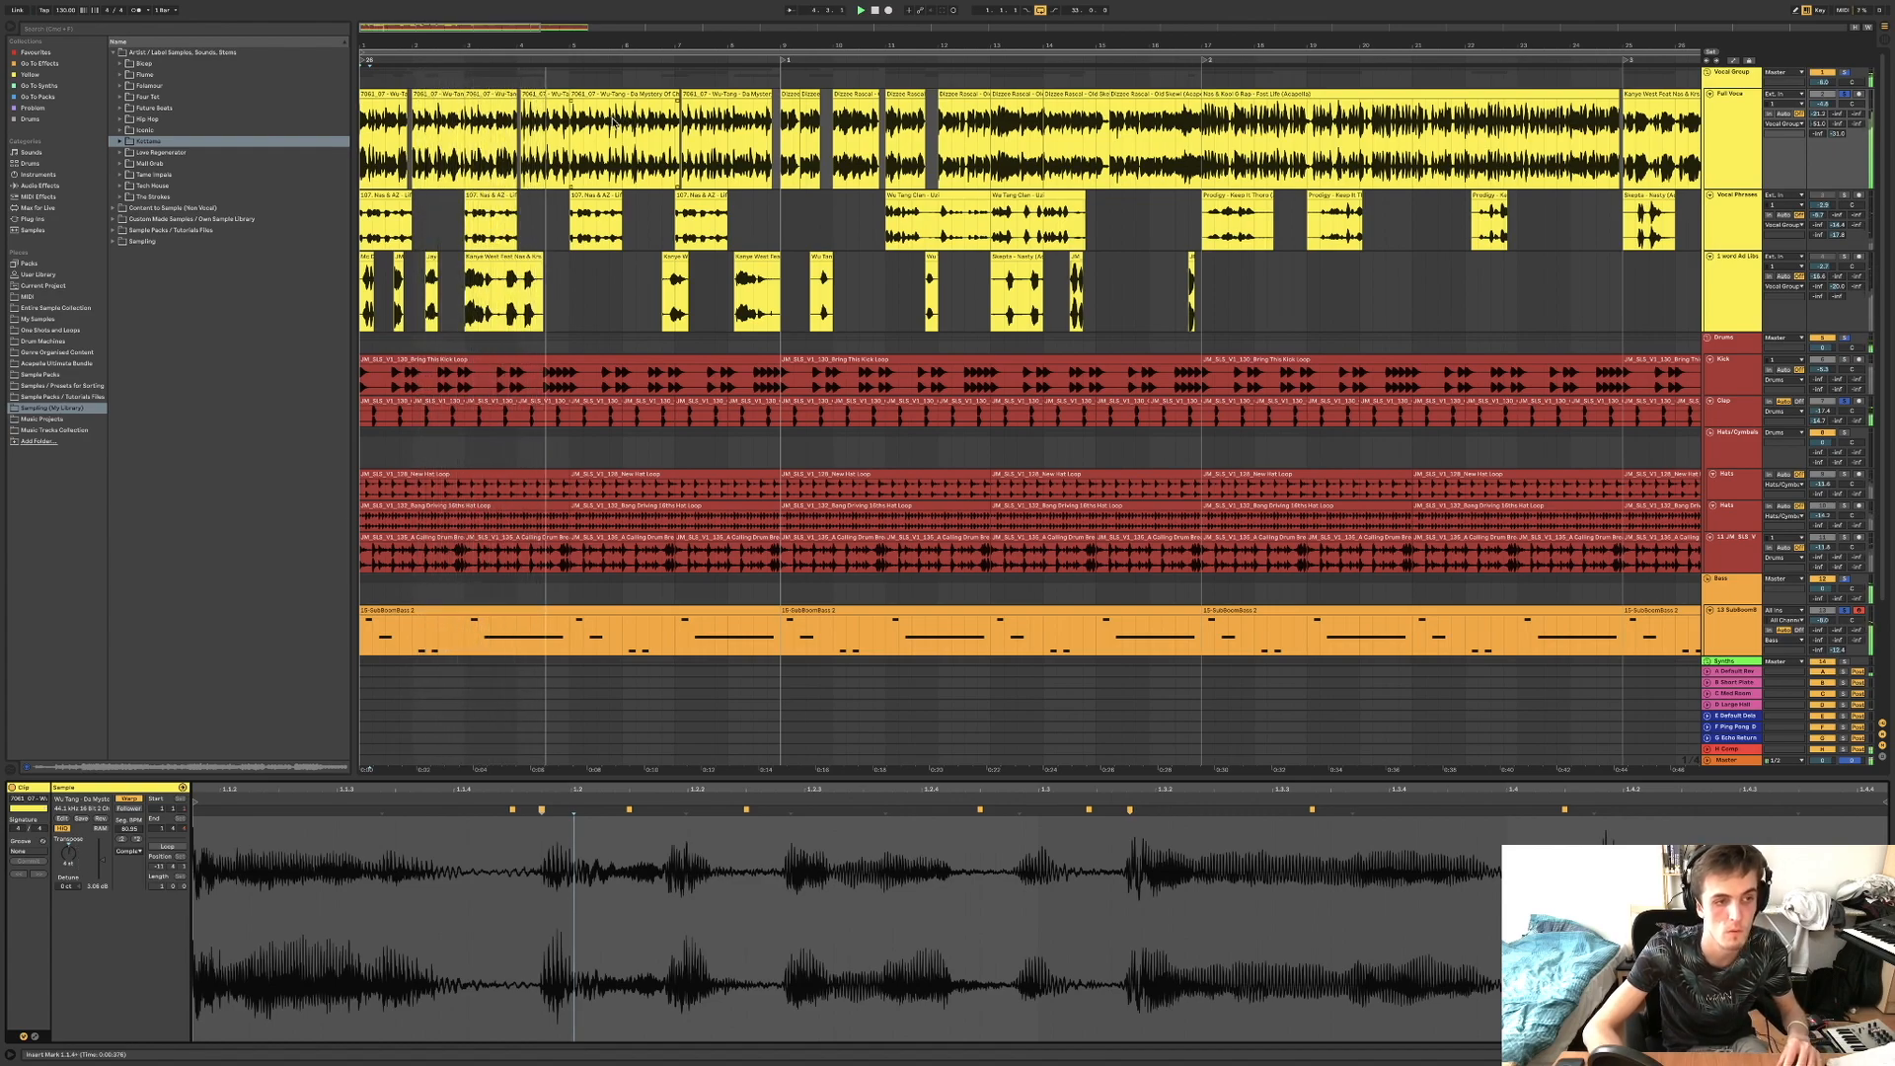
scroll(1520, 528, down, 5)
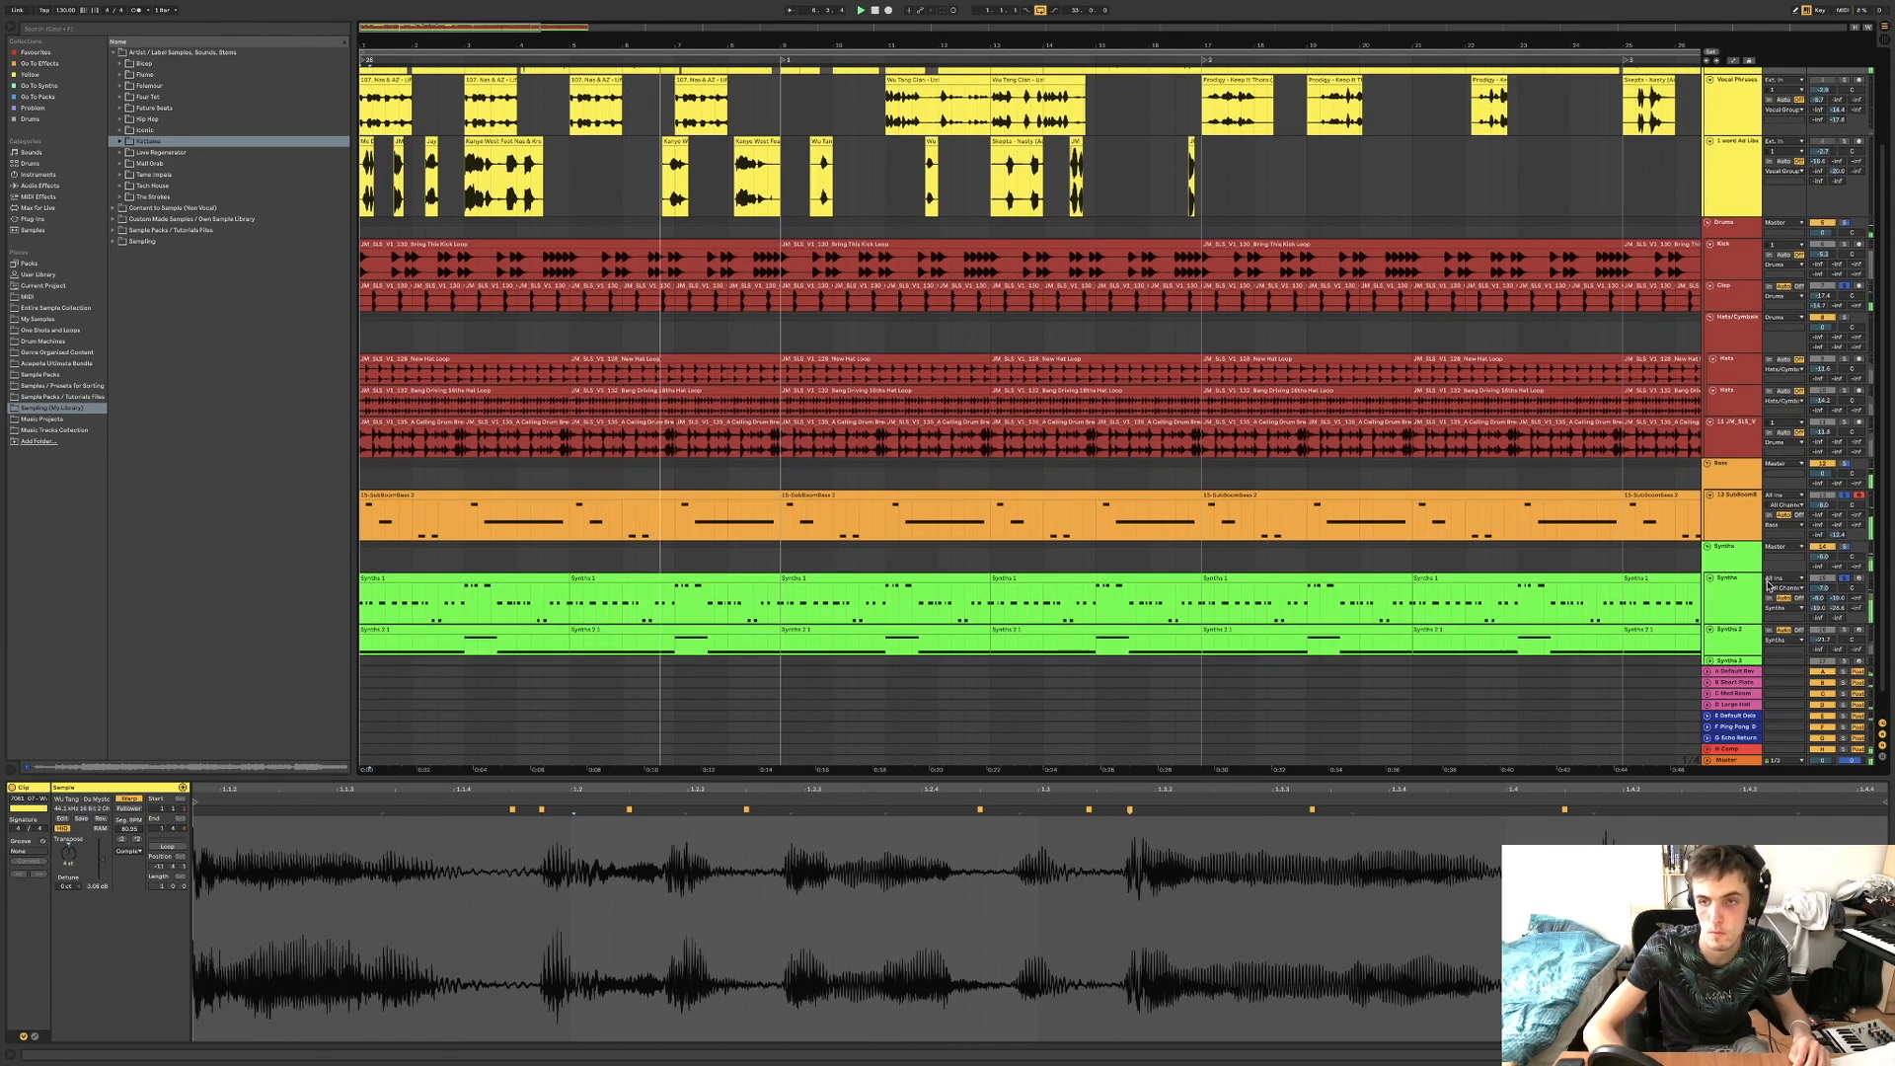
scroll(1189, 390, up, 5)
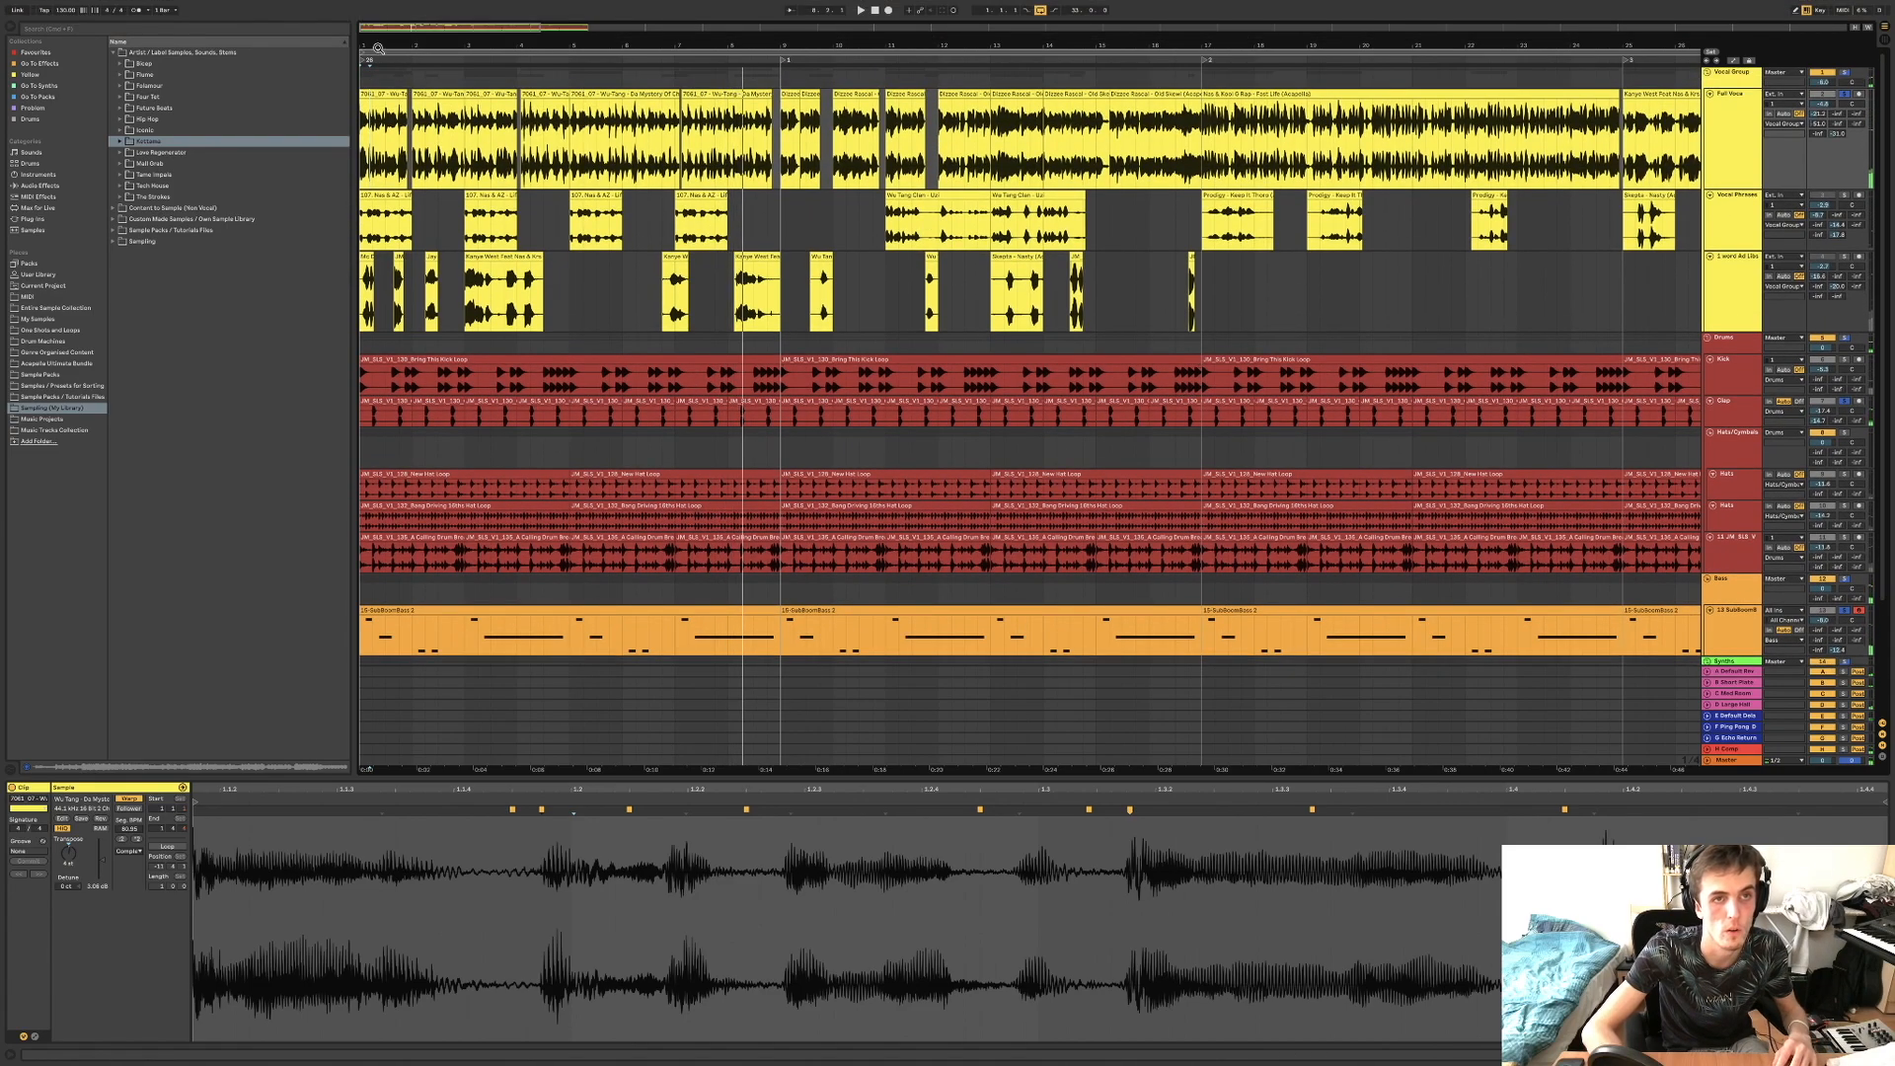
Play the Full Verse track from bar 9 and open the first Dizzee Rascal clip's sample details.
drag(362, 50, 789, 142)
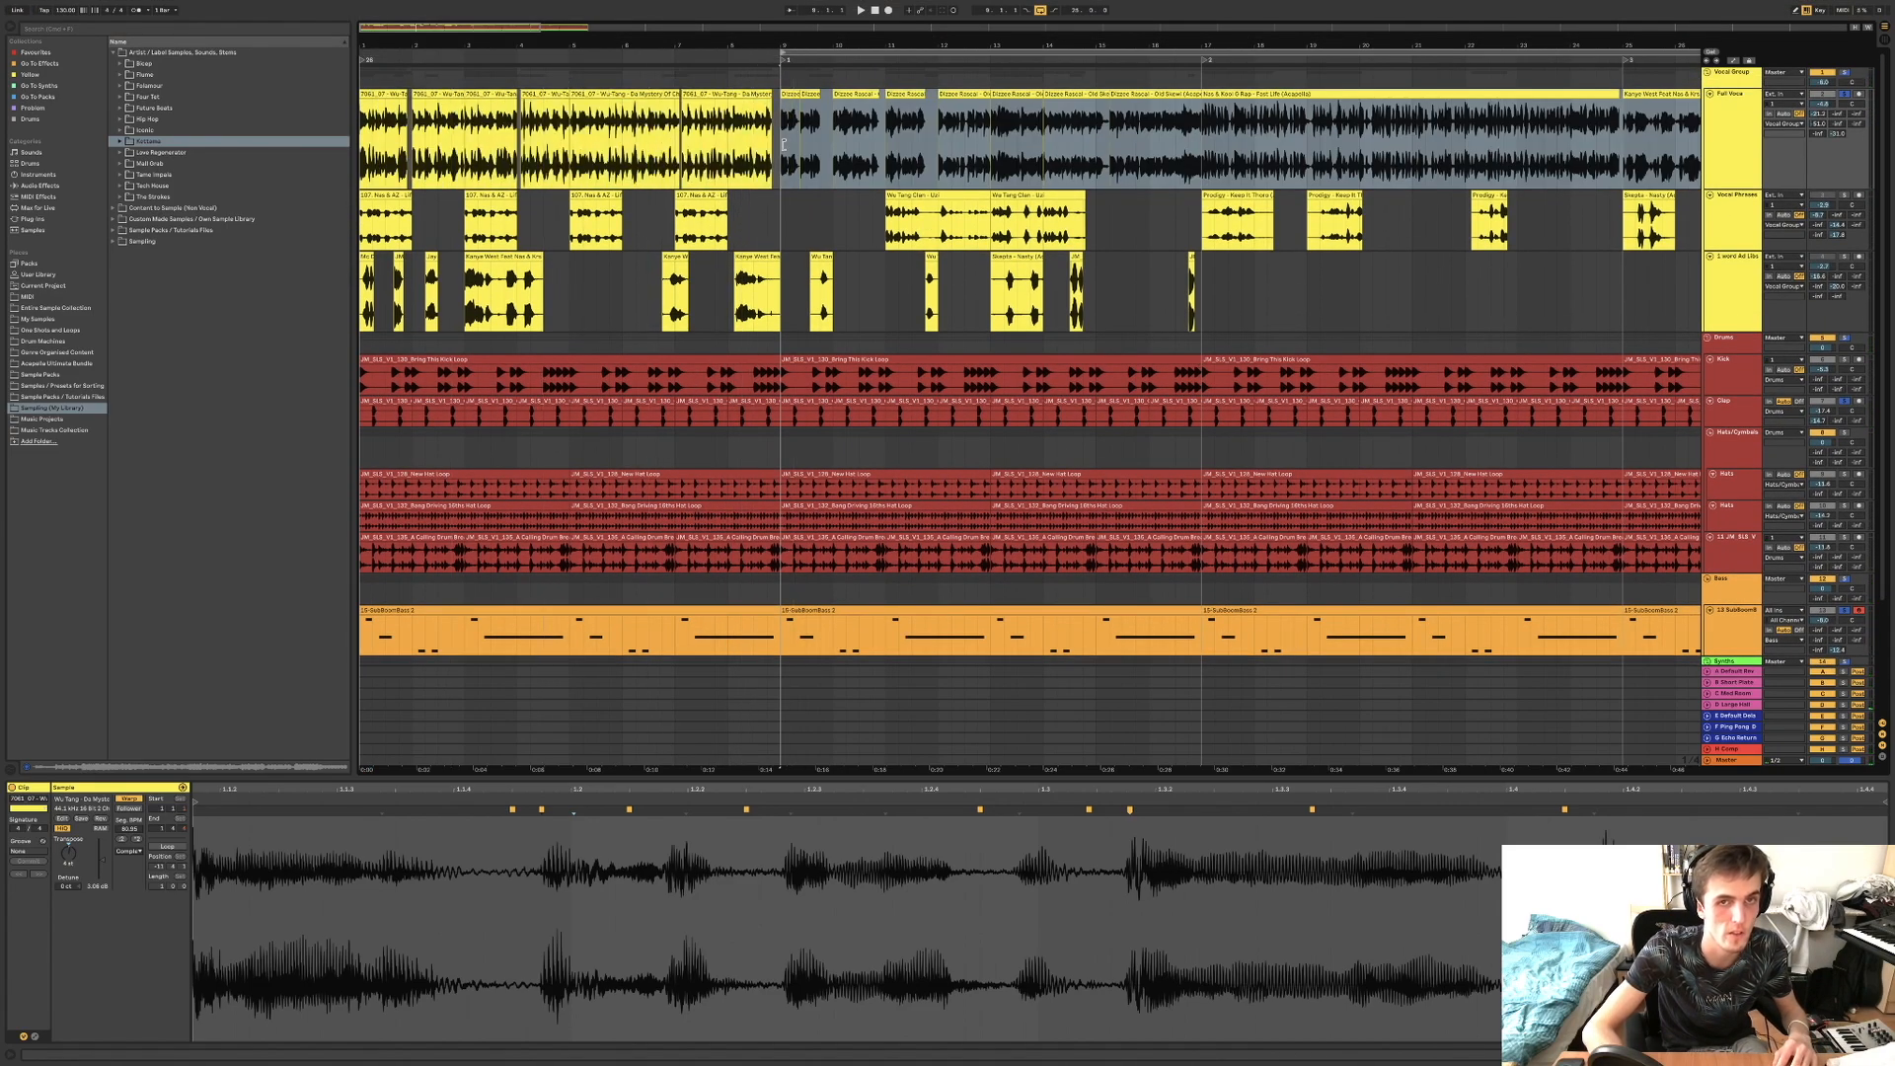
key(space)
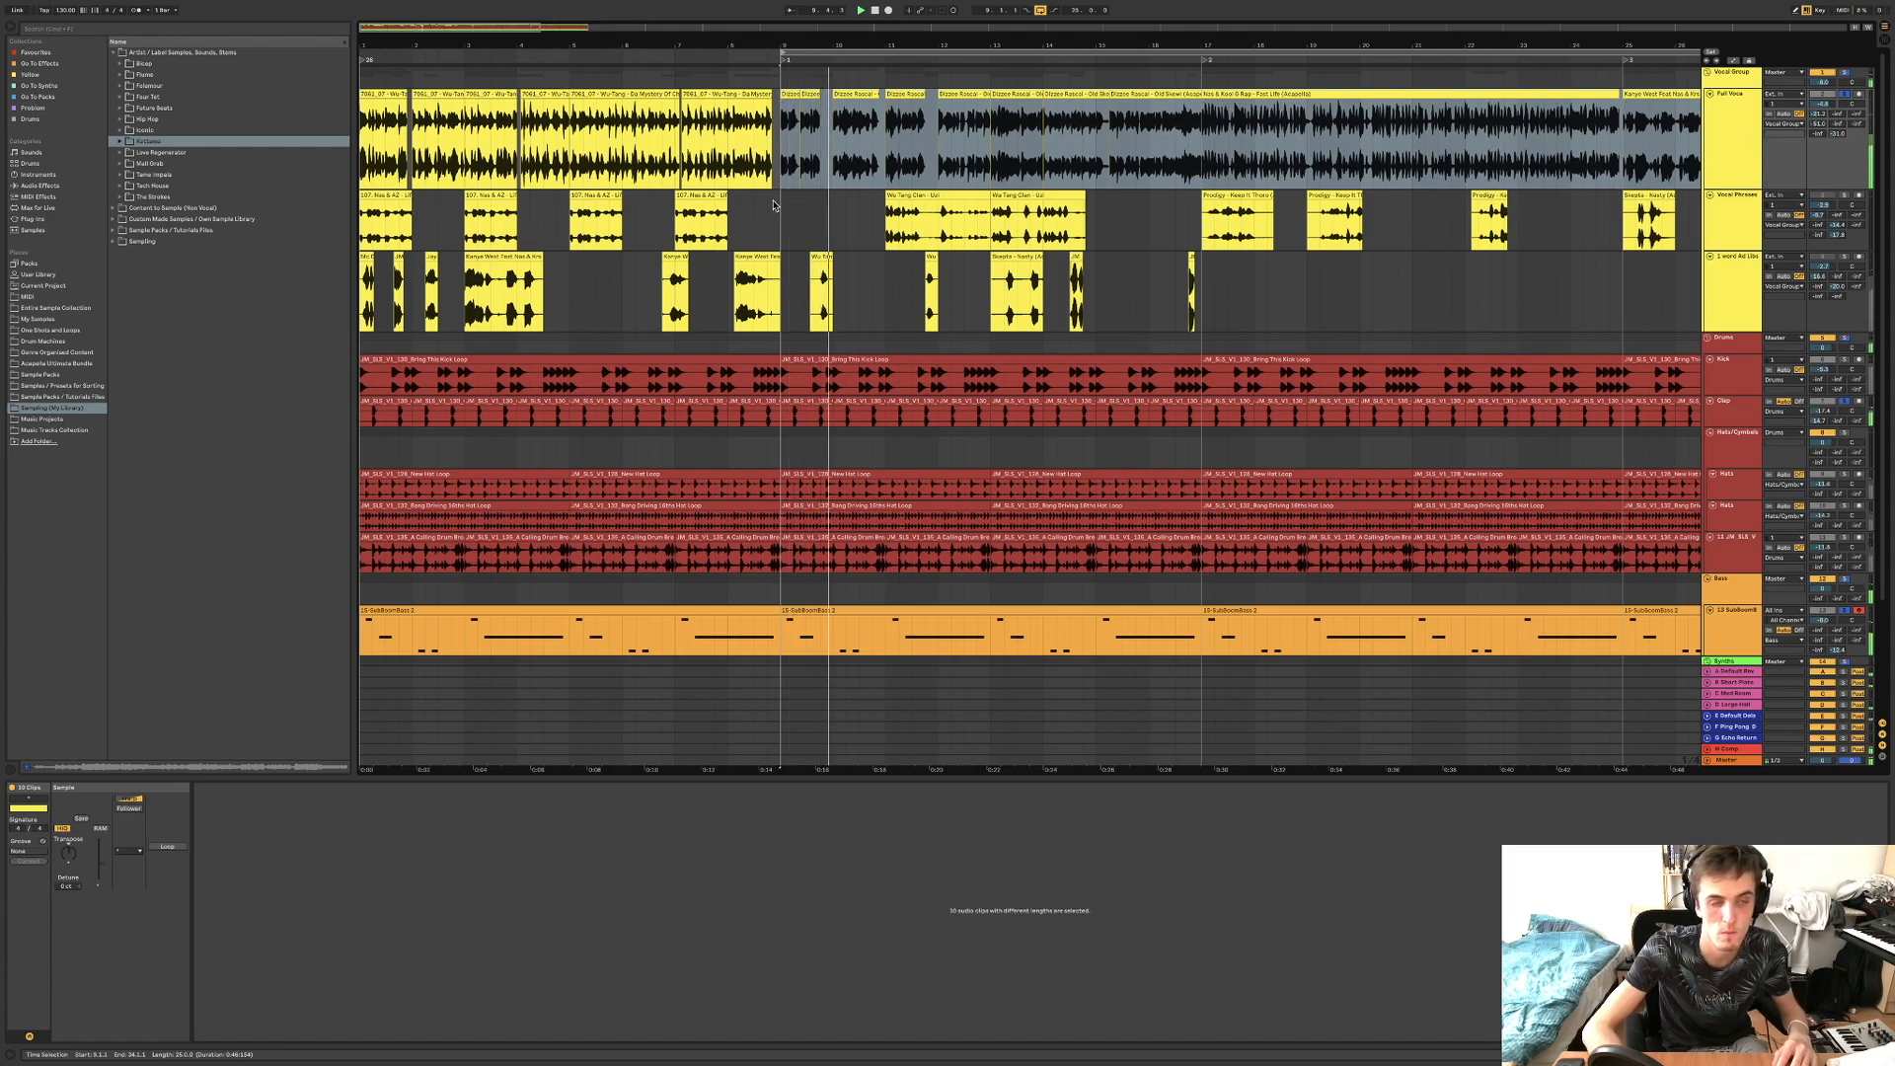
click(785, 96)
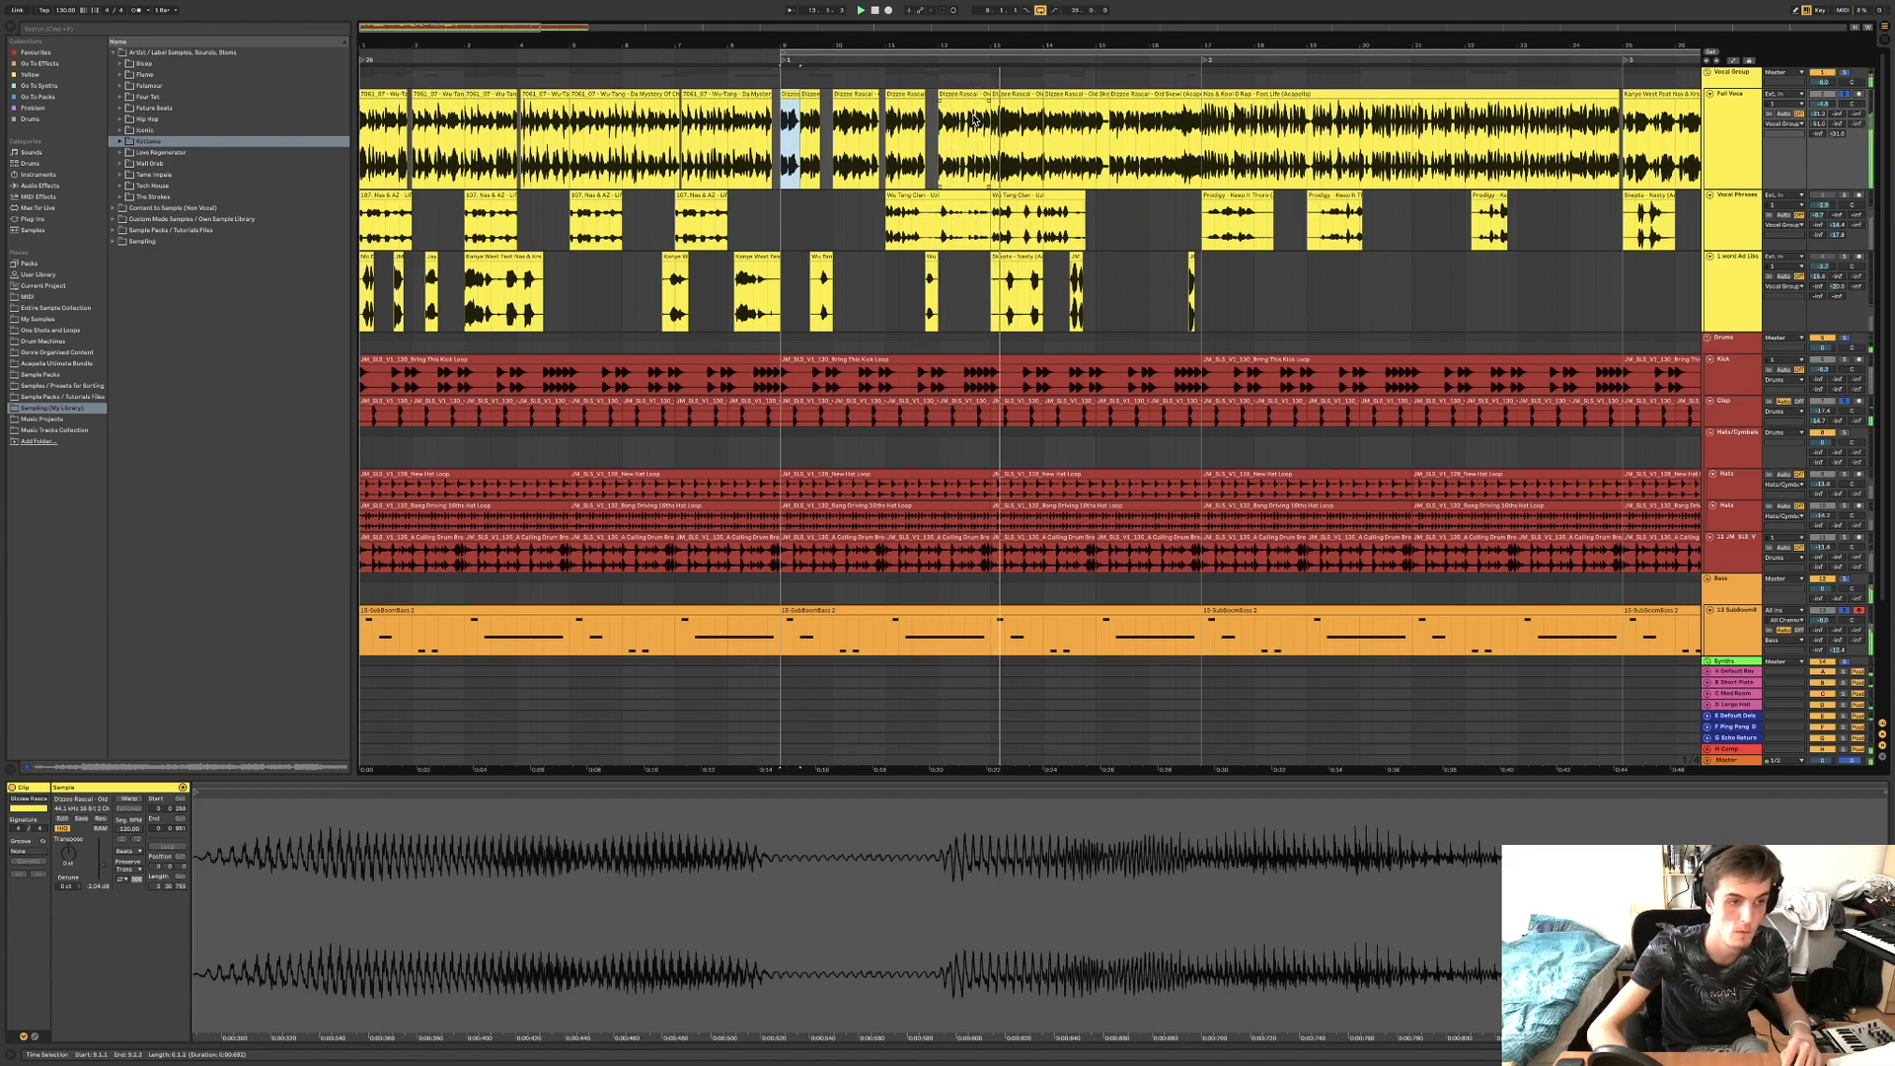
Select all the Dizzee Rascal clips between bars 9 and 17 on the Full Verse track and play them.
scroll(1040, 220, right, 1)
scroll(1040, 219, right, 2)
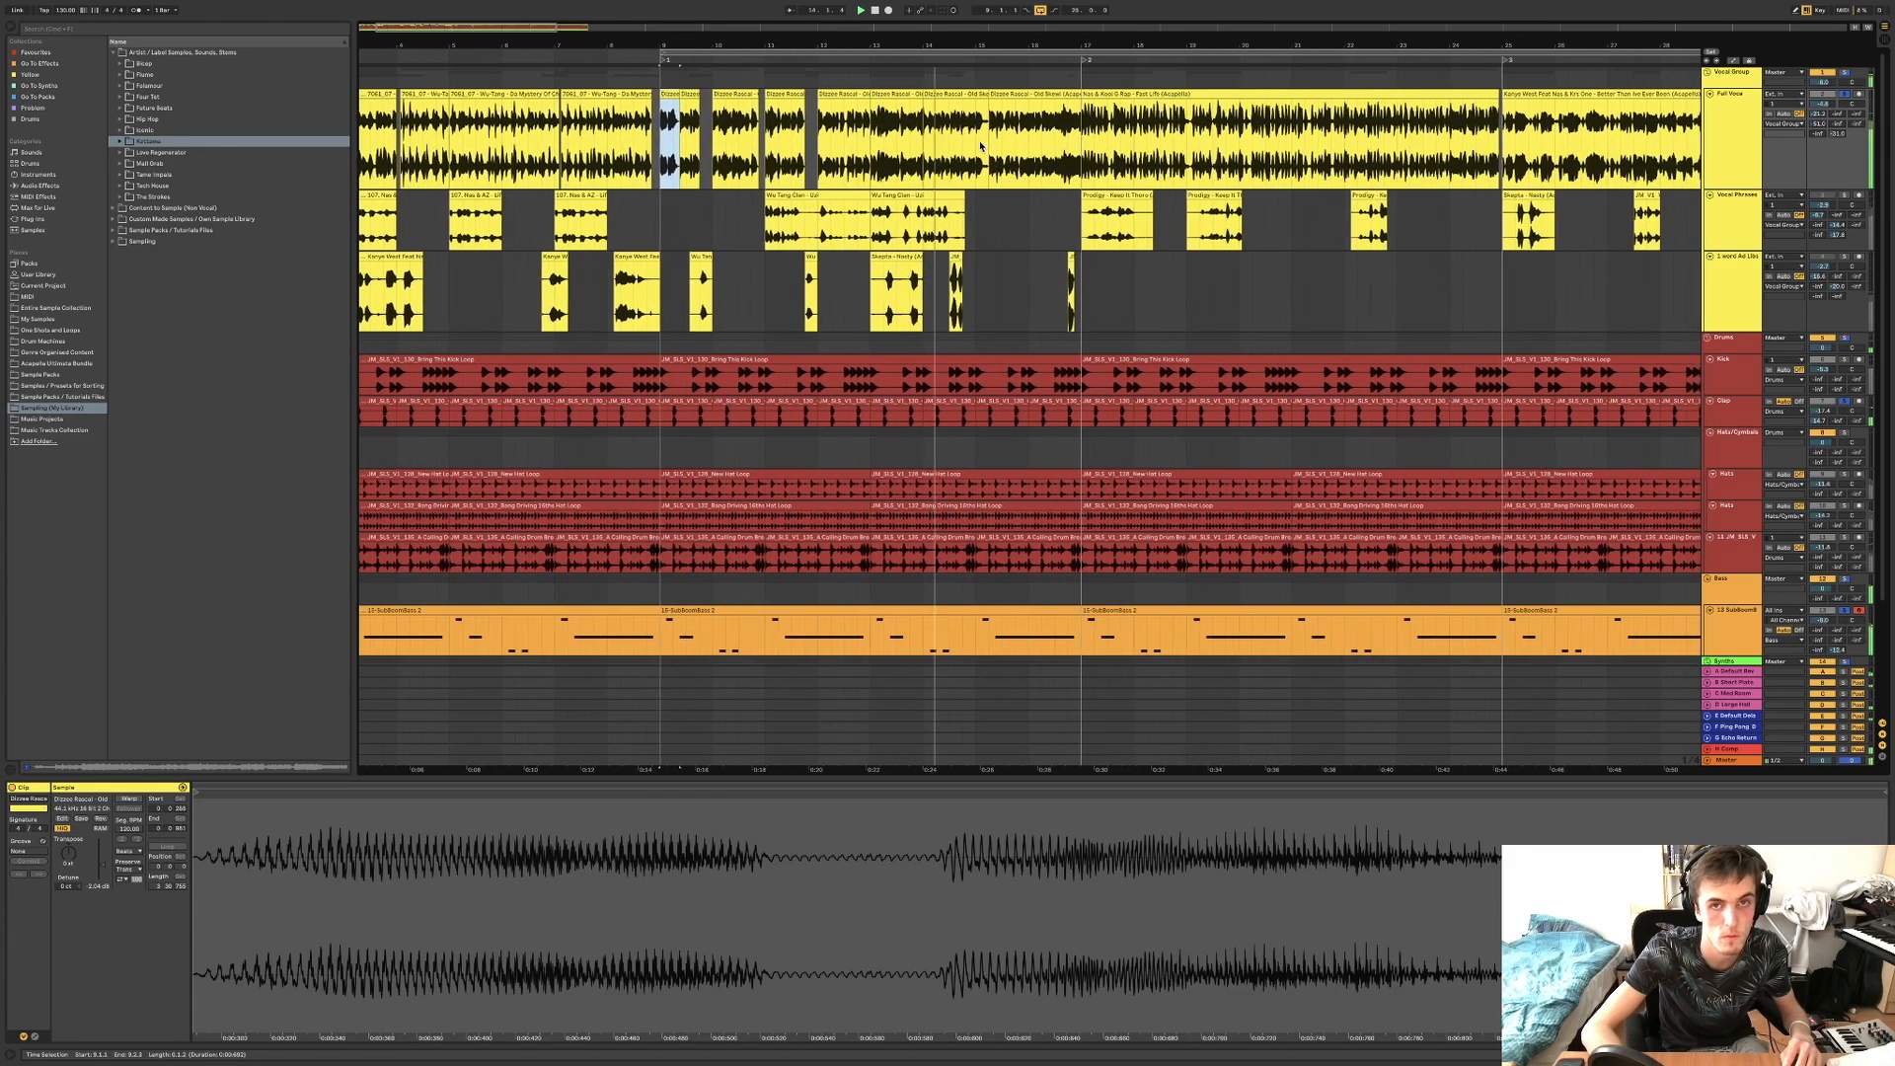
click(1012, 95)
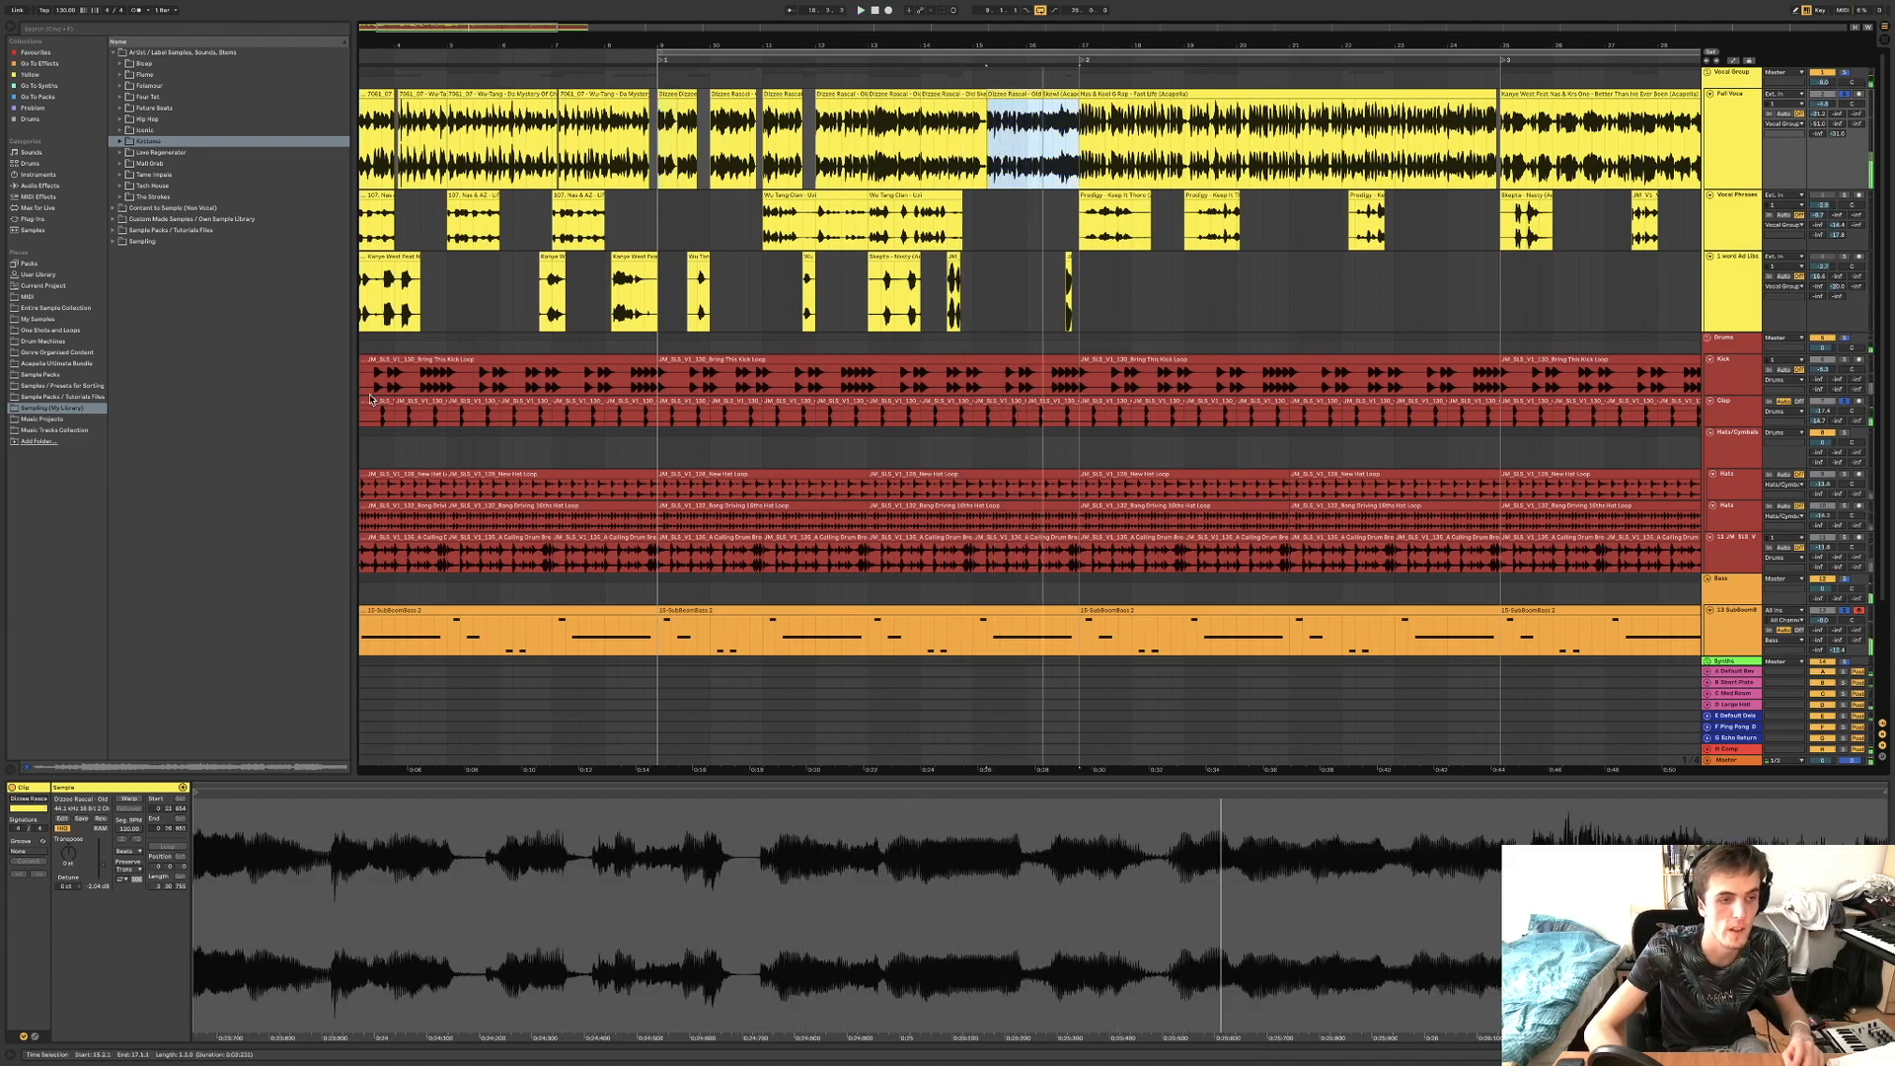
shift+click(666, 93)
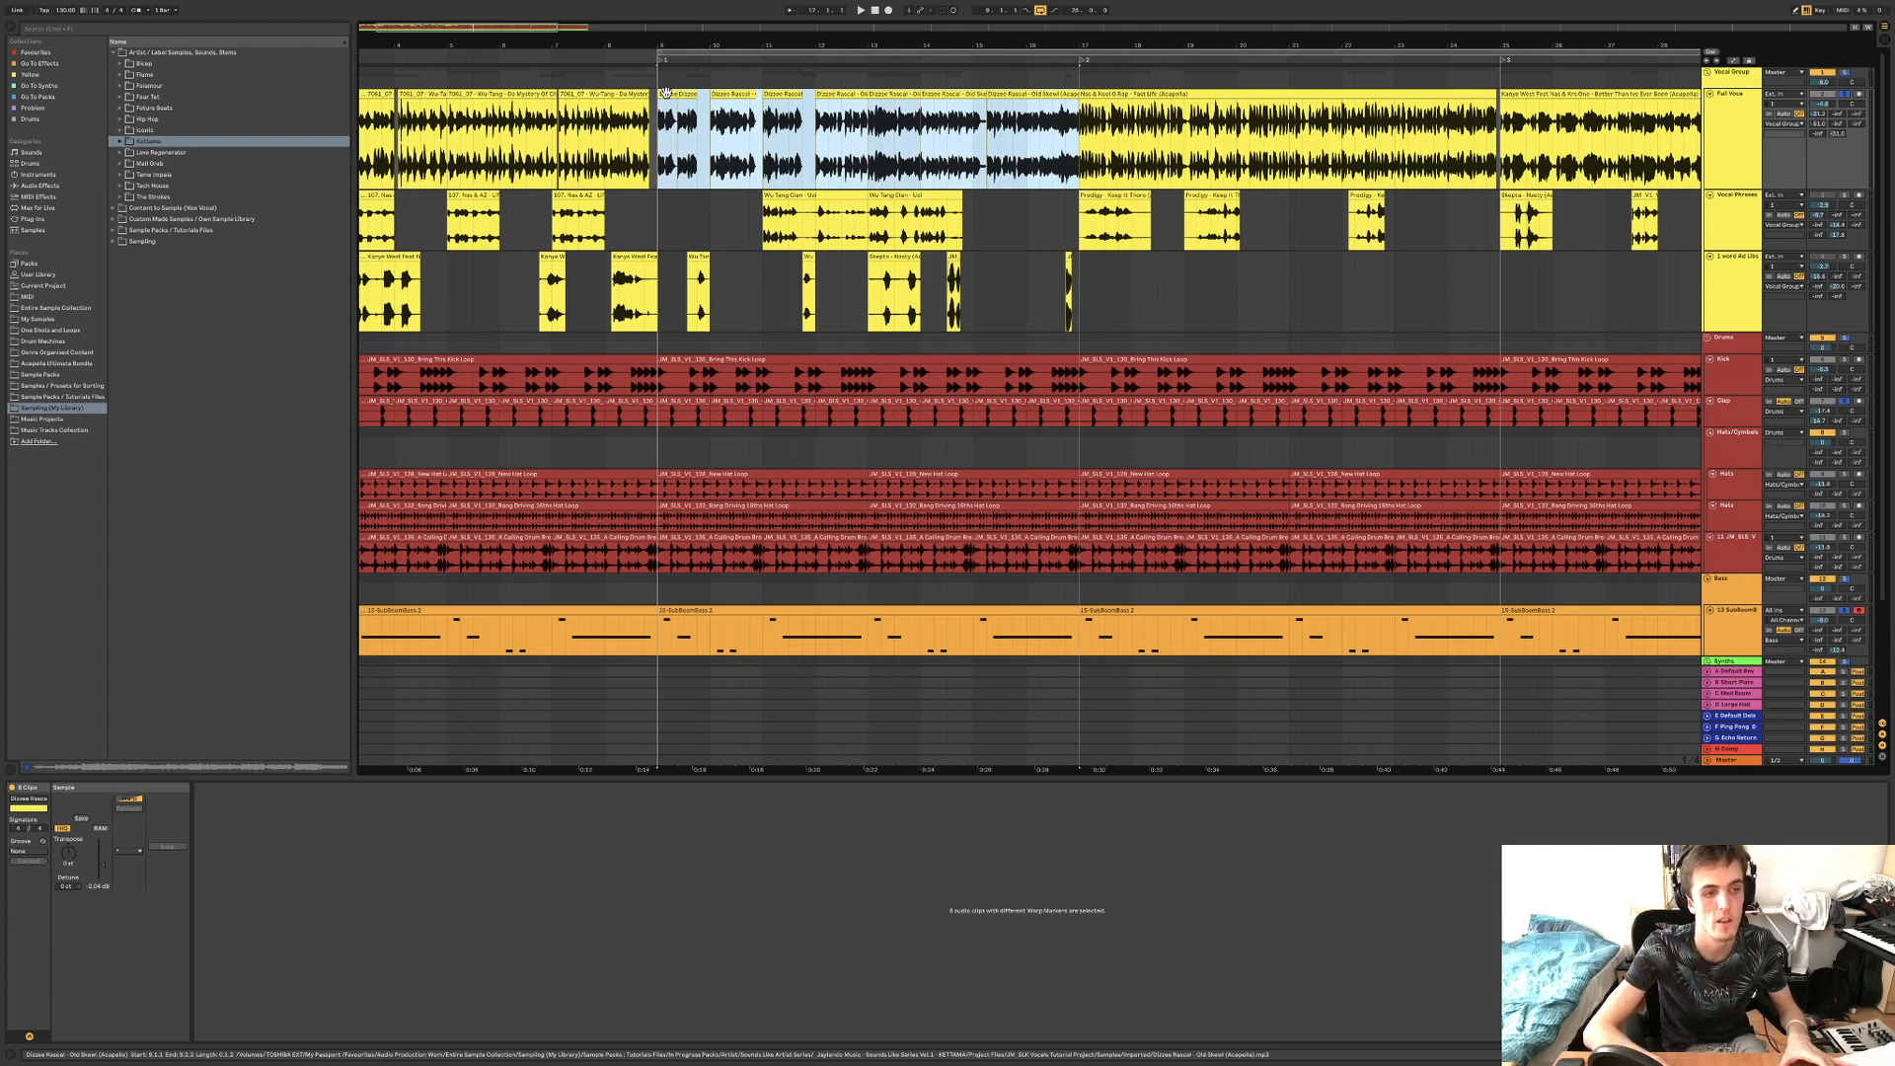
key(space)
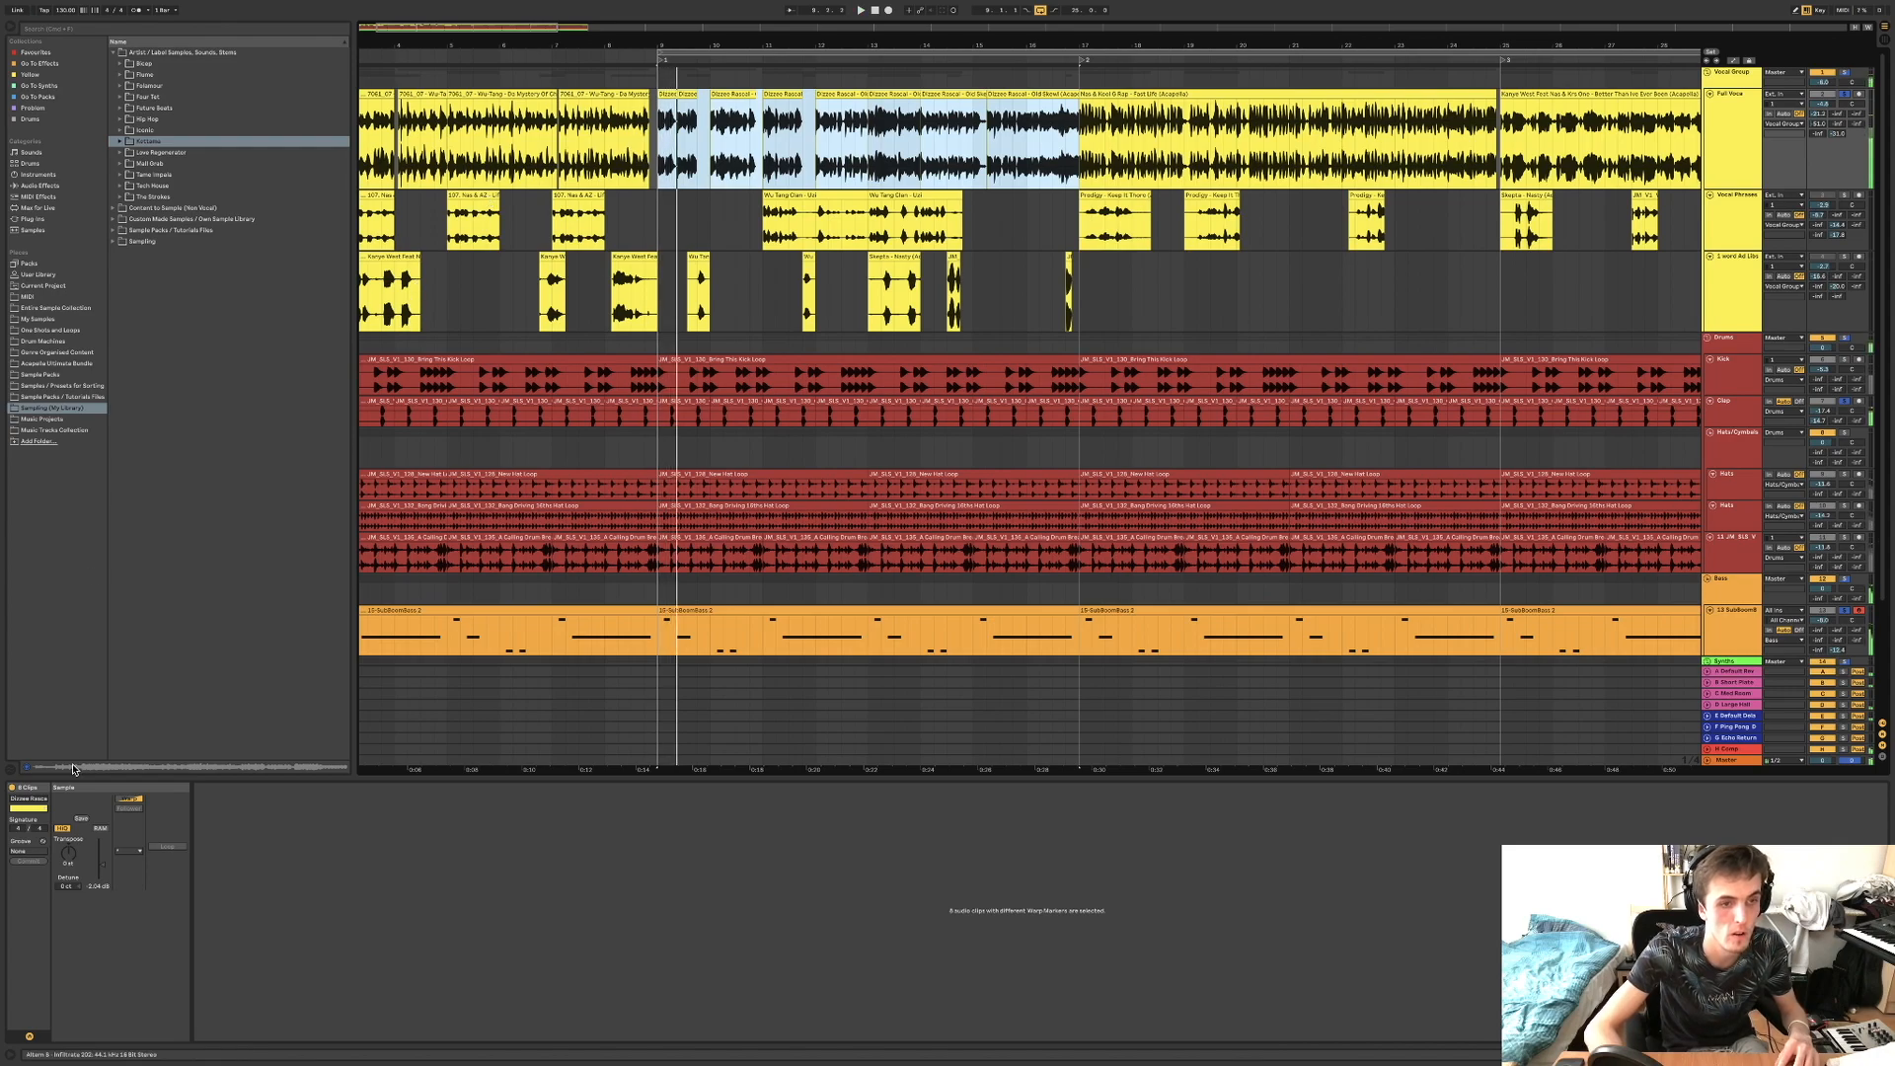
Try the selected Dizzee Rascal clips transposed by 4 semitones, and reset their transposition to hear them at the original pitch.
click(66, 858)
text(4)
key(Return)
key(space)
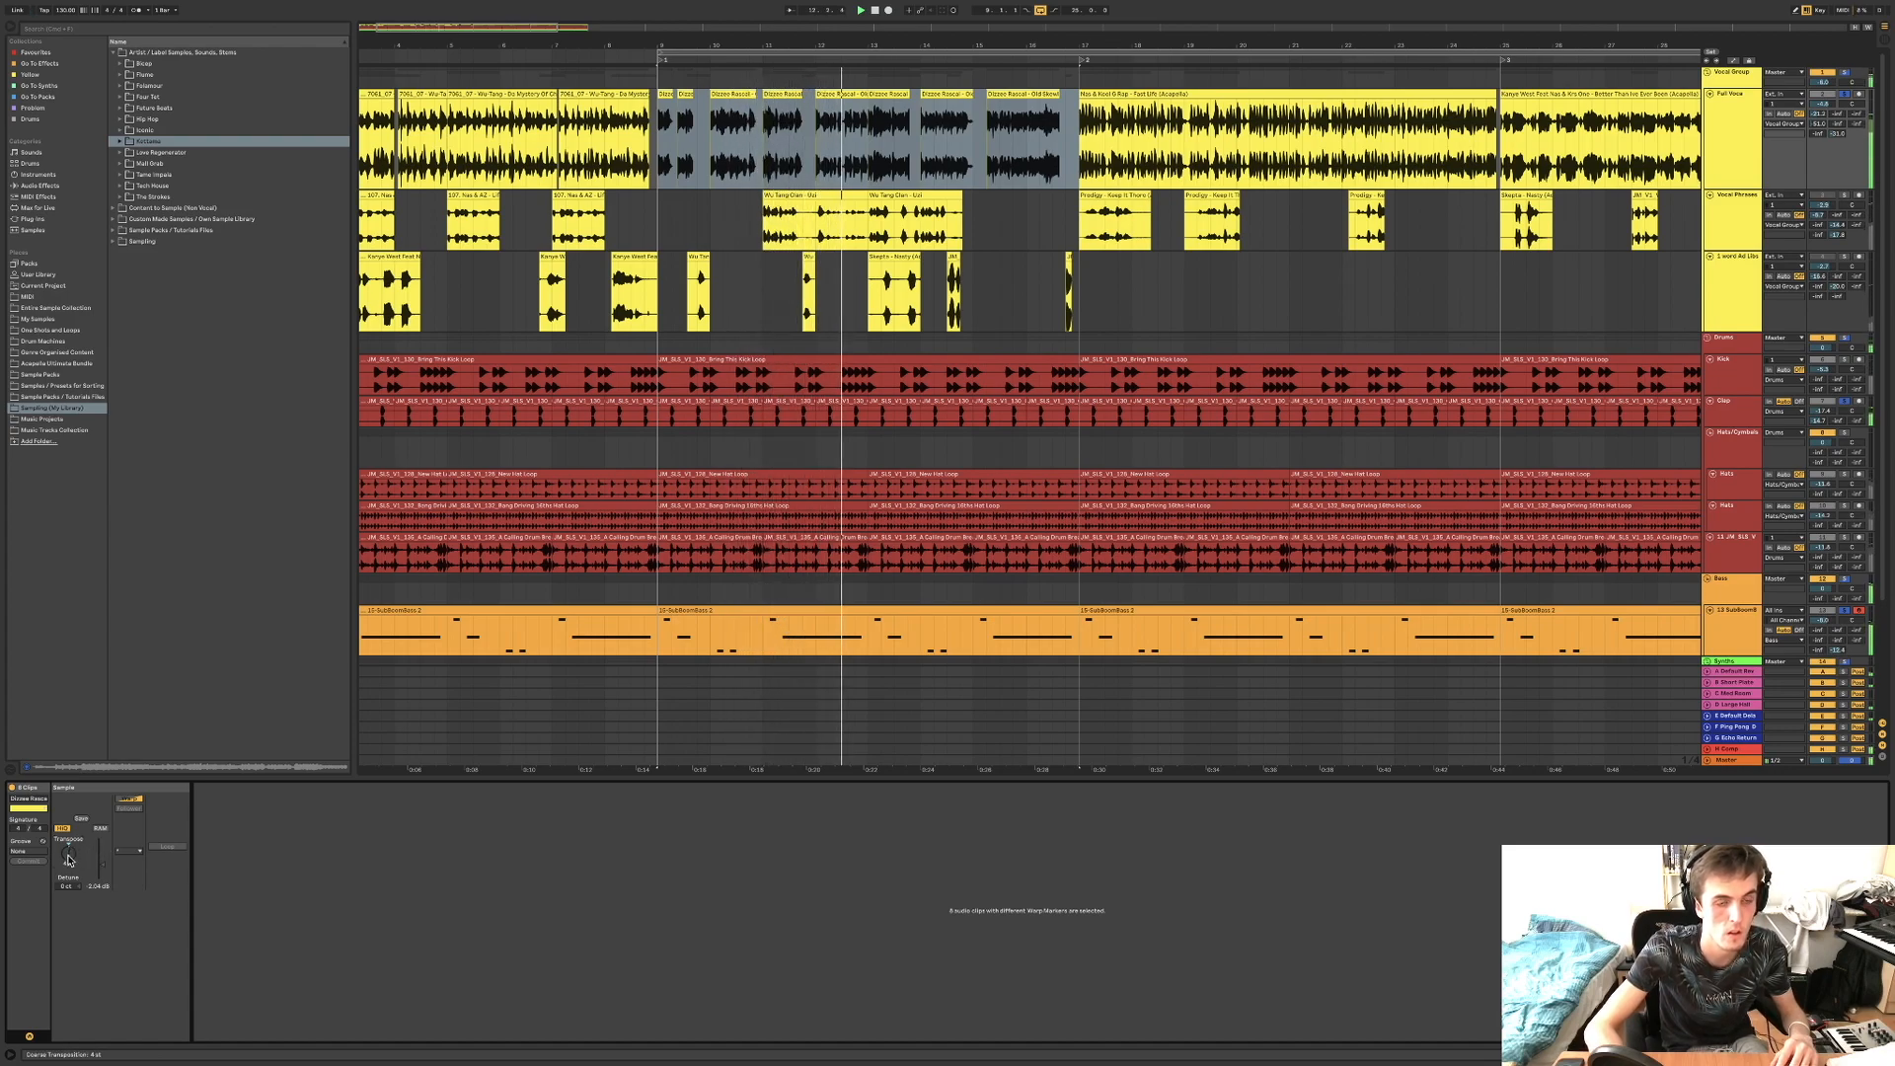
double_click(69, 857)
key(space)
key(space)
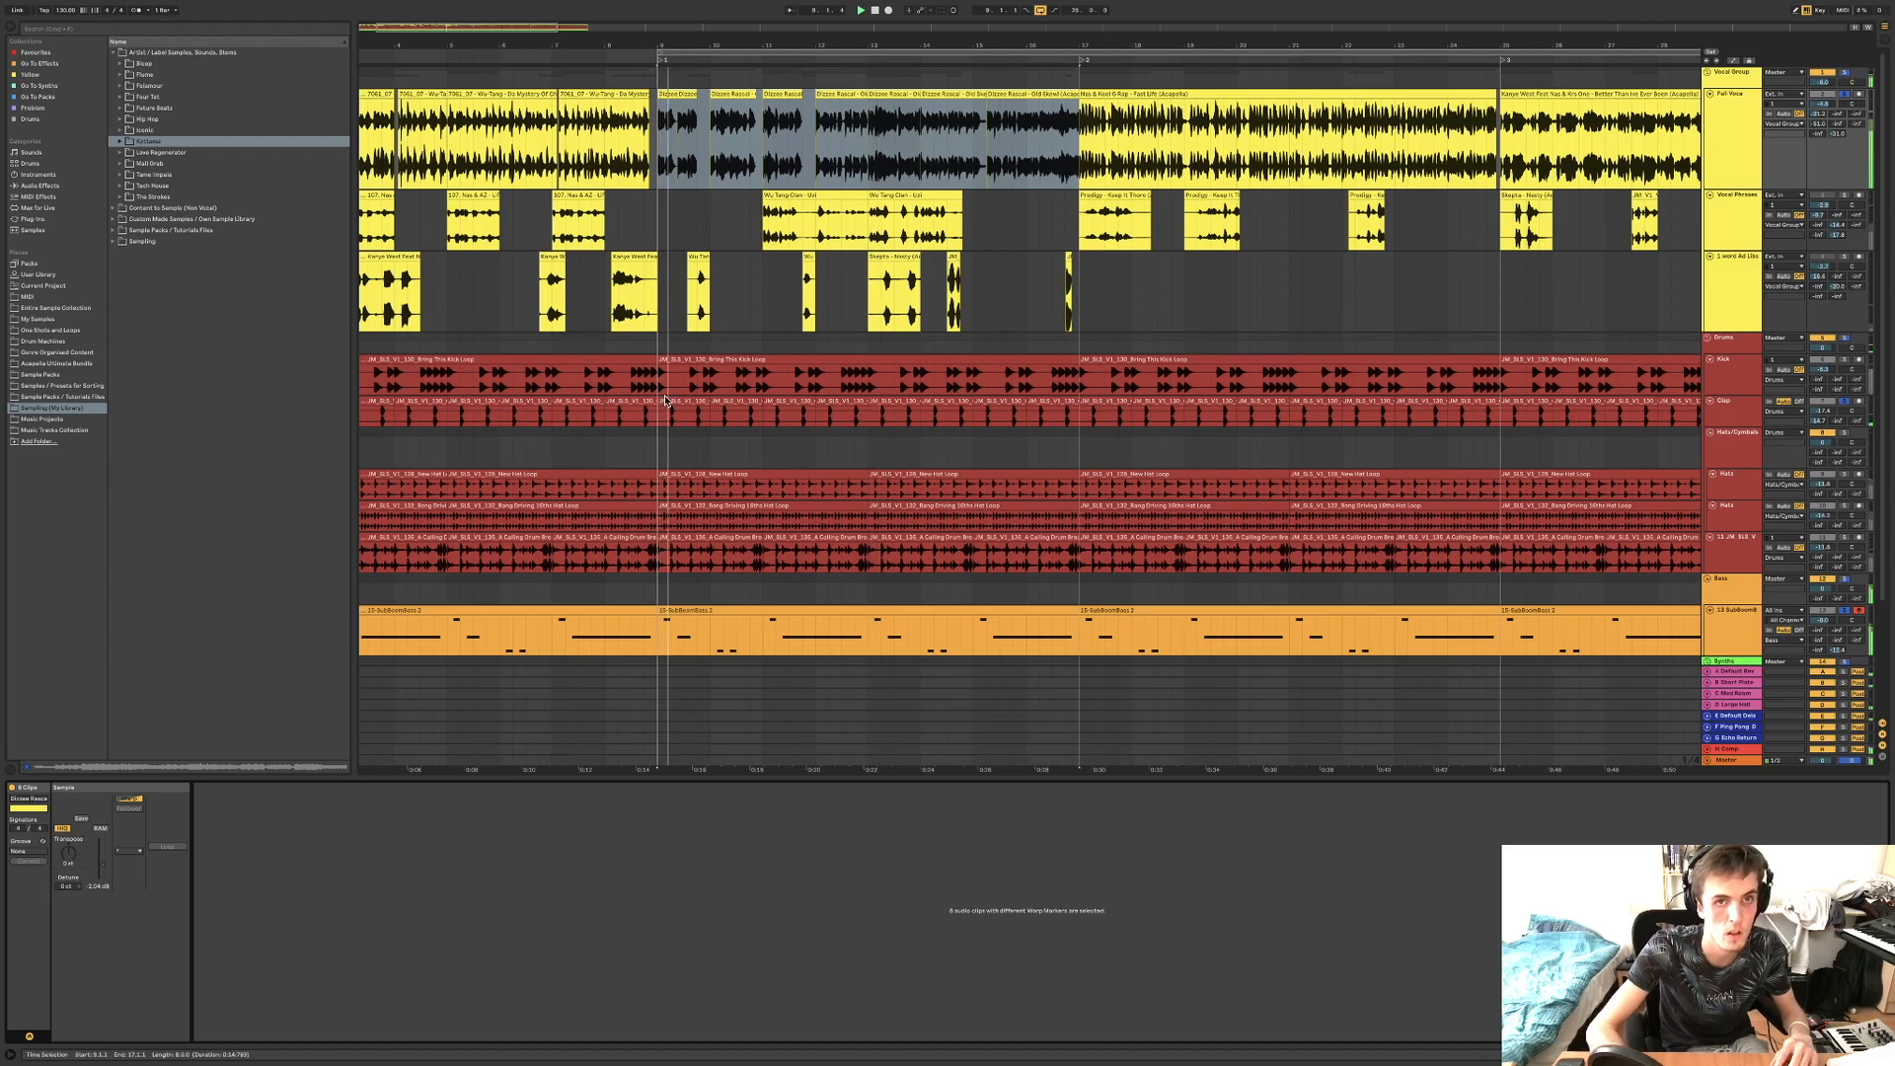
Set the first Dizzee Rascal clip's warp mode to Complex.
click(671, 110)
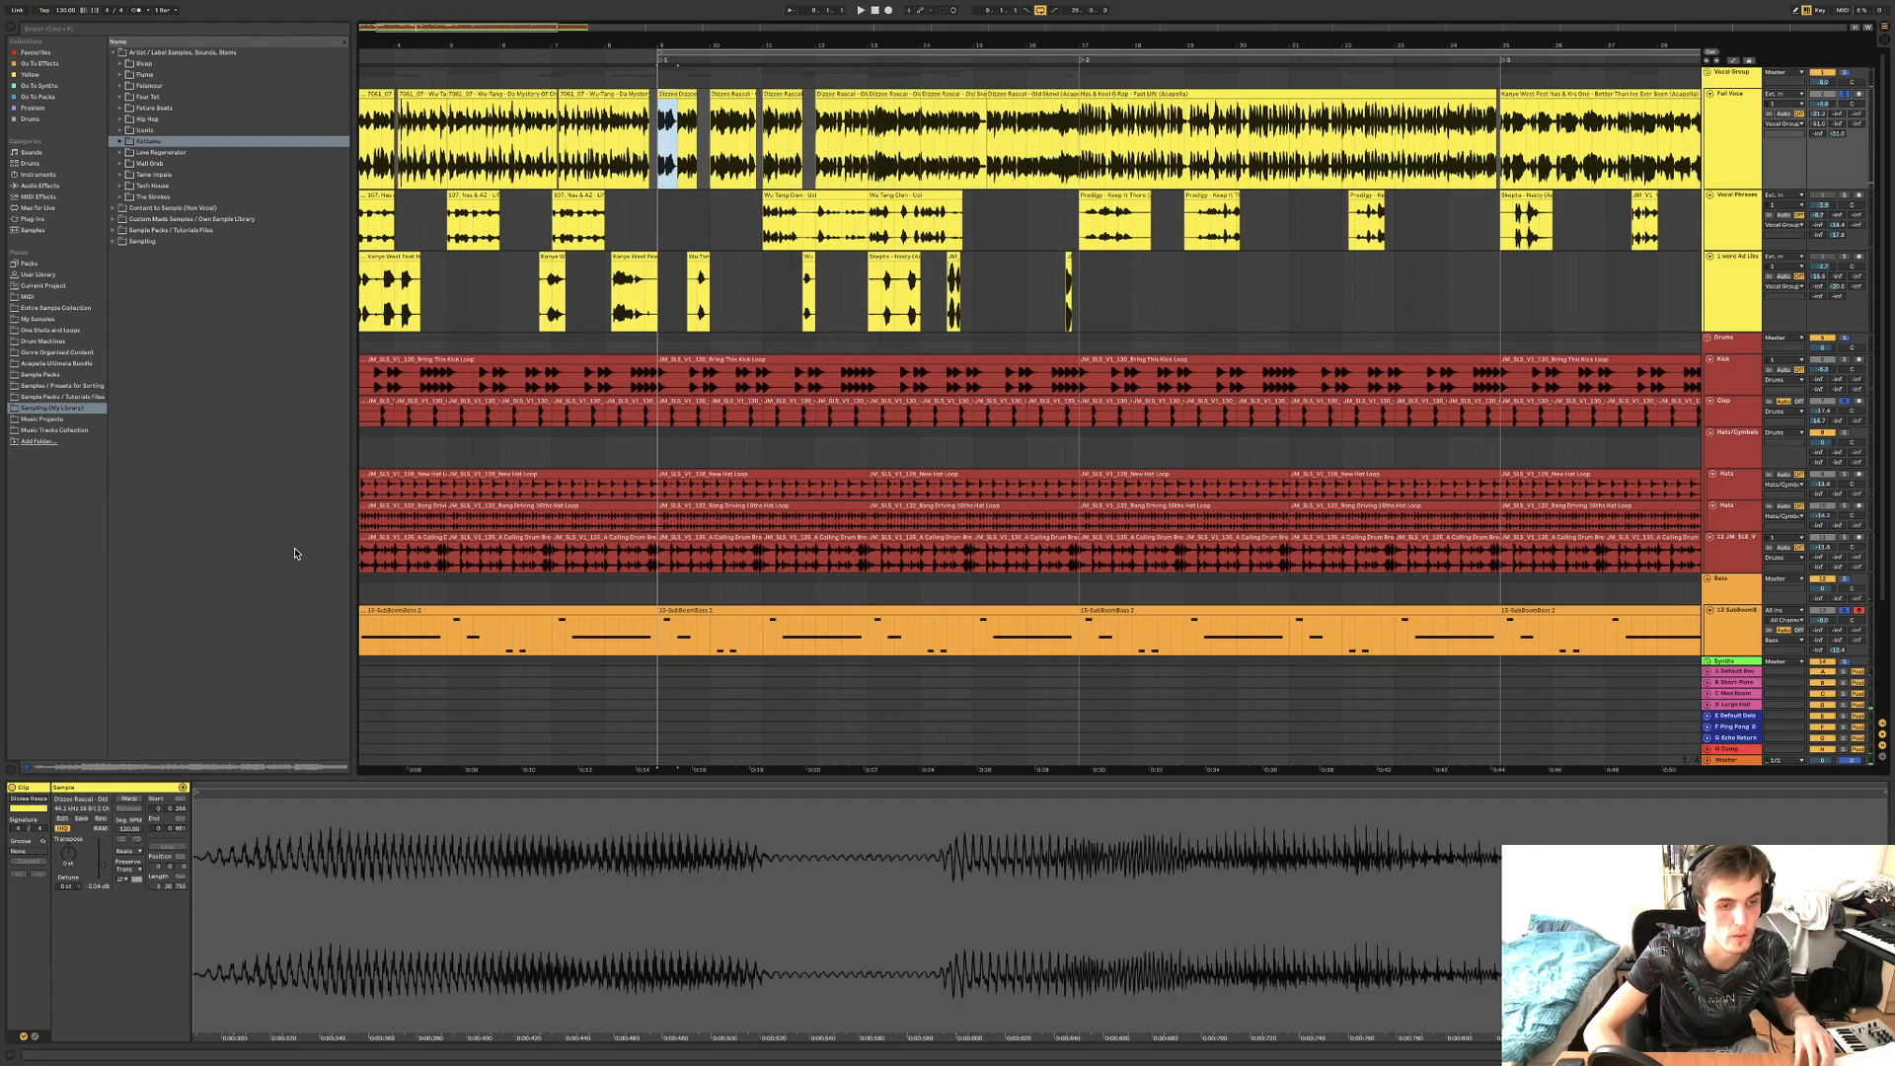
click(122, 850)
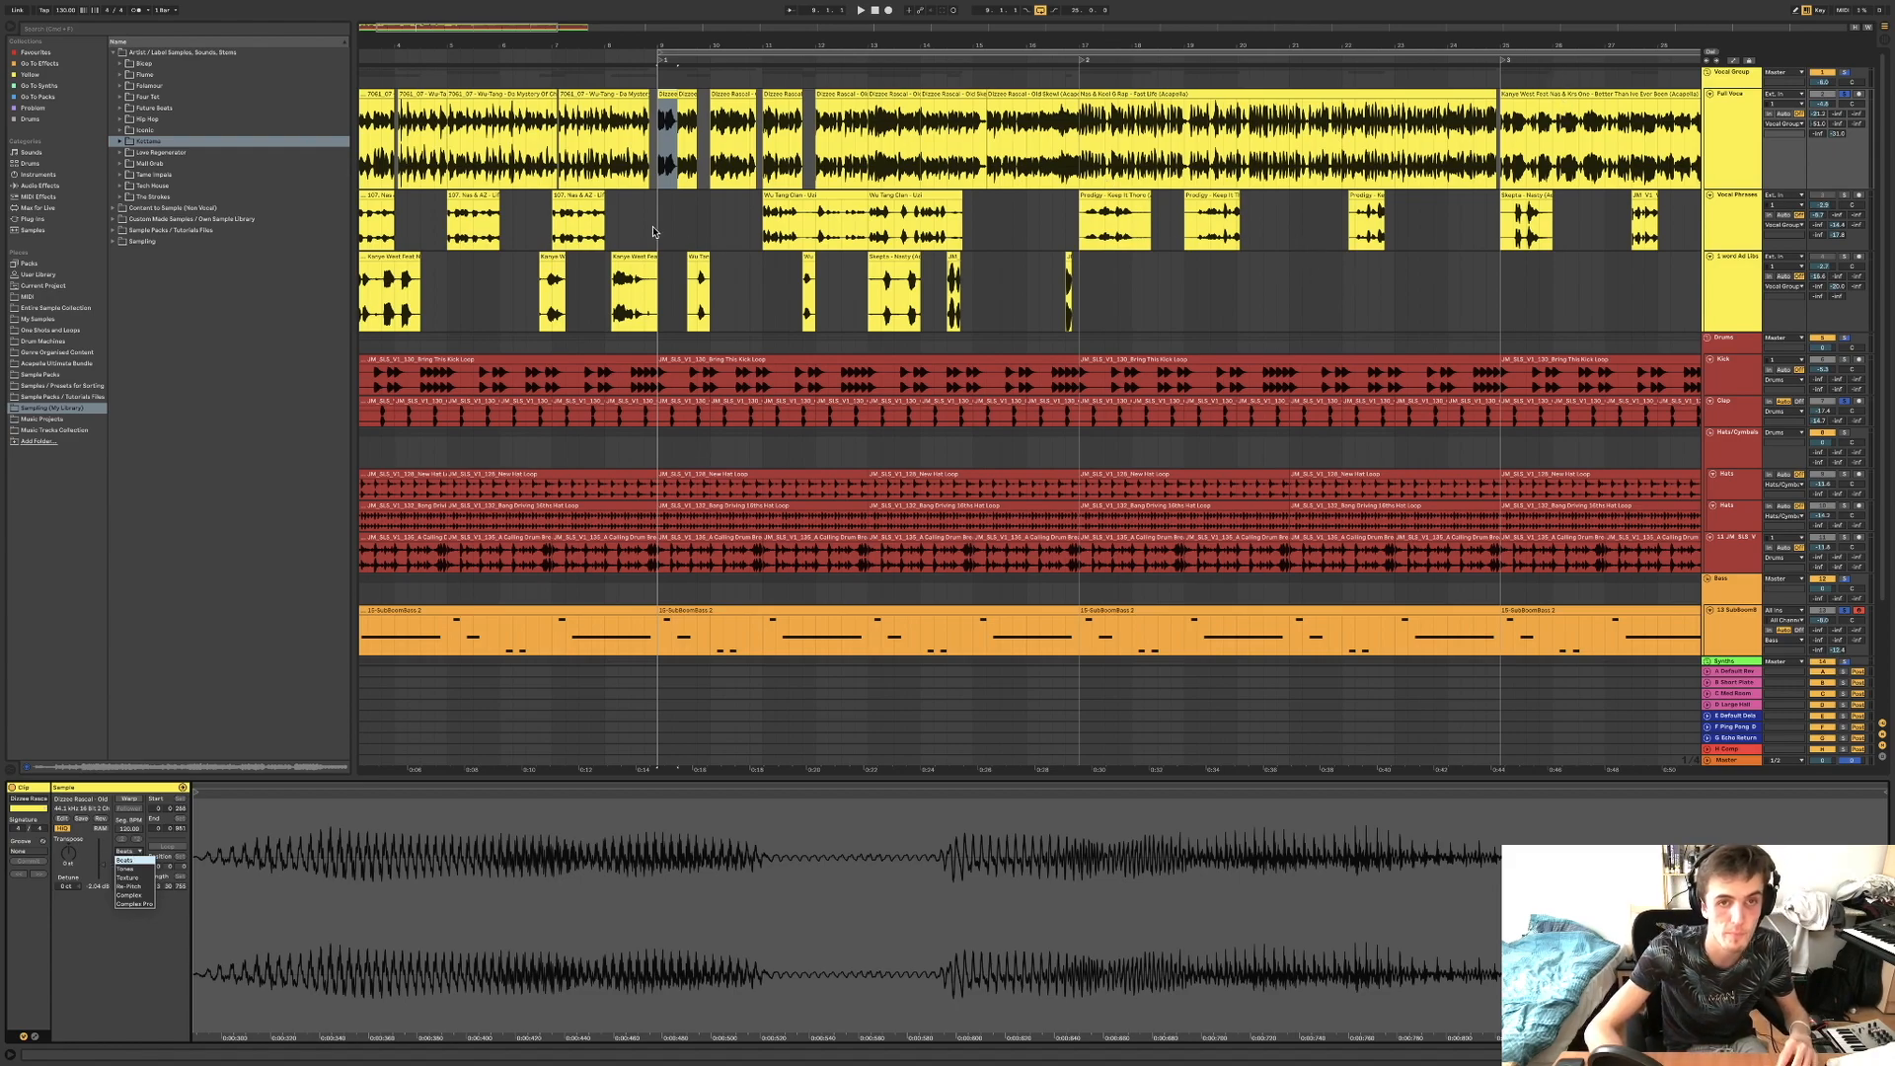
key(space)
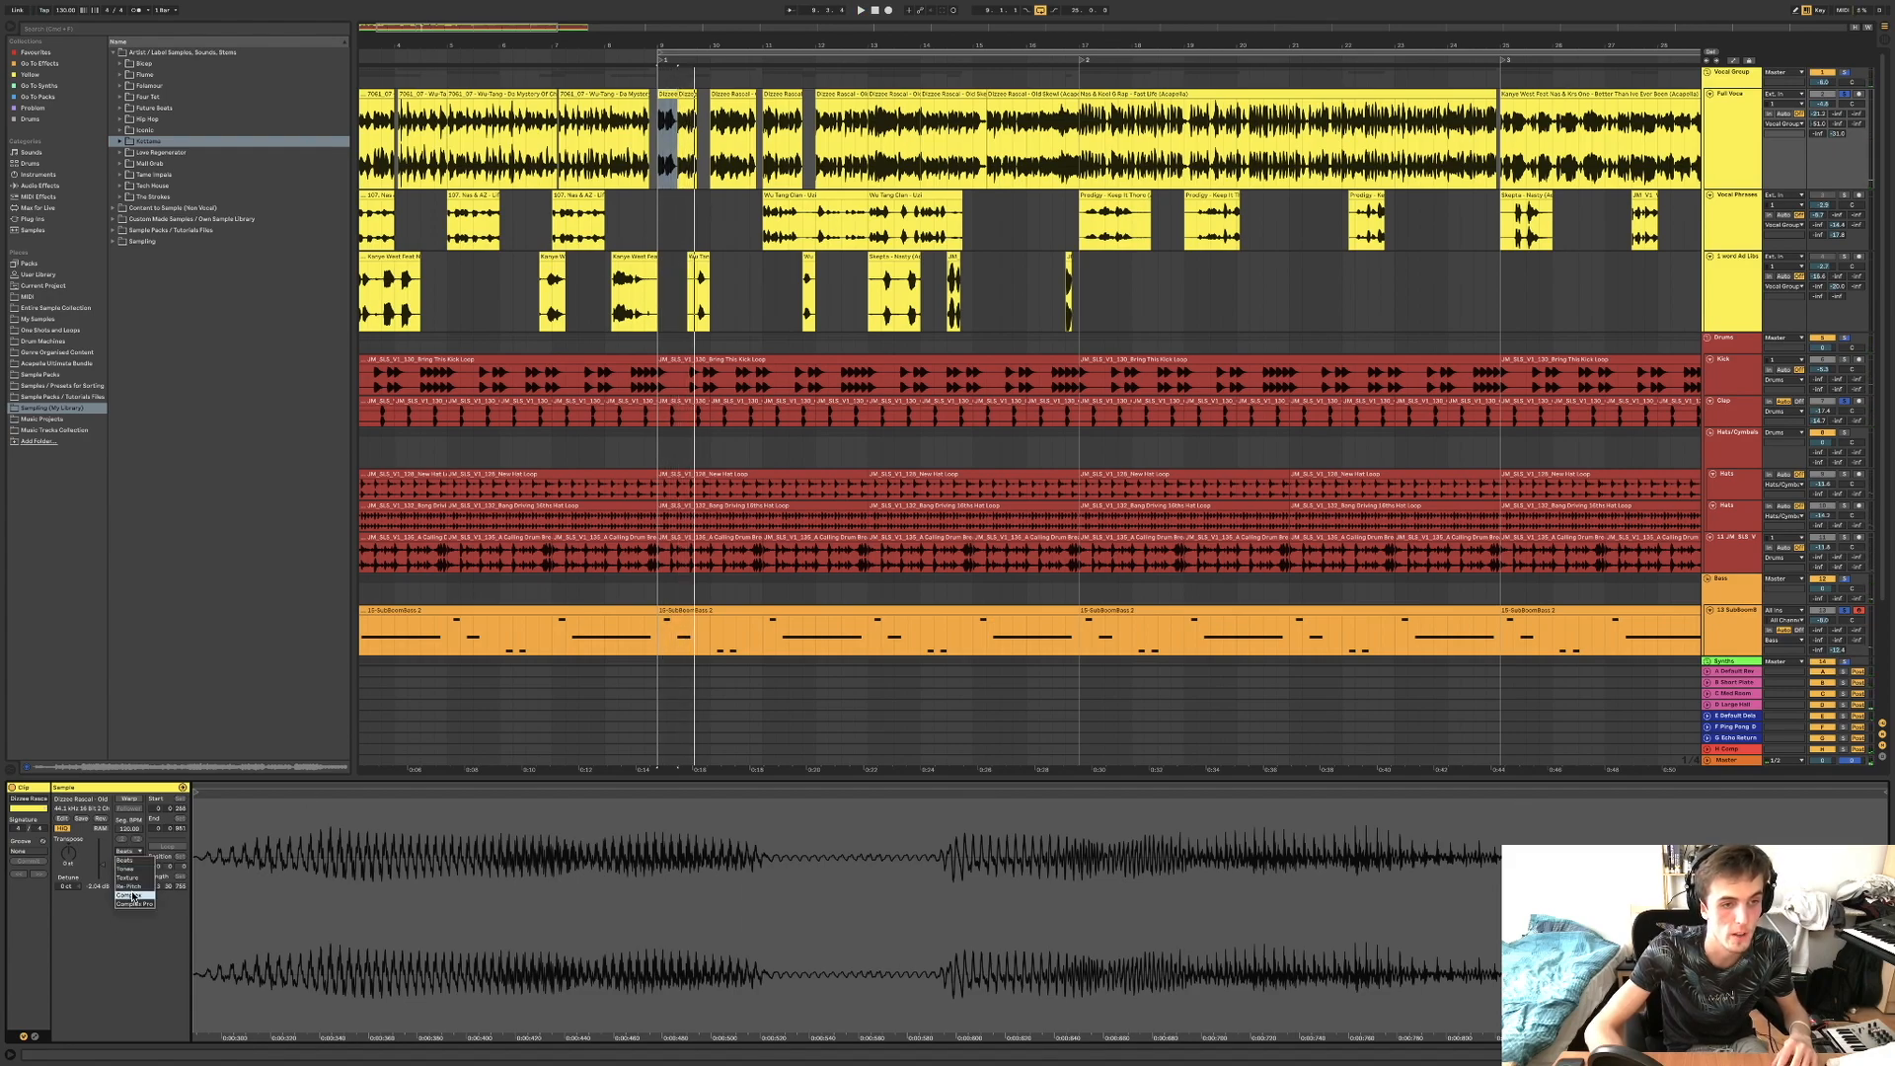
click(132, 896)
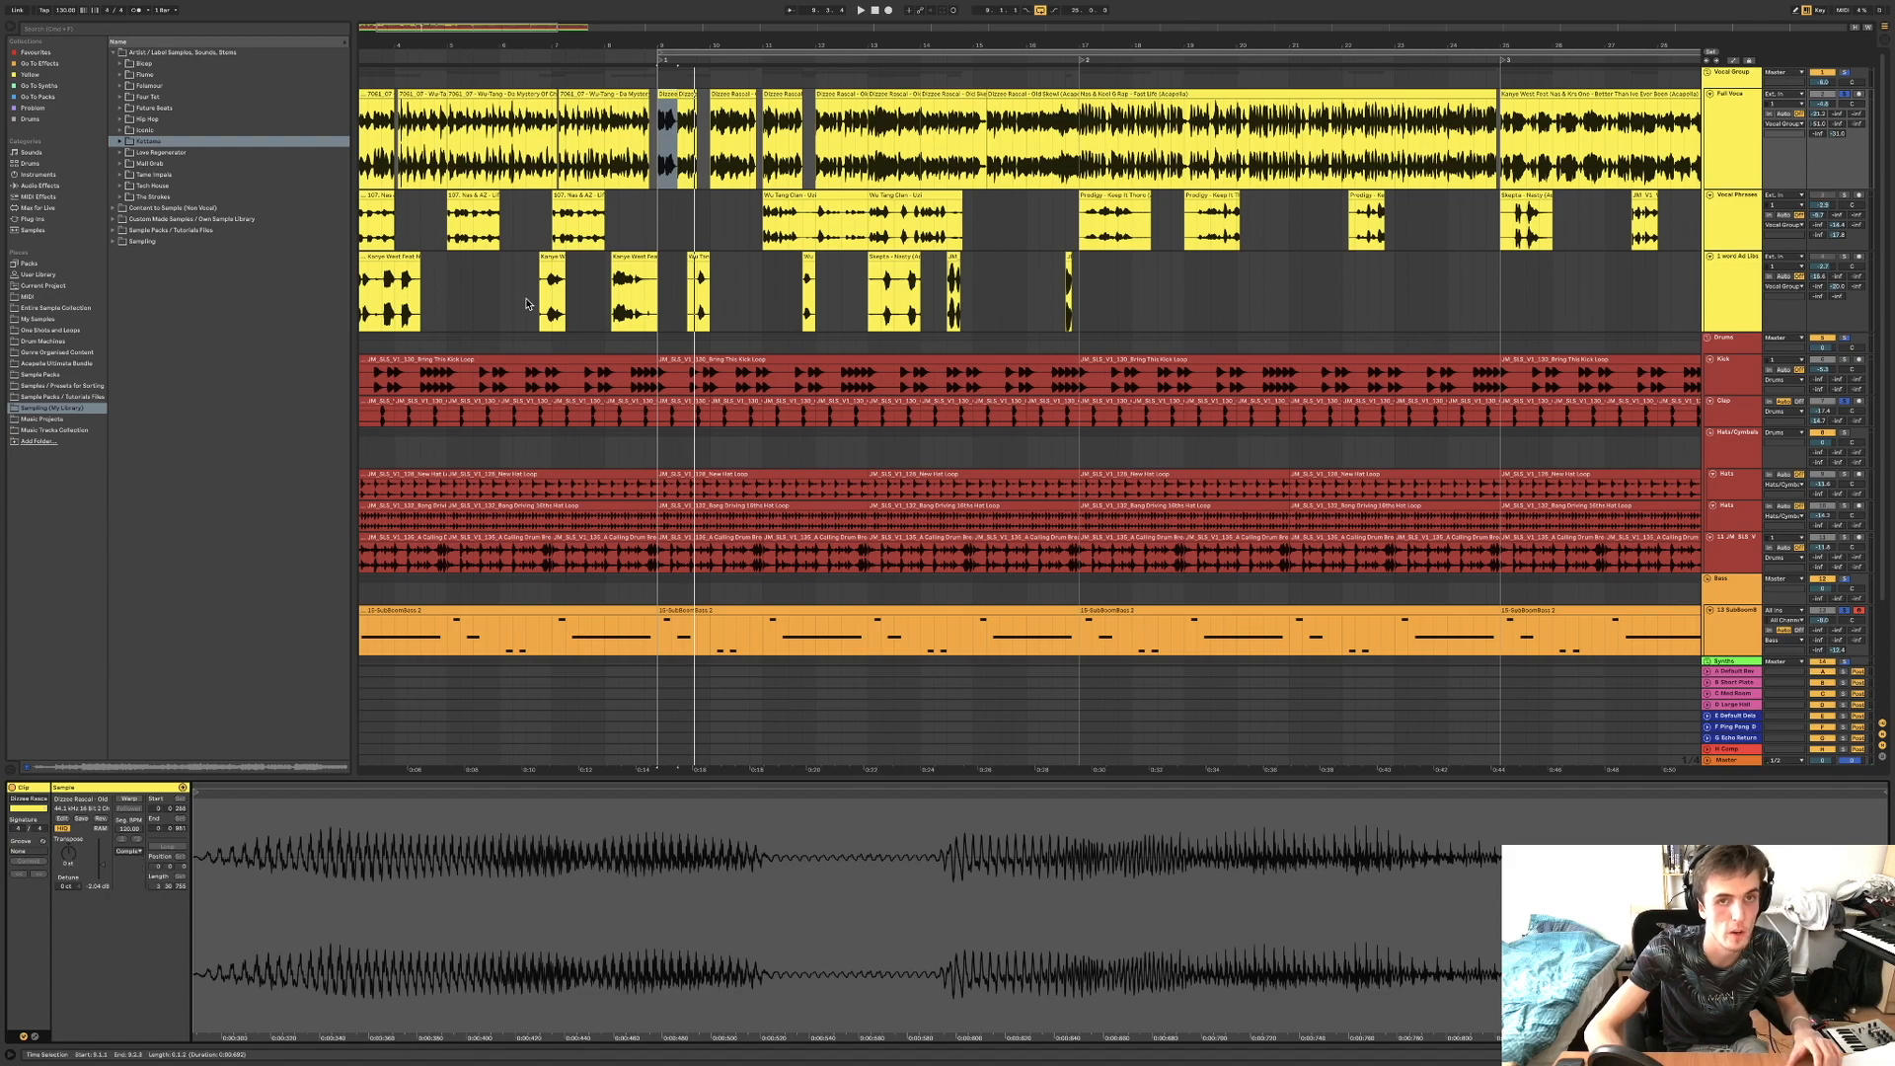
Select all the Dizzee Rascal clips again, transpose them by 4 semitones, and play them.
shift+click(1019, 96)
key(space)
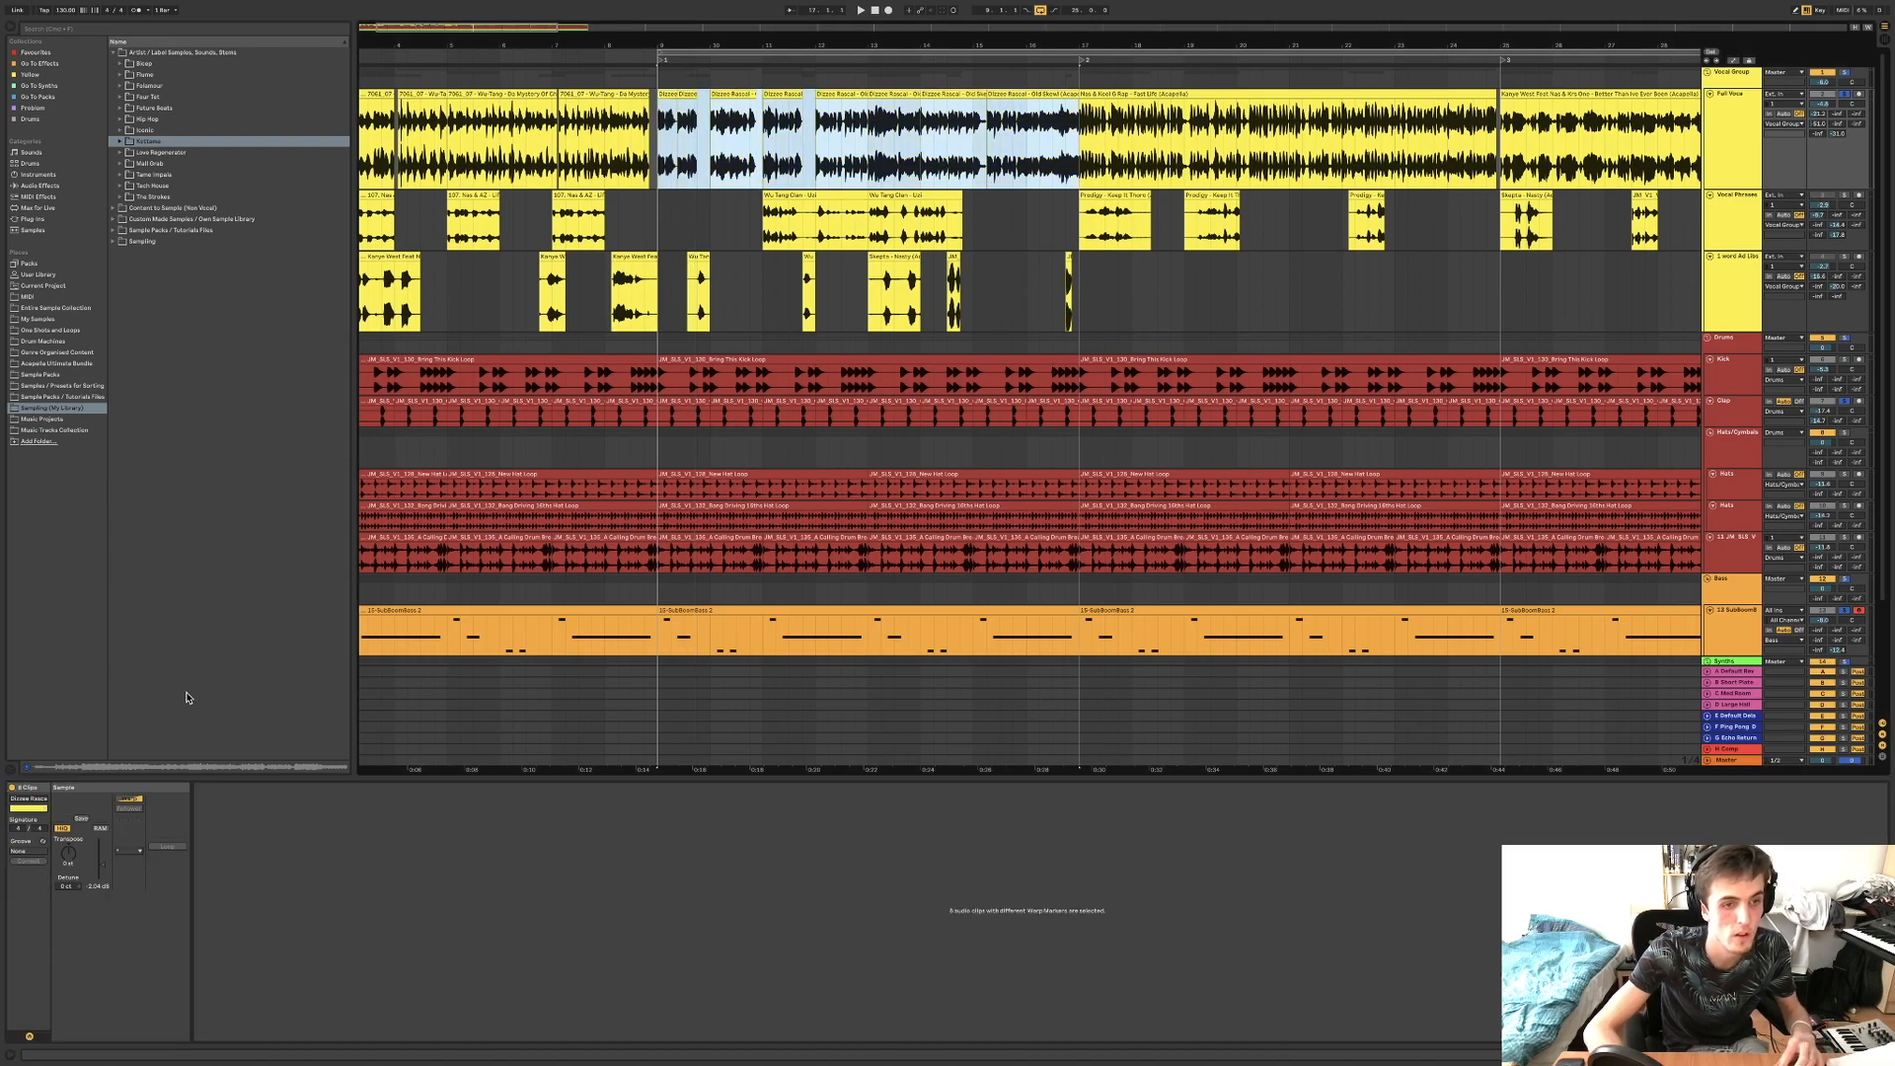
click(67, 864)
drag(68, 865, 67, 849)
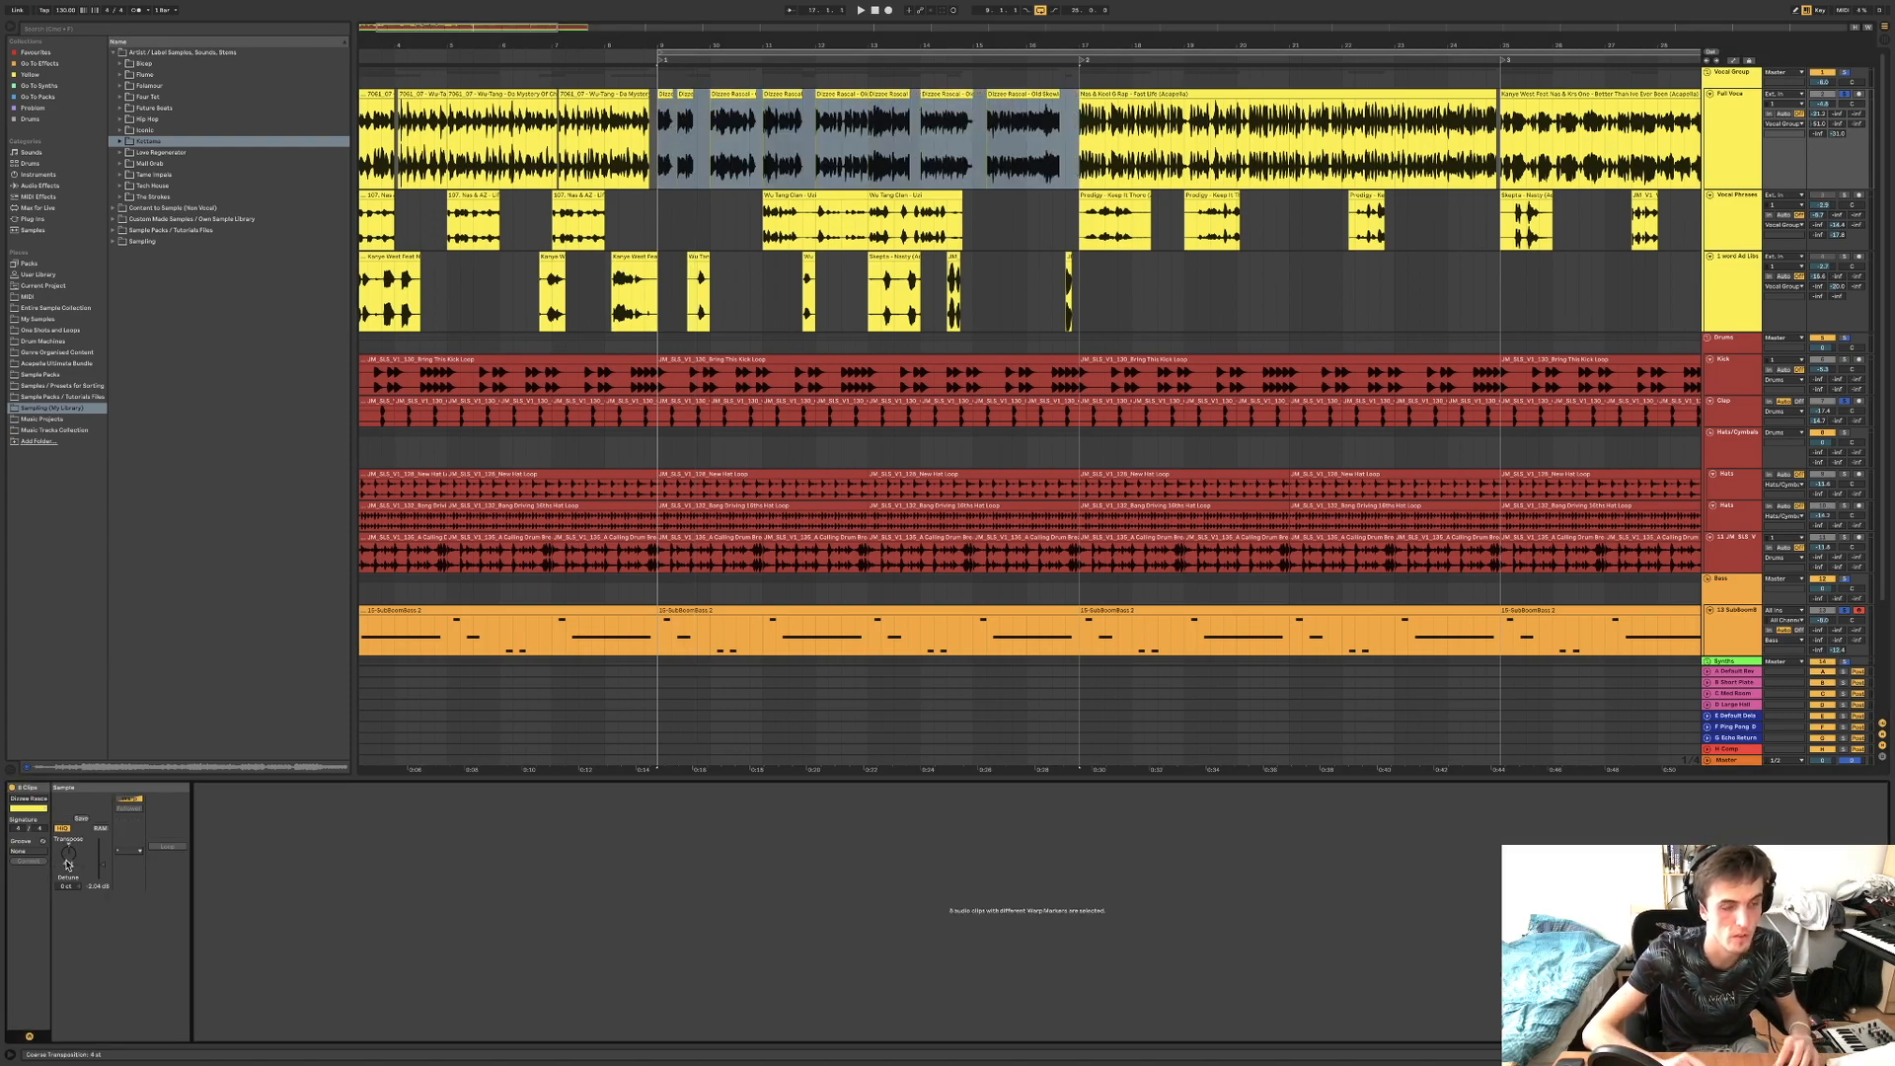
key(space)
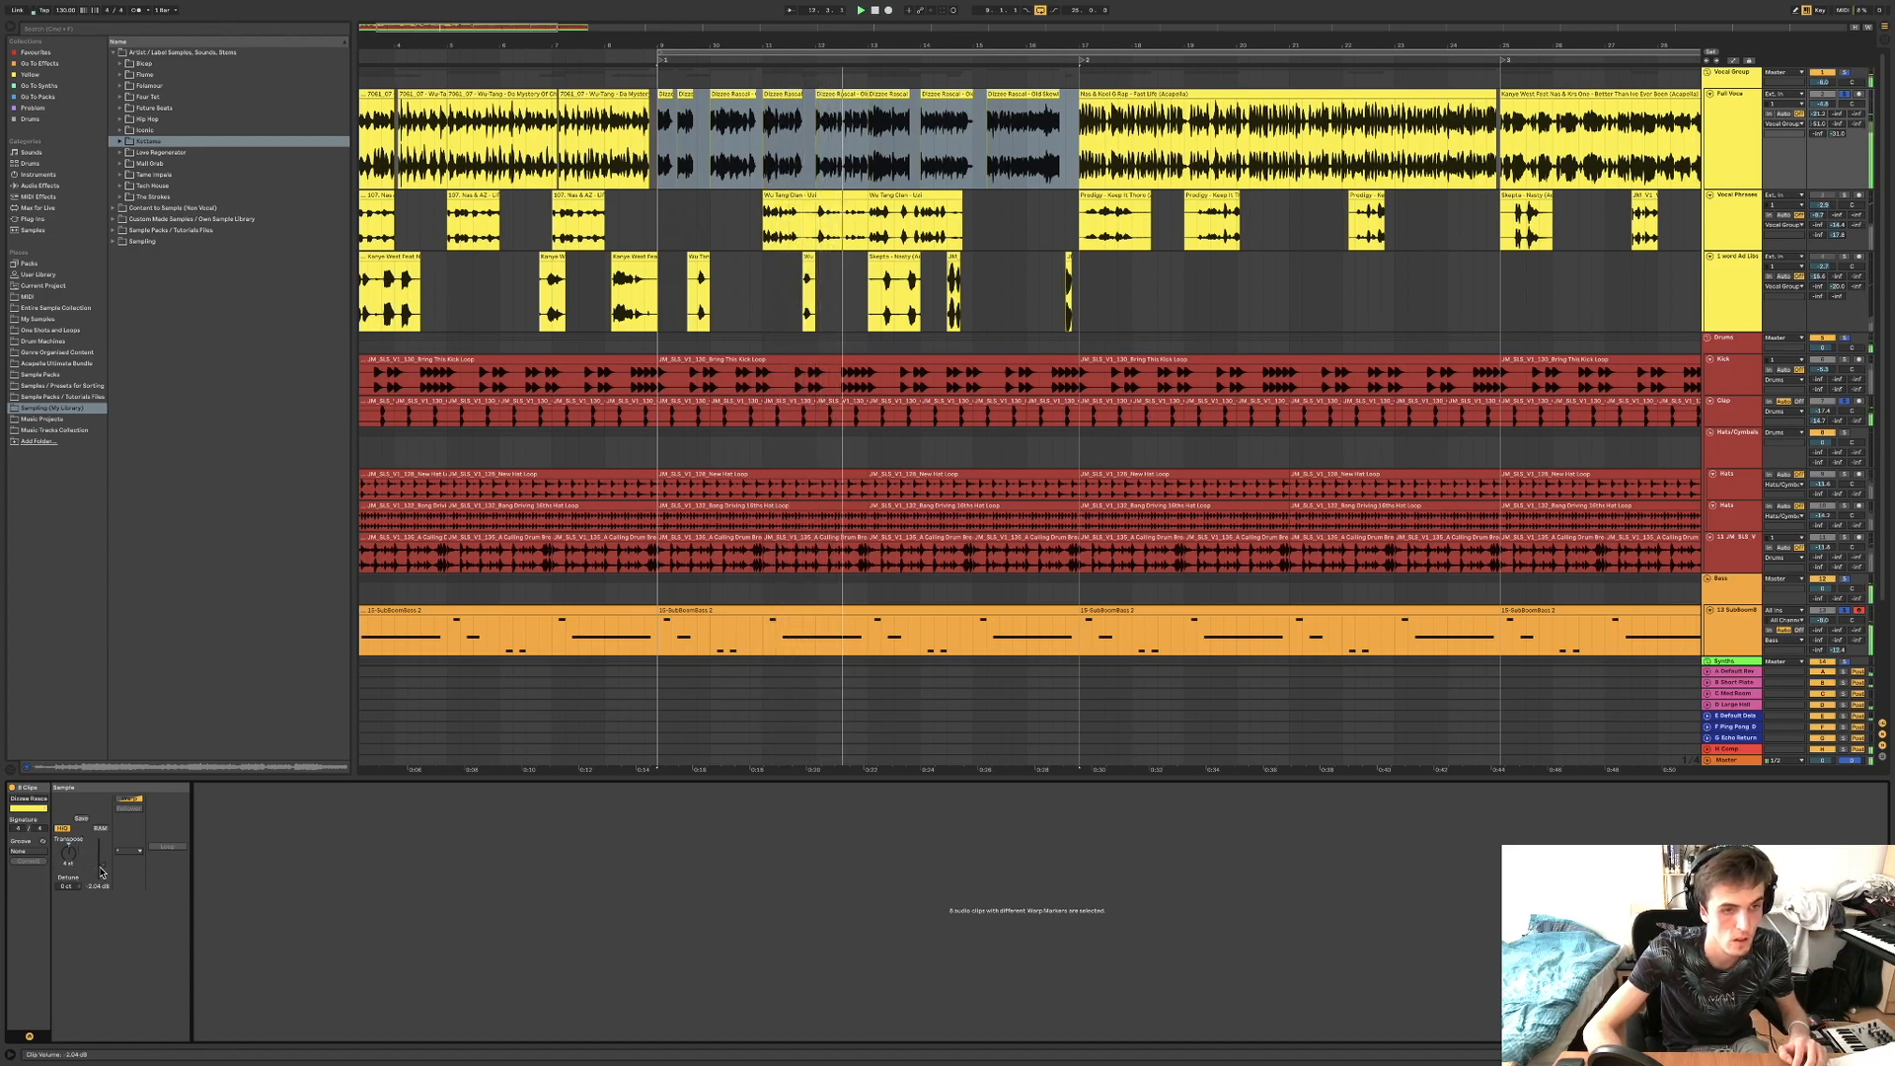
Set the selected Dizzee Rascal clips' warp mode to Complex Pro, try Complex instead, and undo that switch.
click(129, 850)
click(134, 904)
click(135, 855)
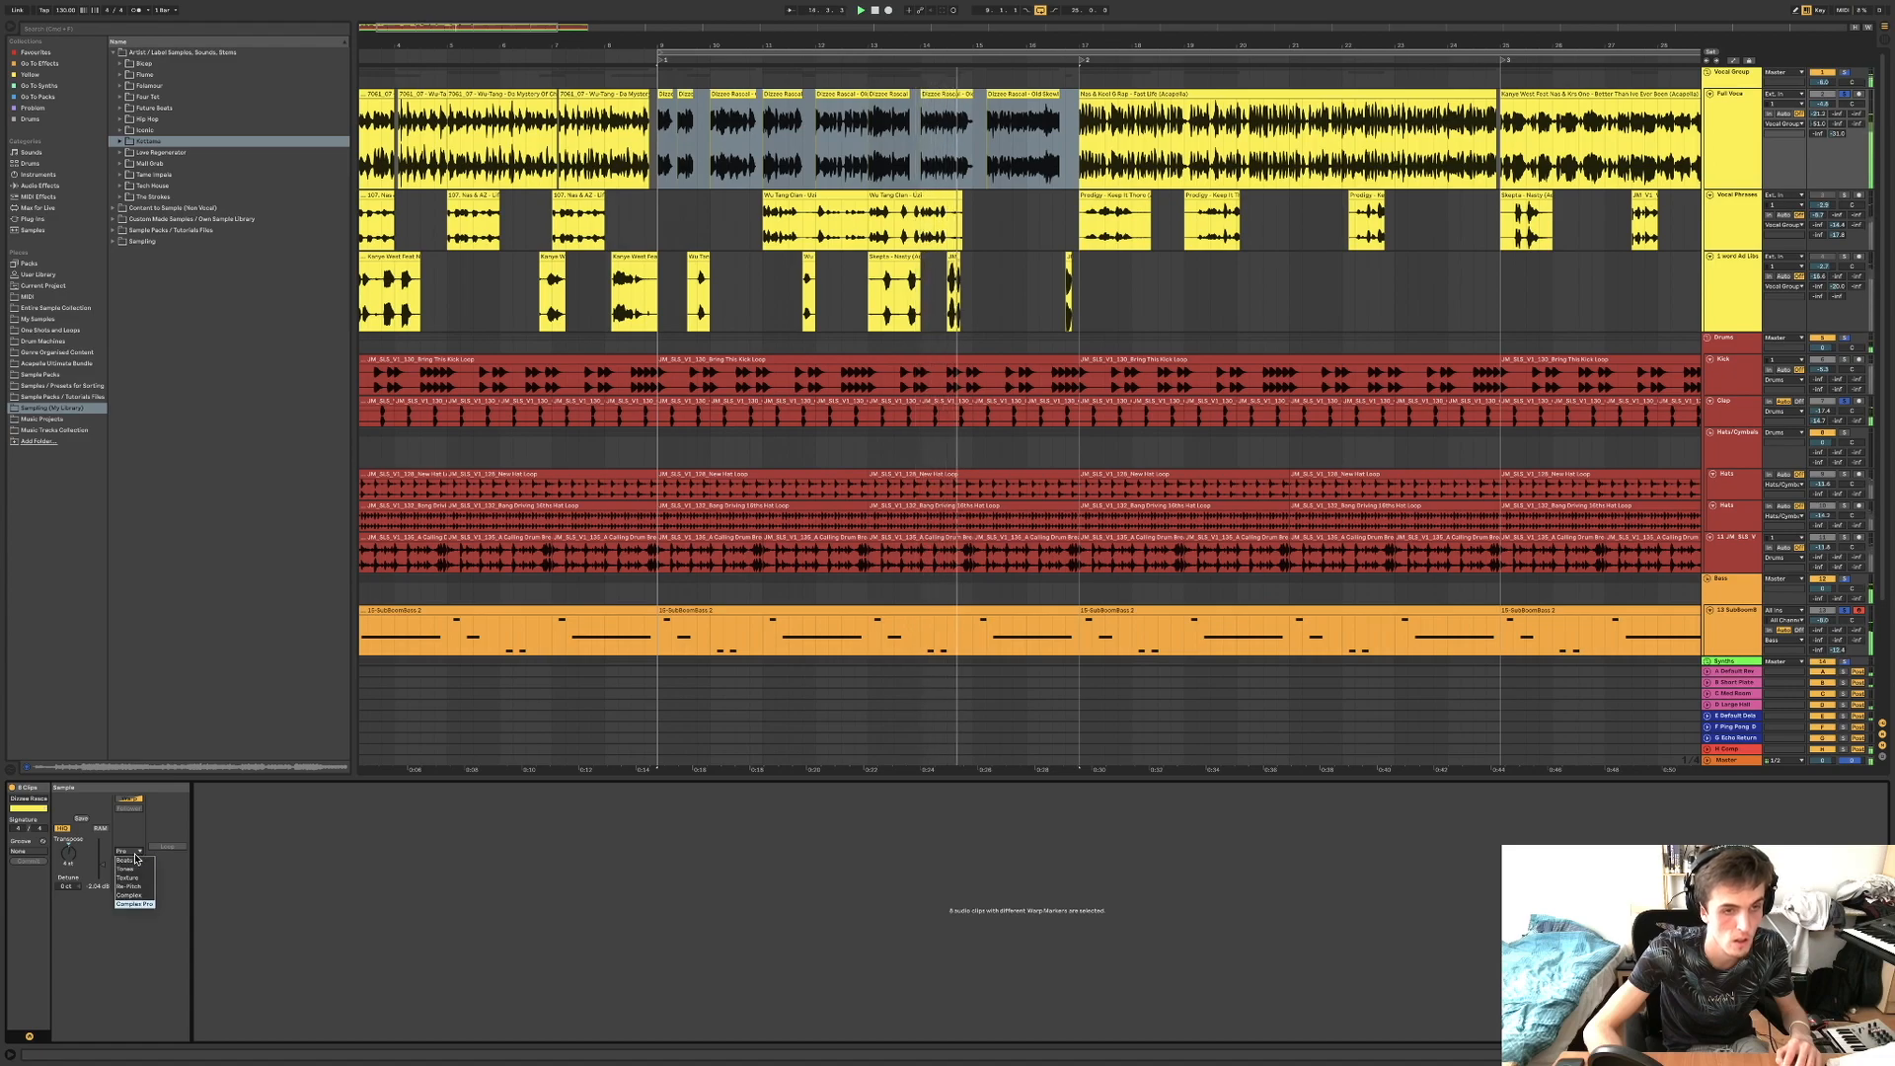
click(127, 898)
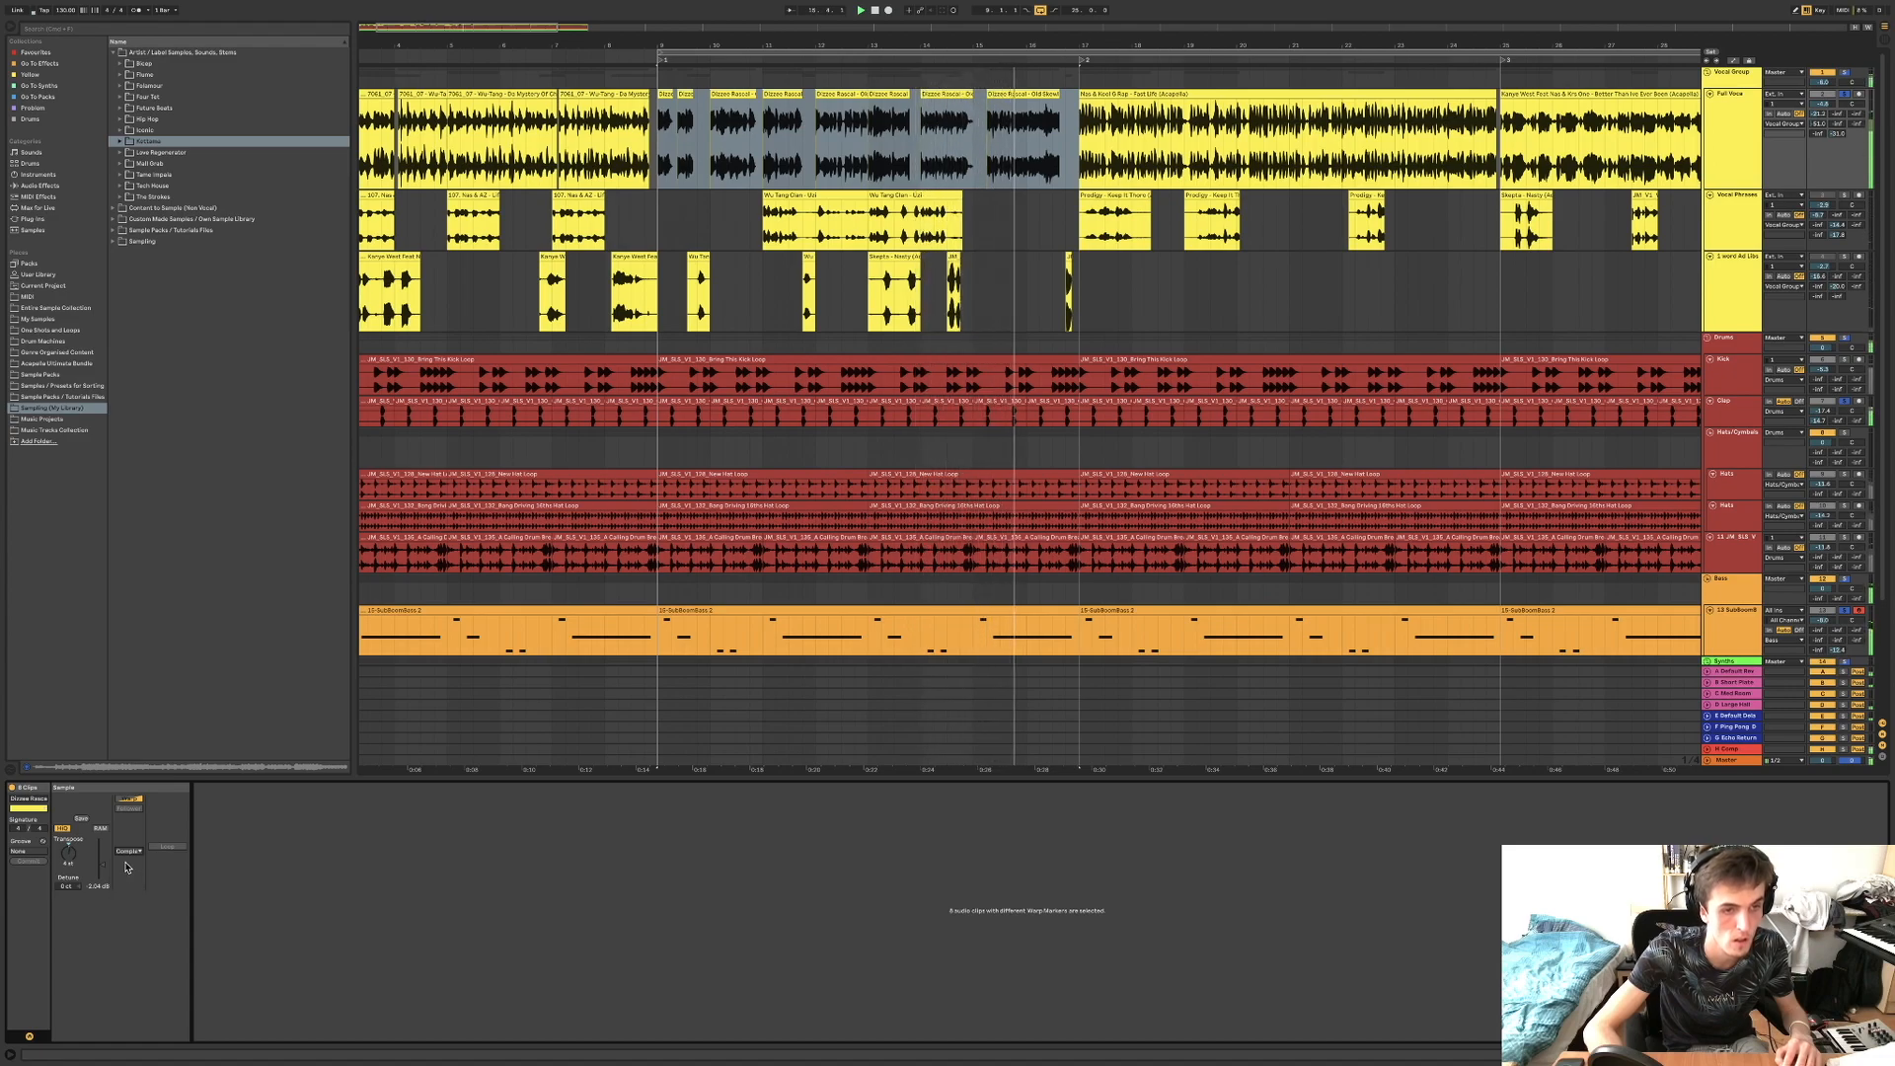
key(super+z)
Reset the transposition of the Dizzee Rascal clips and play them from bar 9.
key(space)
double_click(76, 857)
key(space)
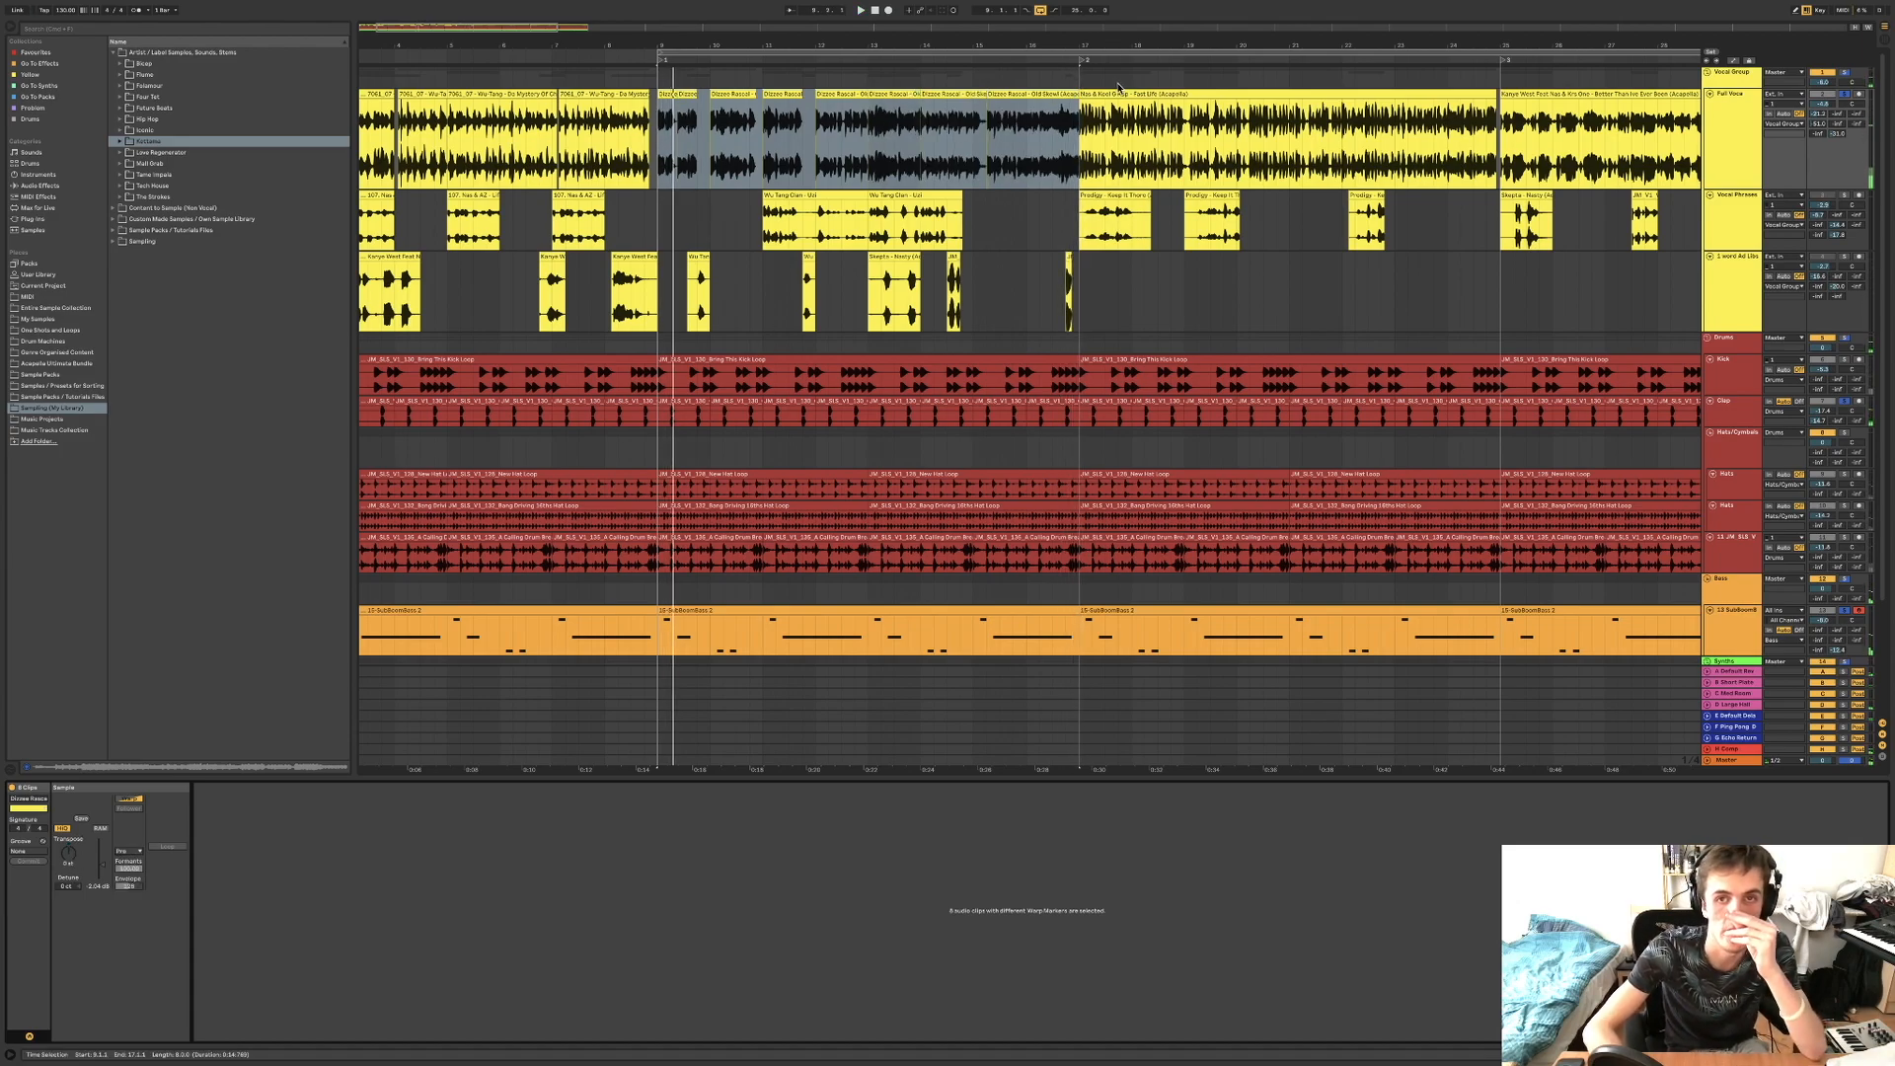
Compare the sample details of the Nas & Kool G Rap, Dizzee Rascal and Wu-Tang clips on the Full Verse track.
click(1105, 93)
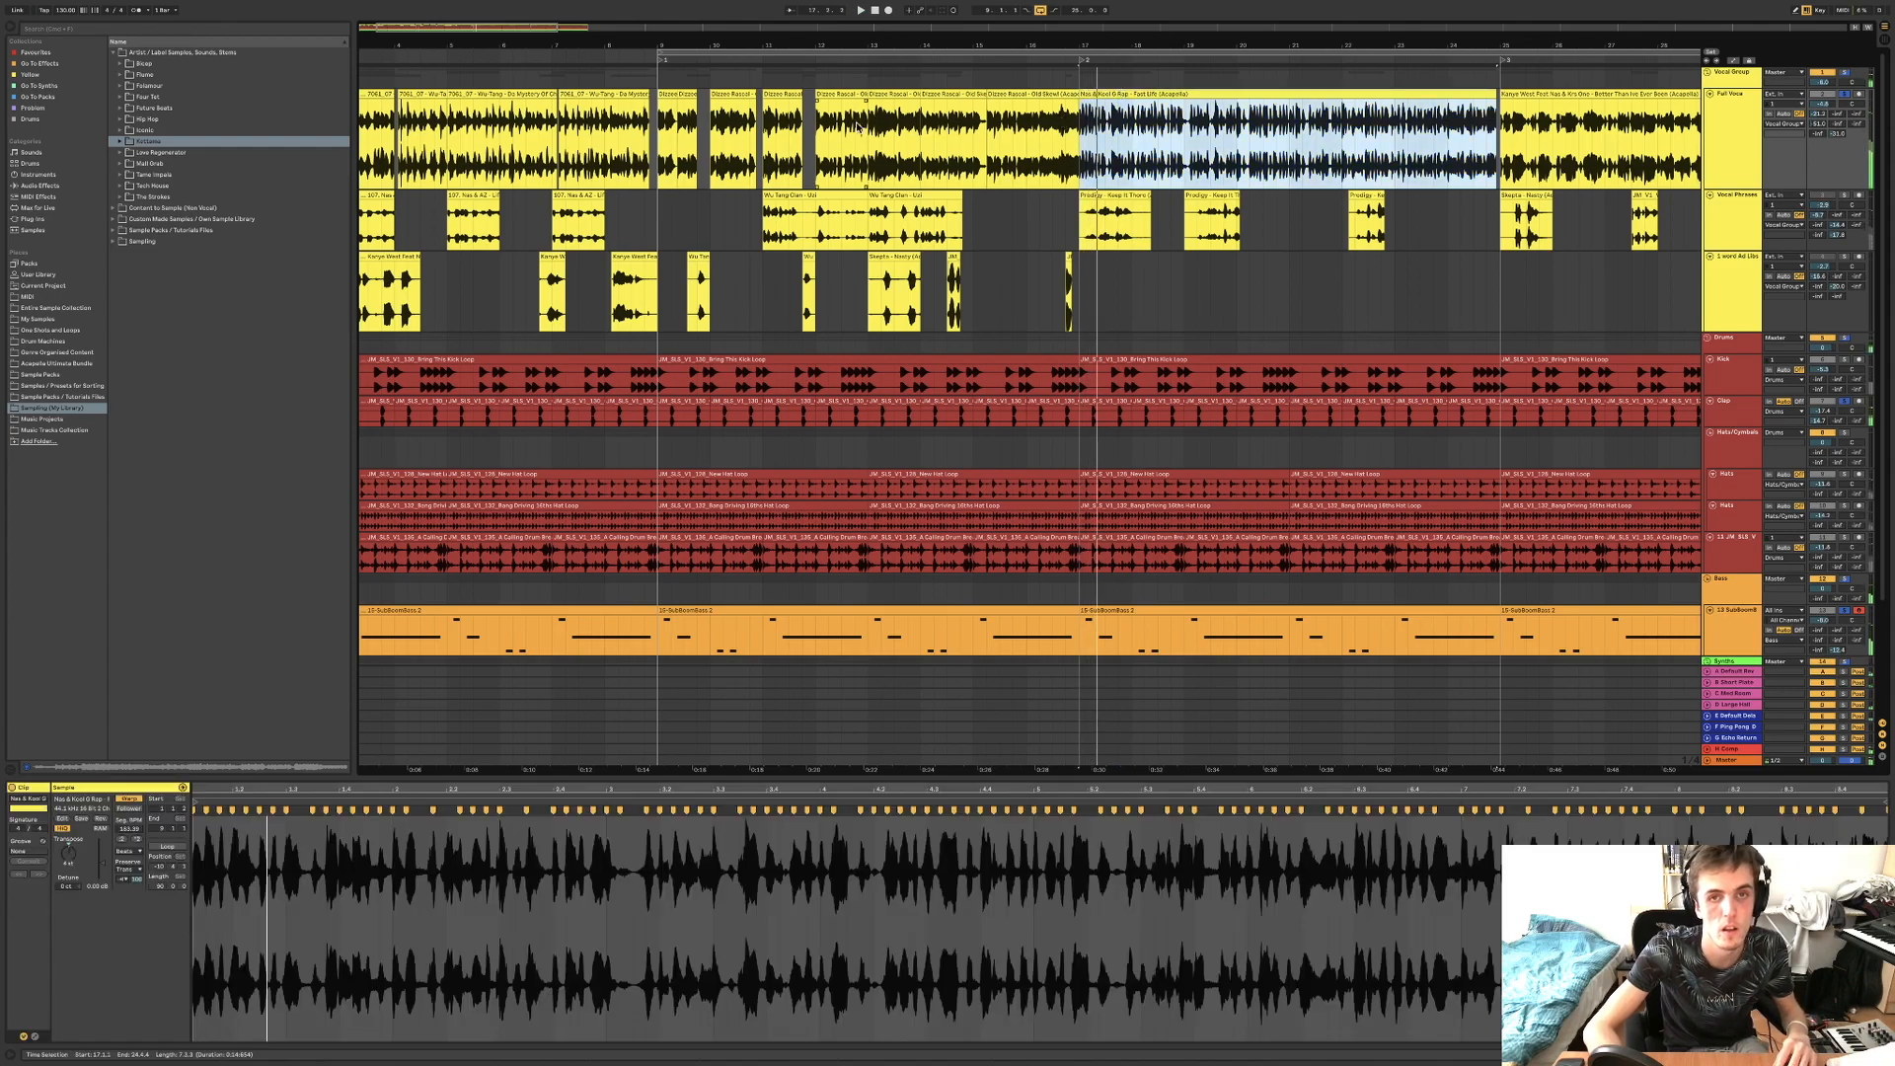
click(664, 90)
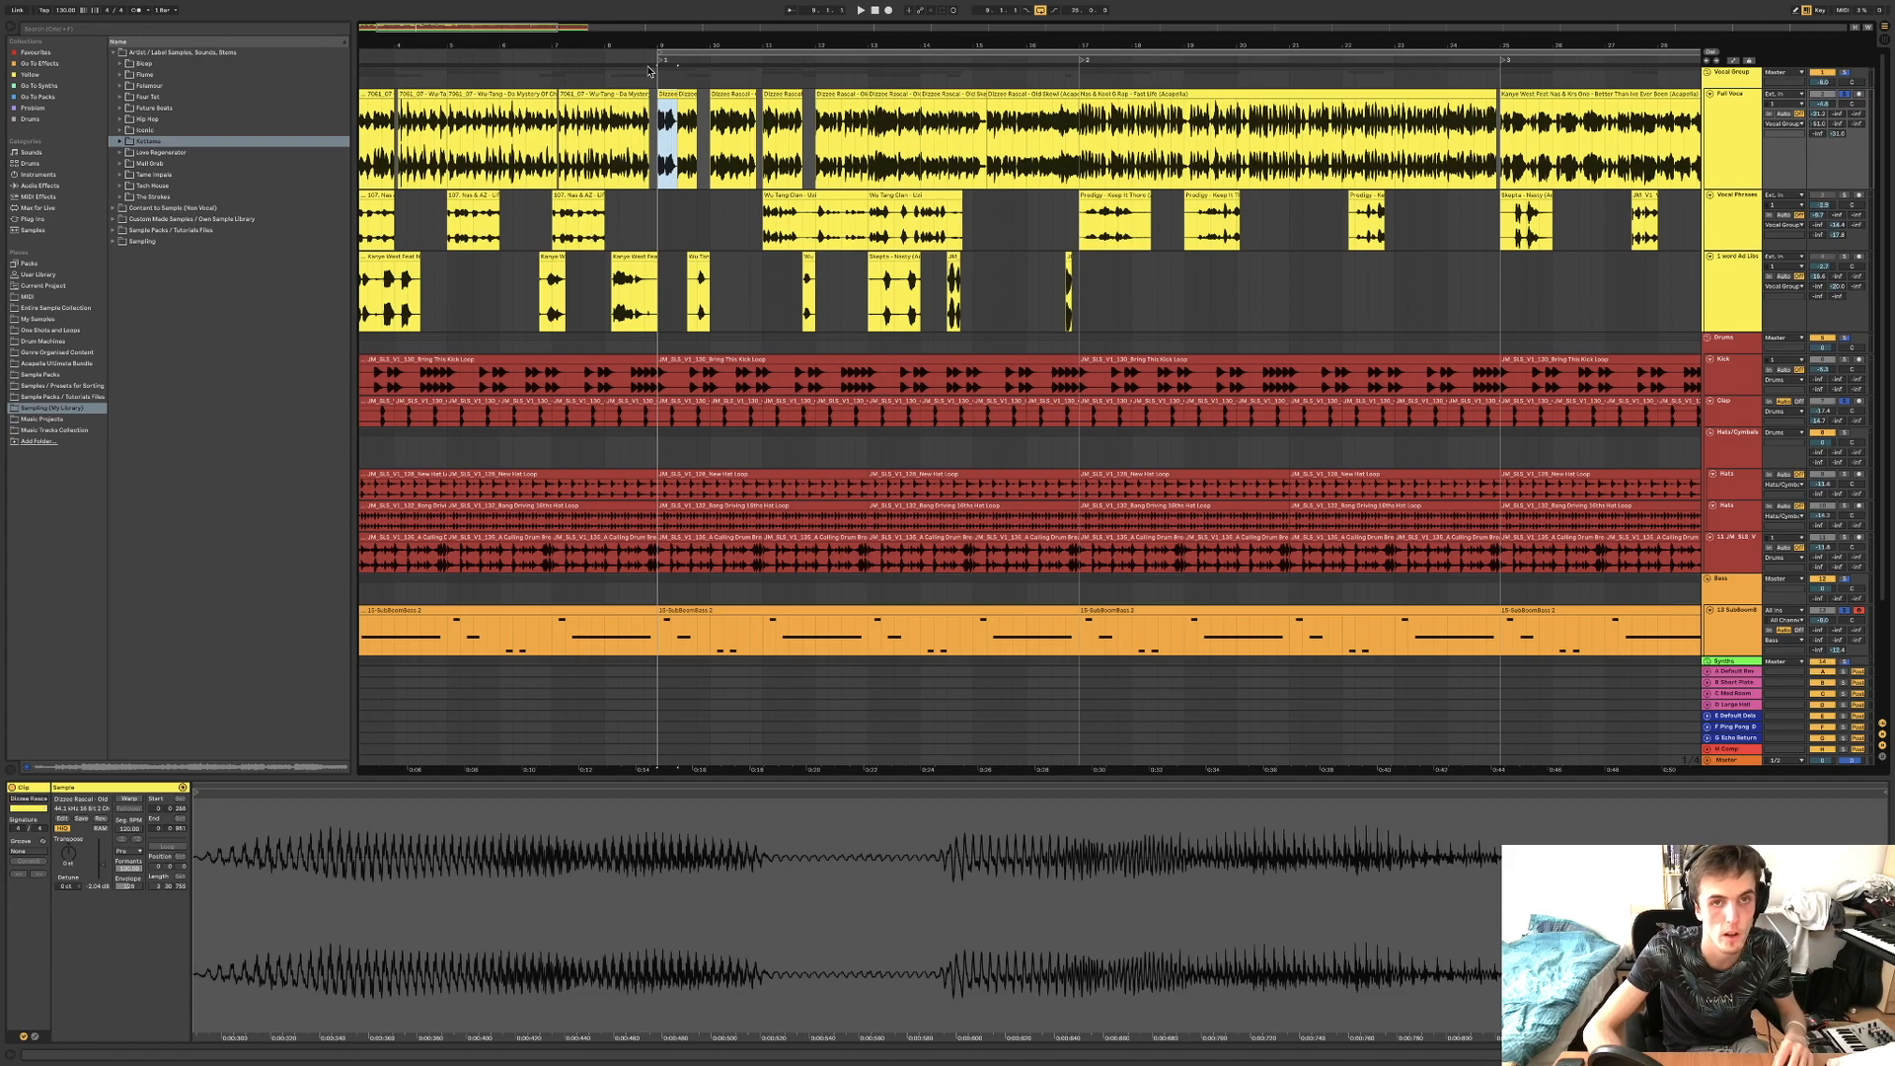
click(600, 87)
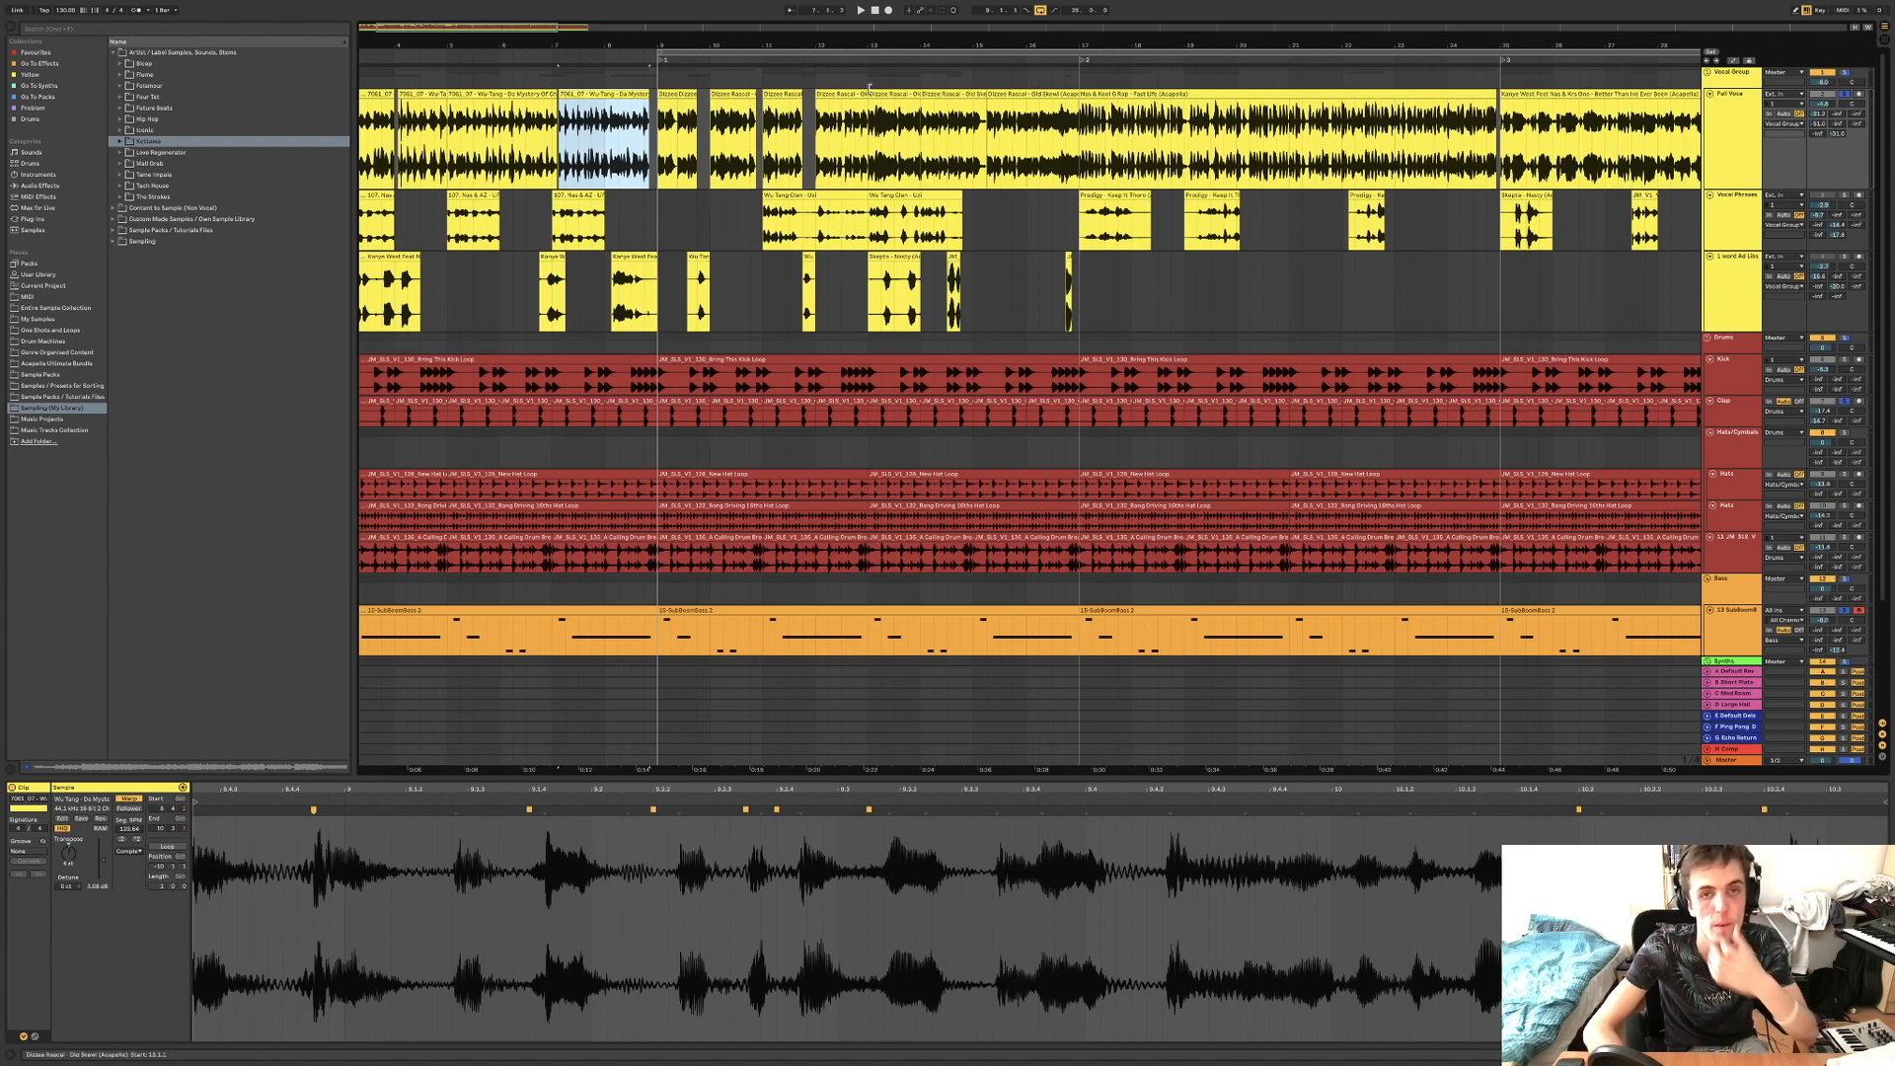
click(841, 95)
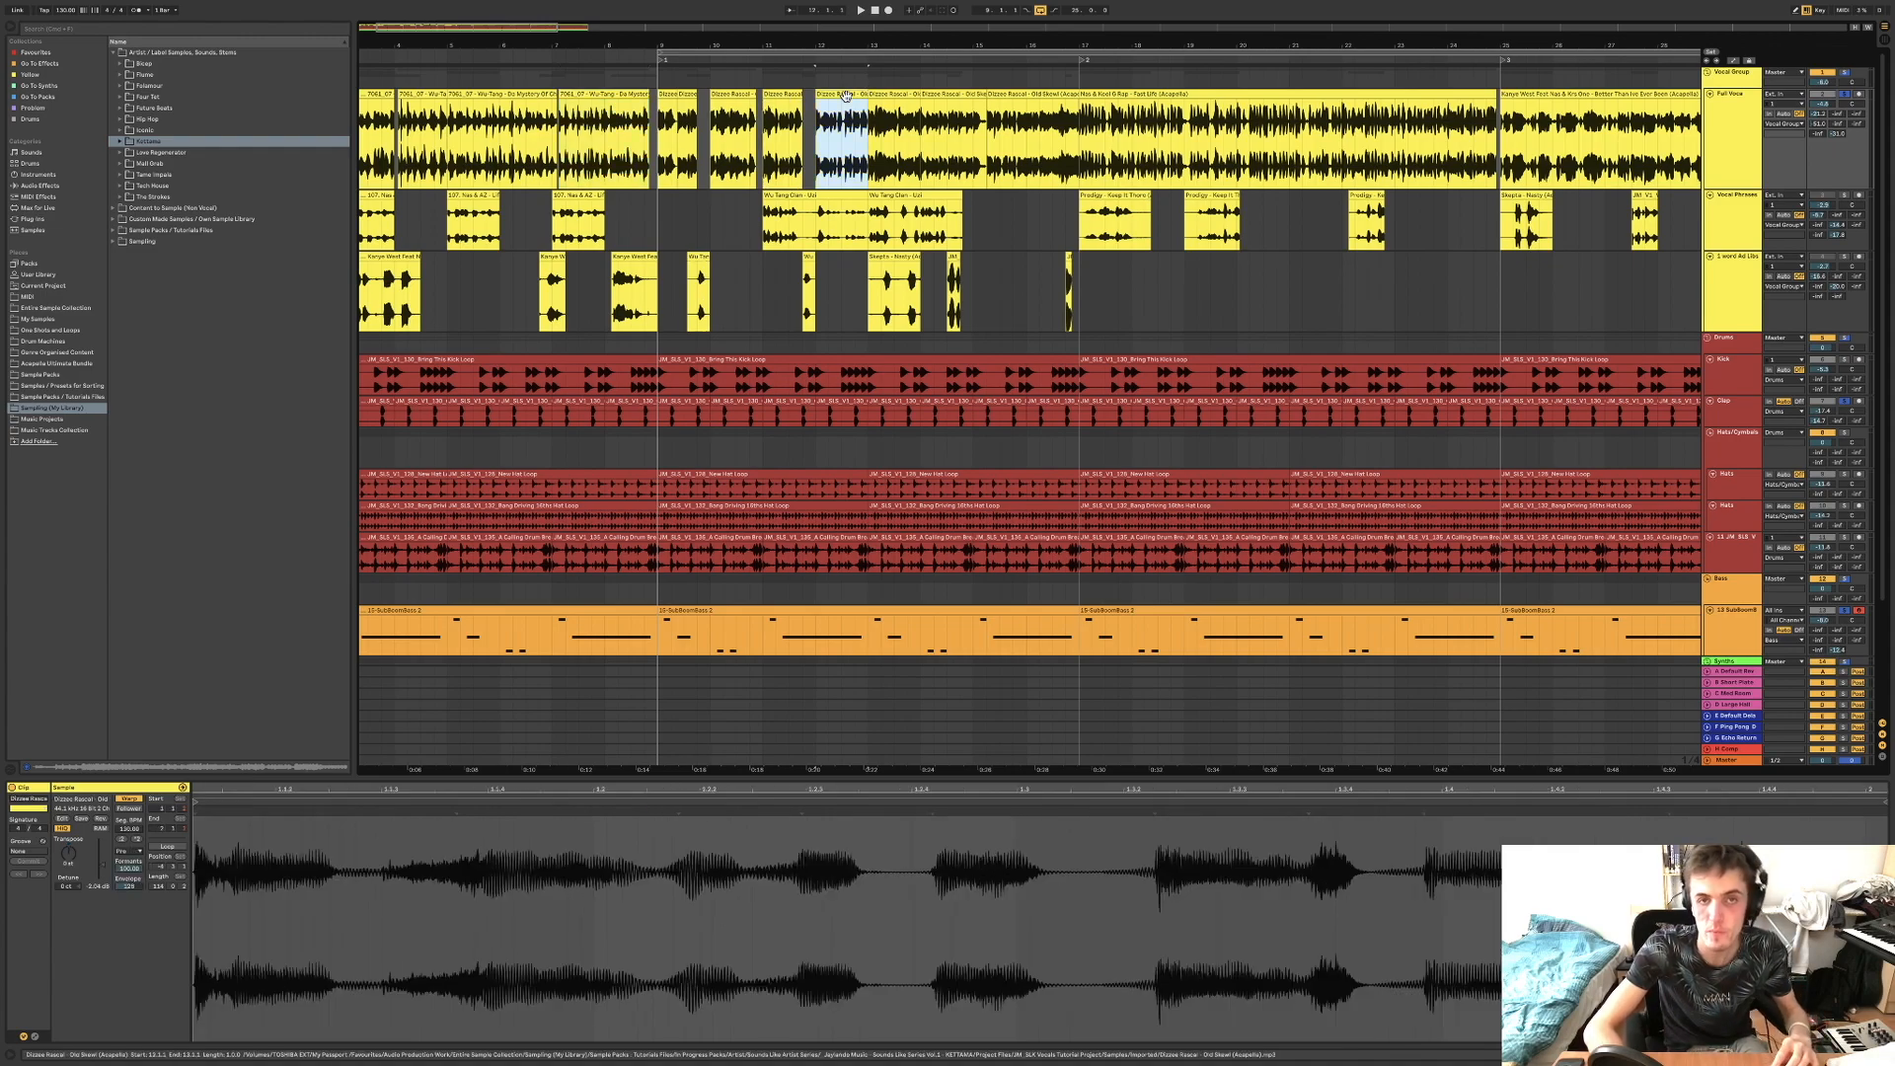
click(445, 94)
scroll(592, 109, right, 10)
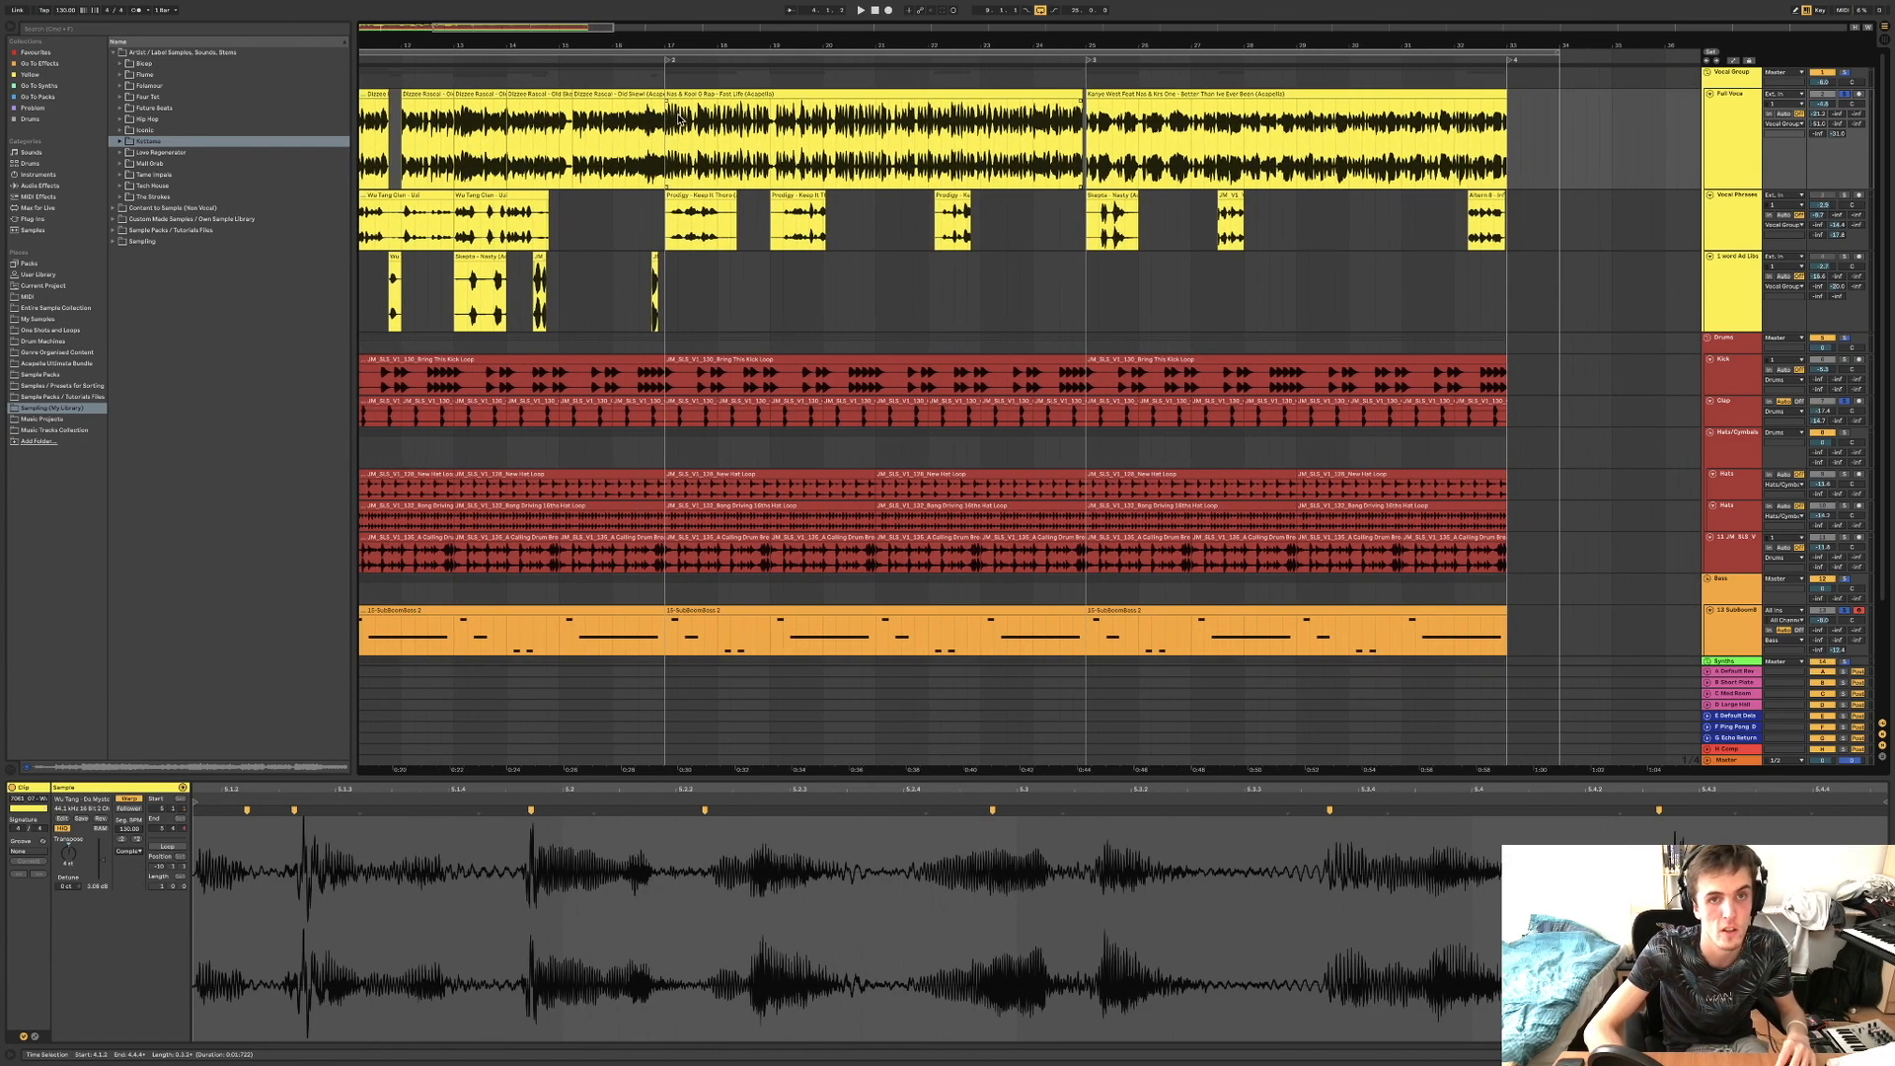
click(685, 93)
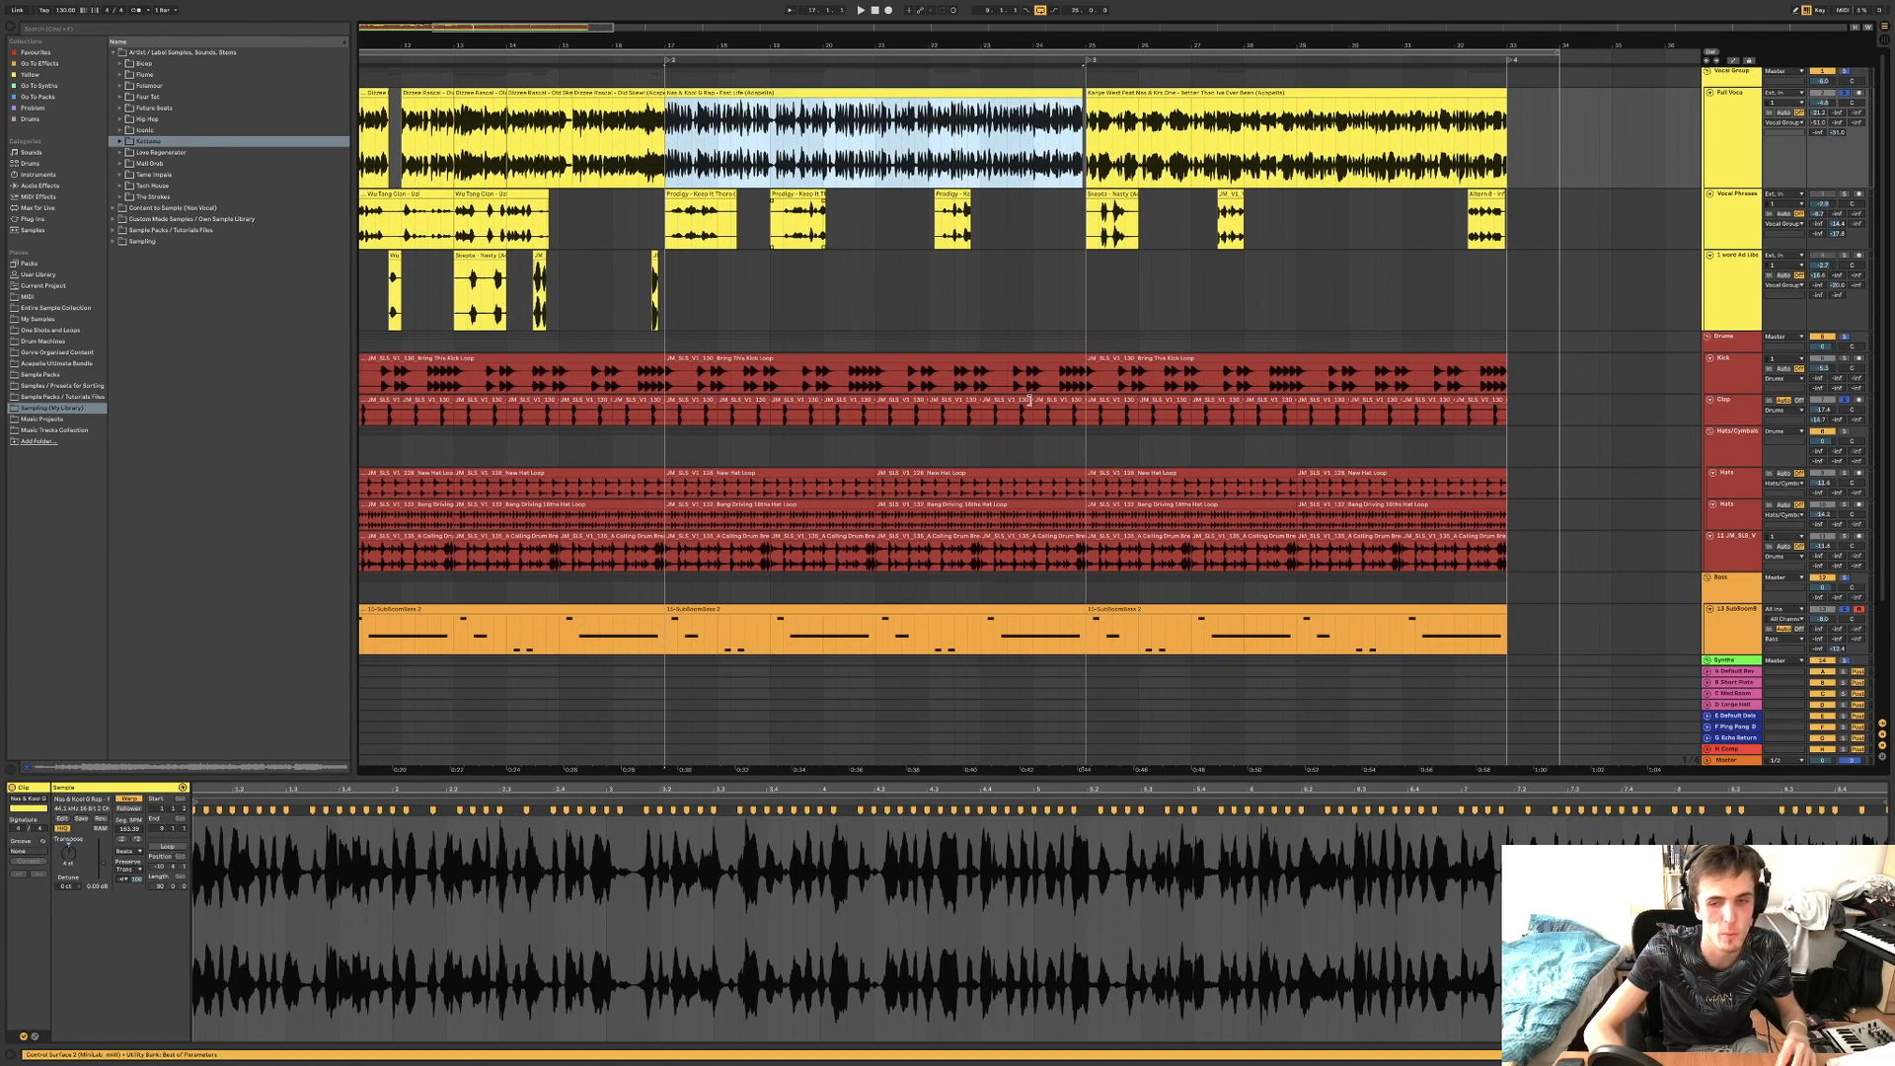
Play the Nas & Kool G Rap verse with the Full Verse track soloed, and undo the last edits to the Dizzee Rascal clips.
key(space)
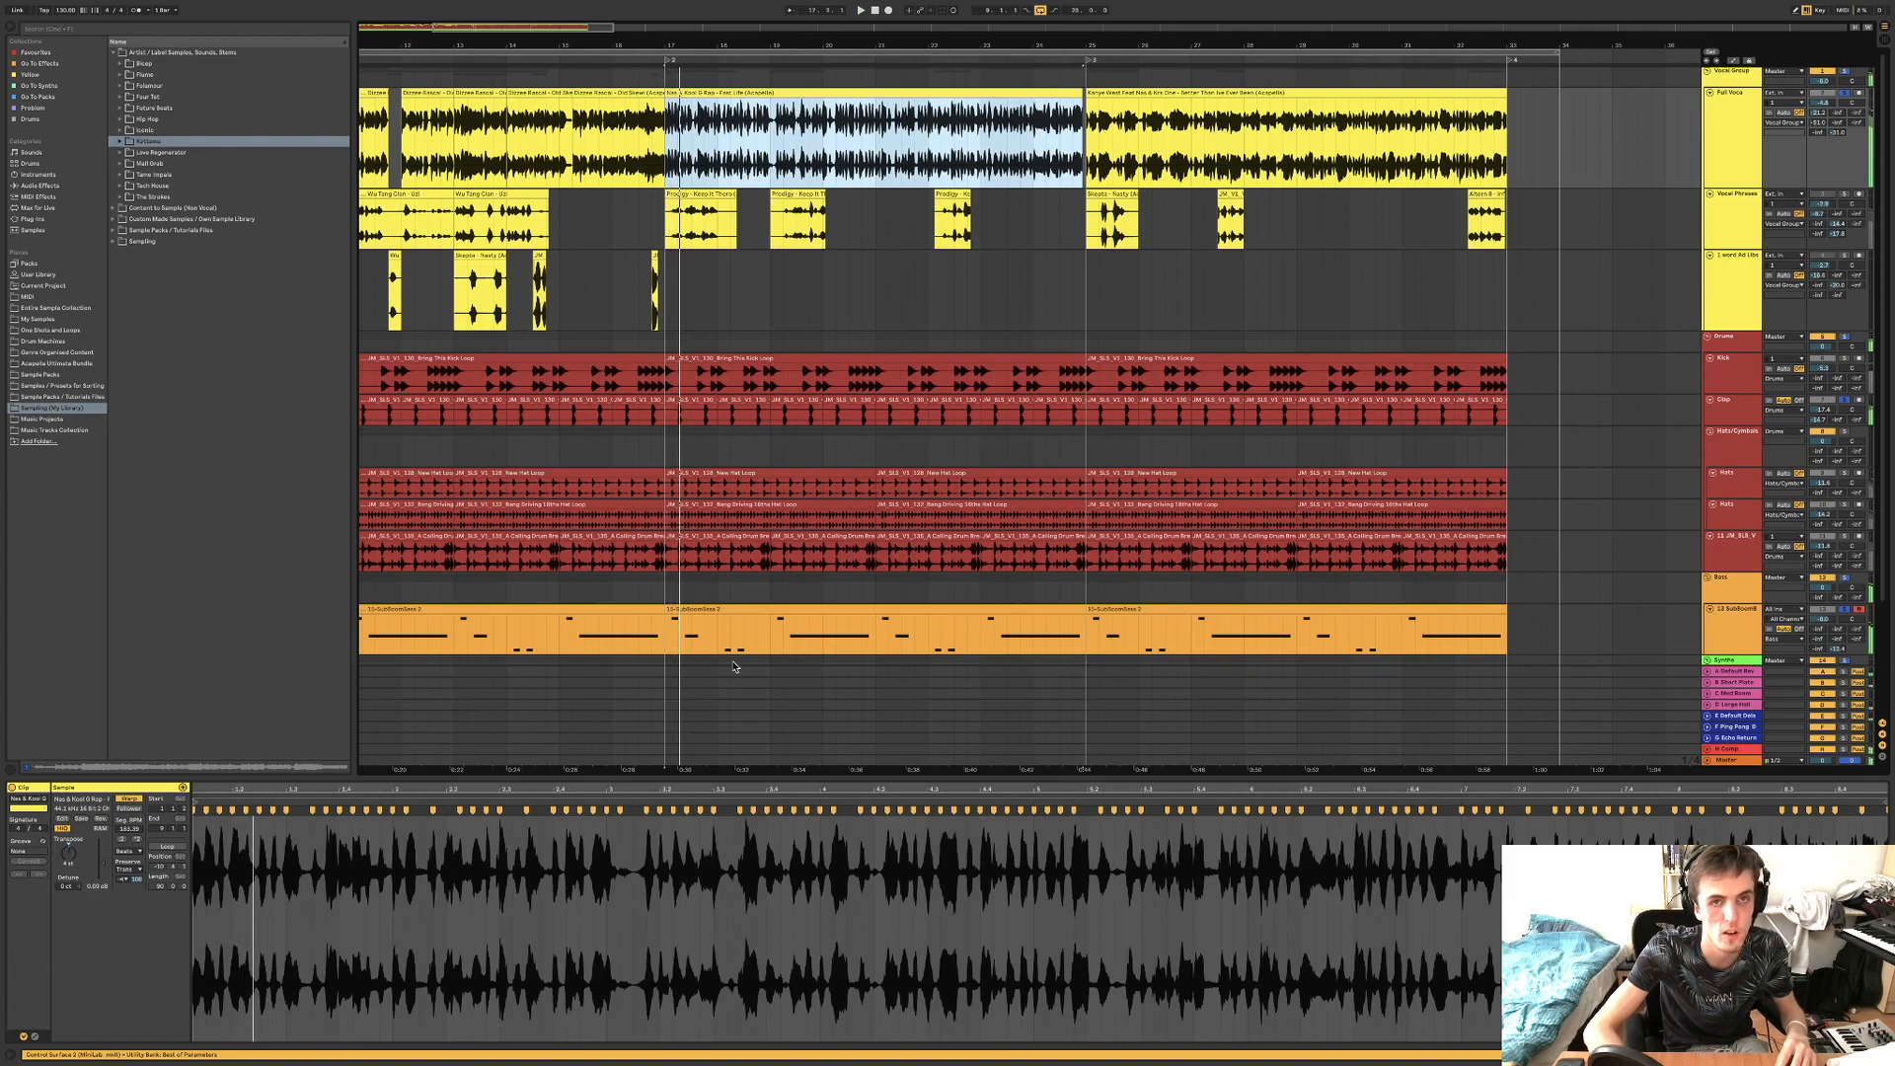
click(1846, 94)
key(space)
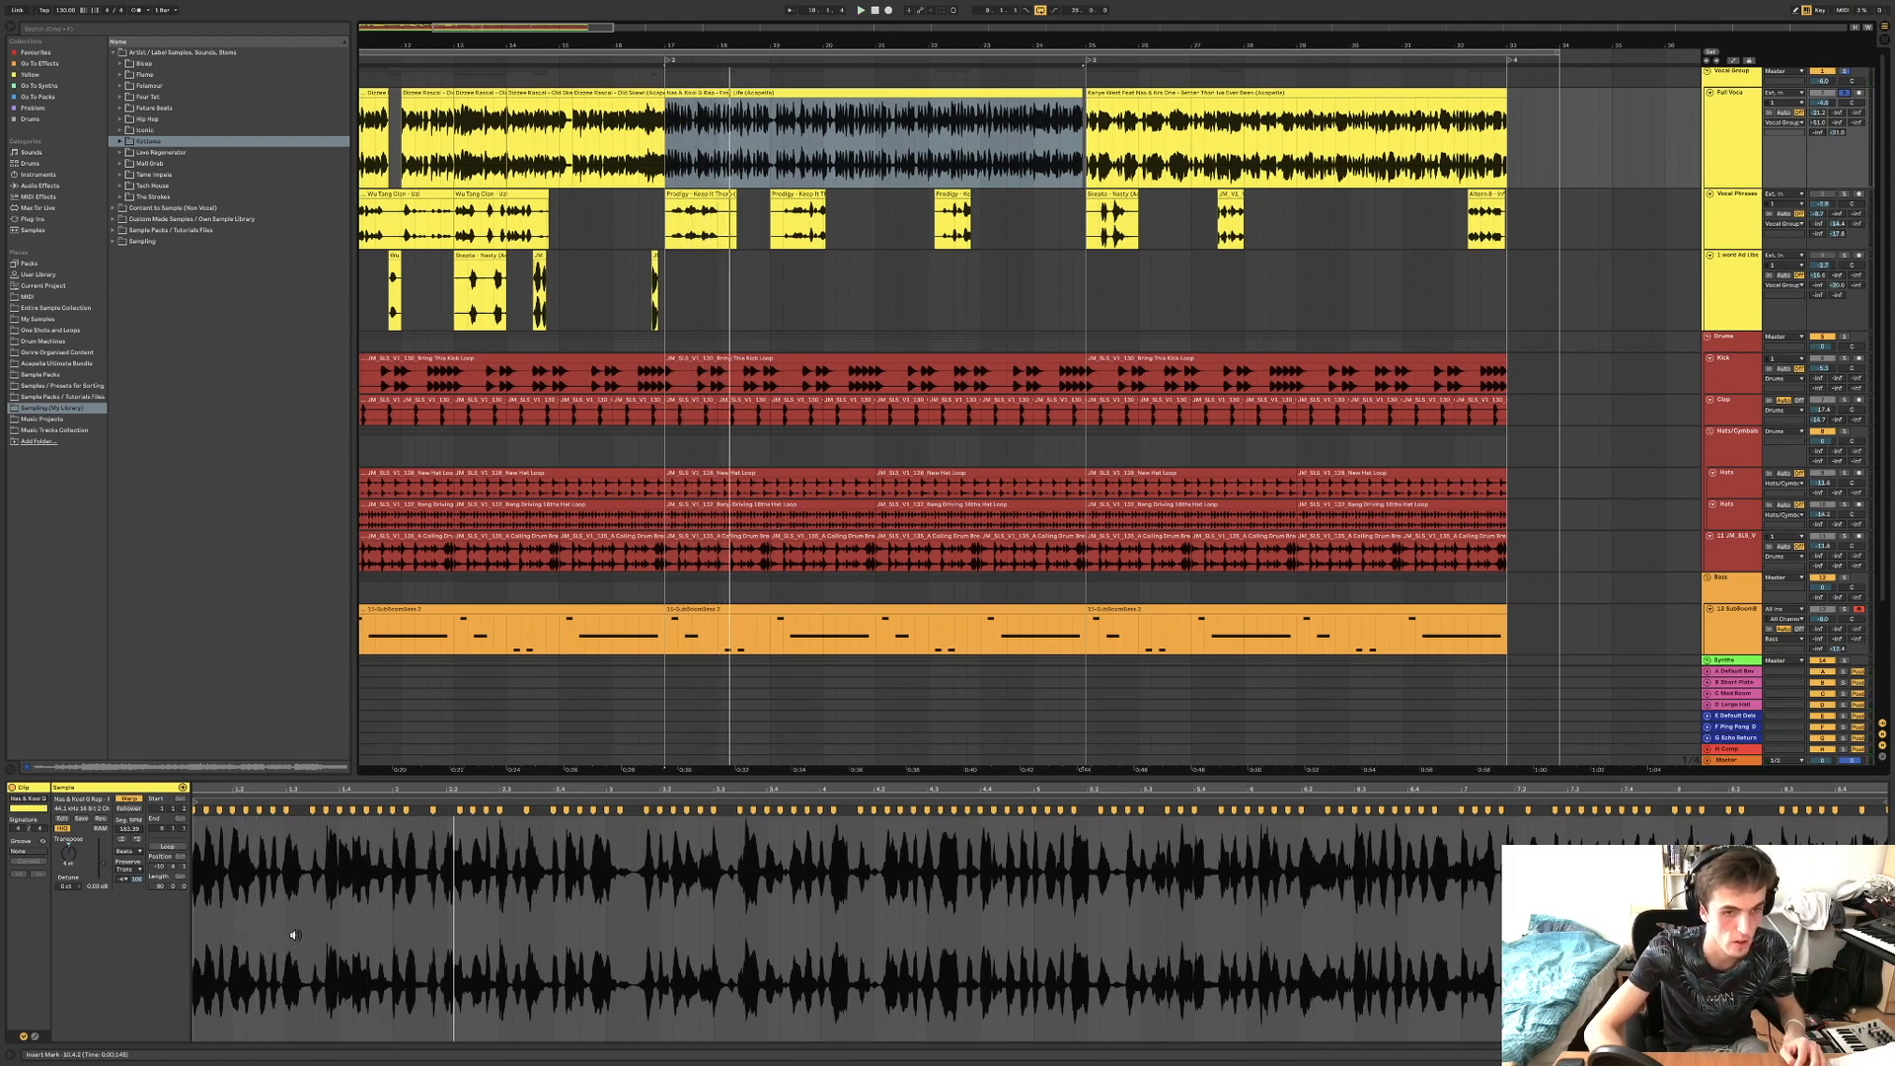
key(super+z)
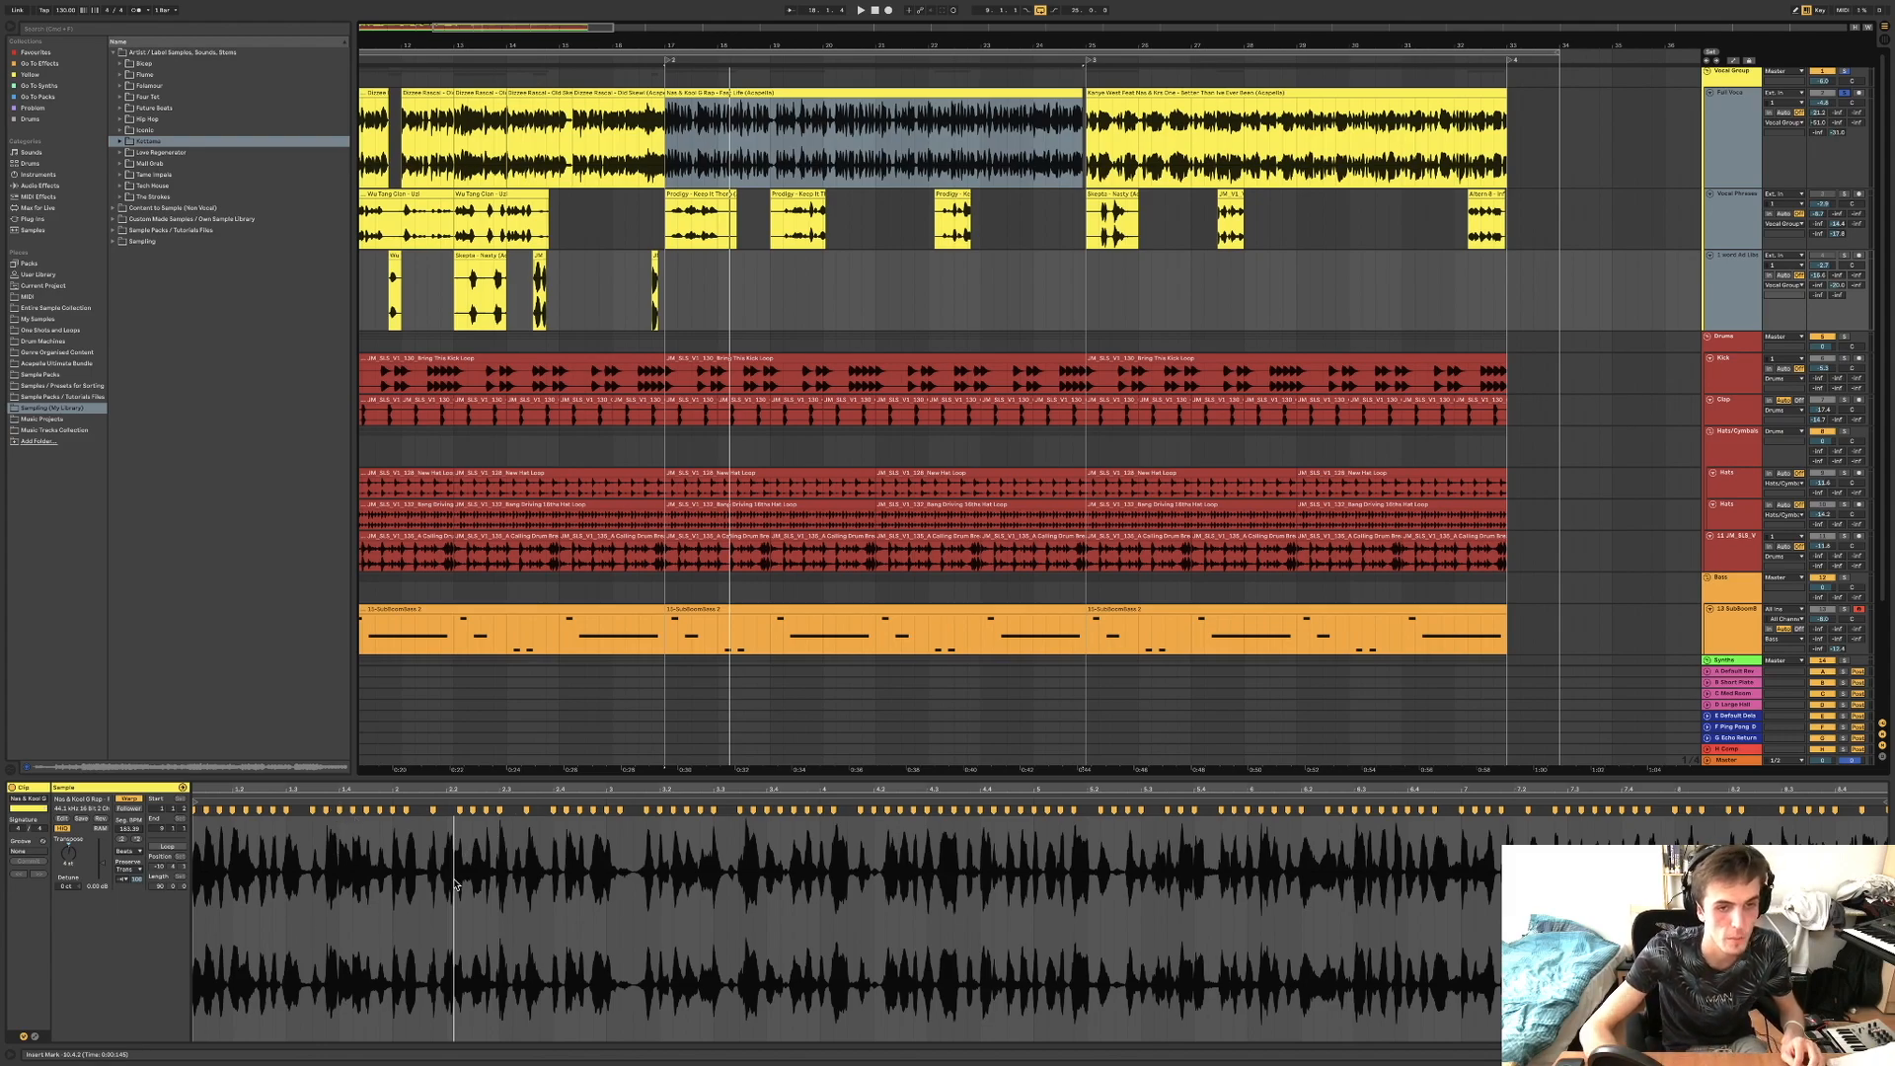
key(super+z)
Play the Nas & Kool G Rap clip while switching its warping off and back on to compare the timing.
key(space)
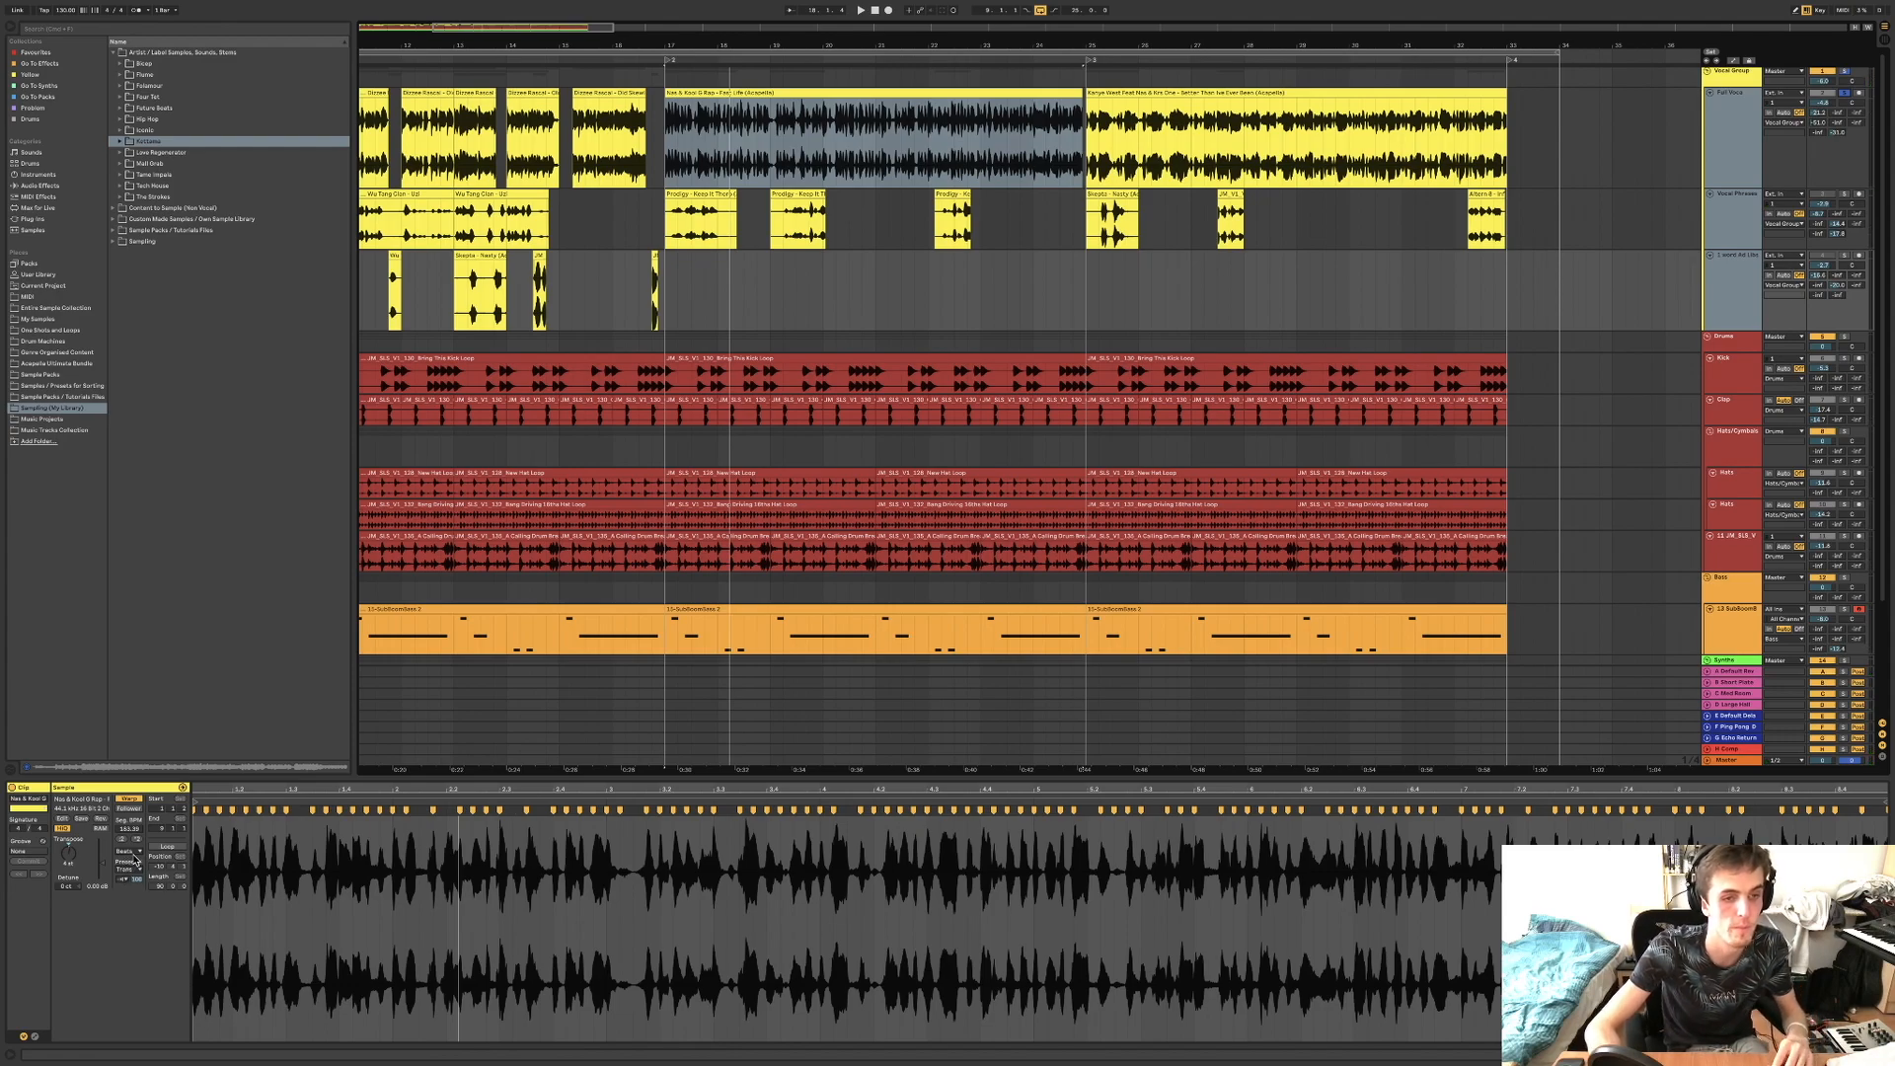
click(131, 801)
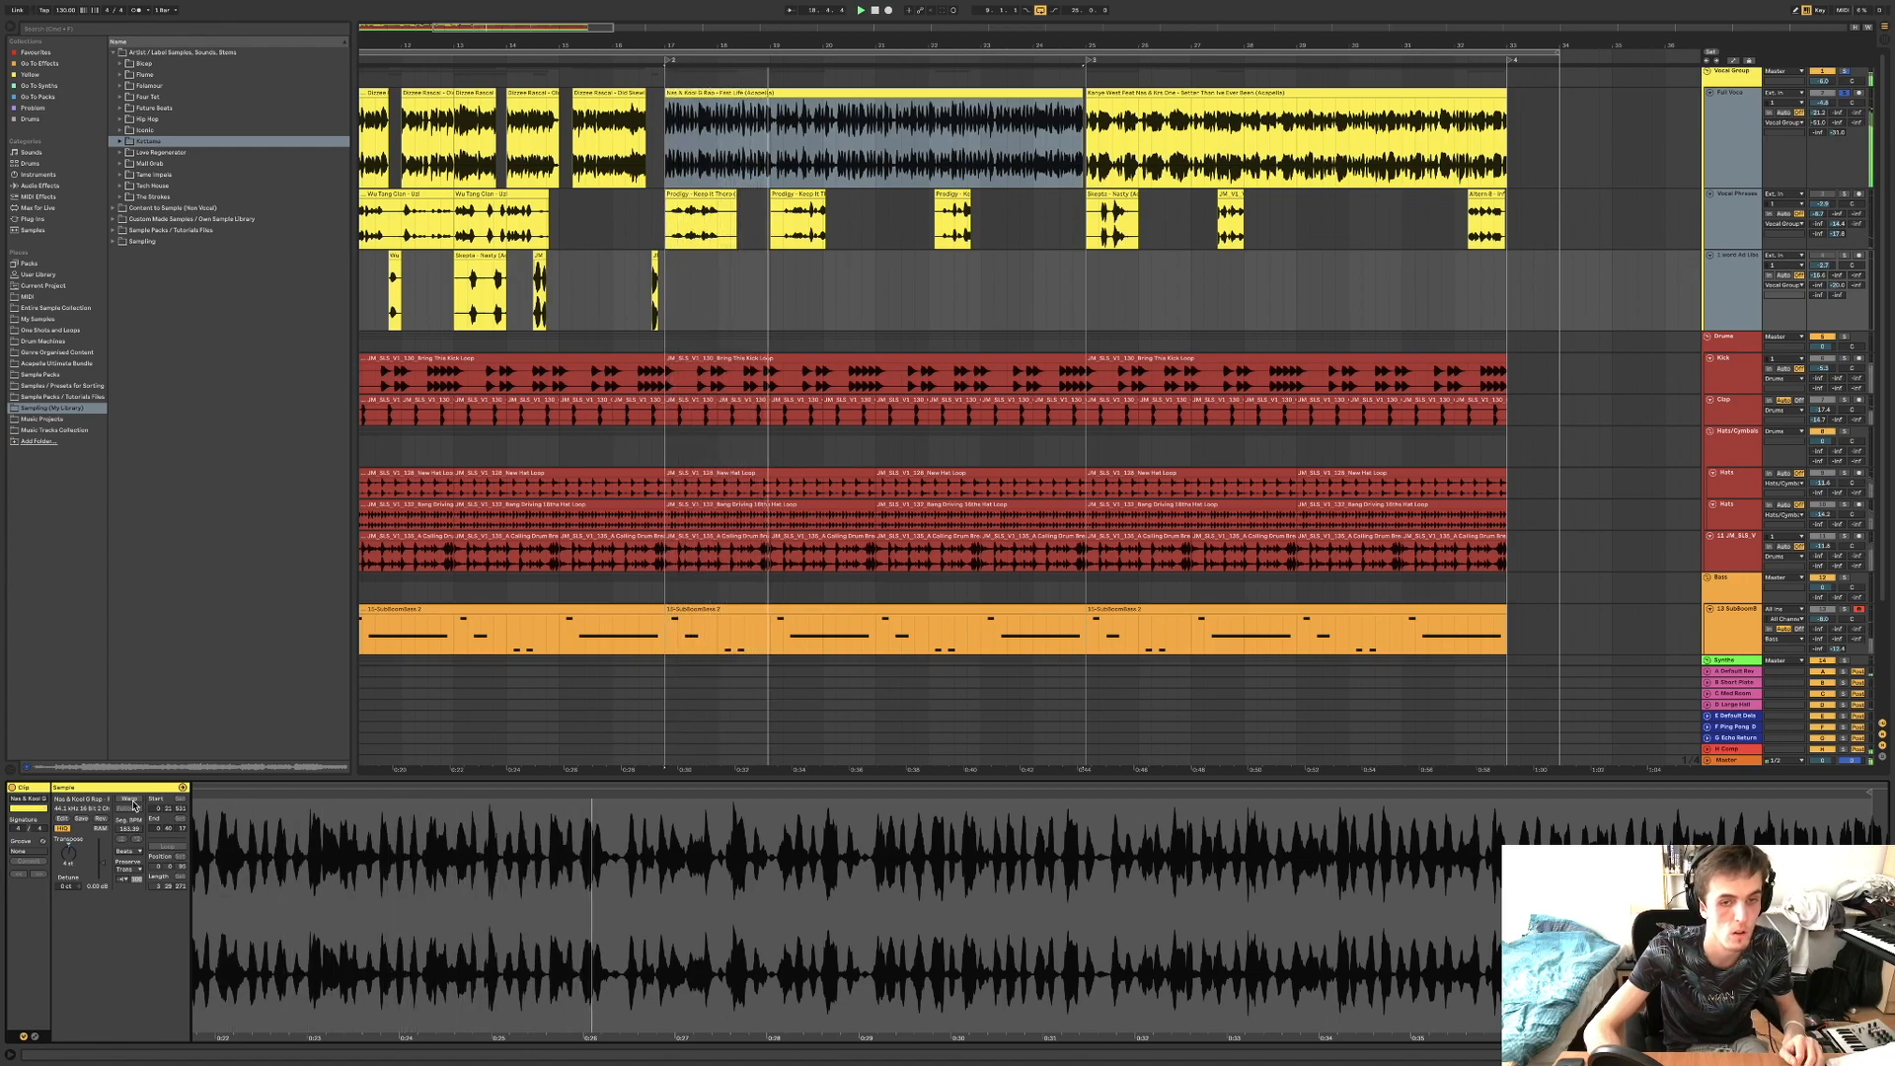
click(133, 804)
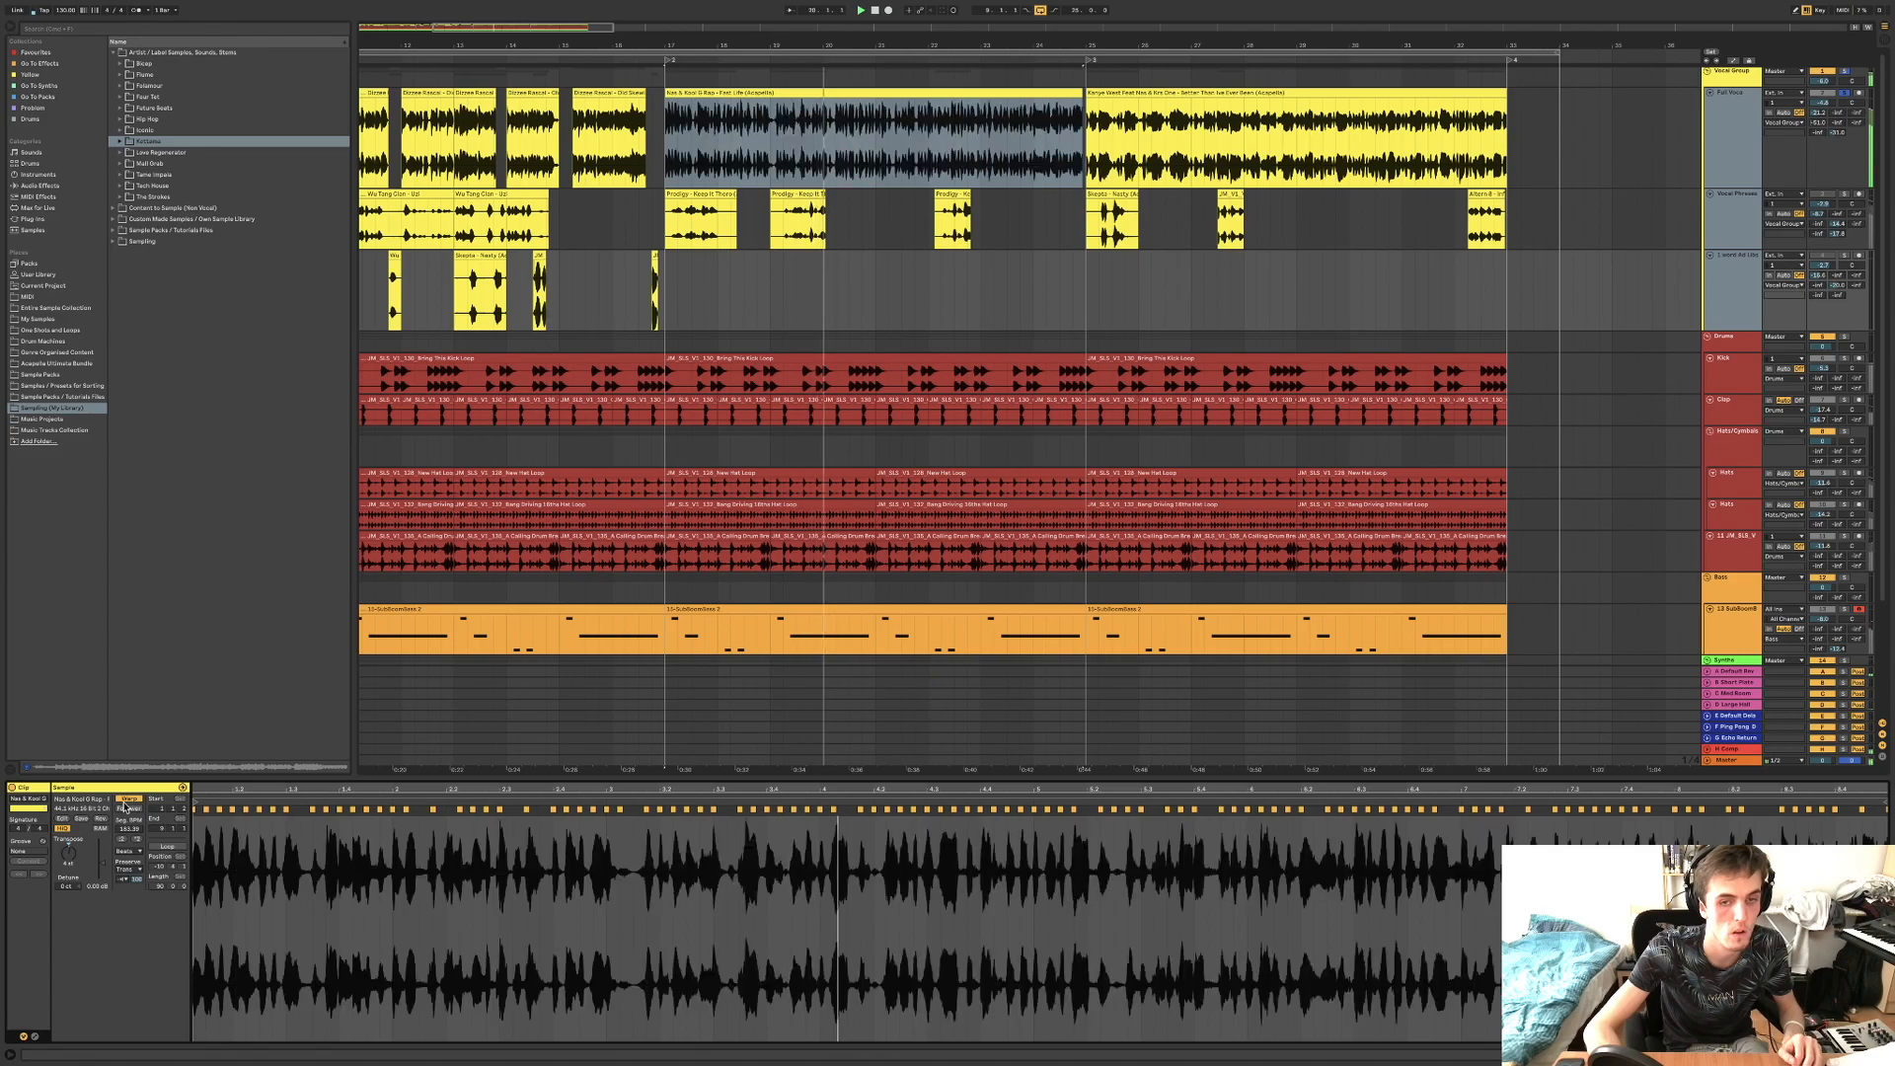
key(space)
Select the Nas & Kool G Rap clip, reset its transposition during playback, and replay it from bar 17.
click(707, 92)
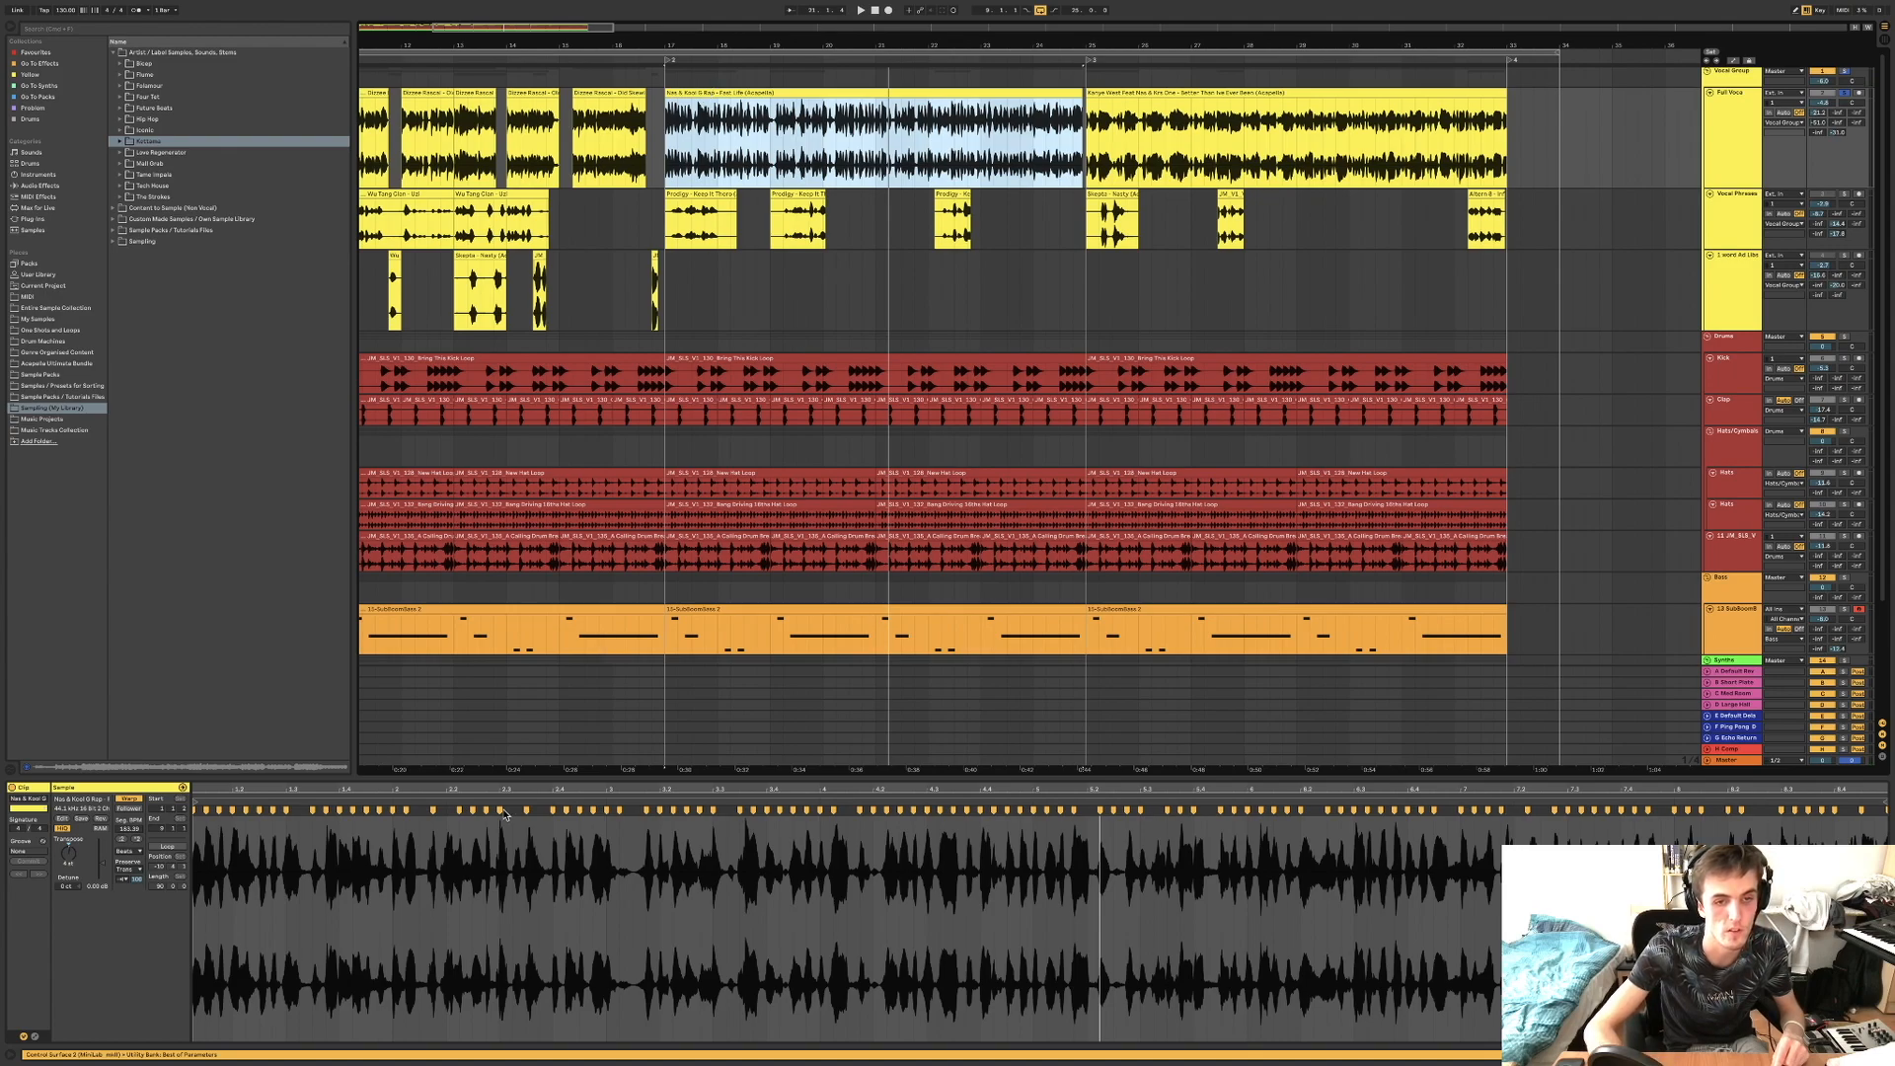
key(space)
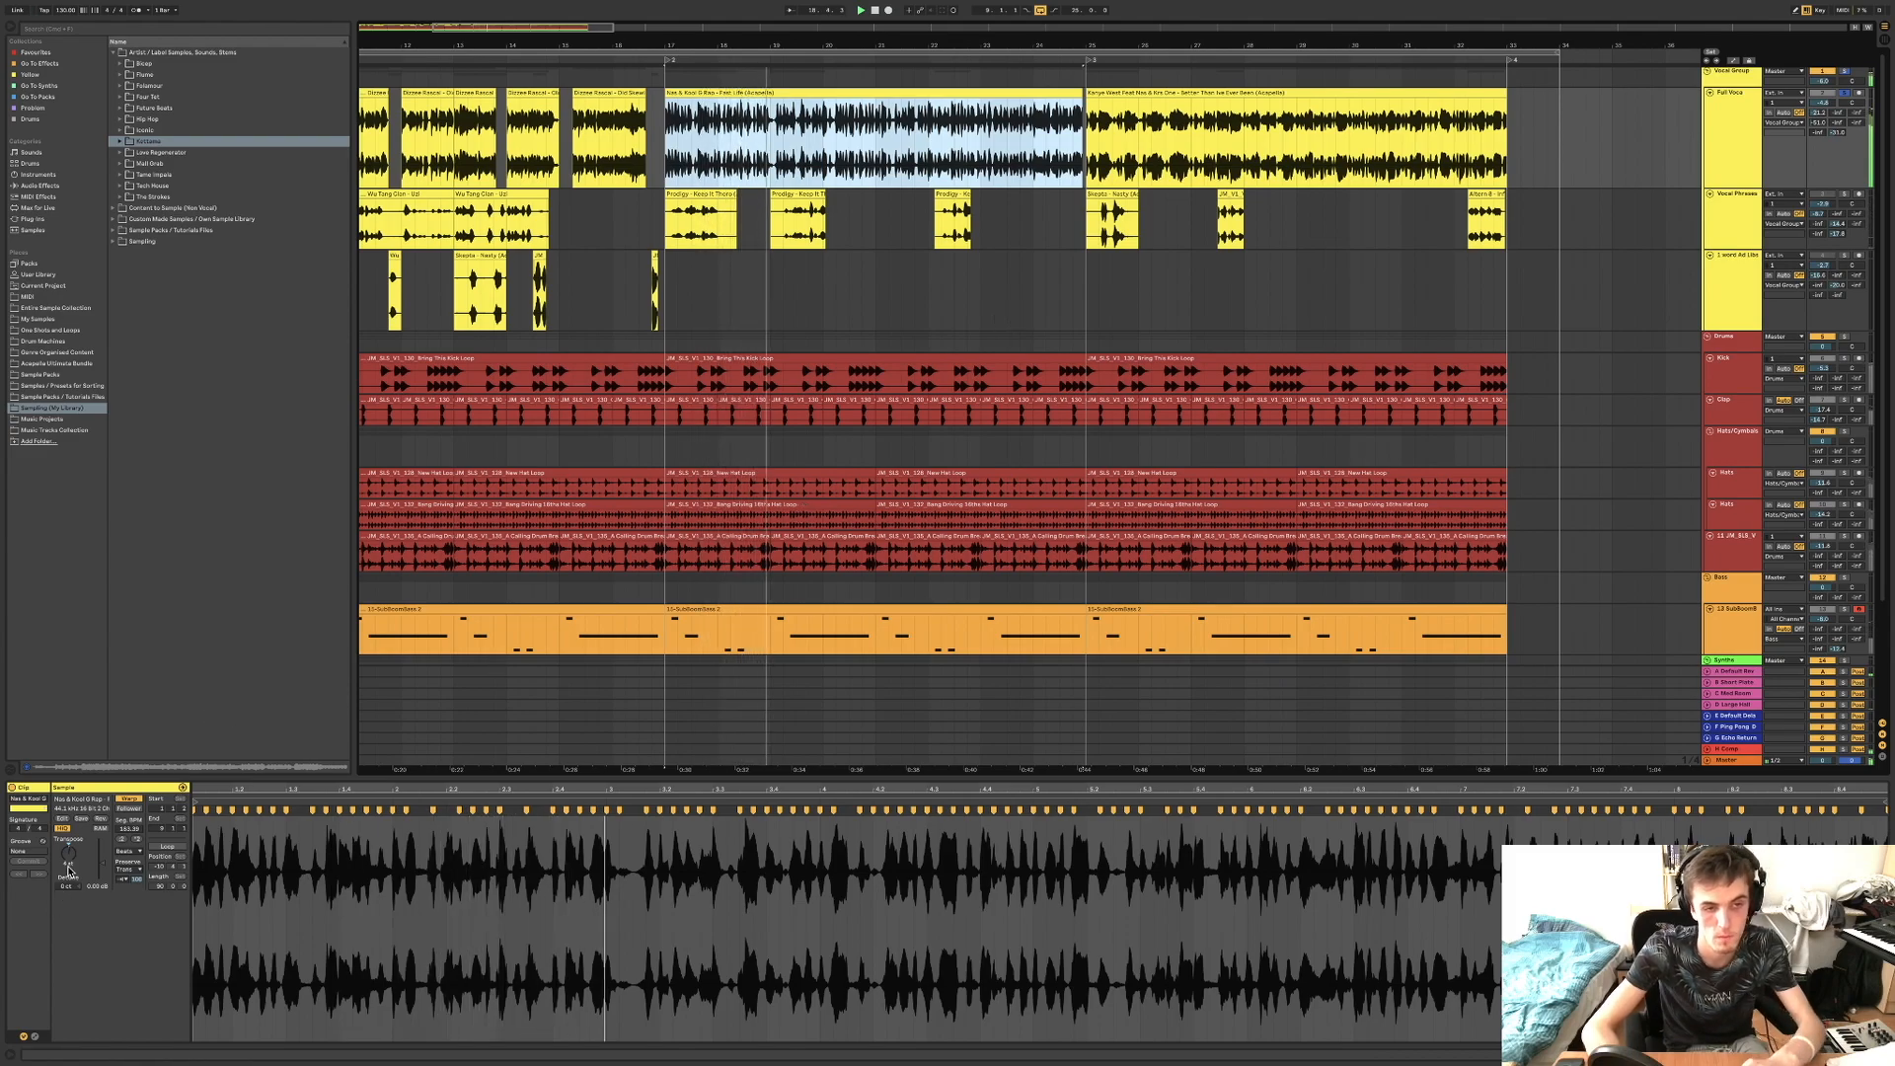
double_click(68, 863)
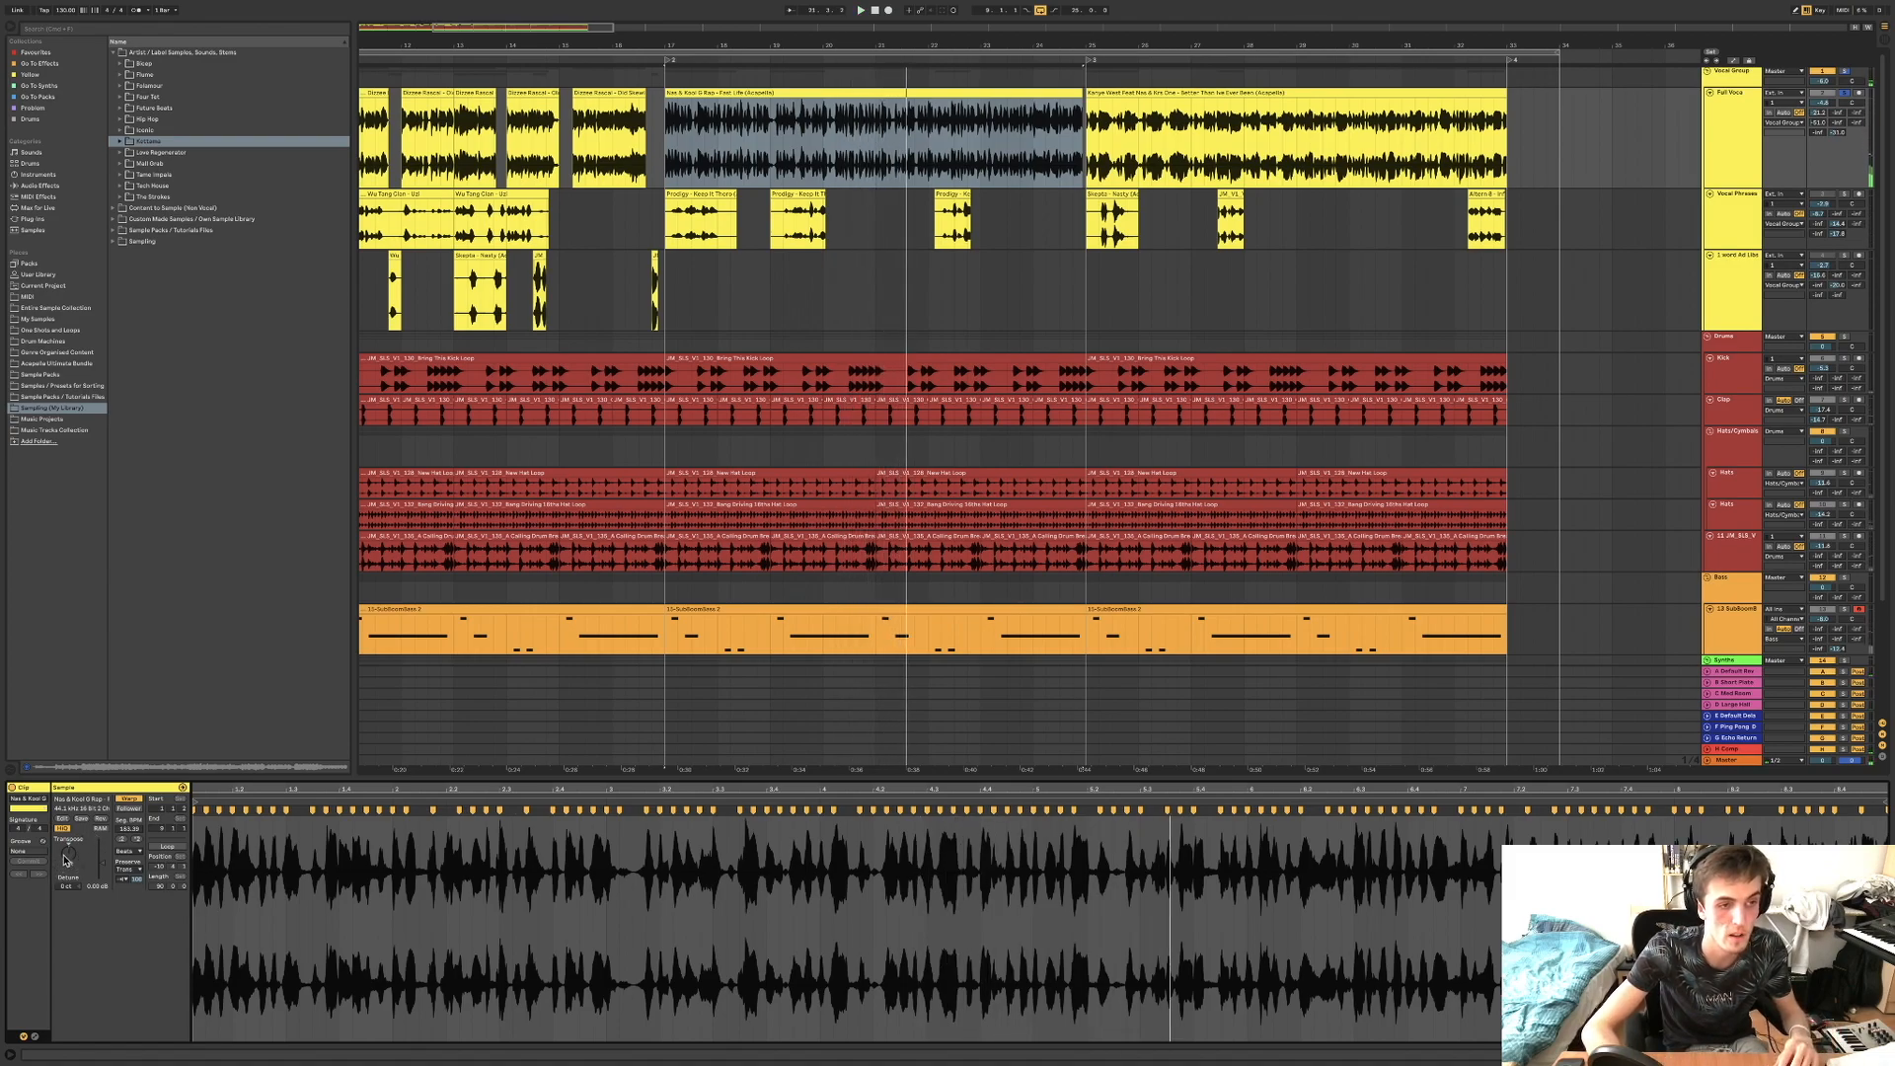
key(space)
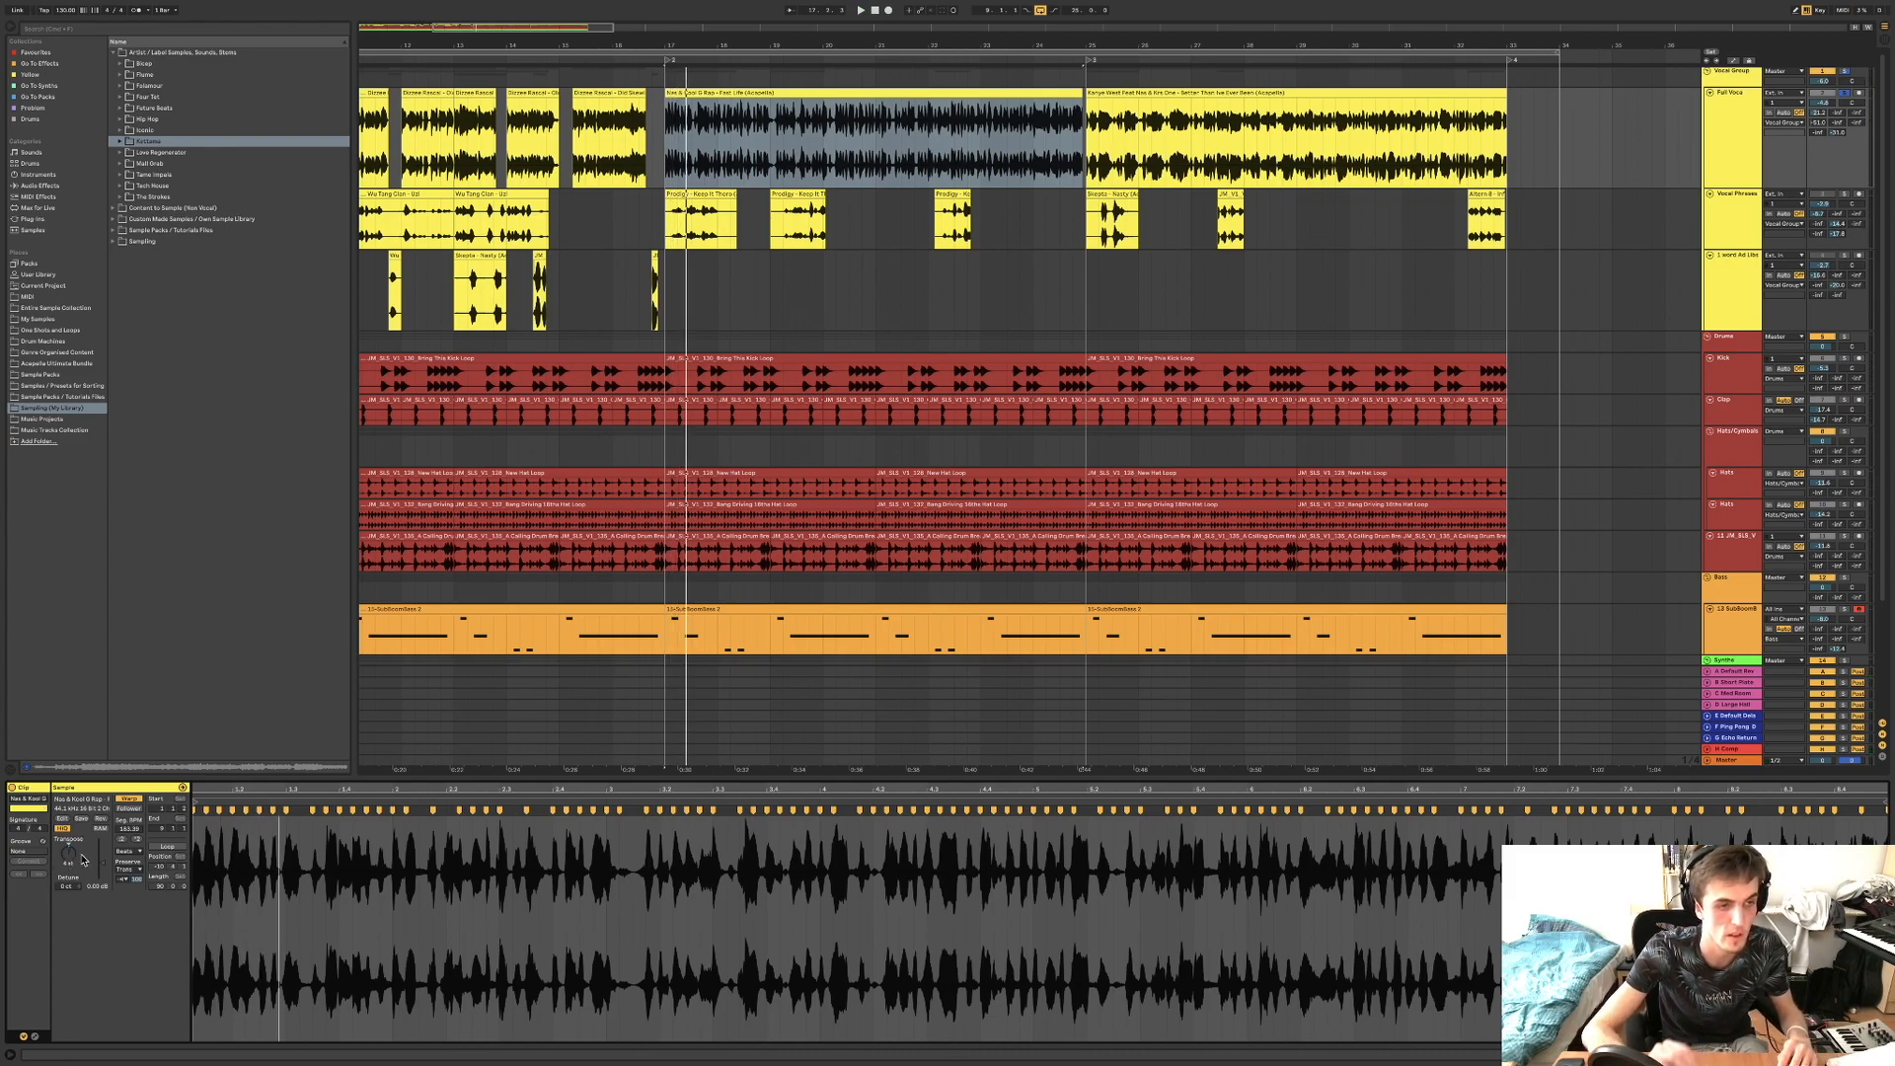
key(space)
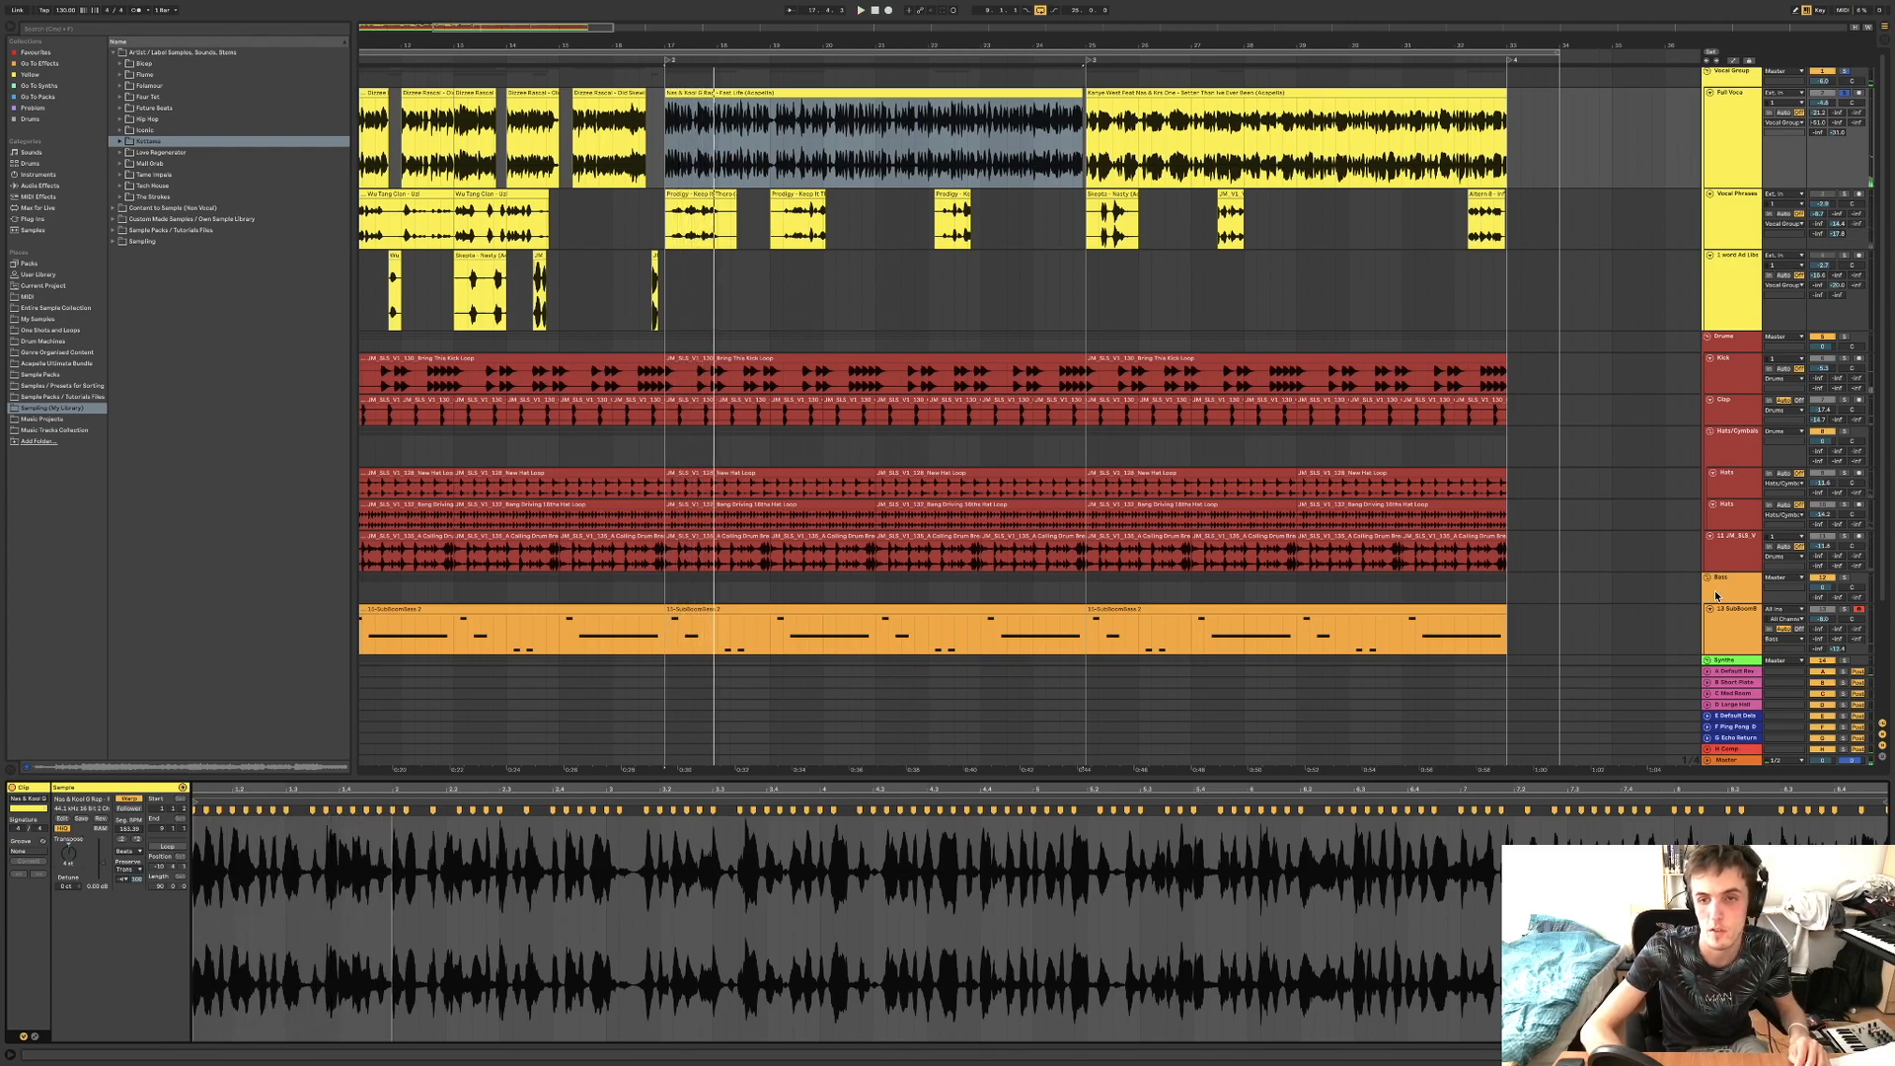
key(space)
key(space)
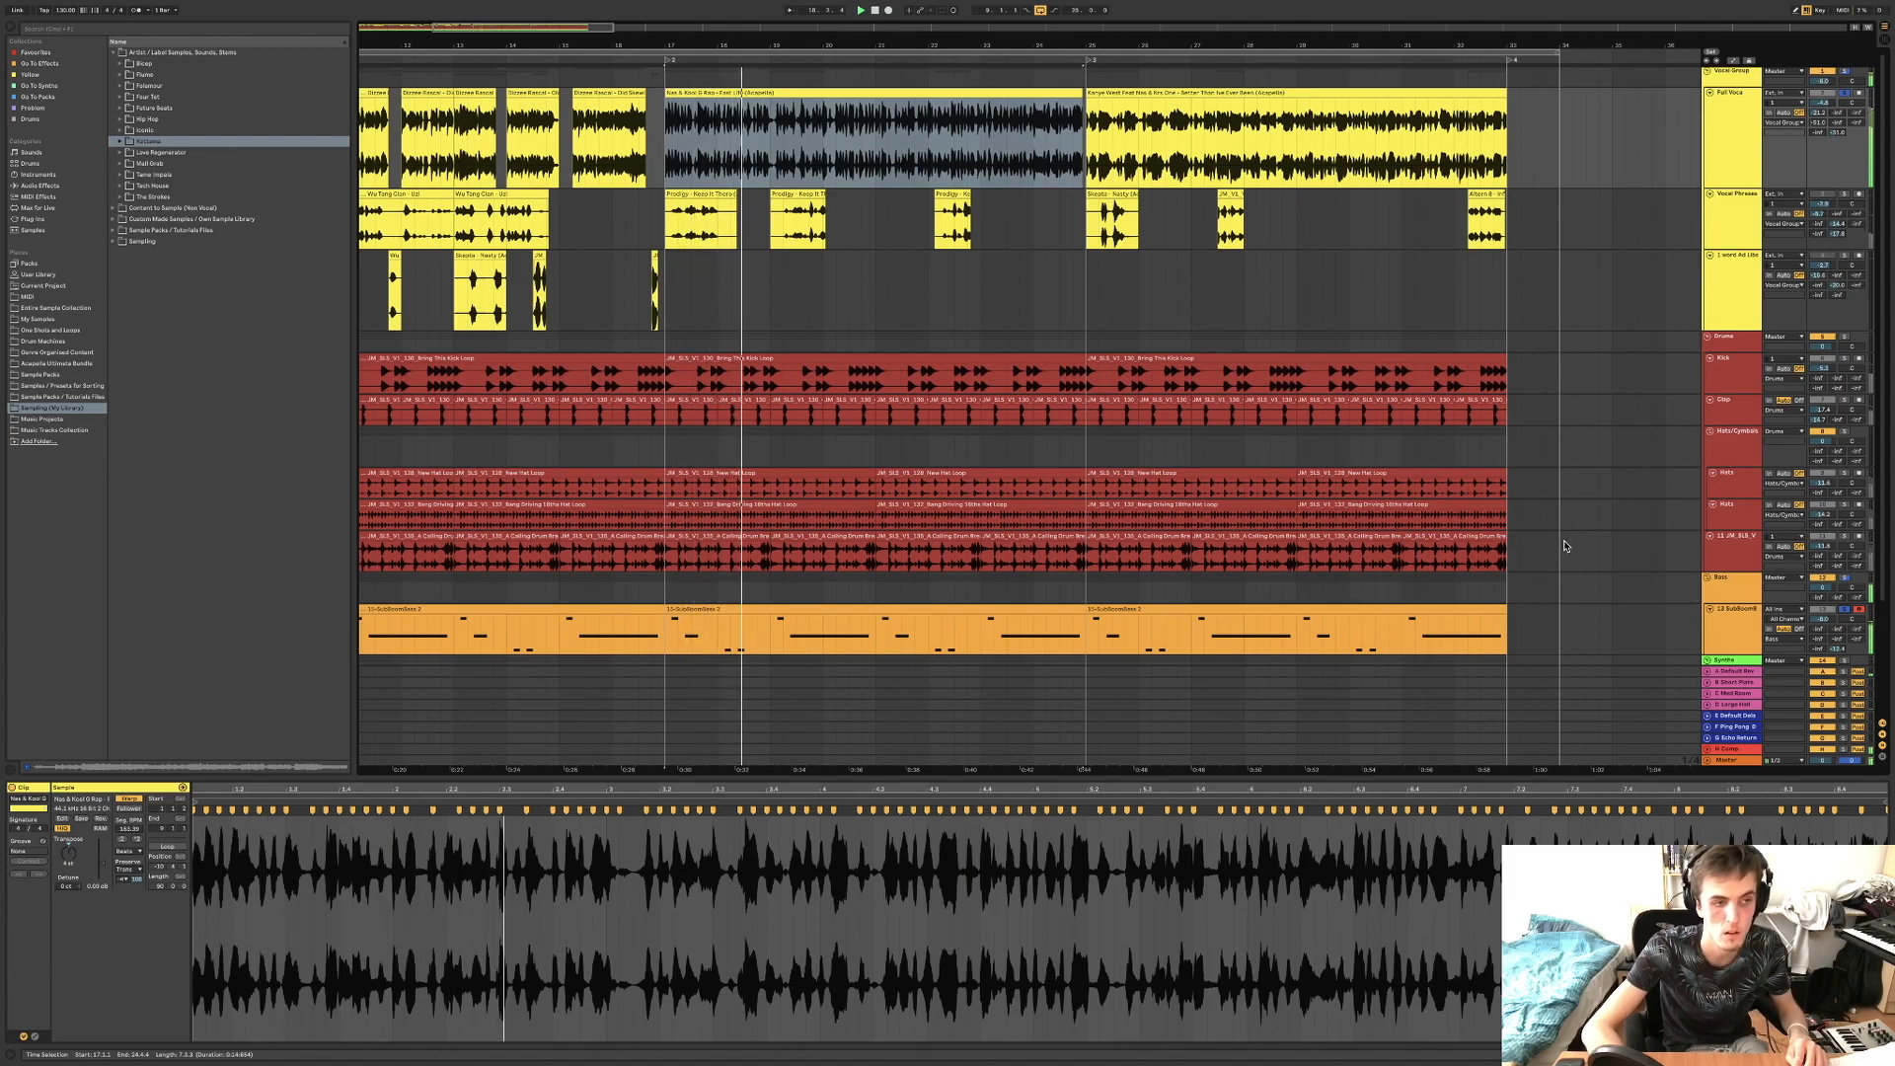
Loop the Nas & Kool G Rap verse from bar 17 and play it against the beat.
scroll(1564, 546, down, 3)
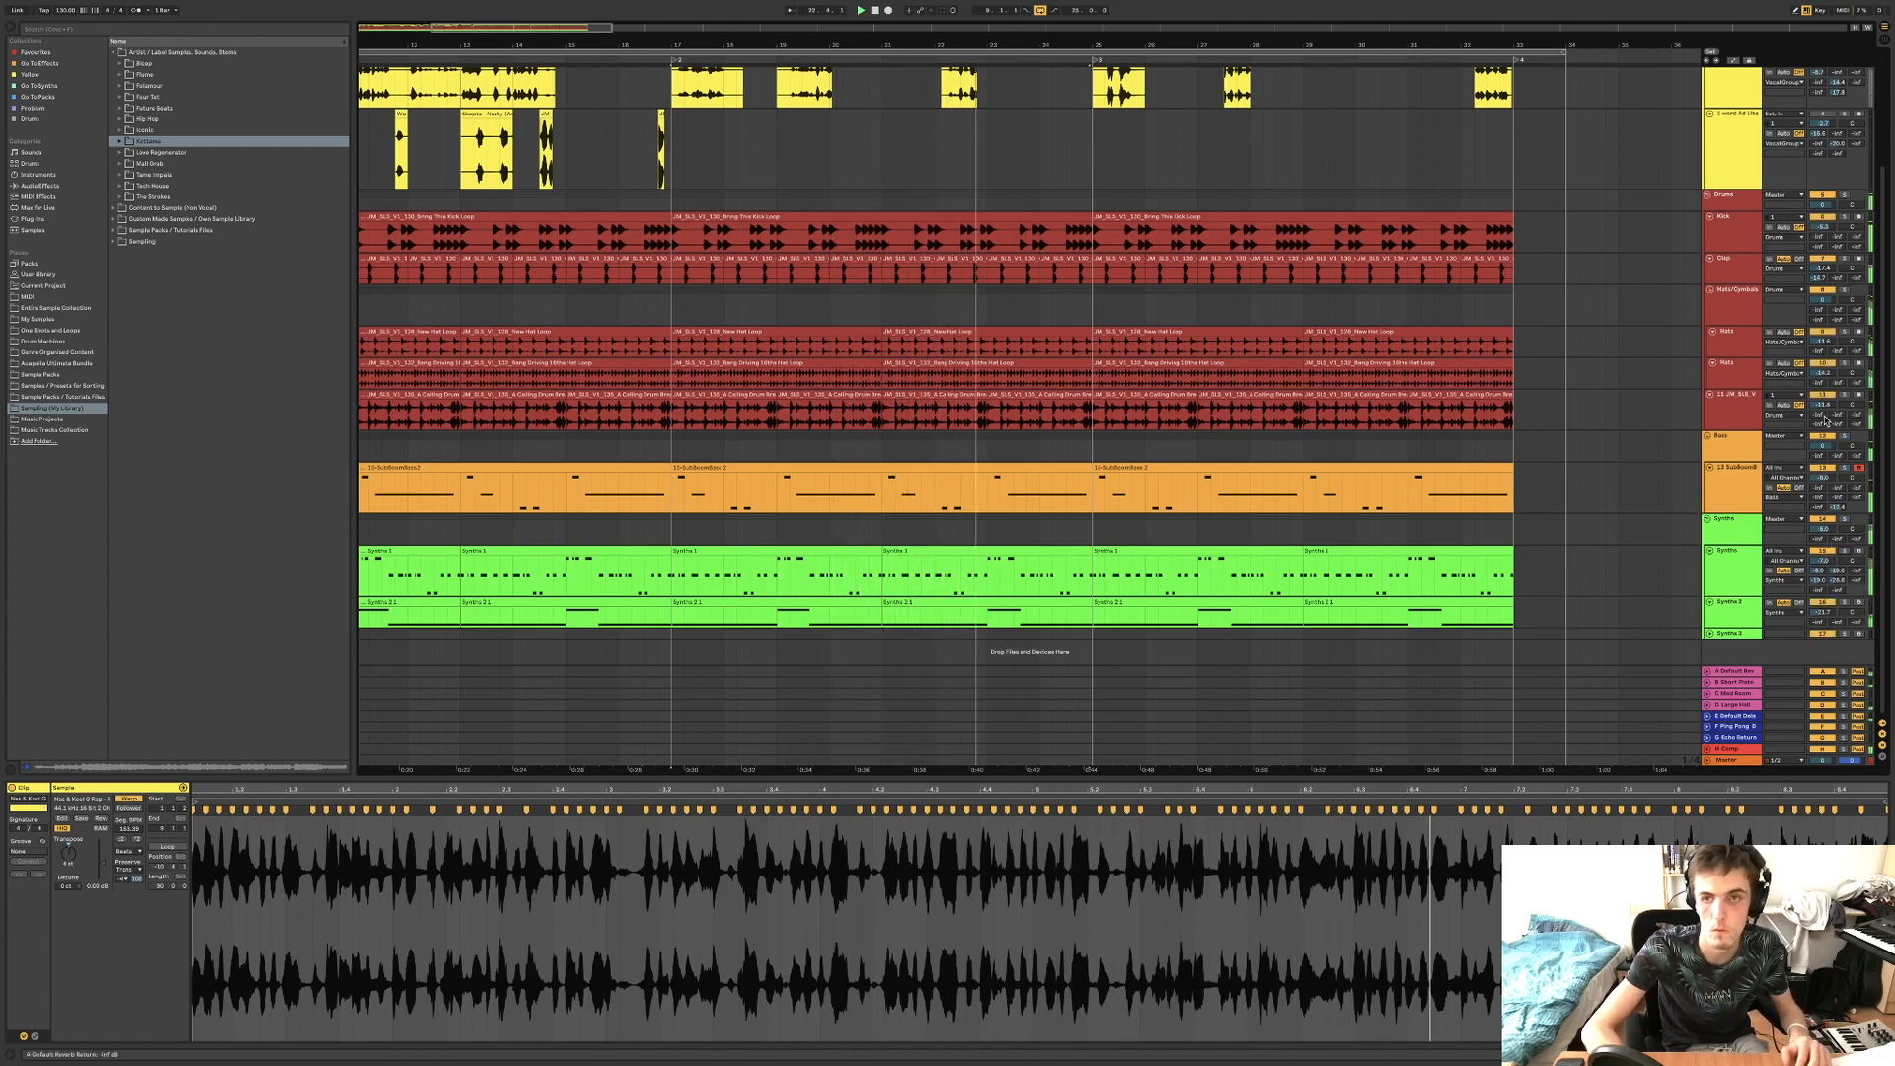
scroll(1825, 414, up, 3)
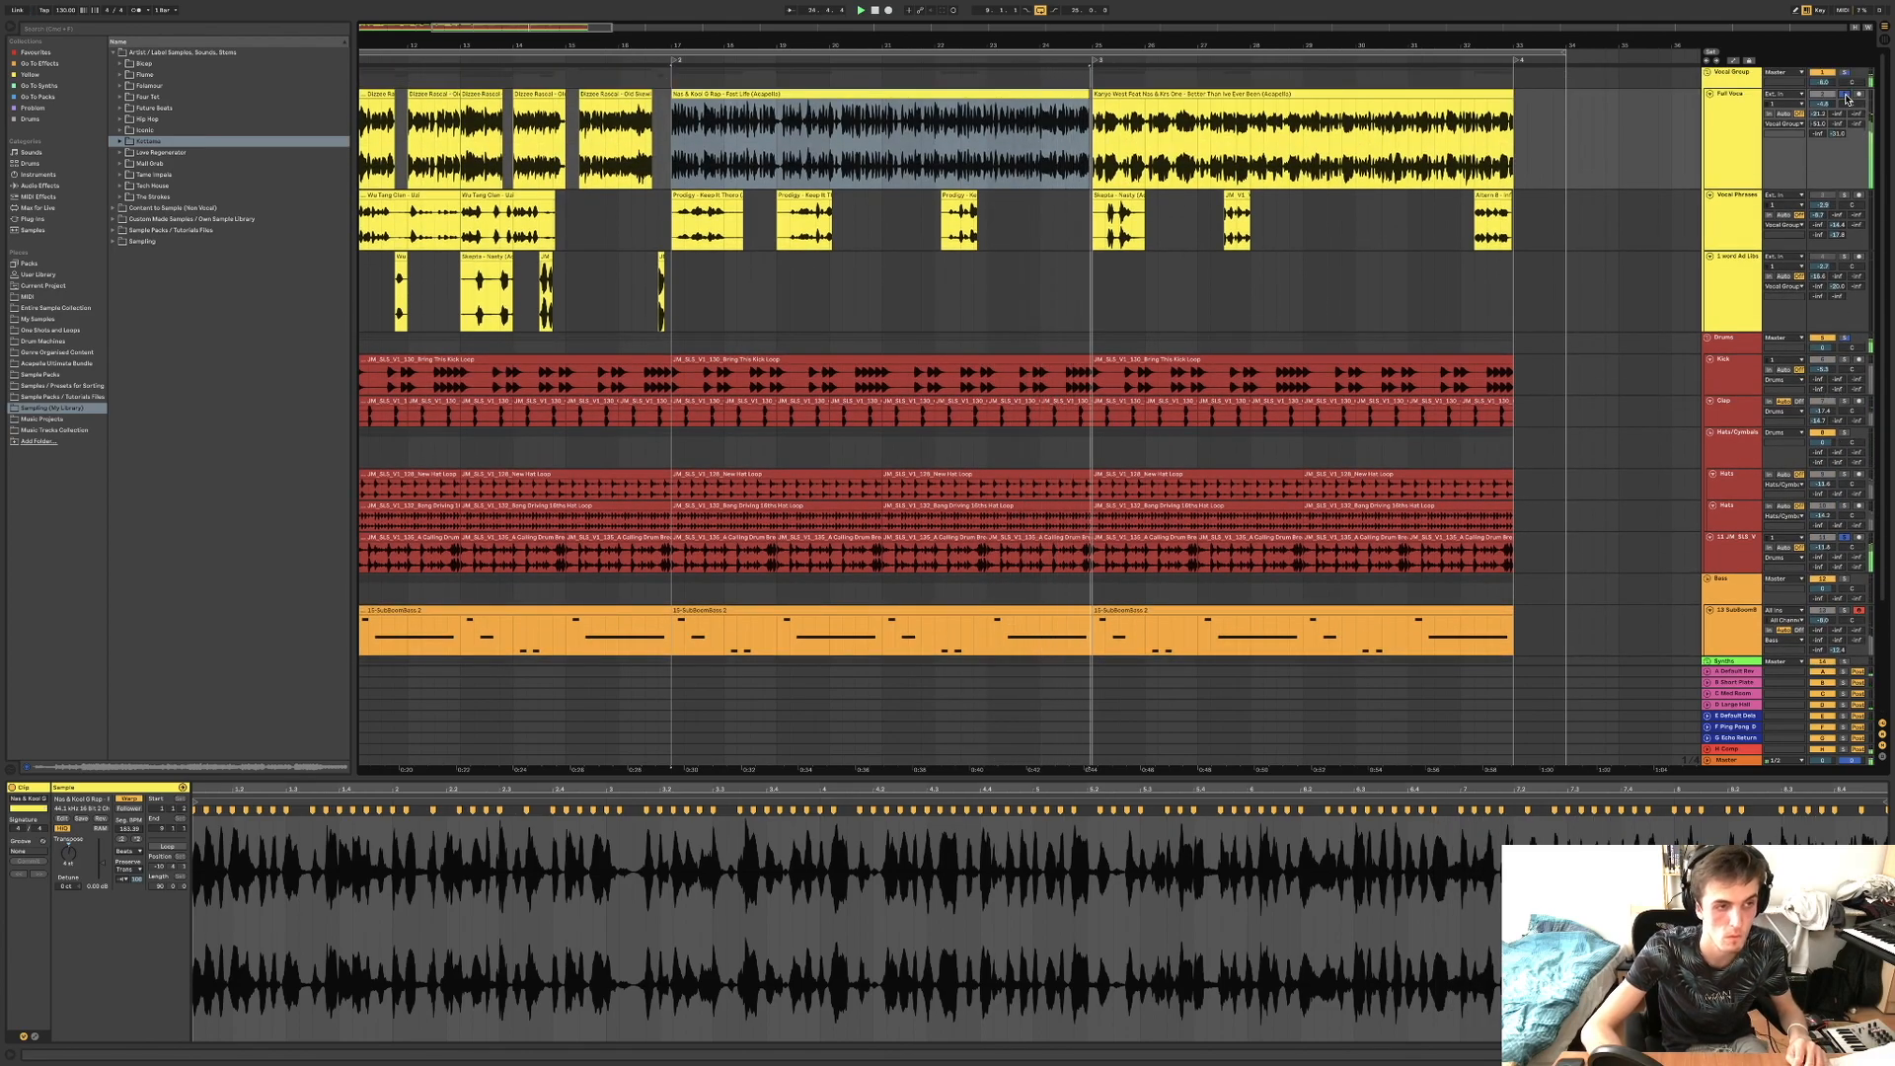
click(943, 88)
key(space)
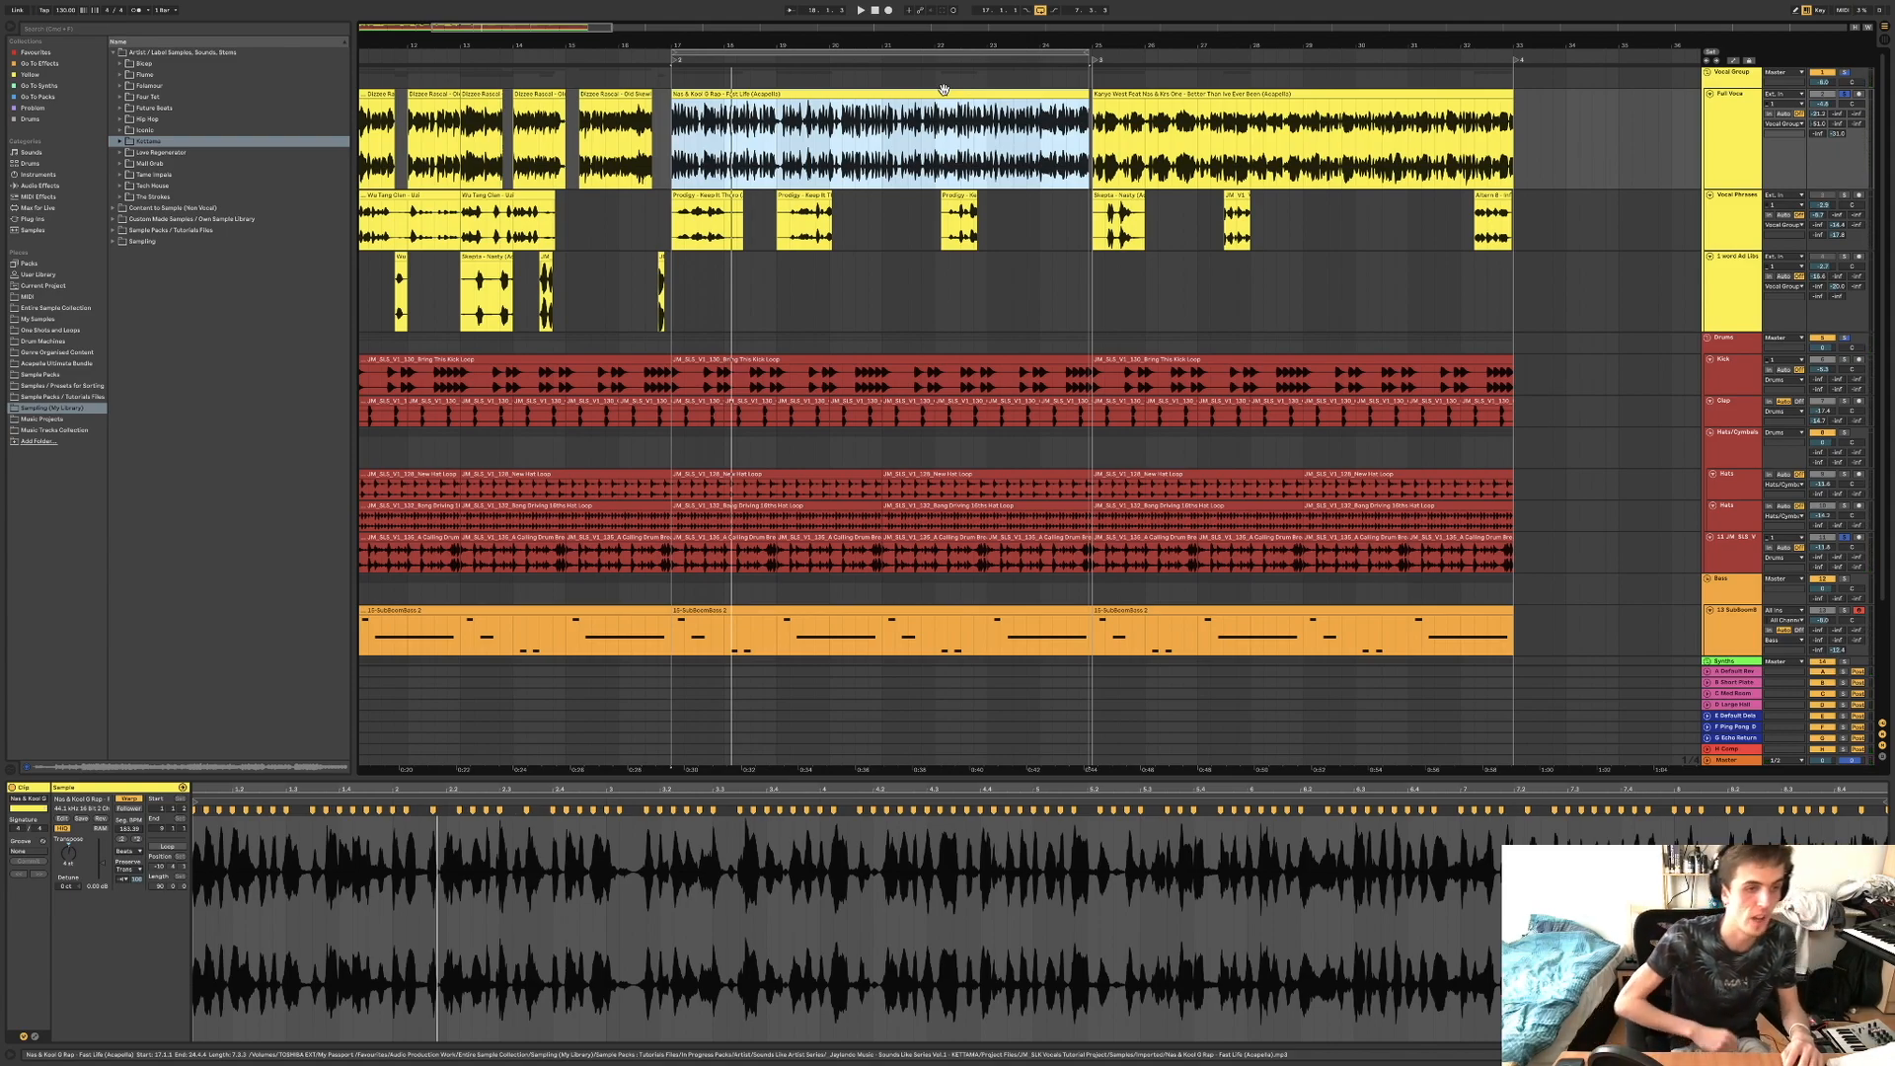
key(space)
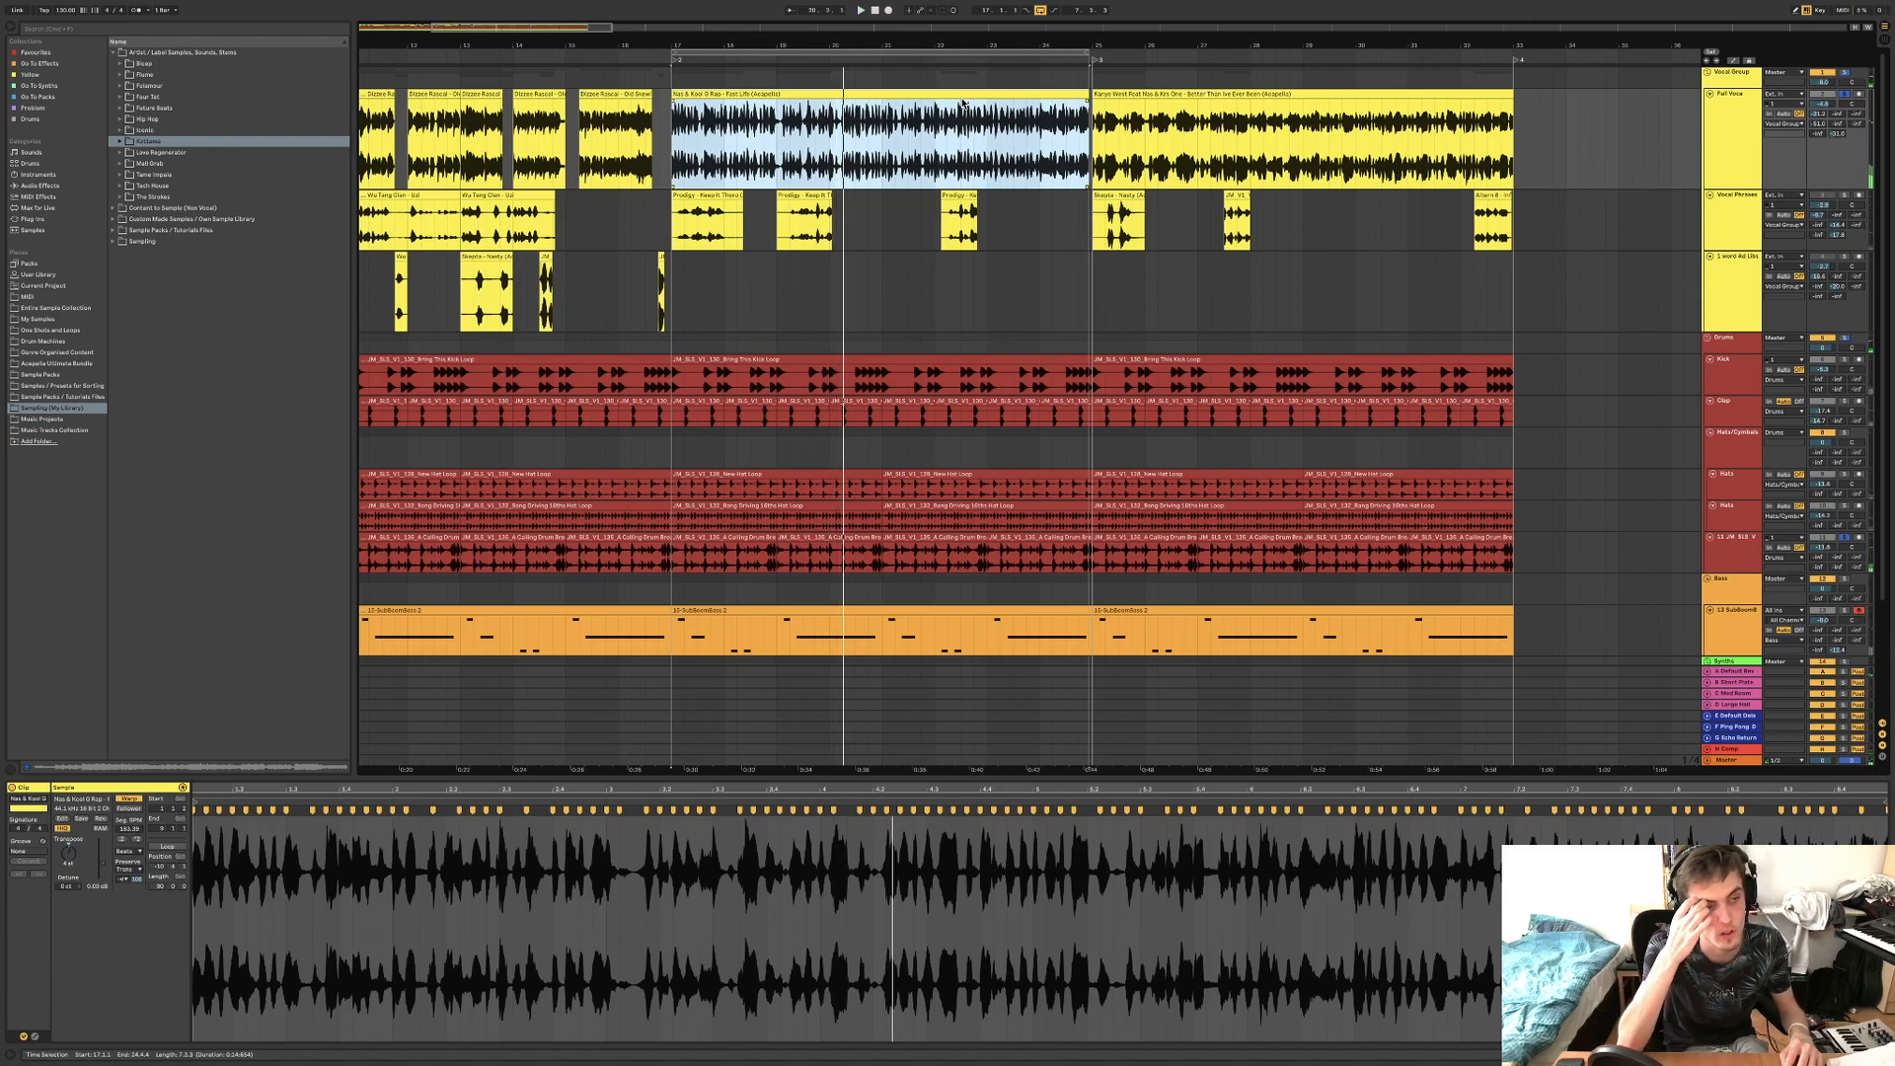
key(space)
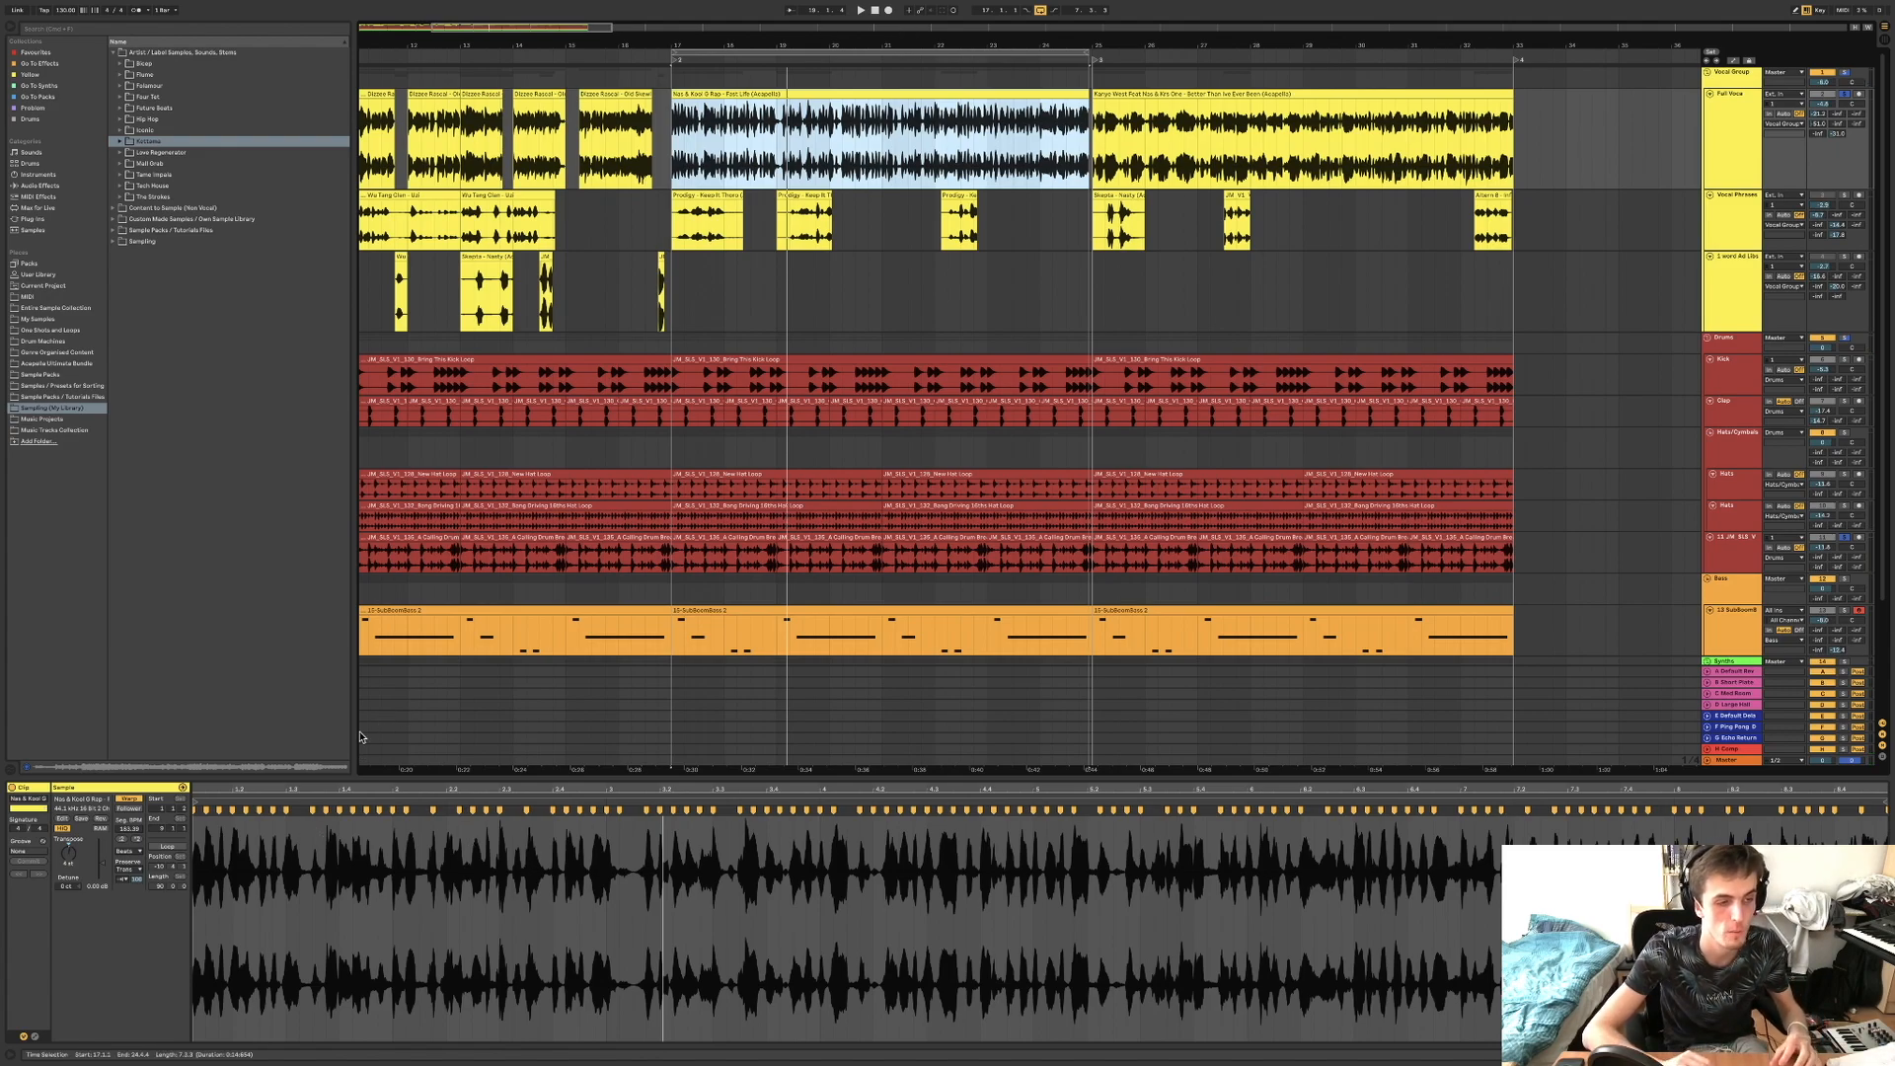
Try the Complex and Complex Pro warp modes on the Nas & Kool G Rap clip while it plays, returning to Complex.
click(129, 852)
click(136, 898)
key(space)
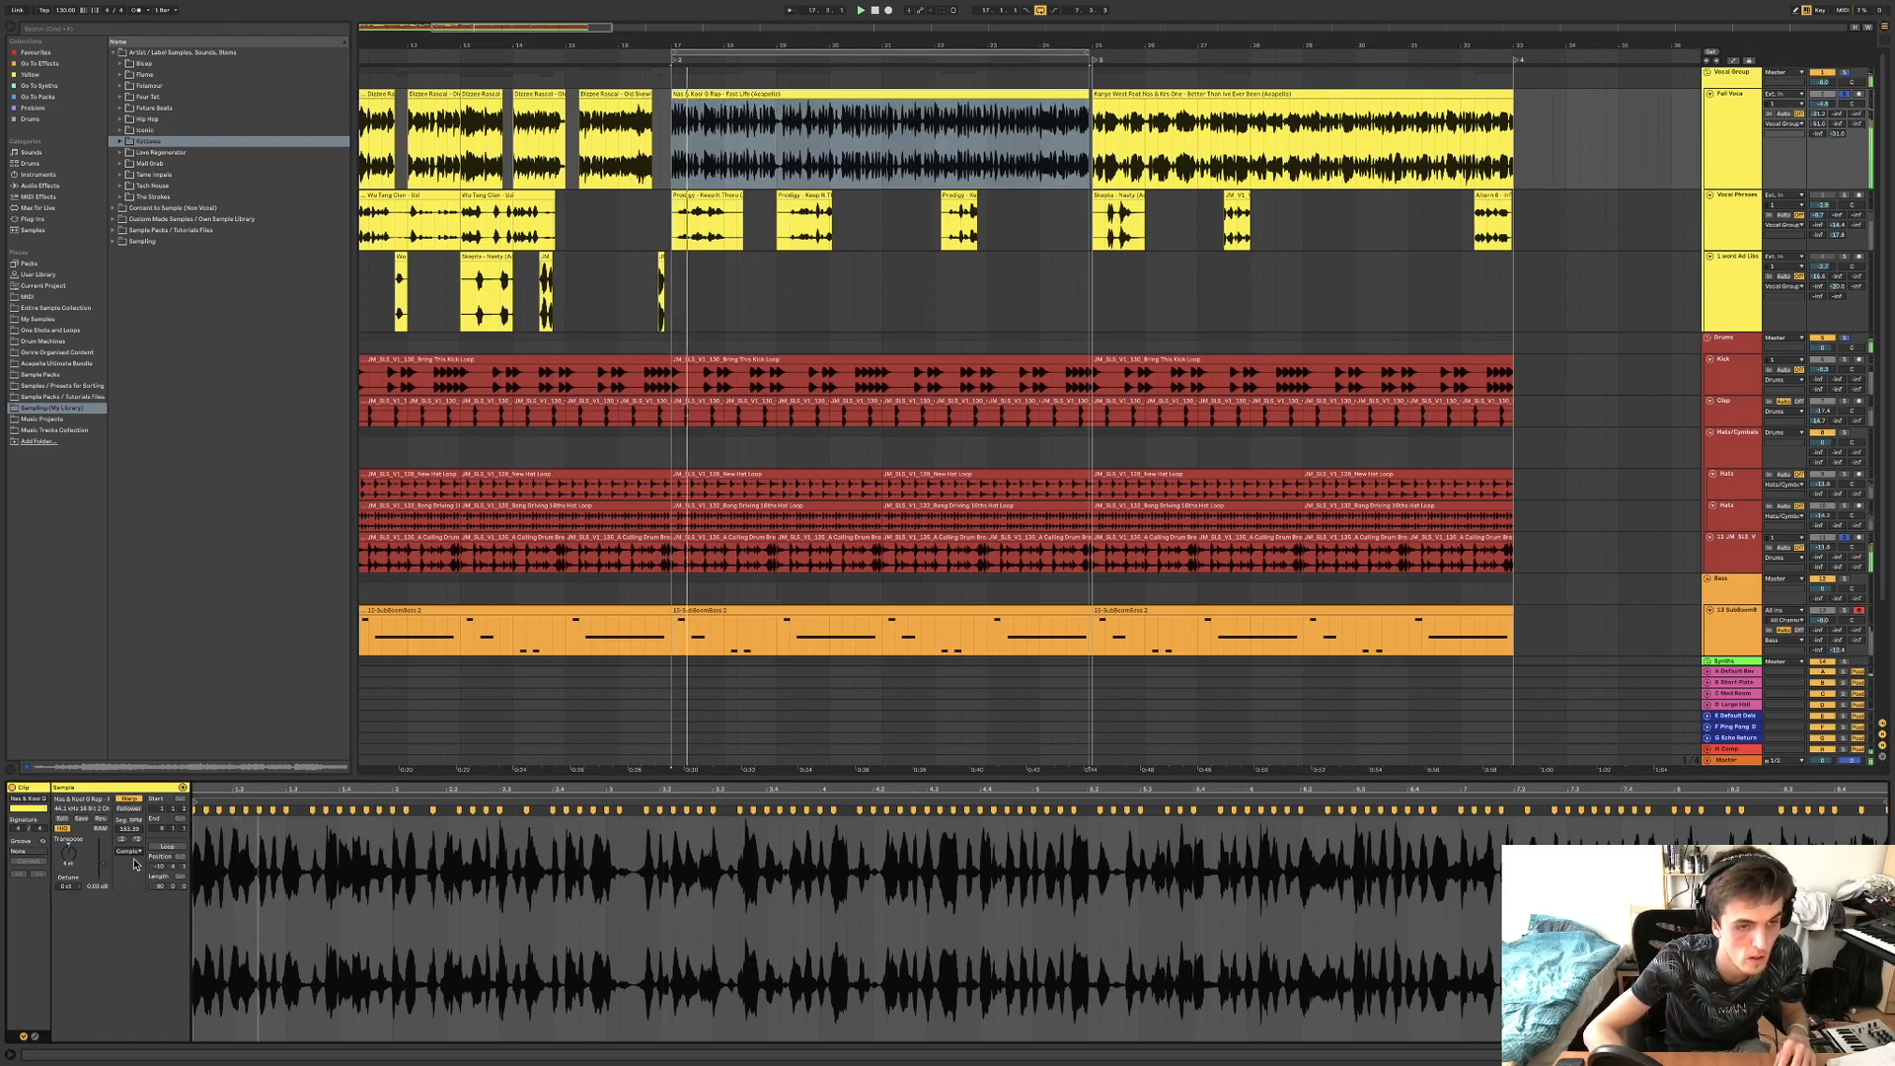
click(136, 854)
click(132, 863)
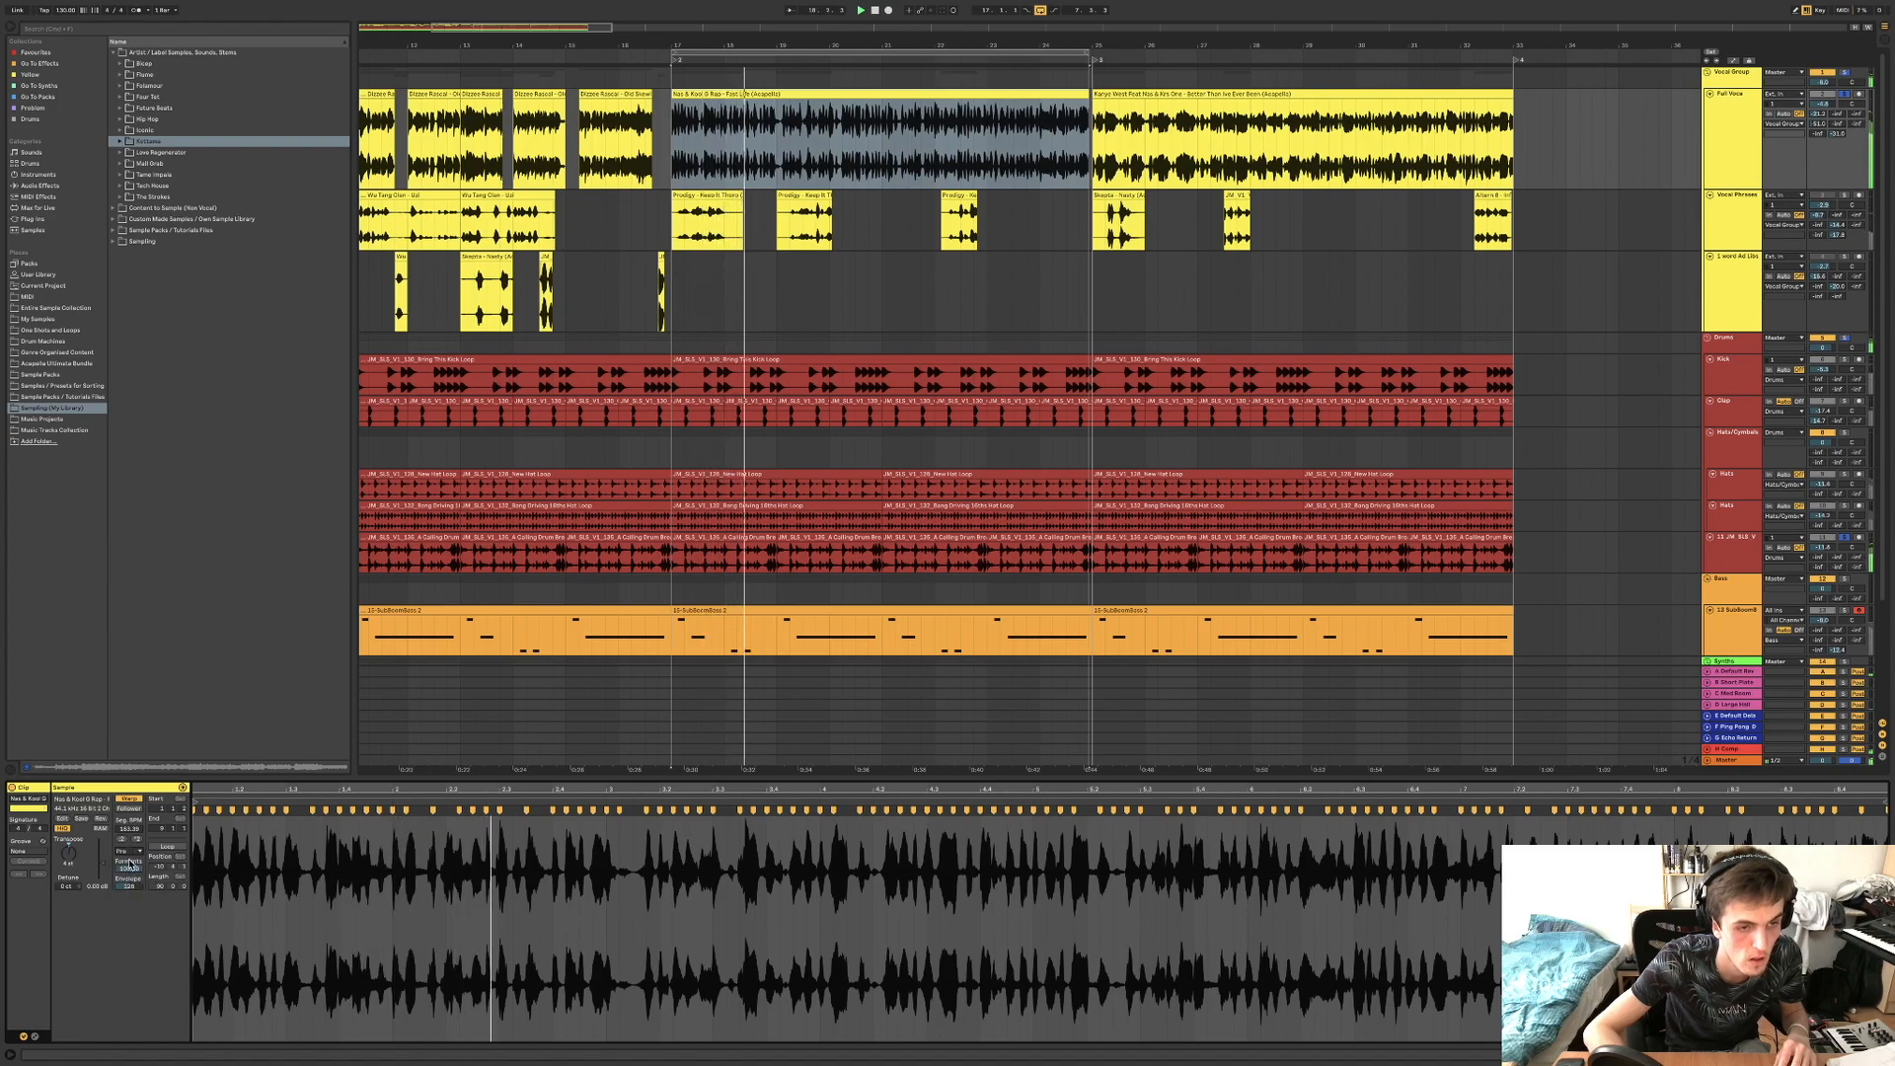
click(128, 852)
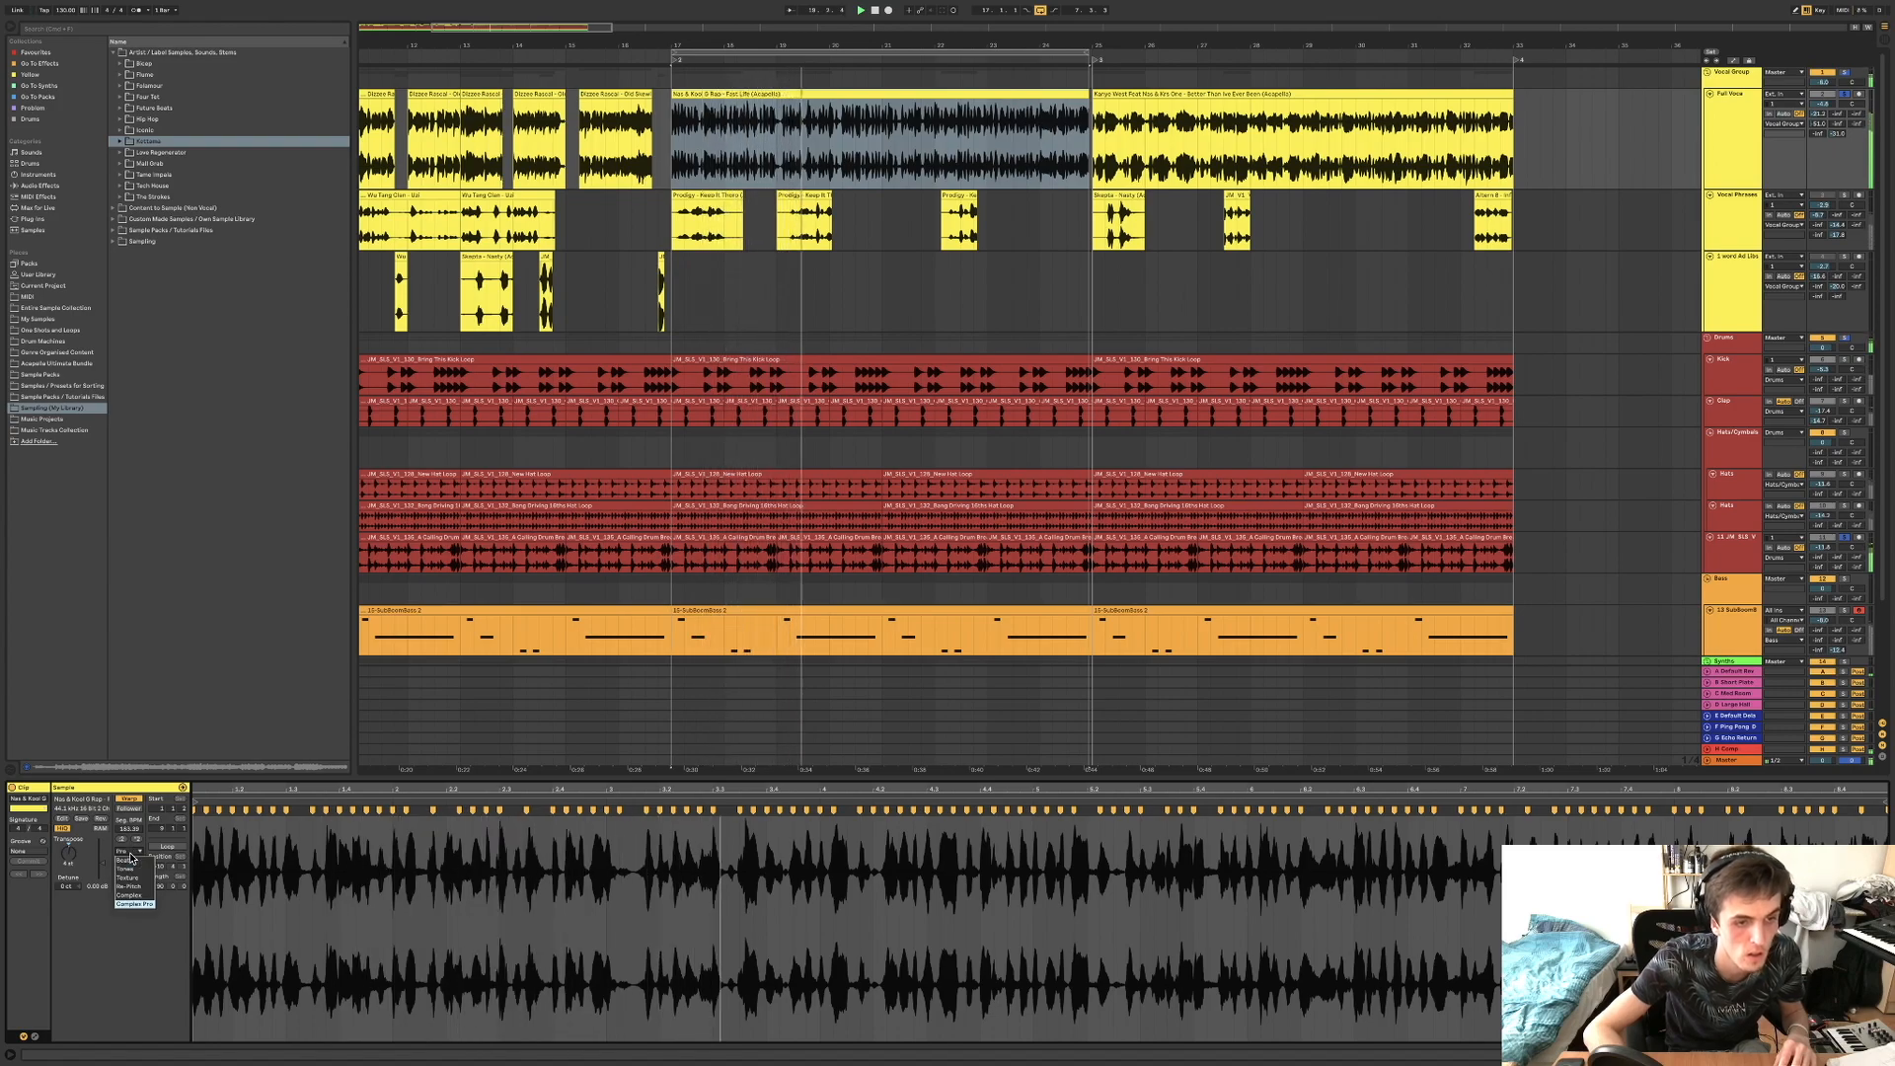
click(128, 895)
Try the Re-Pitch and Tones warp modes on the Nas & Kool G Rap clip, and return it to Beats.
click(129, 851)
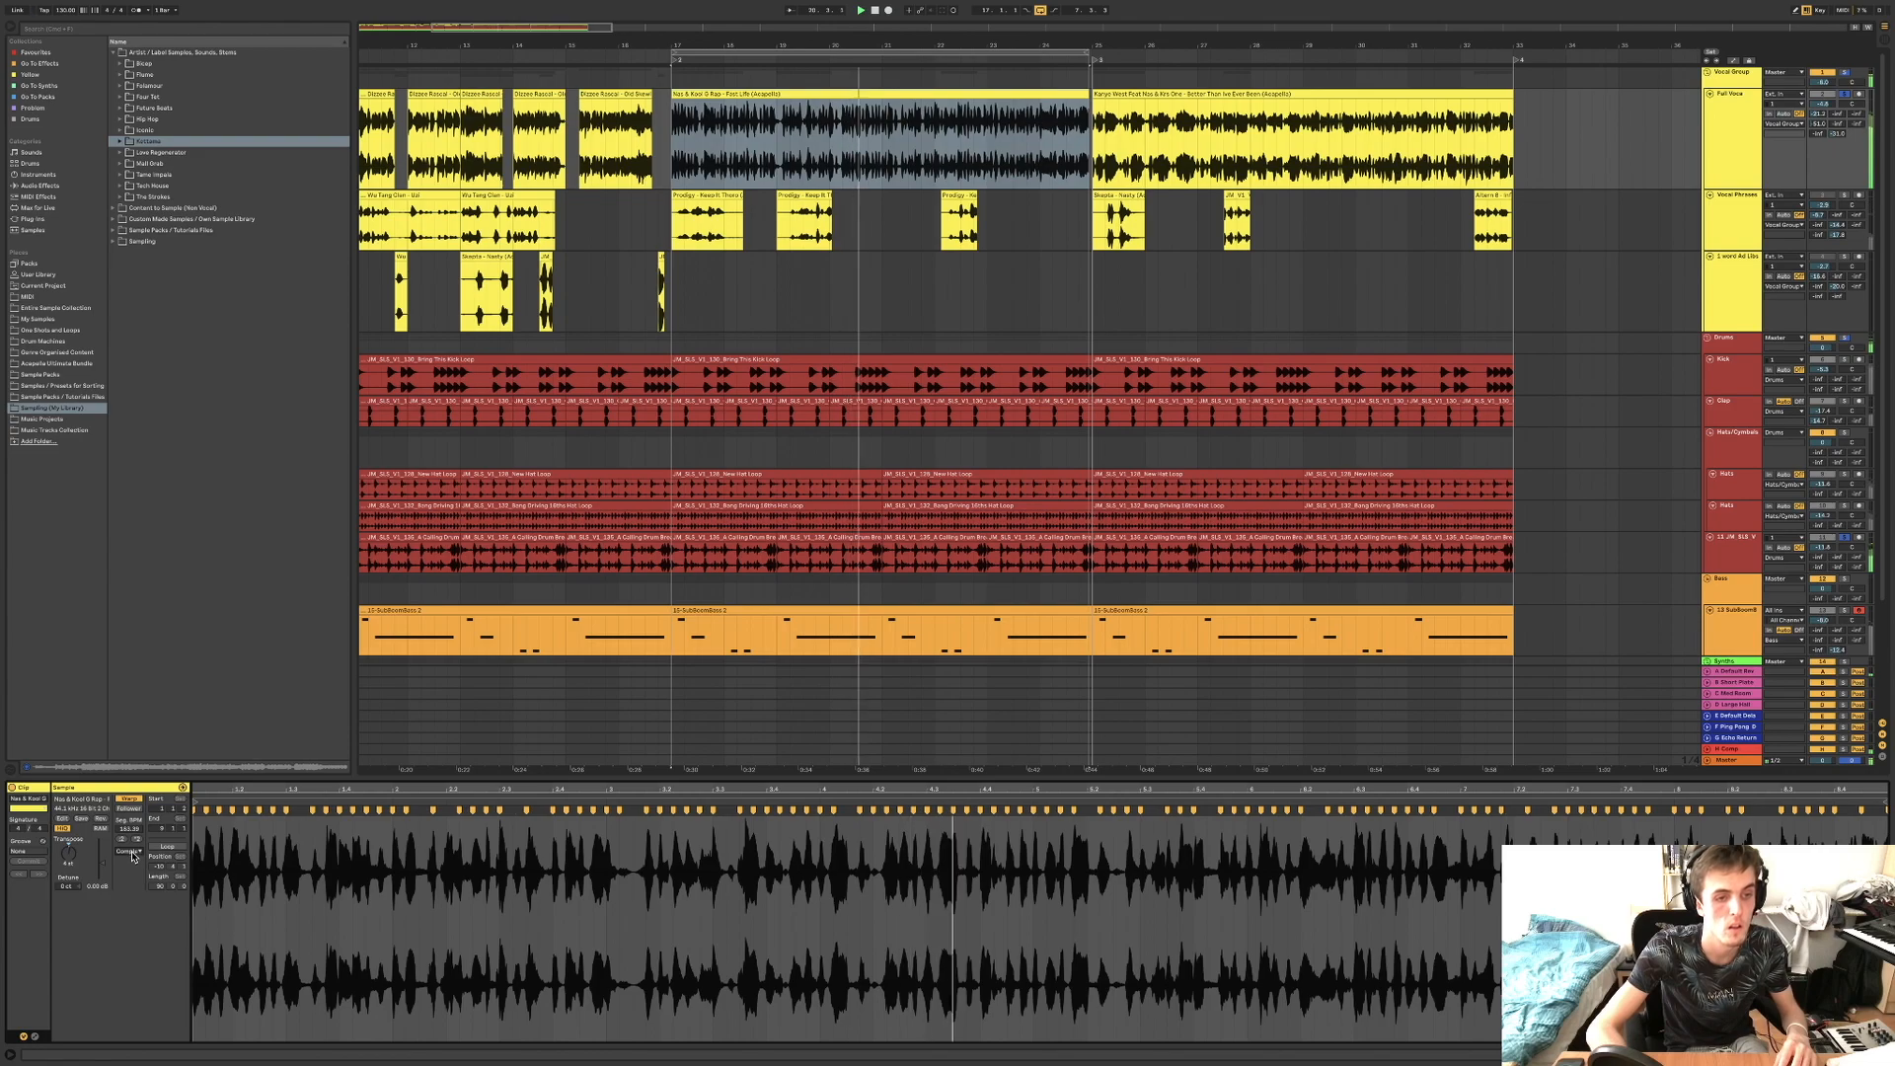
click(130, 886)
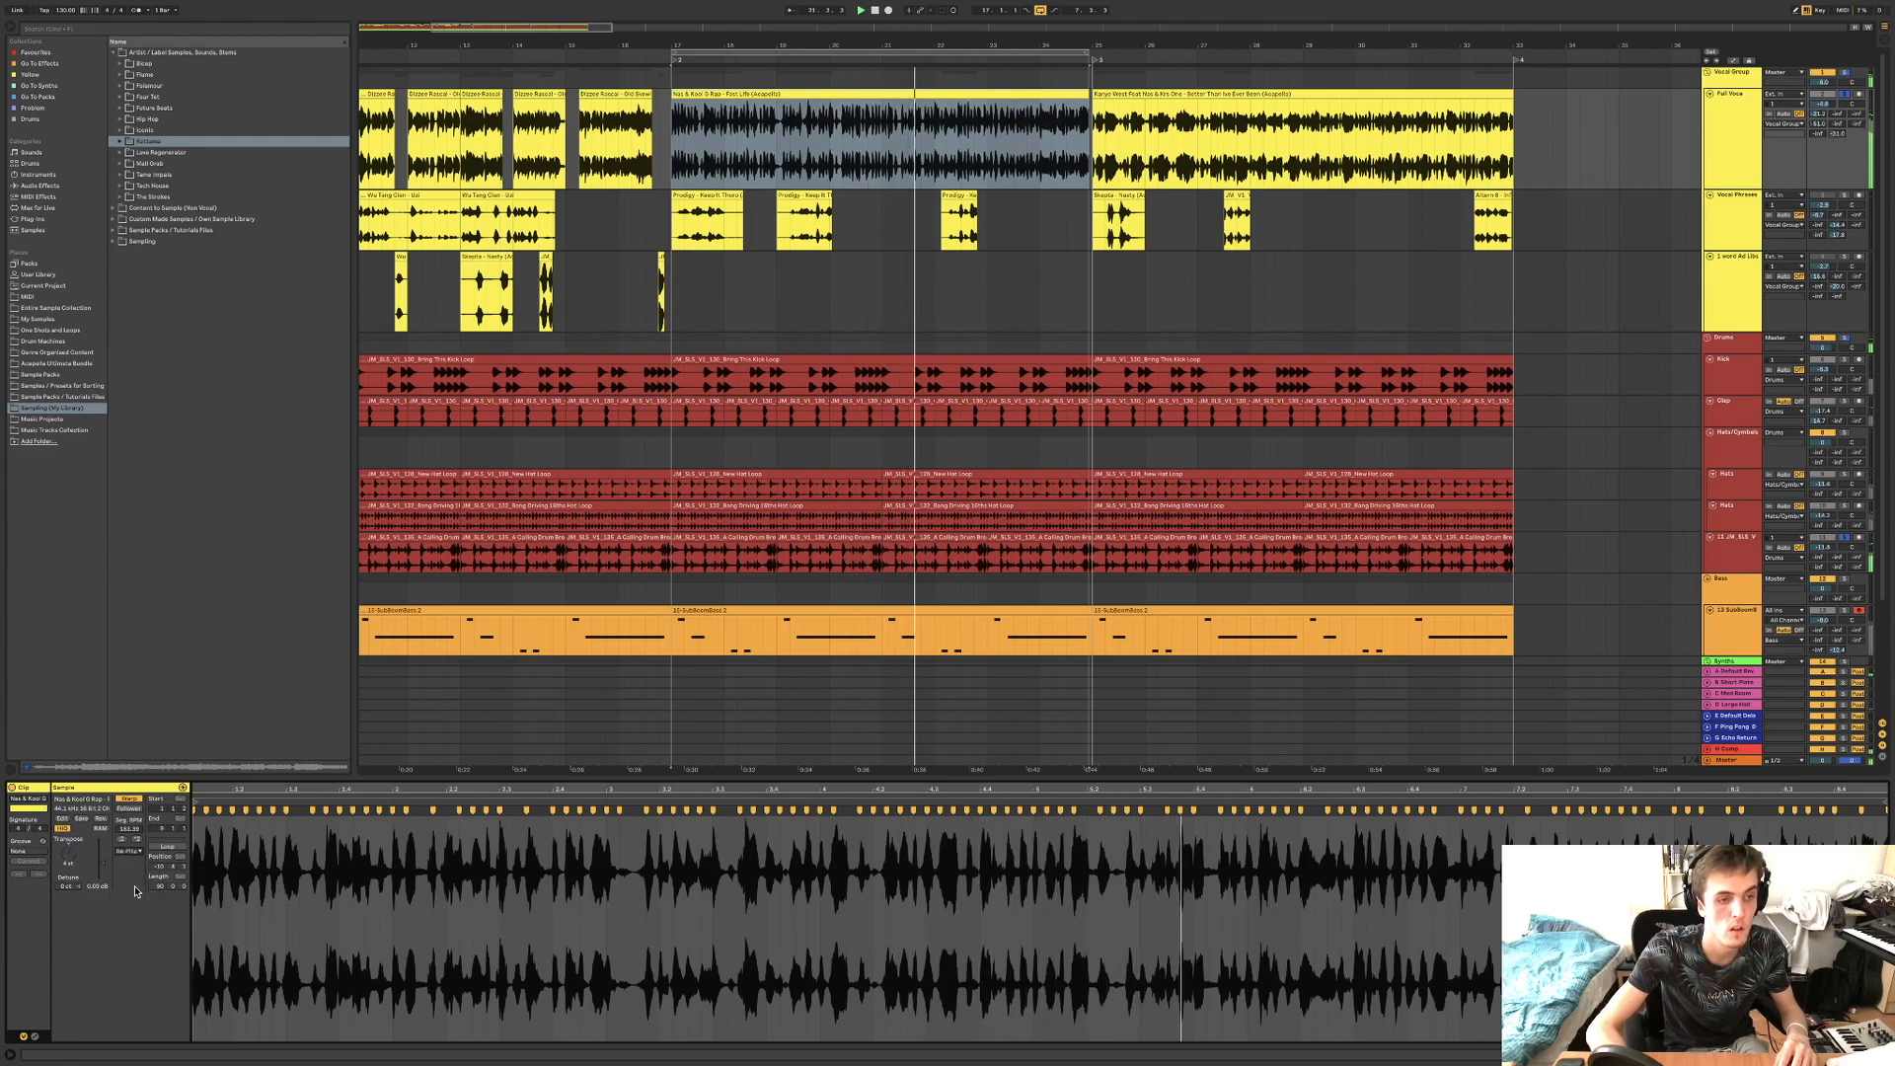
click(129, 852)
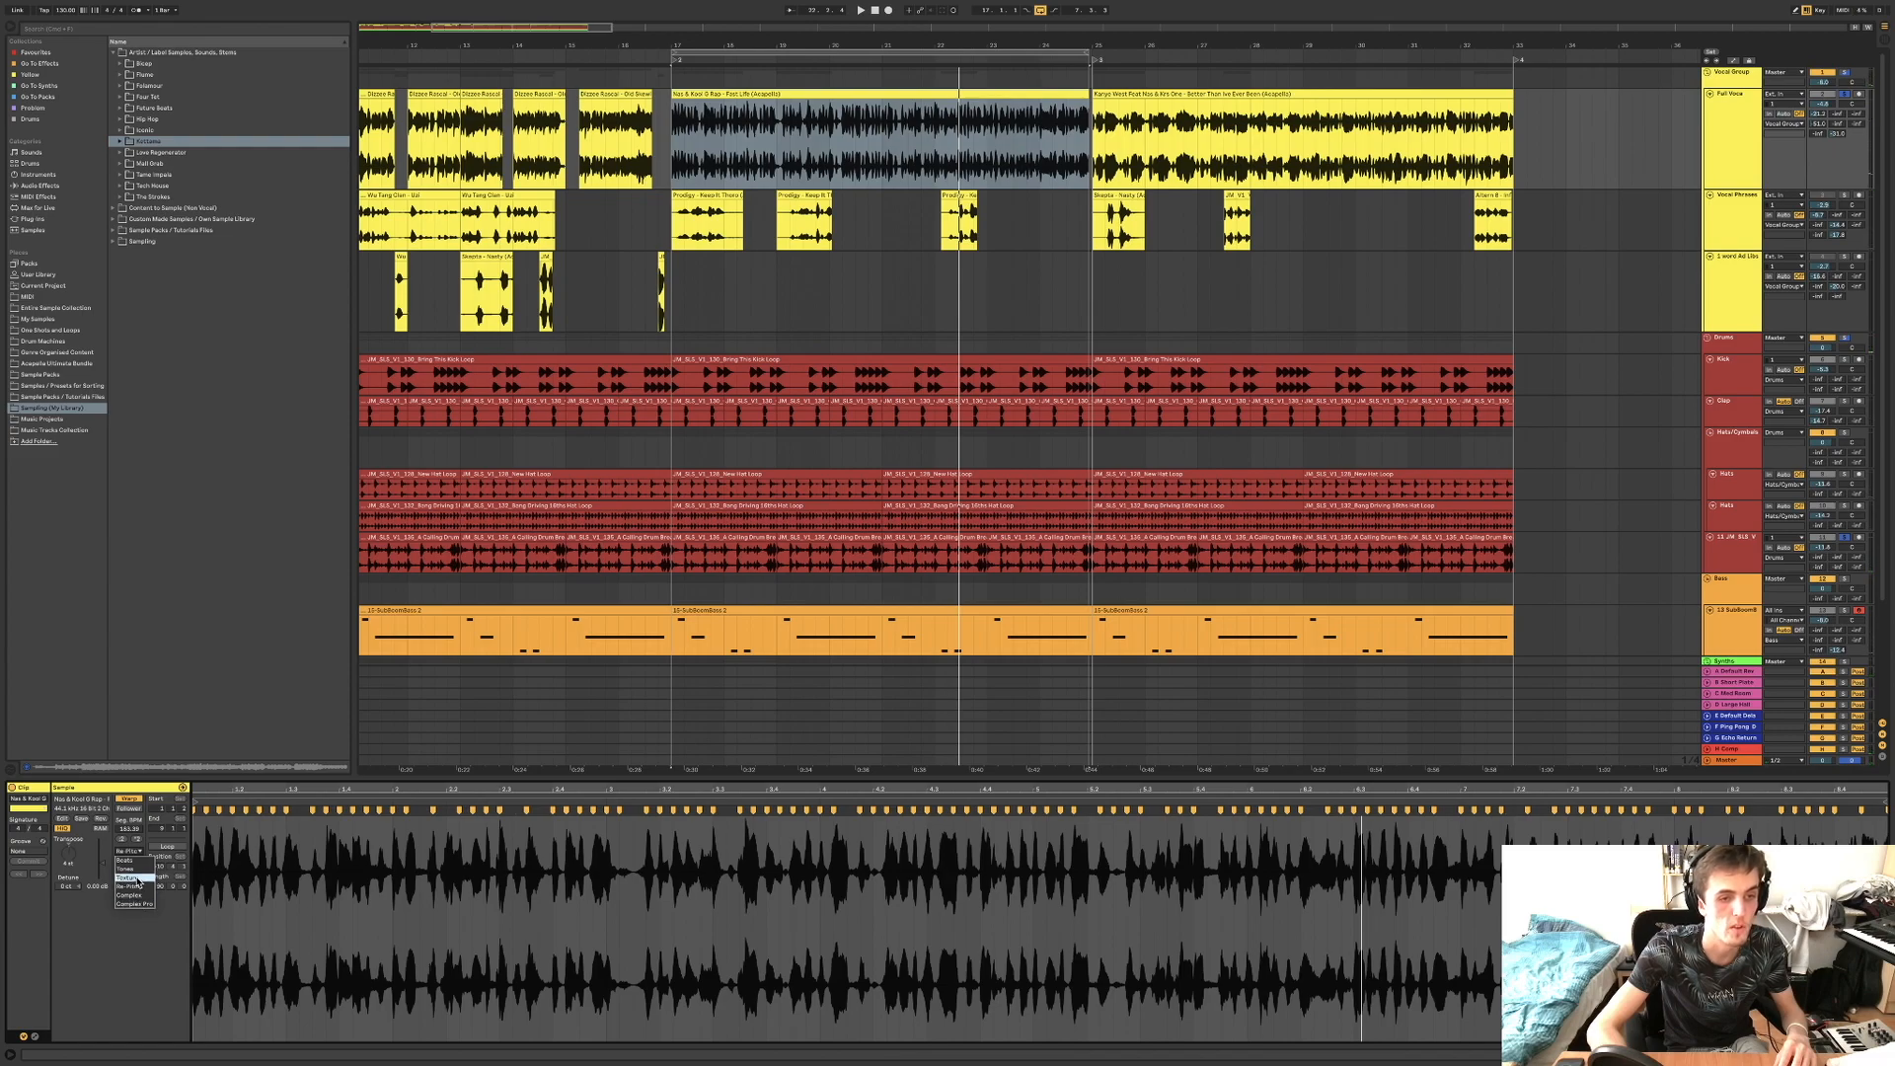
click(140, 869)
click(133, 855)
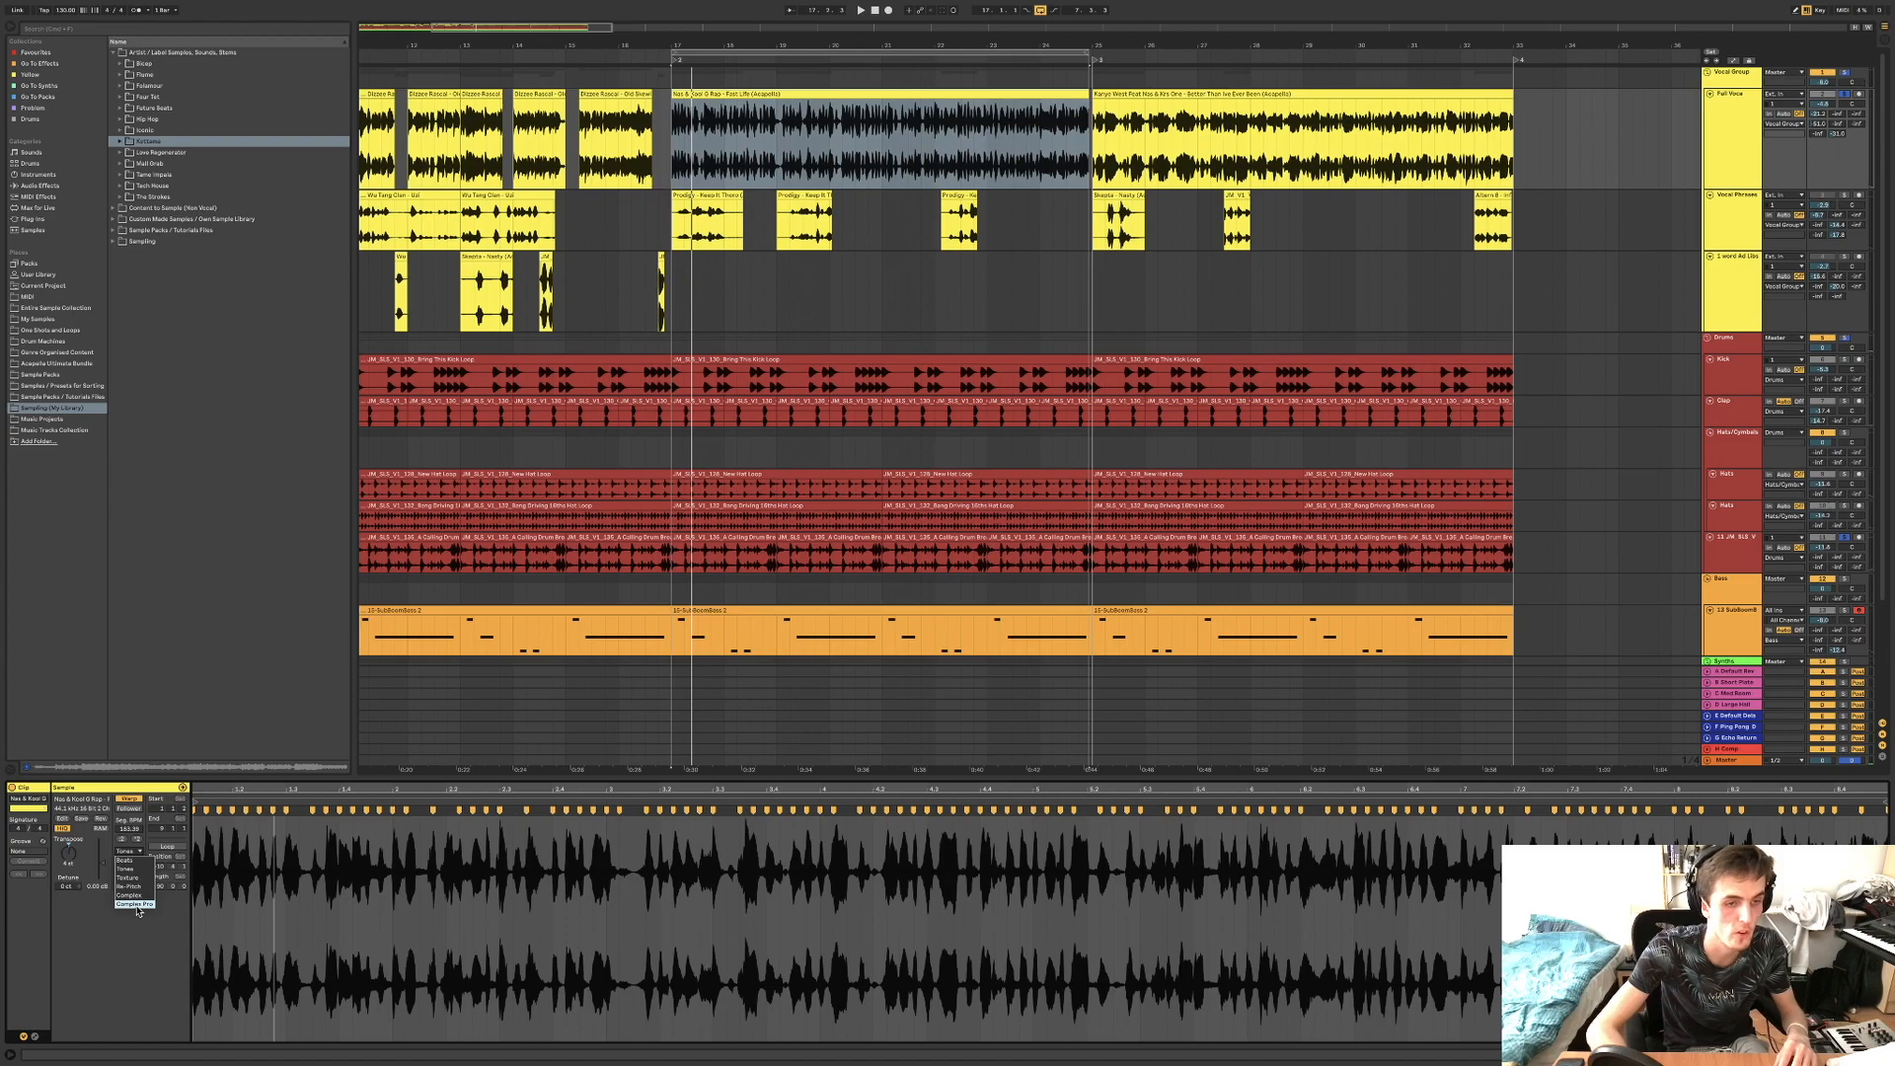
click(126, 860)
Lower the Beats transient envelope of the Nas & Kool G Rap clip and listen to its effect during playback.
click(122, 879)
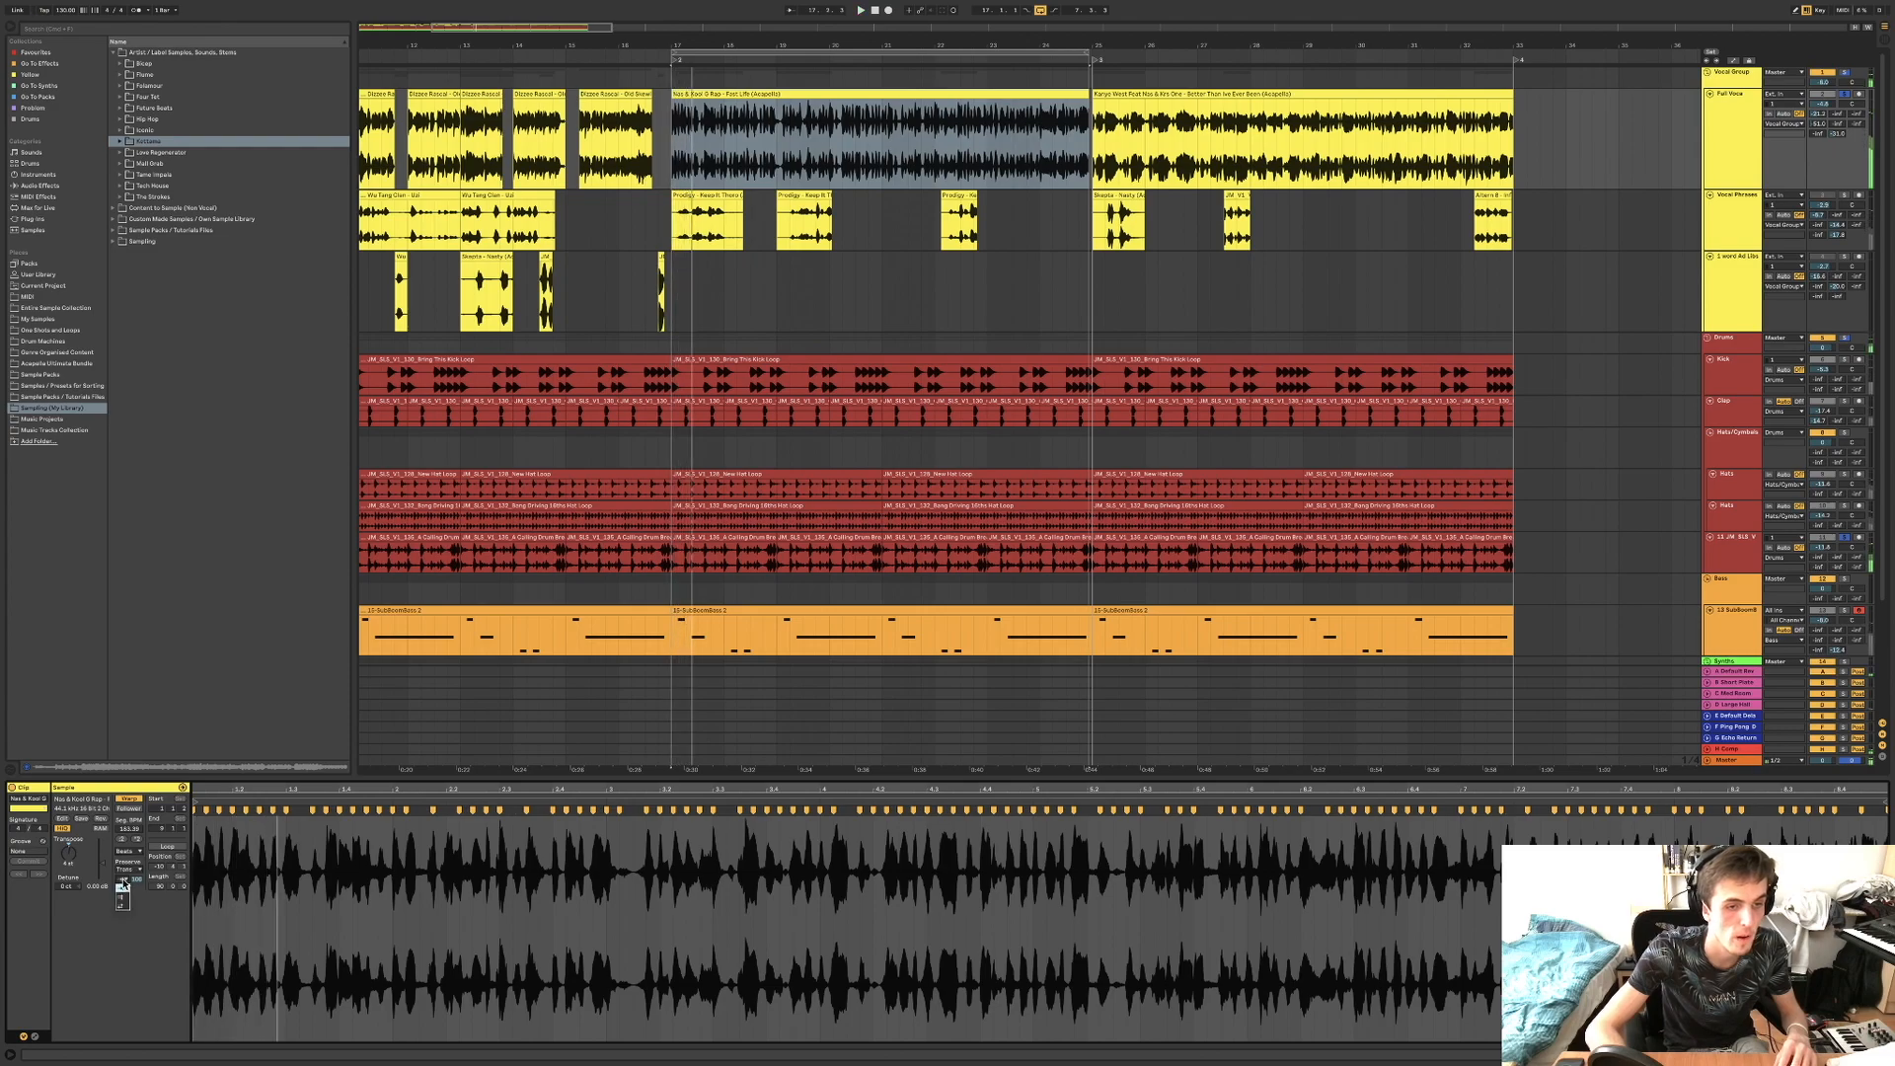
drag(136, 880, 136, 979)
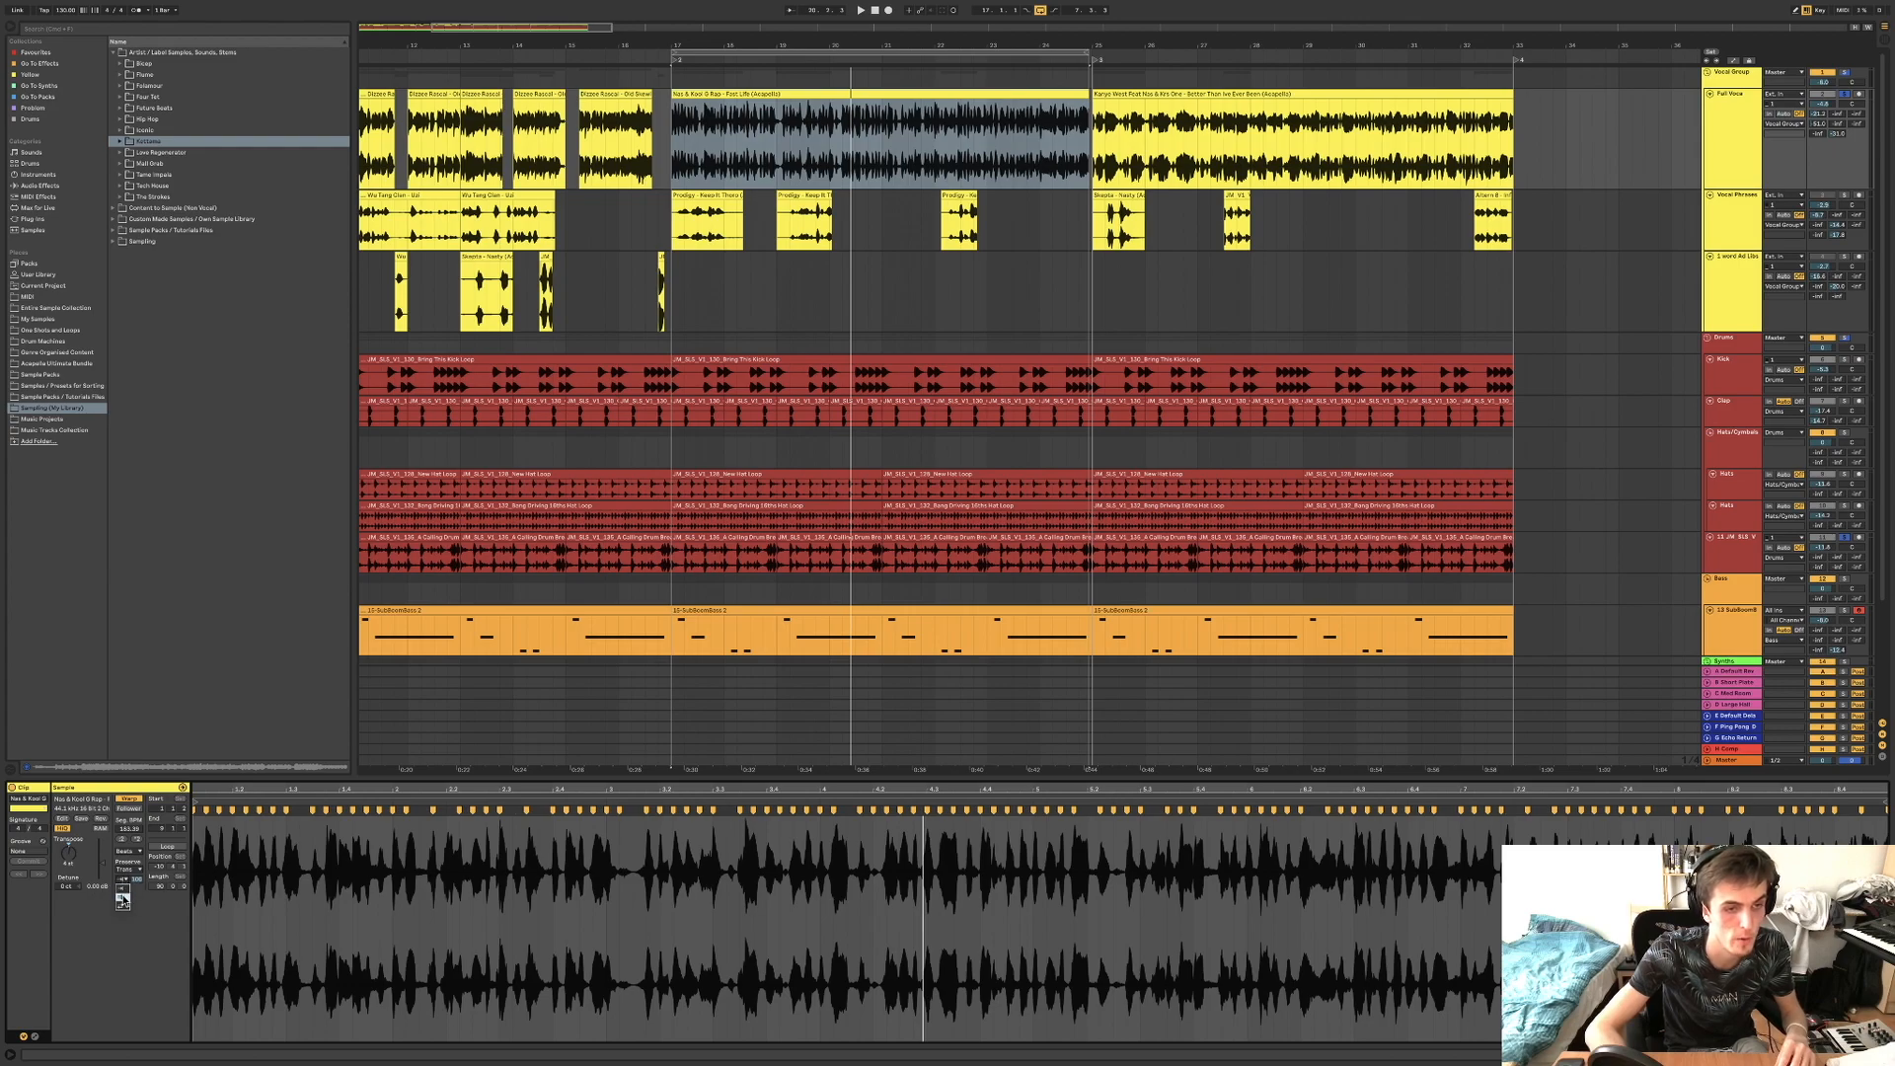
key(space)
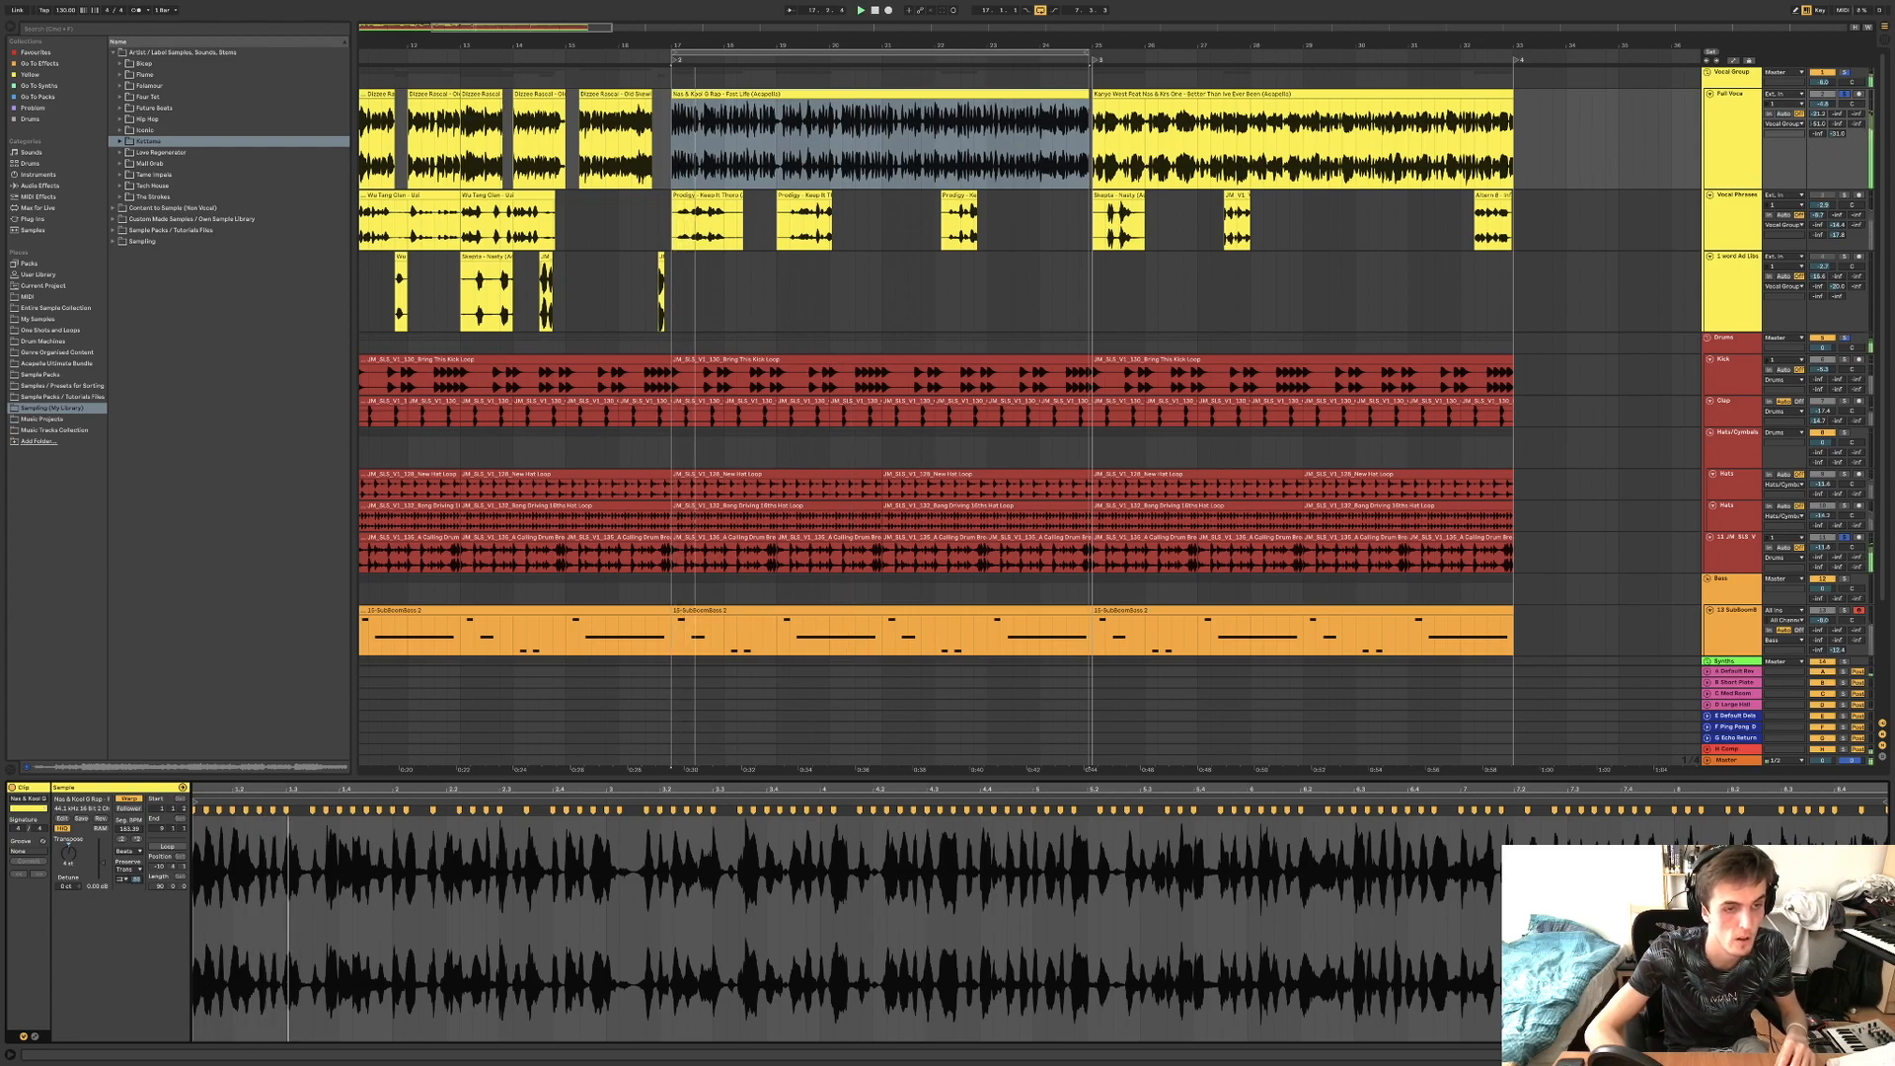
drag(136, 879, 137, 957)
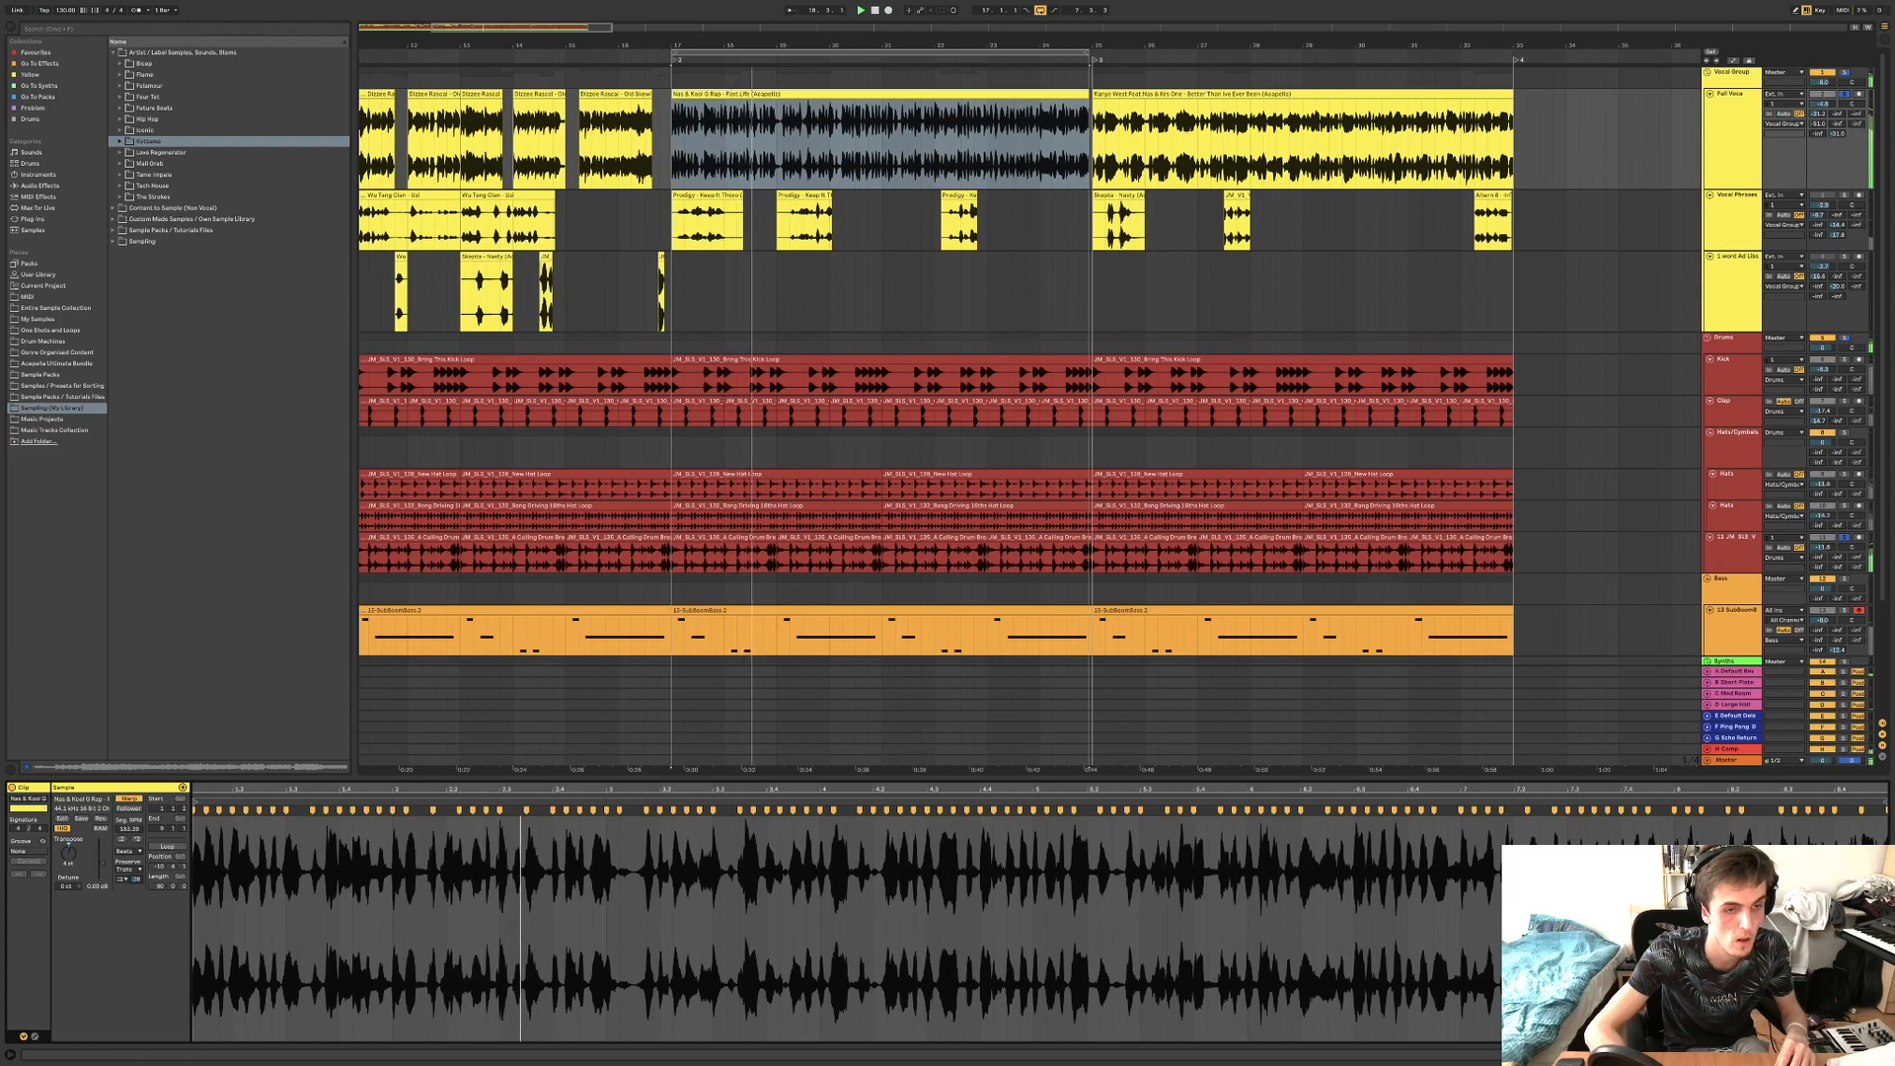
Try the back-and-forth transient loop mode on the Nas & Kool G Rap clip, raising and lowering the transient envelope.
click(122, 879)
click(121, 905)
drag(136, 879, 137, 780)
click(123, 881)
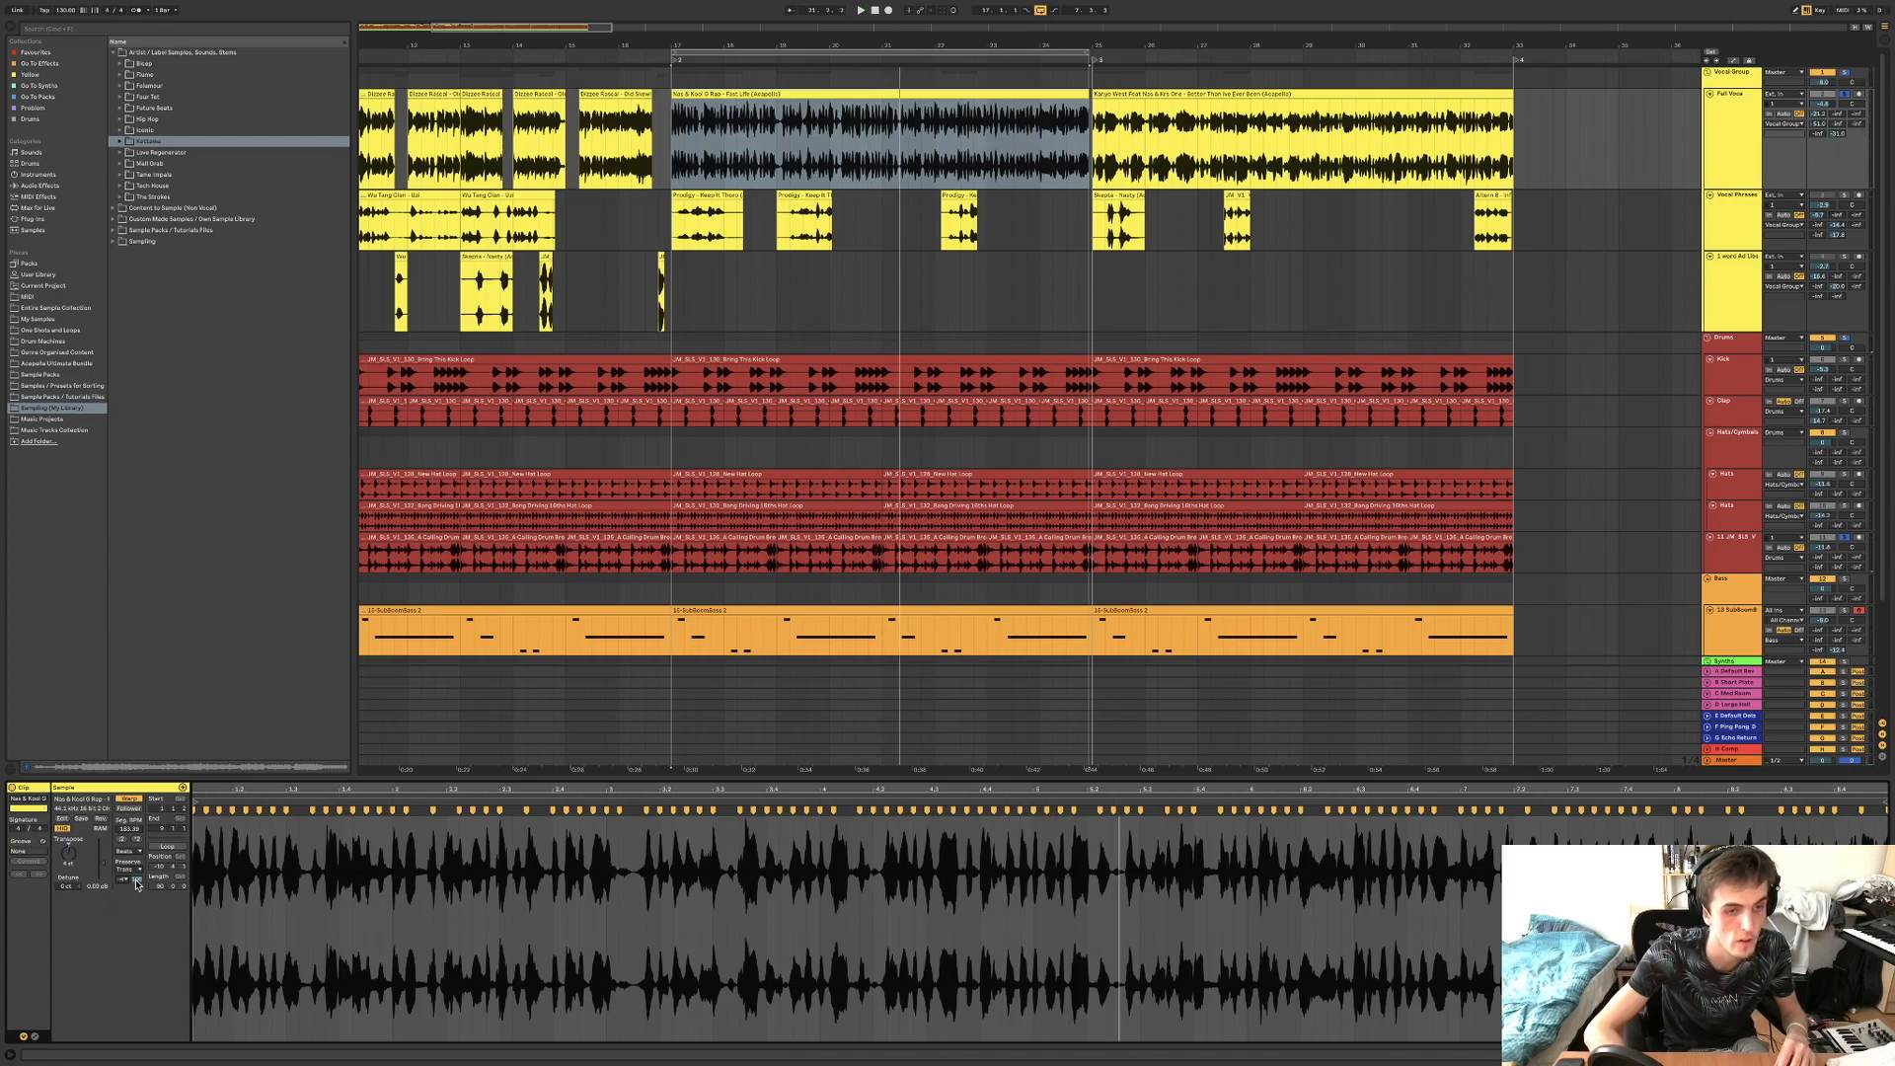
key(space)
drag(137, 879, 136, 942)
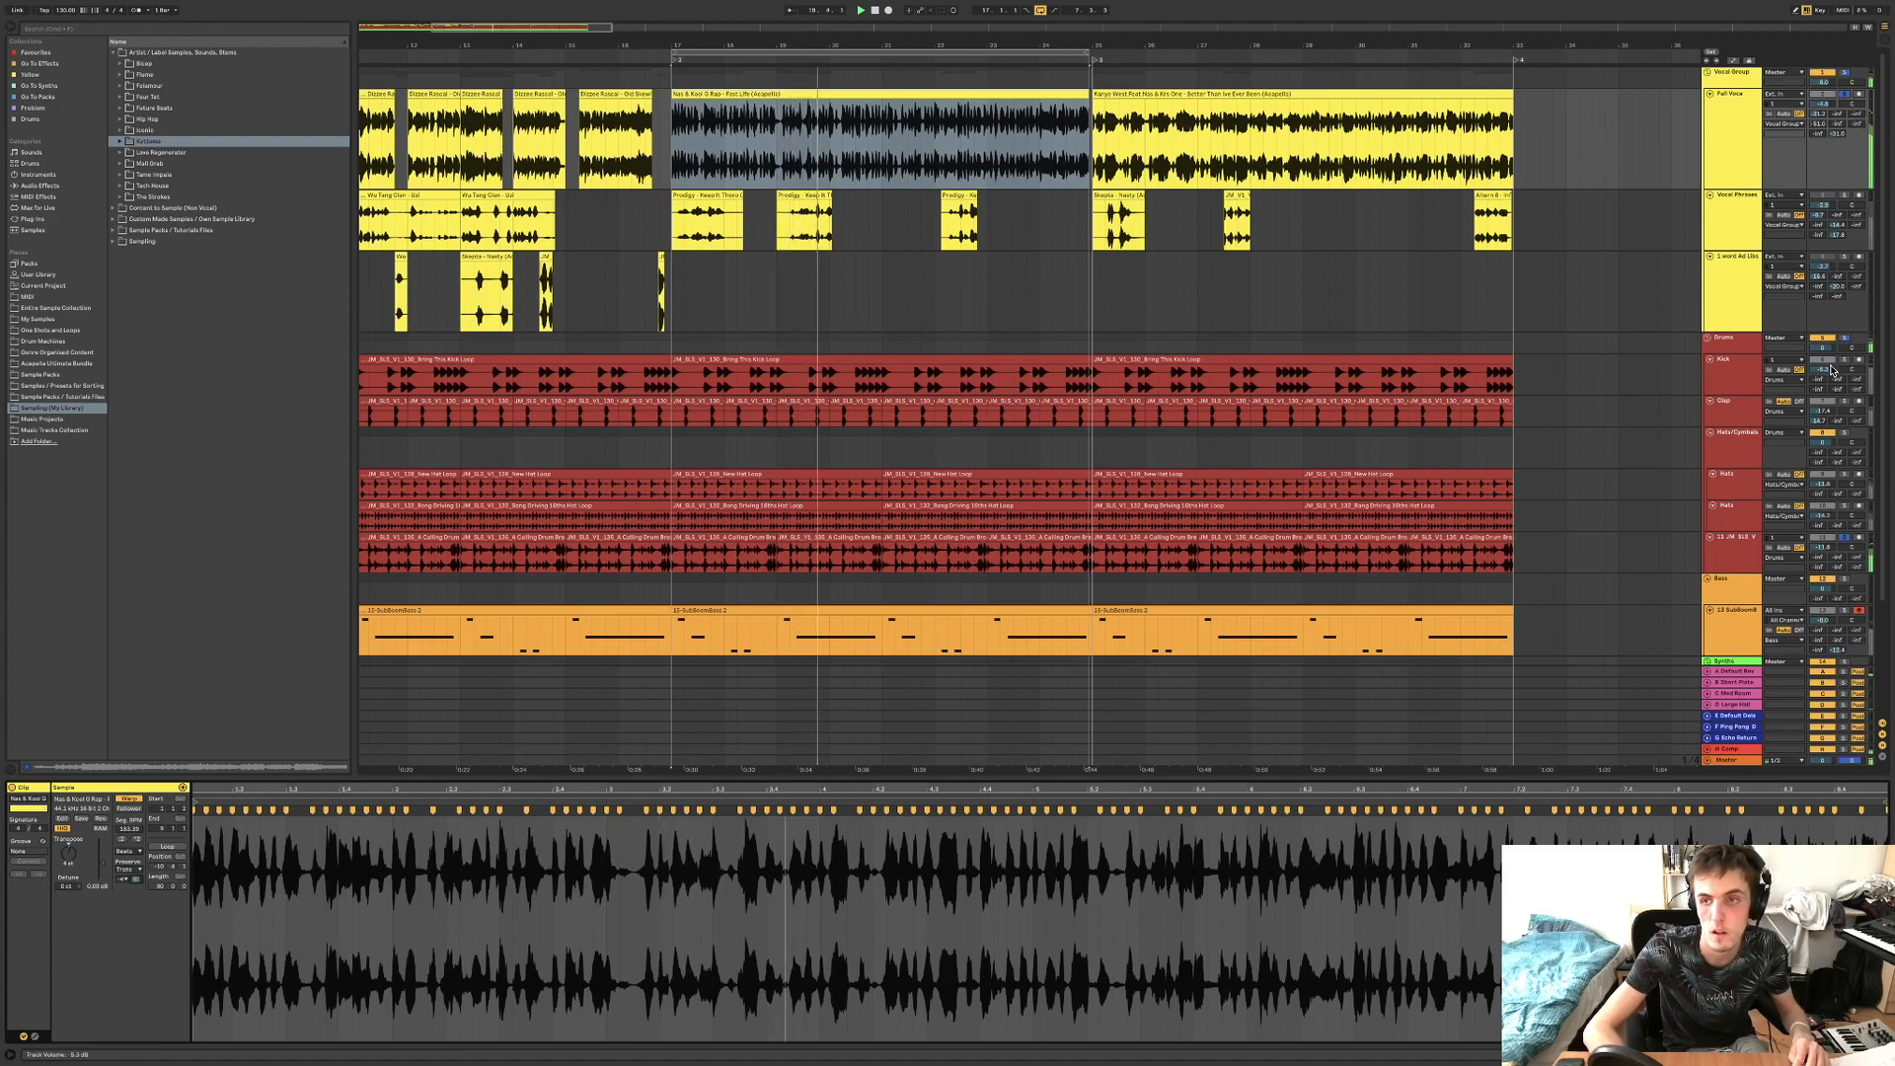
Play the looped verse with the synth tracks, try a small gain change on the Nas & Kool G Rap clip, and reset it.
scroll(1162, 485, down, 2)
scroll(1162, 486, down, 2)
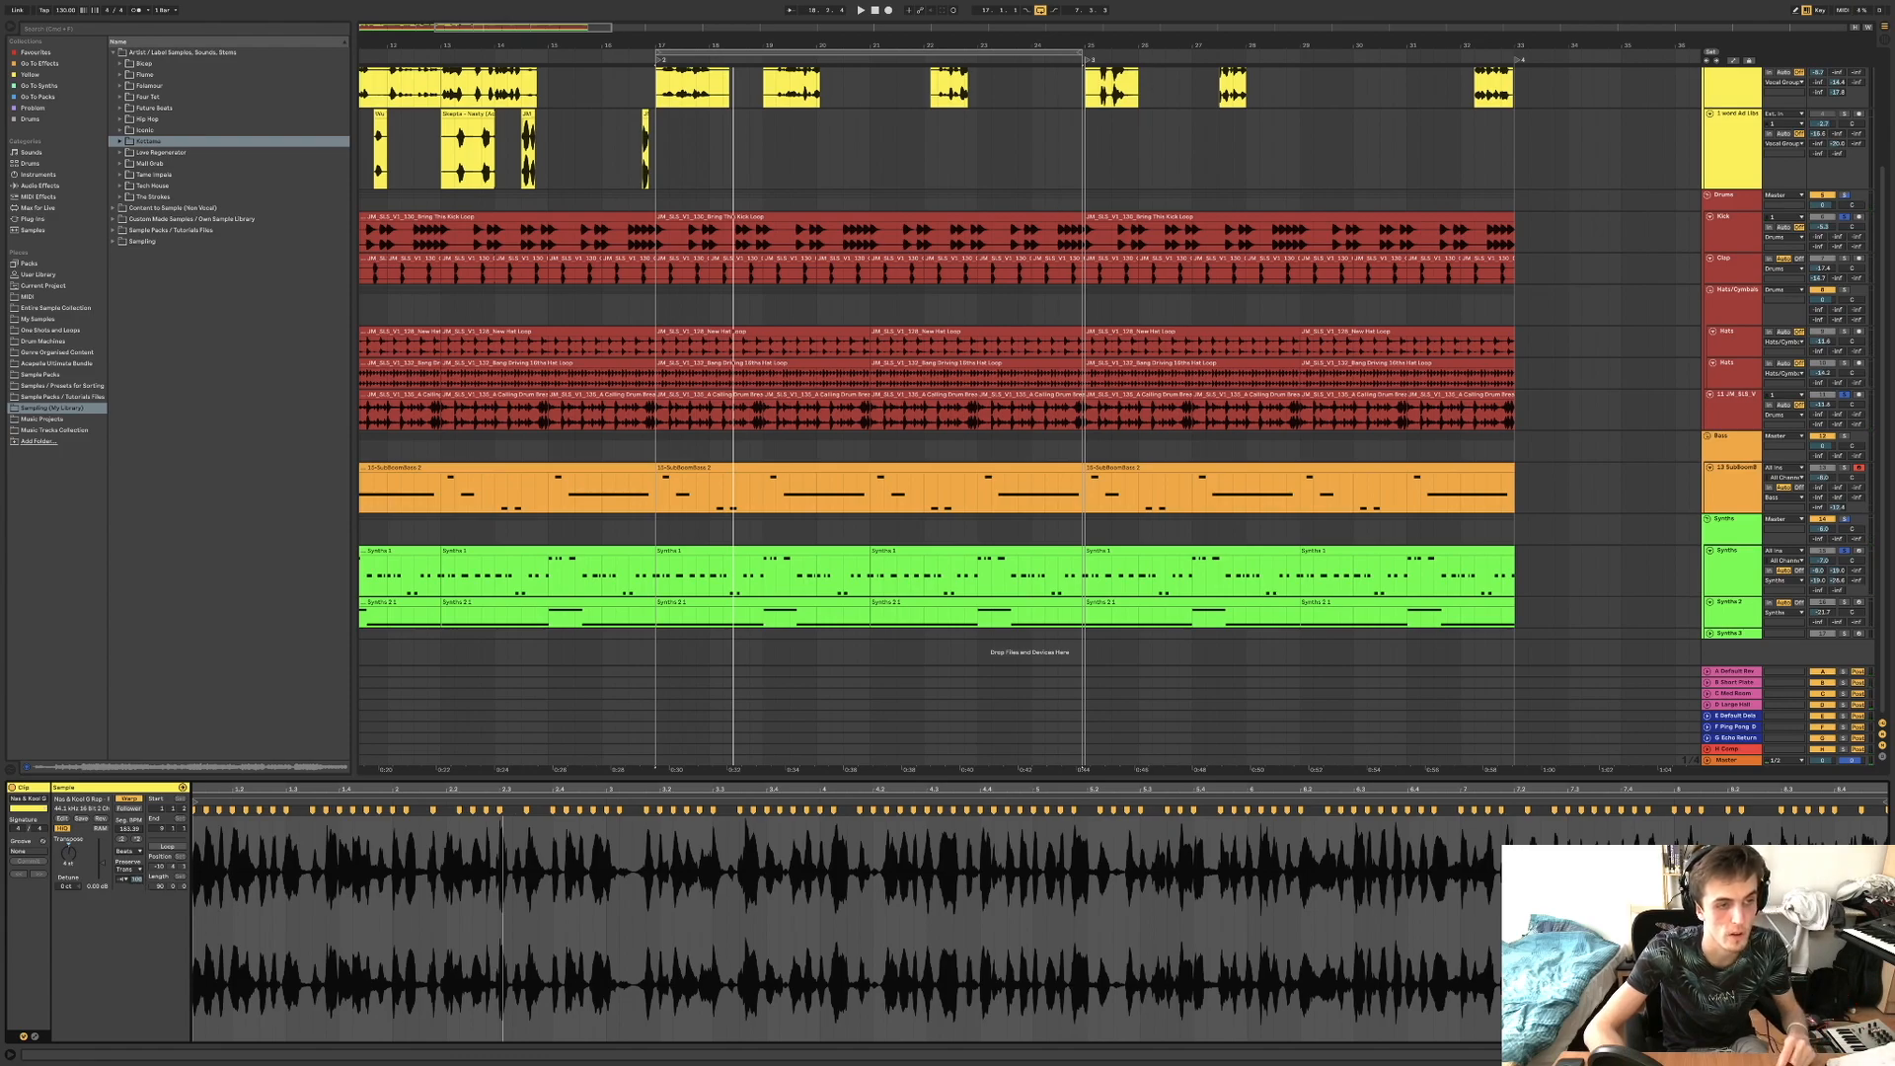
key(space)
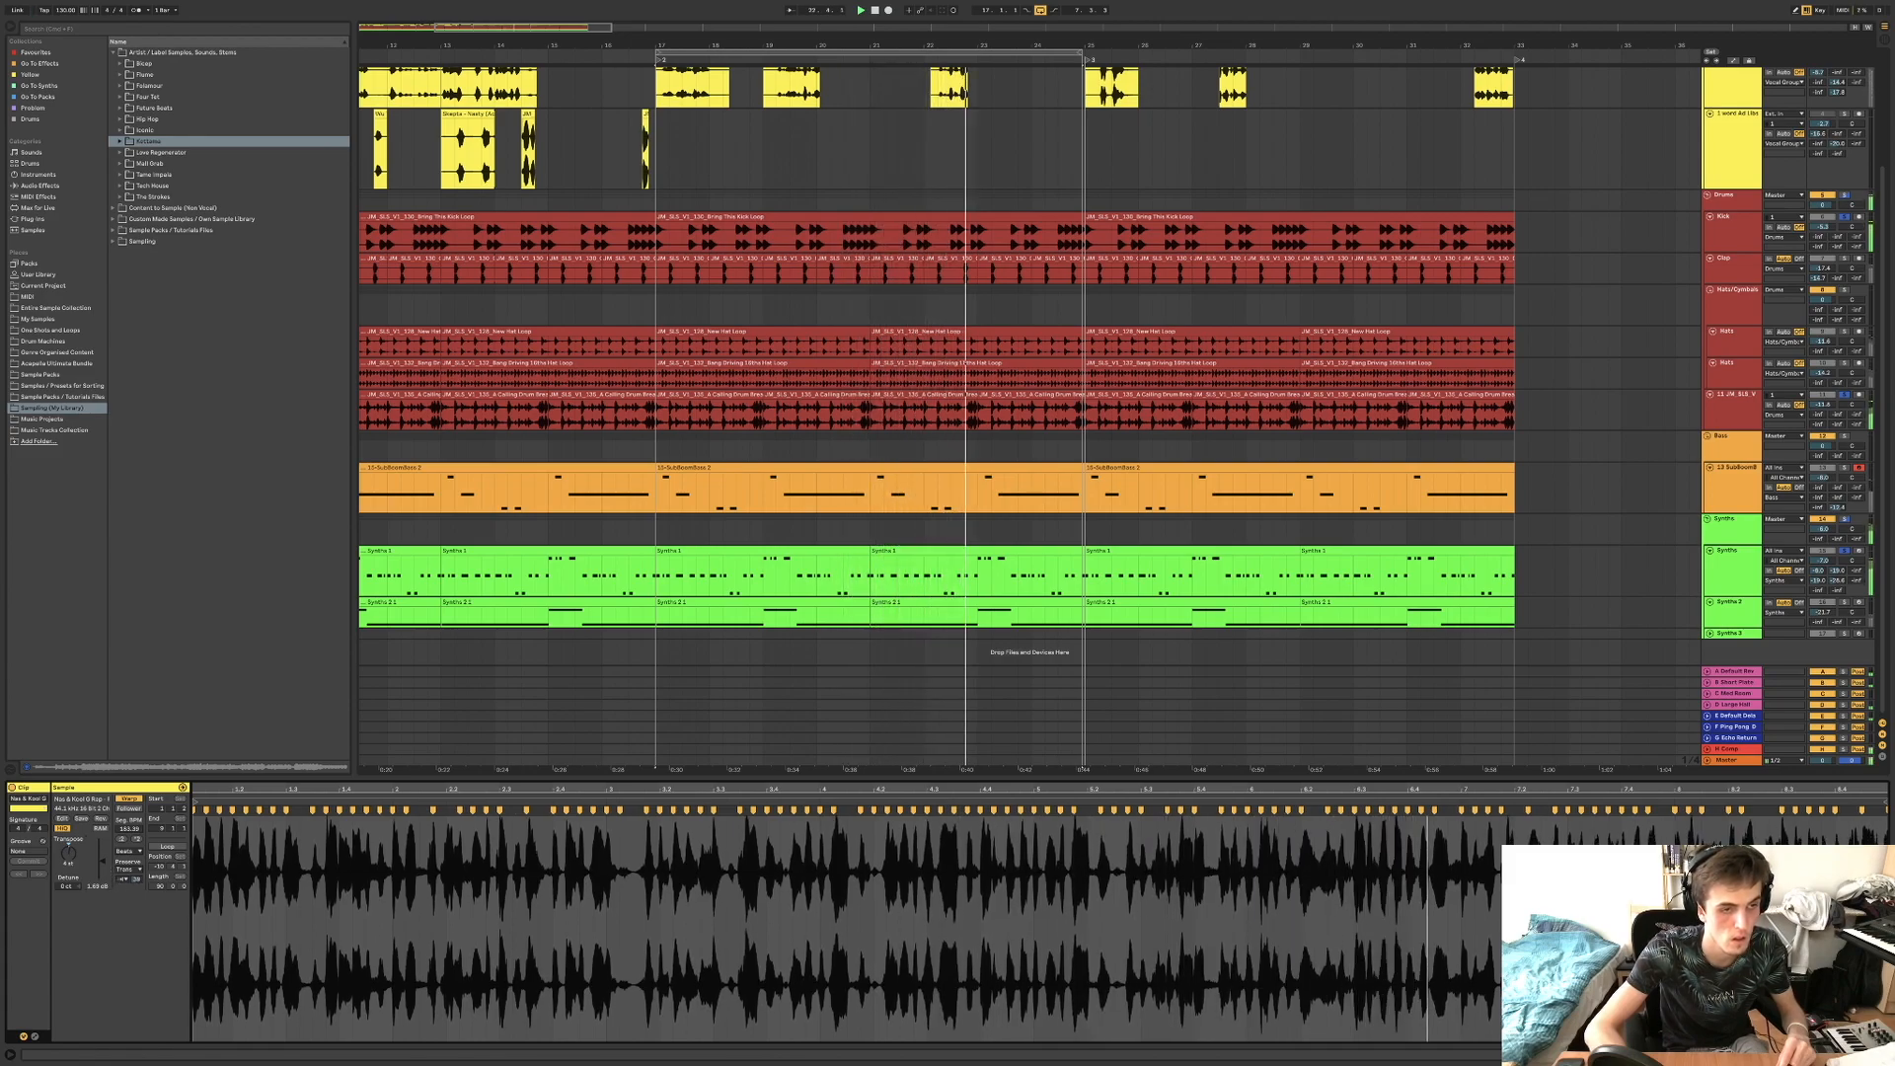
drag(104, 866, 105, 864)
key(Delete)
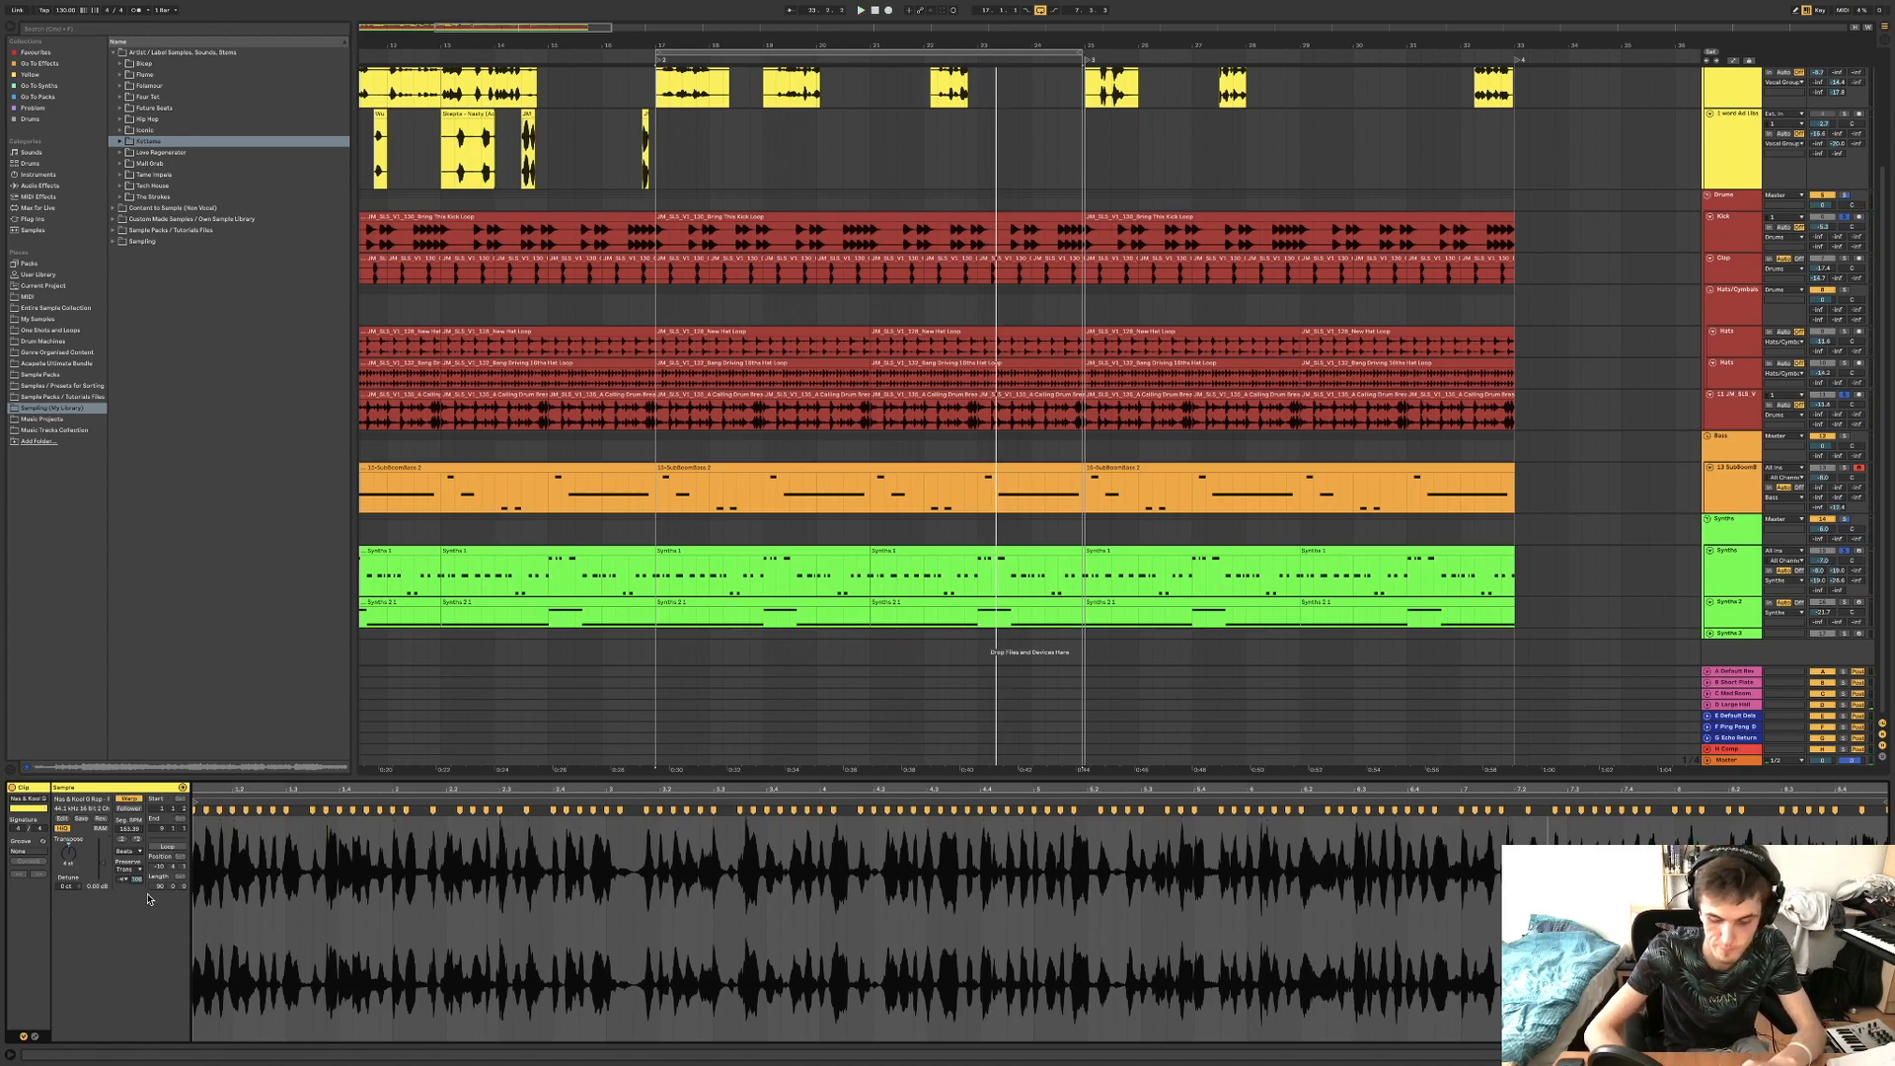
Select the Kanye West, Nas & KRS-One verse clip on the full verse track and listen to it with the beat.
scroll(1044, 412, up, 5)
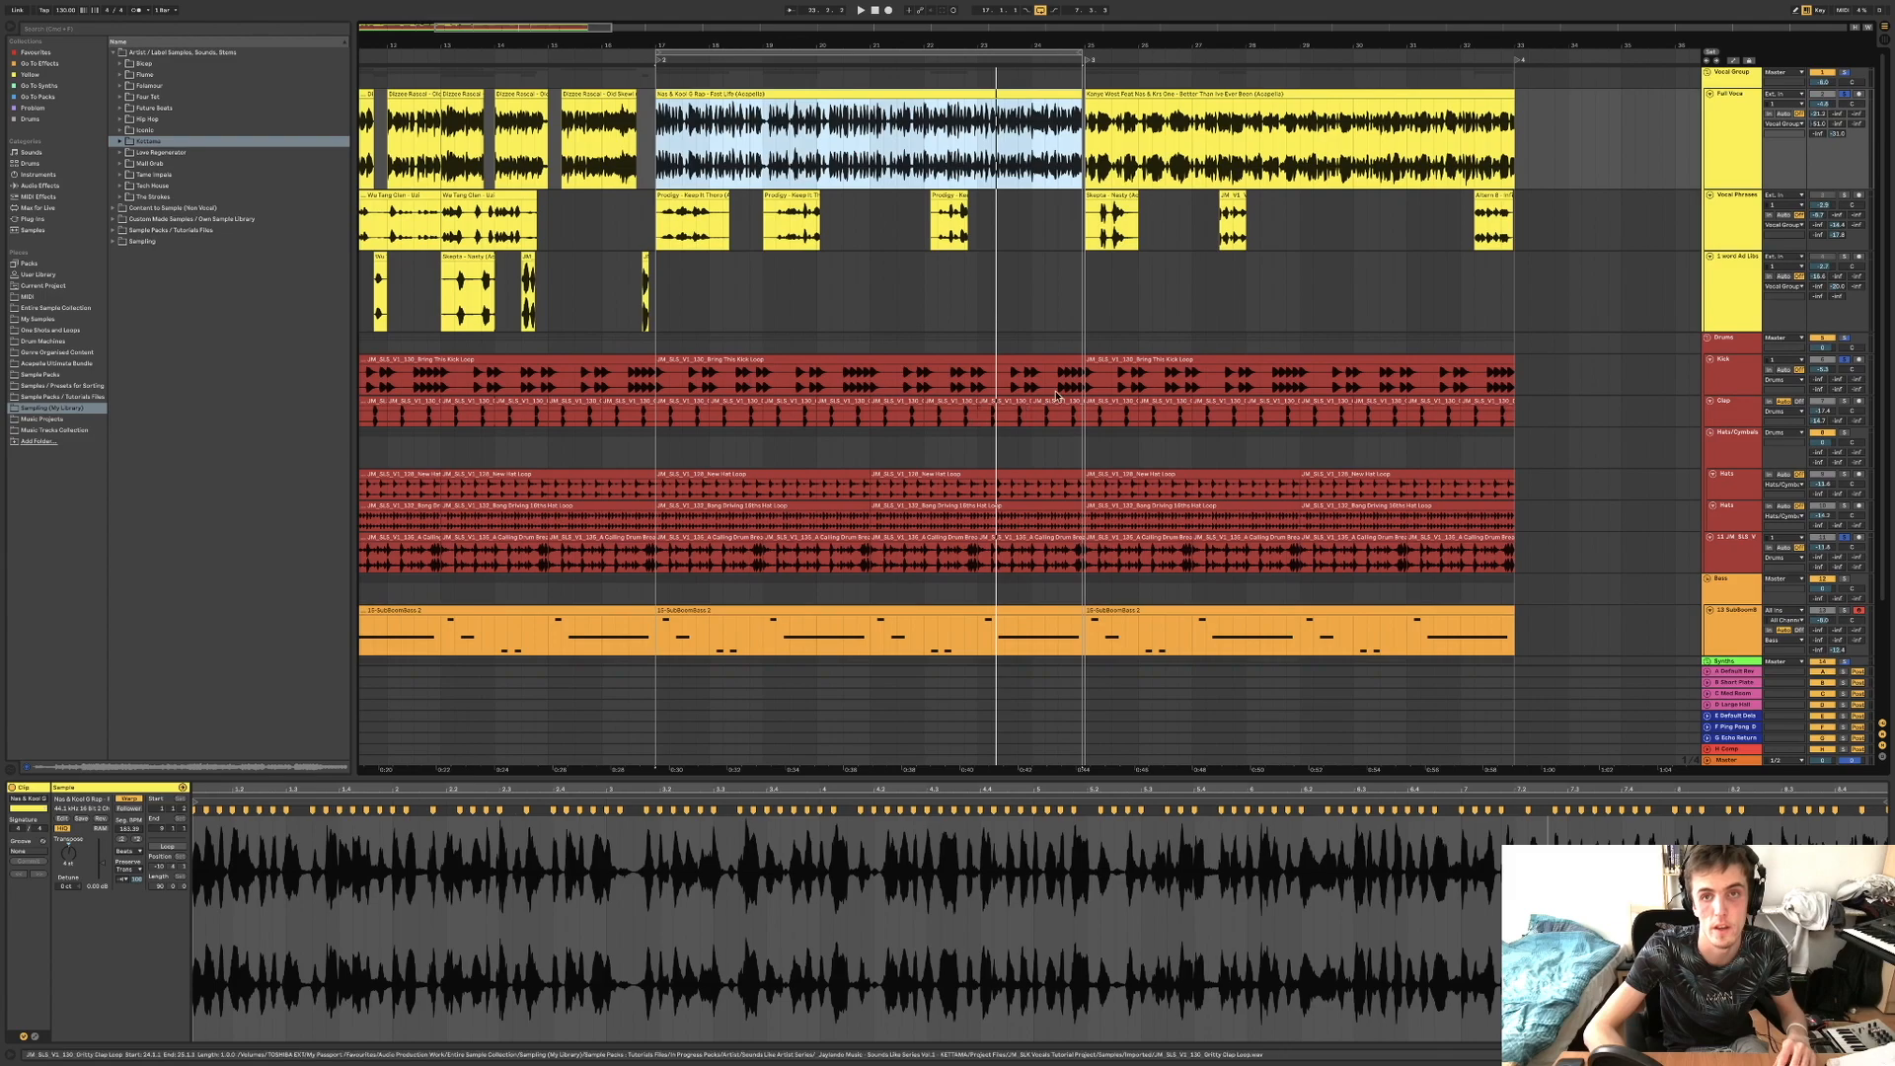
click(1170, 94)
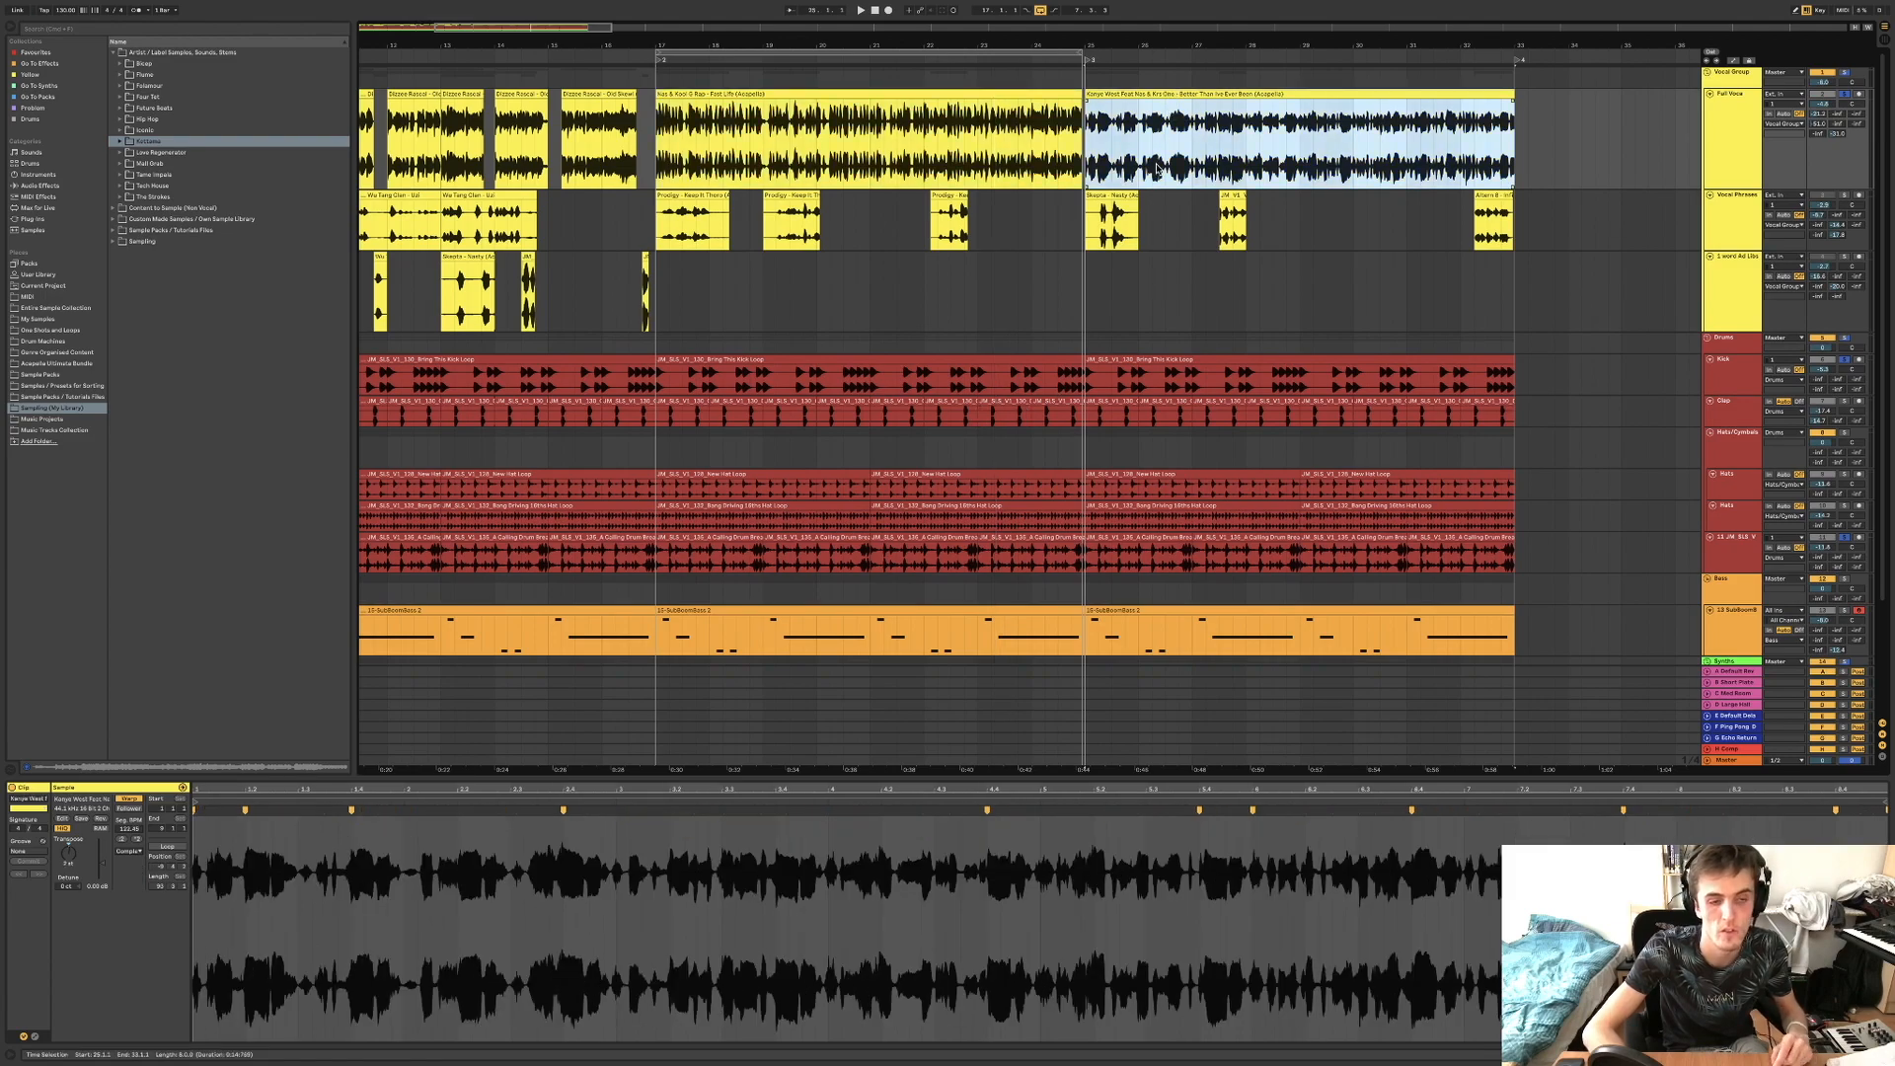
key(space)
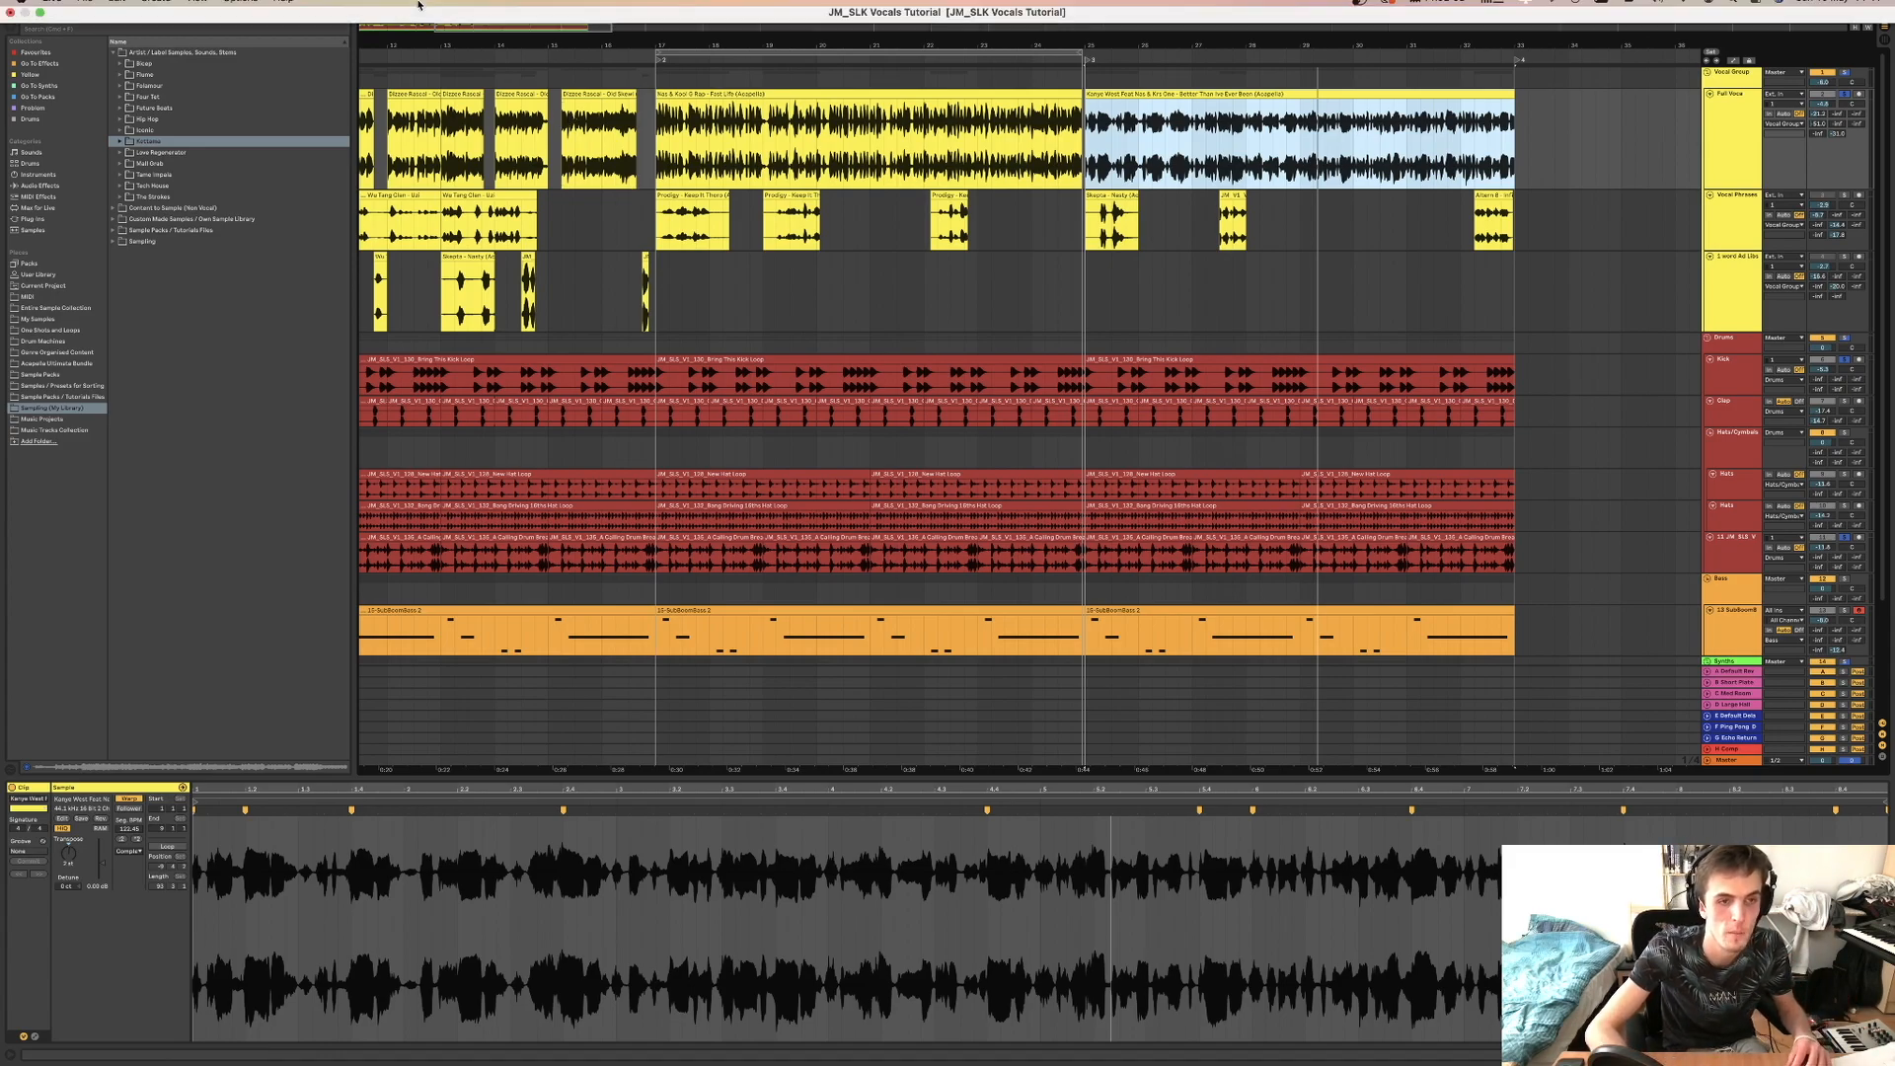
scroll(1020, 372, down, 3)
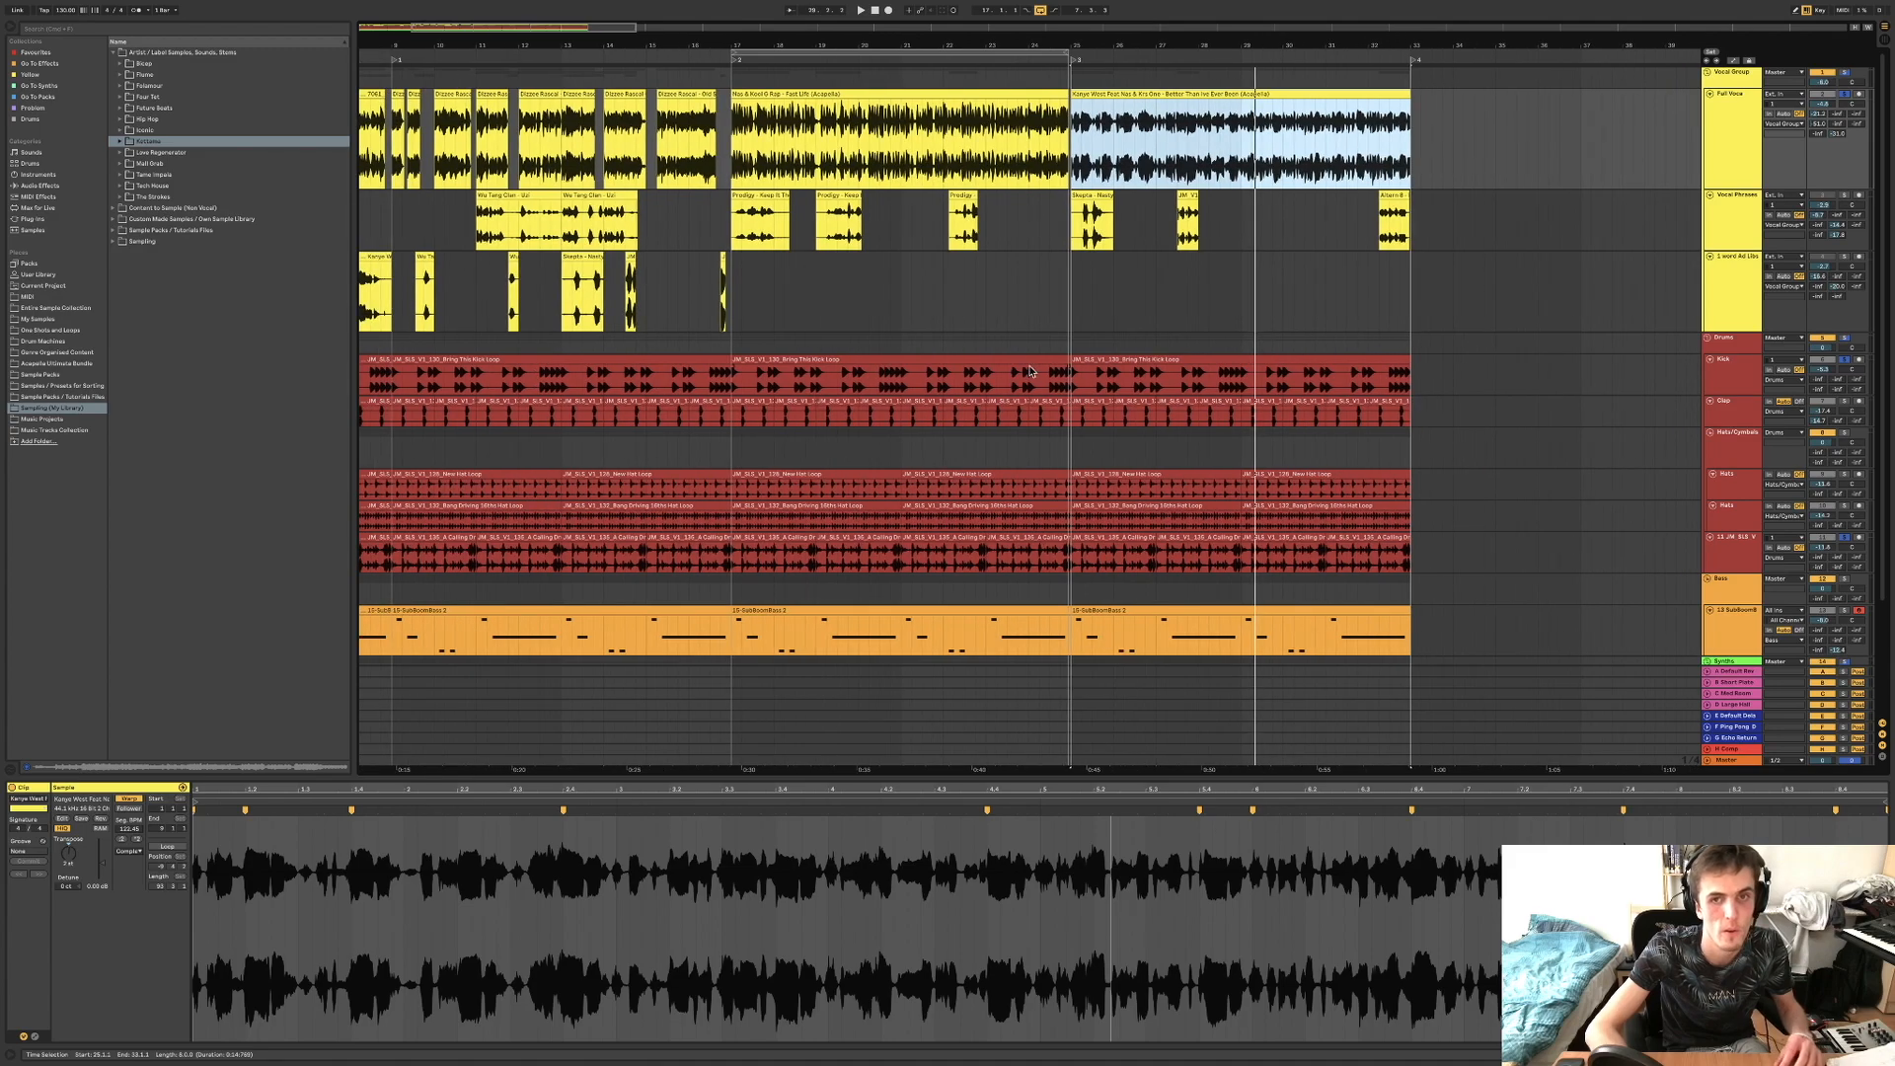
key(space)
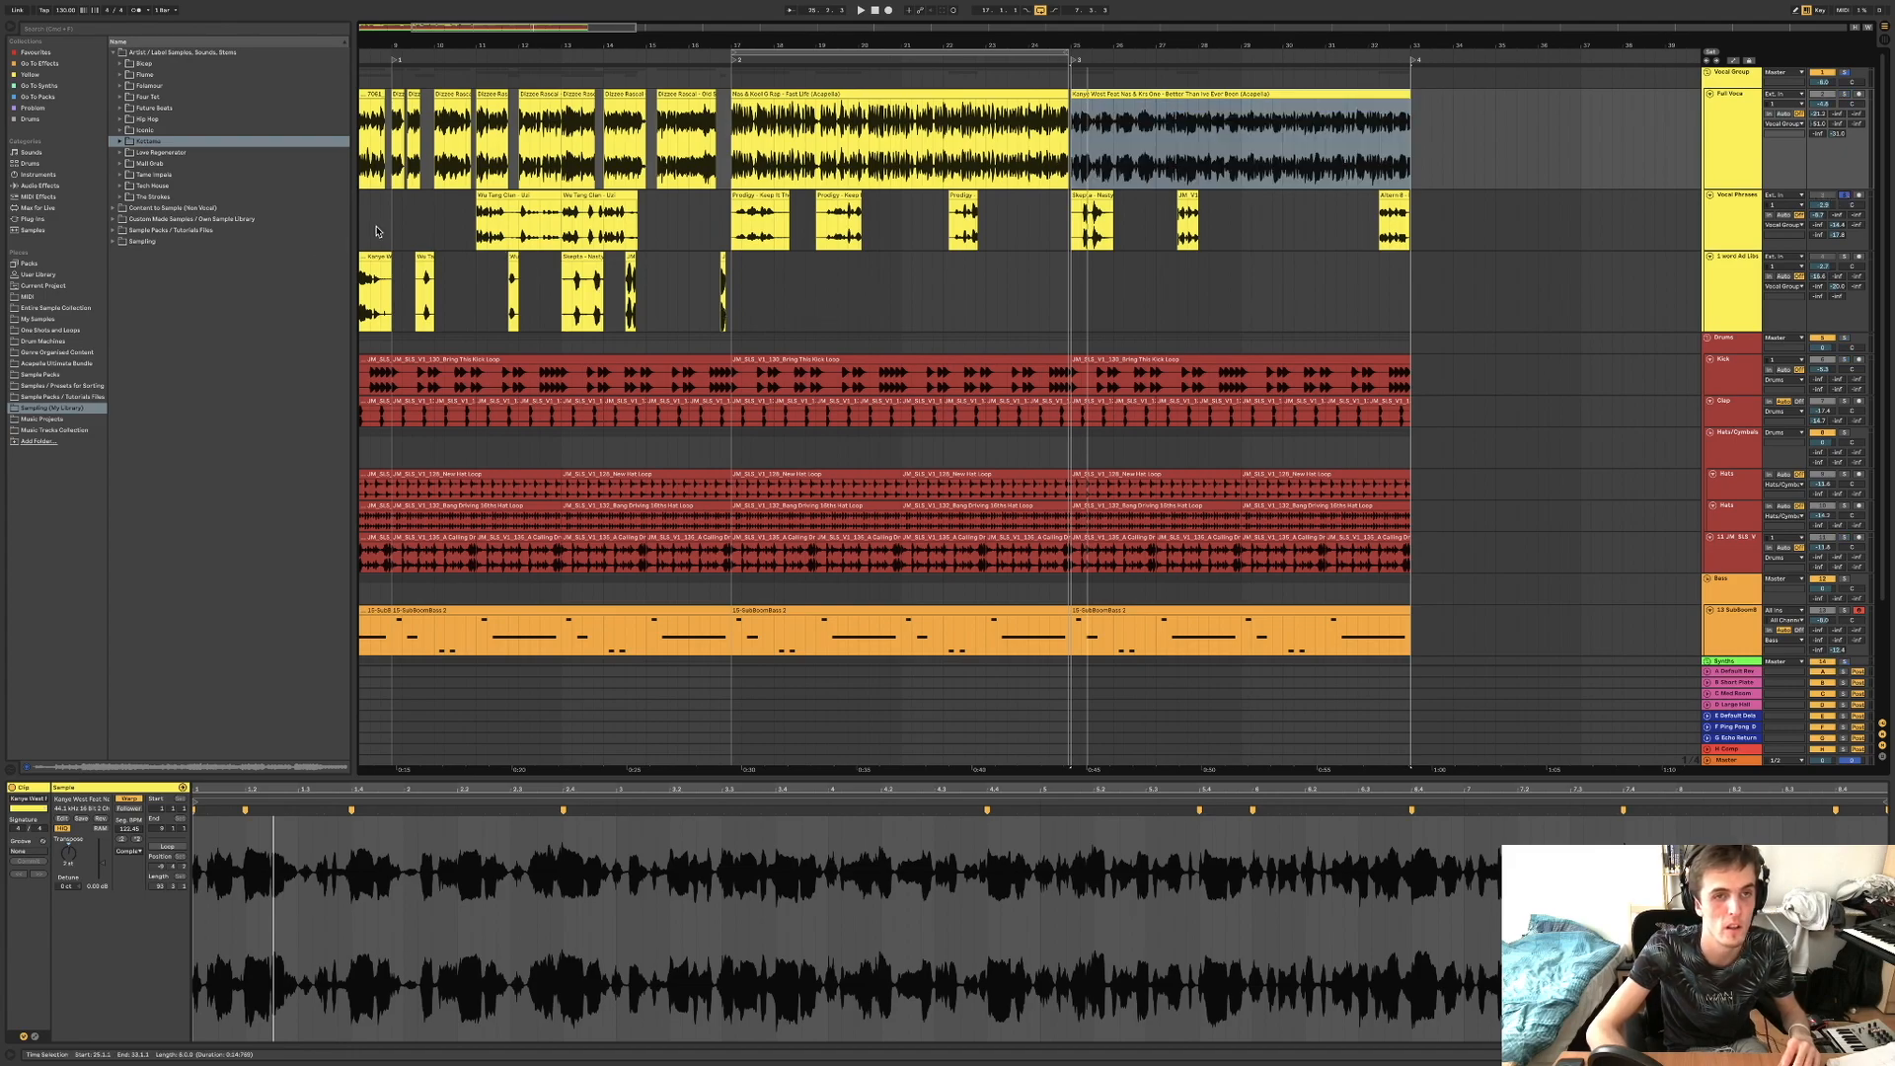
Select the first Nas & AZ "Life's A Bitch" clip at bar 1 of the vocal phrases track and play it.
click(398, 229)
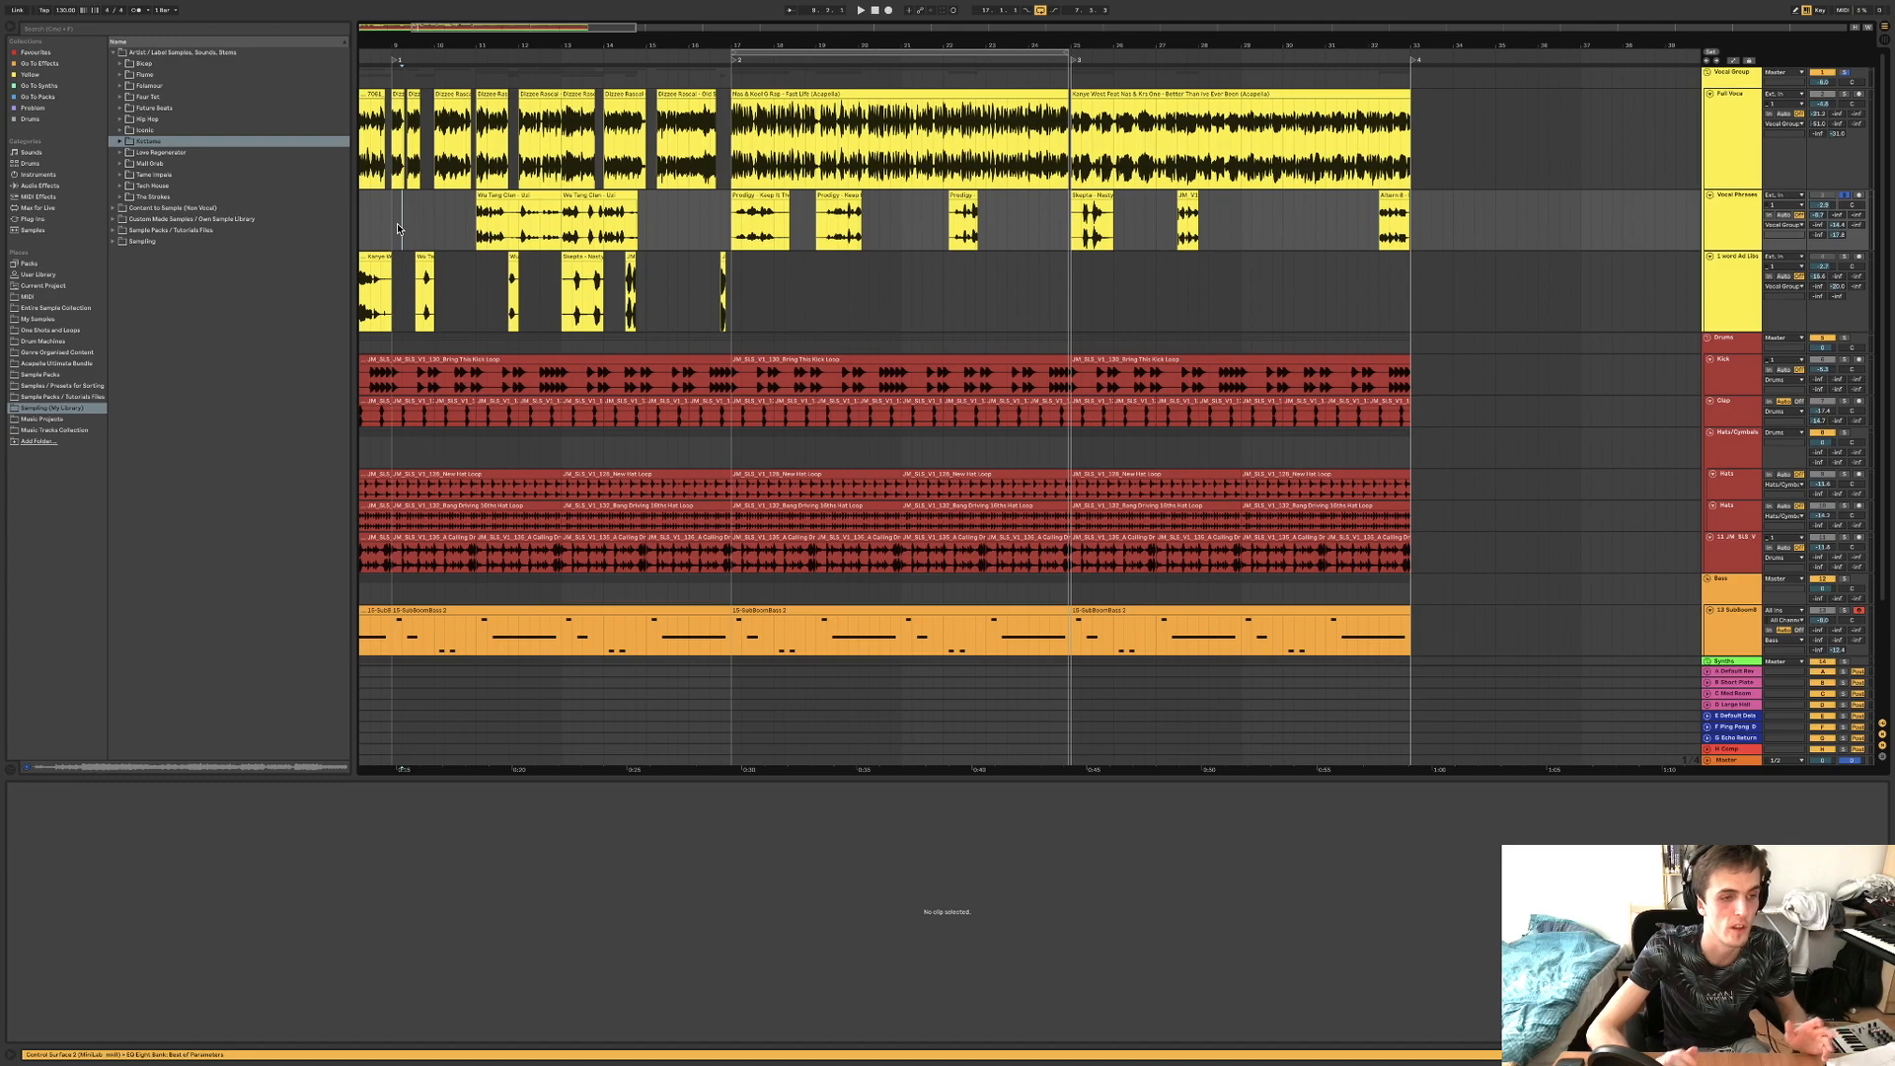
scroll(440, 227, left, 5)
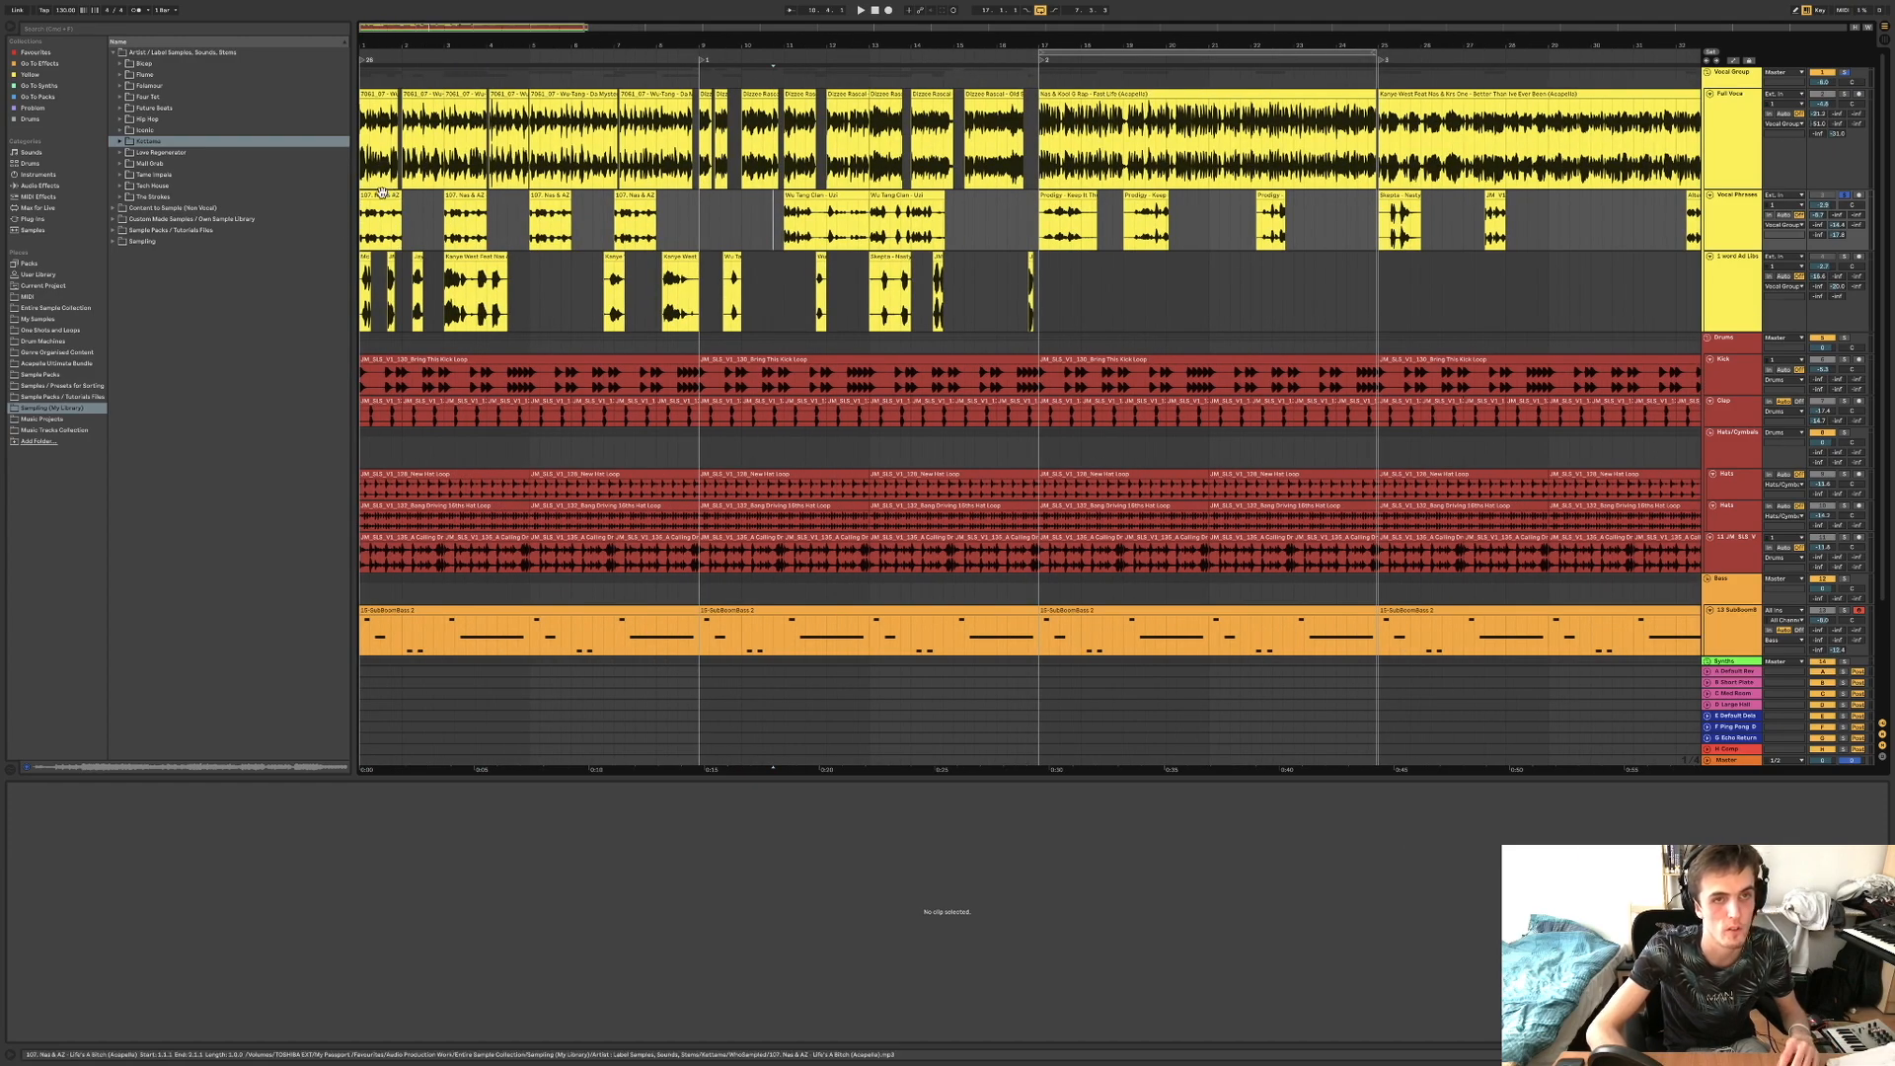
click(382, 193)
key(space)
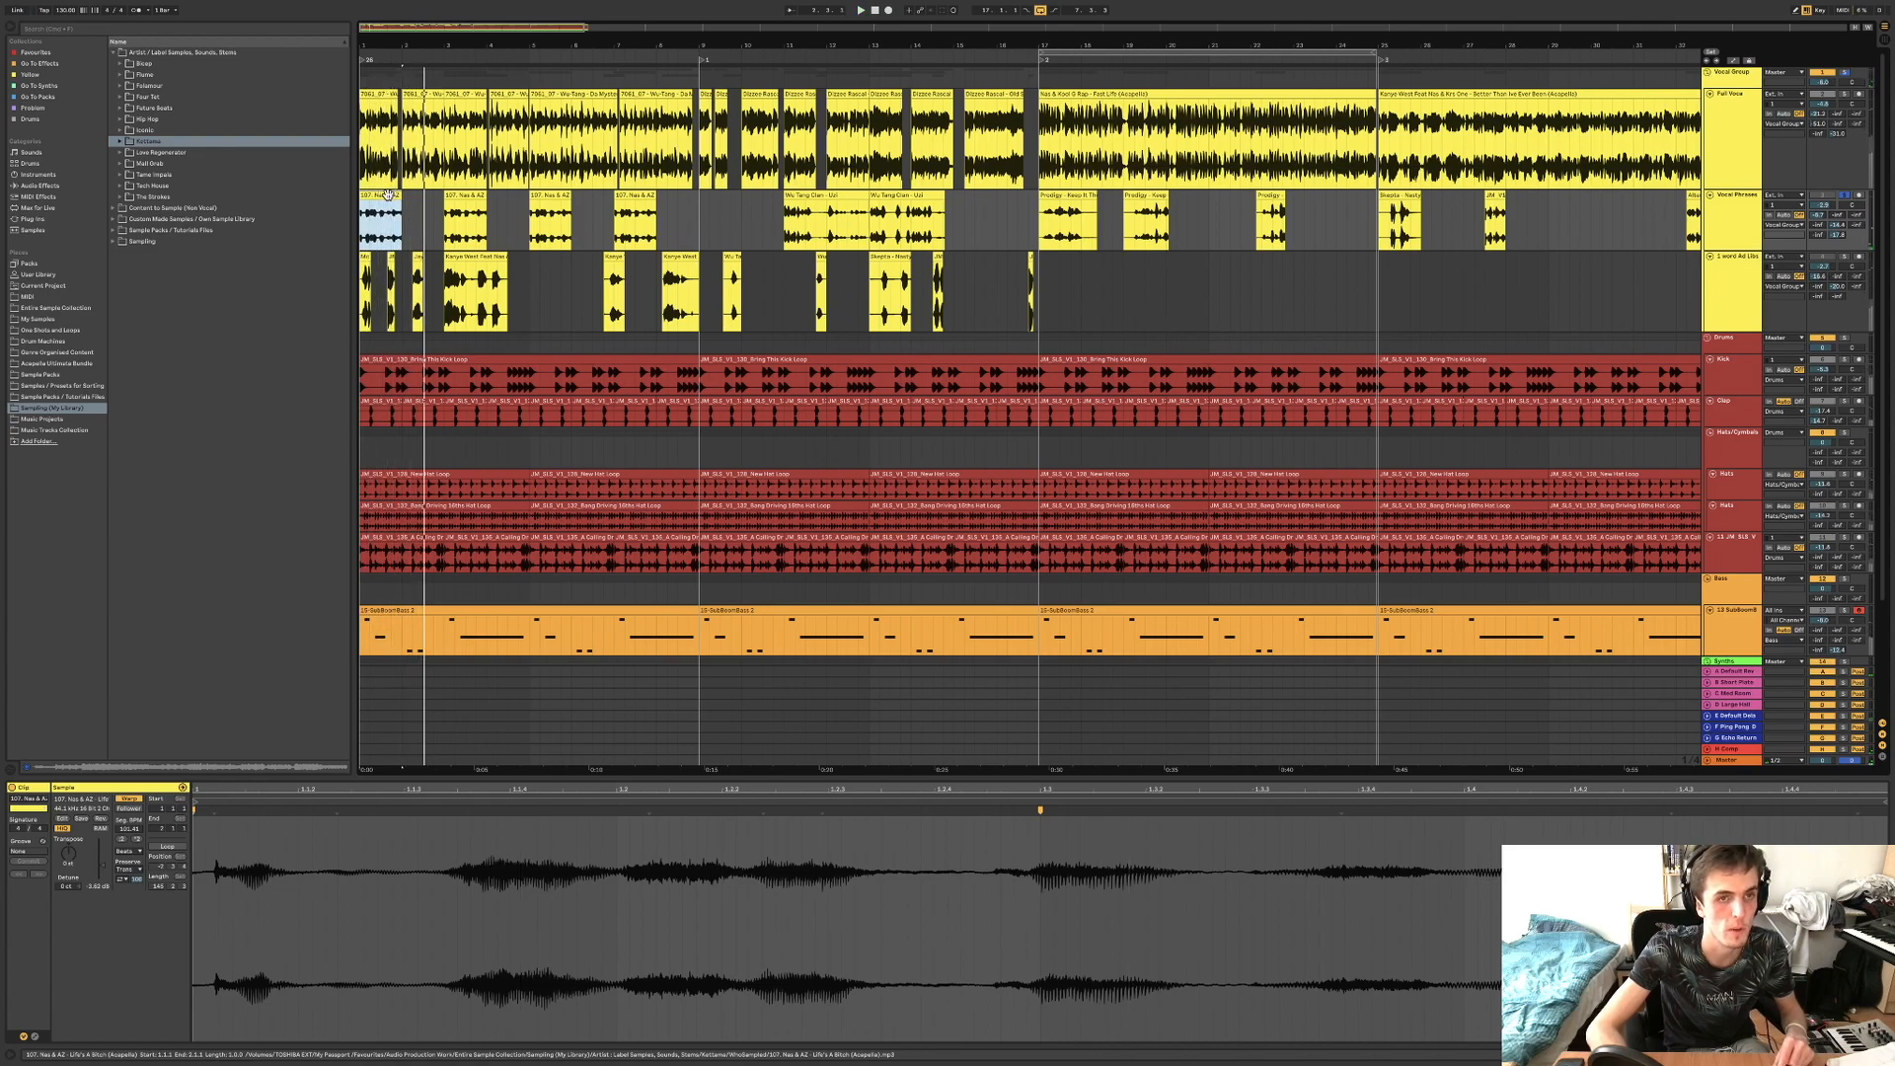
Extend the first Nas & AZ clip into bar 4 to hear more of the acapella, and trim it back to one bar.
scroll(388, 194, up, 5)
scroll(388, 195, left, 2)
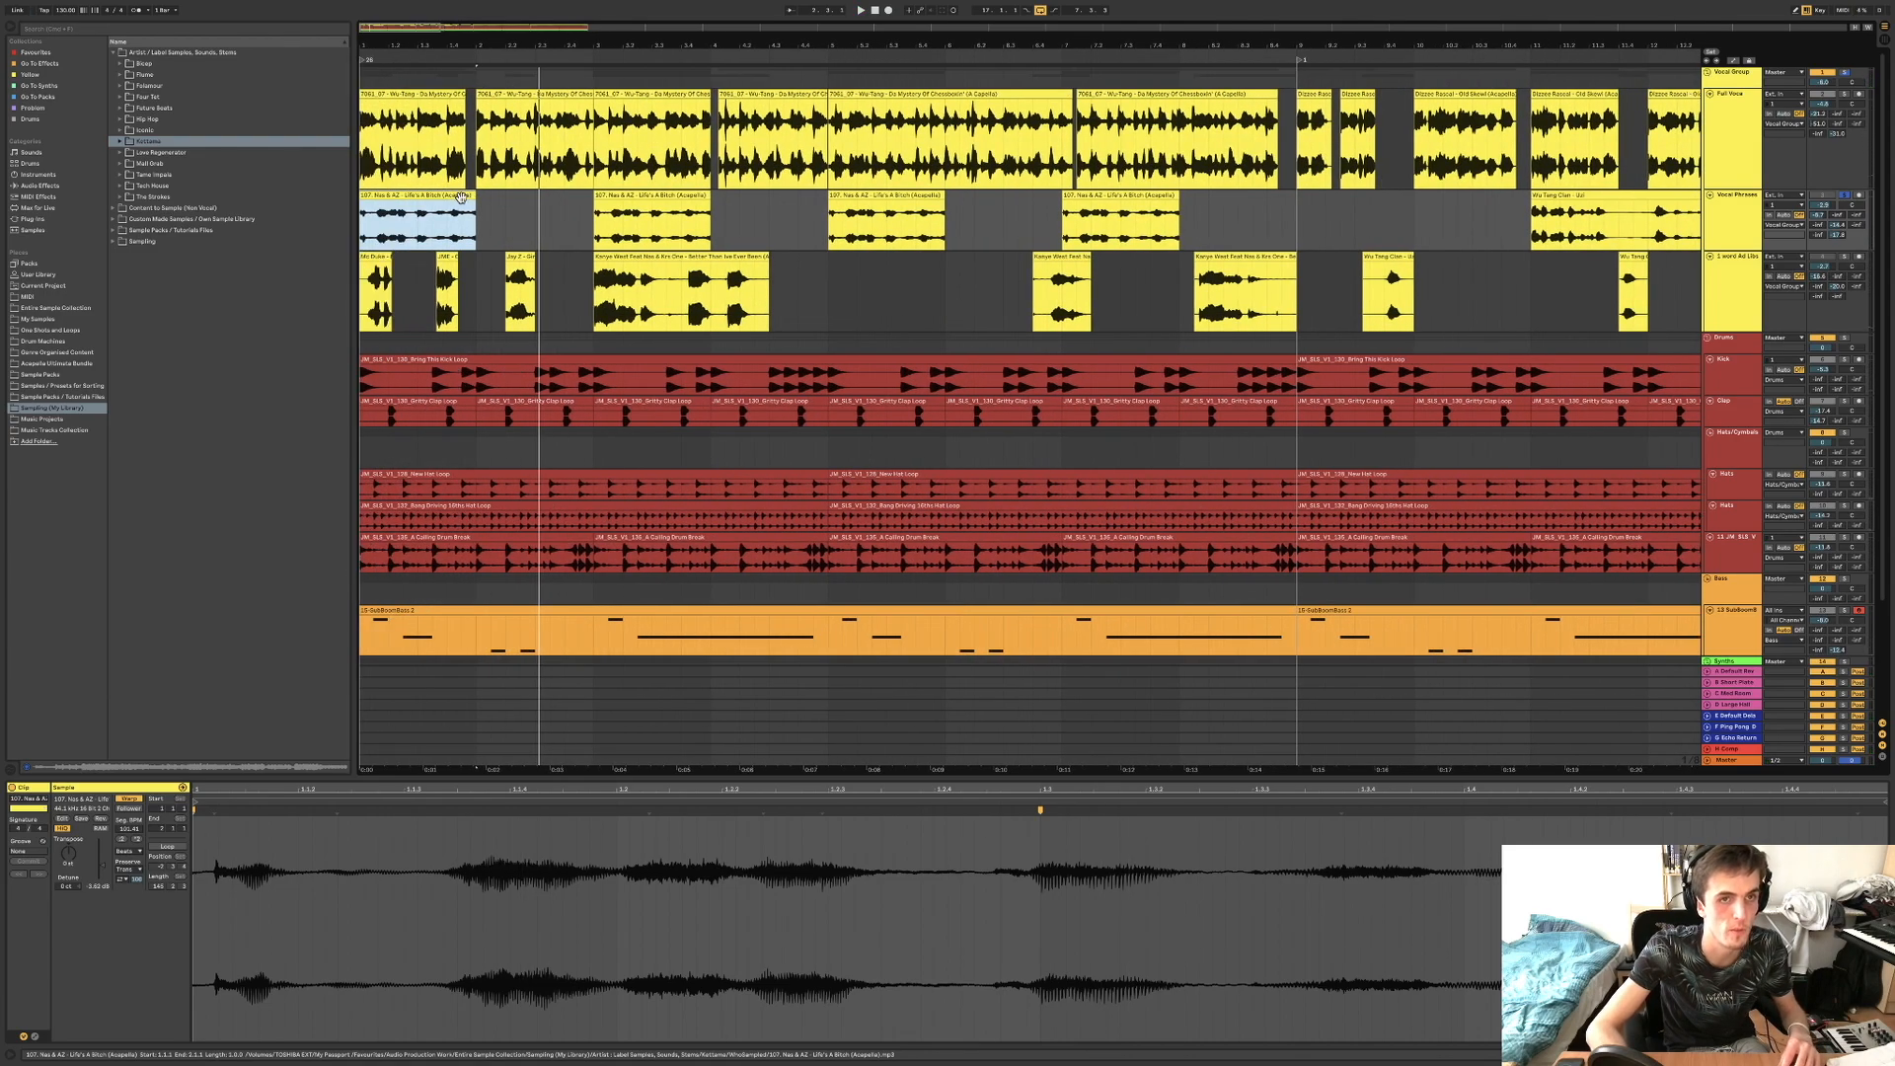
drag(474, 197, 795, 221)
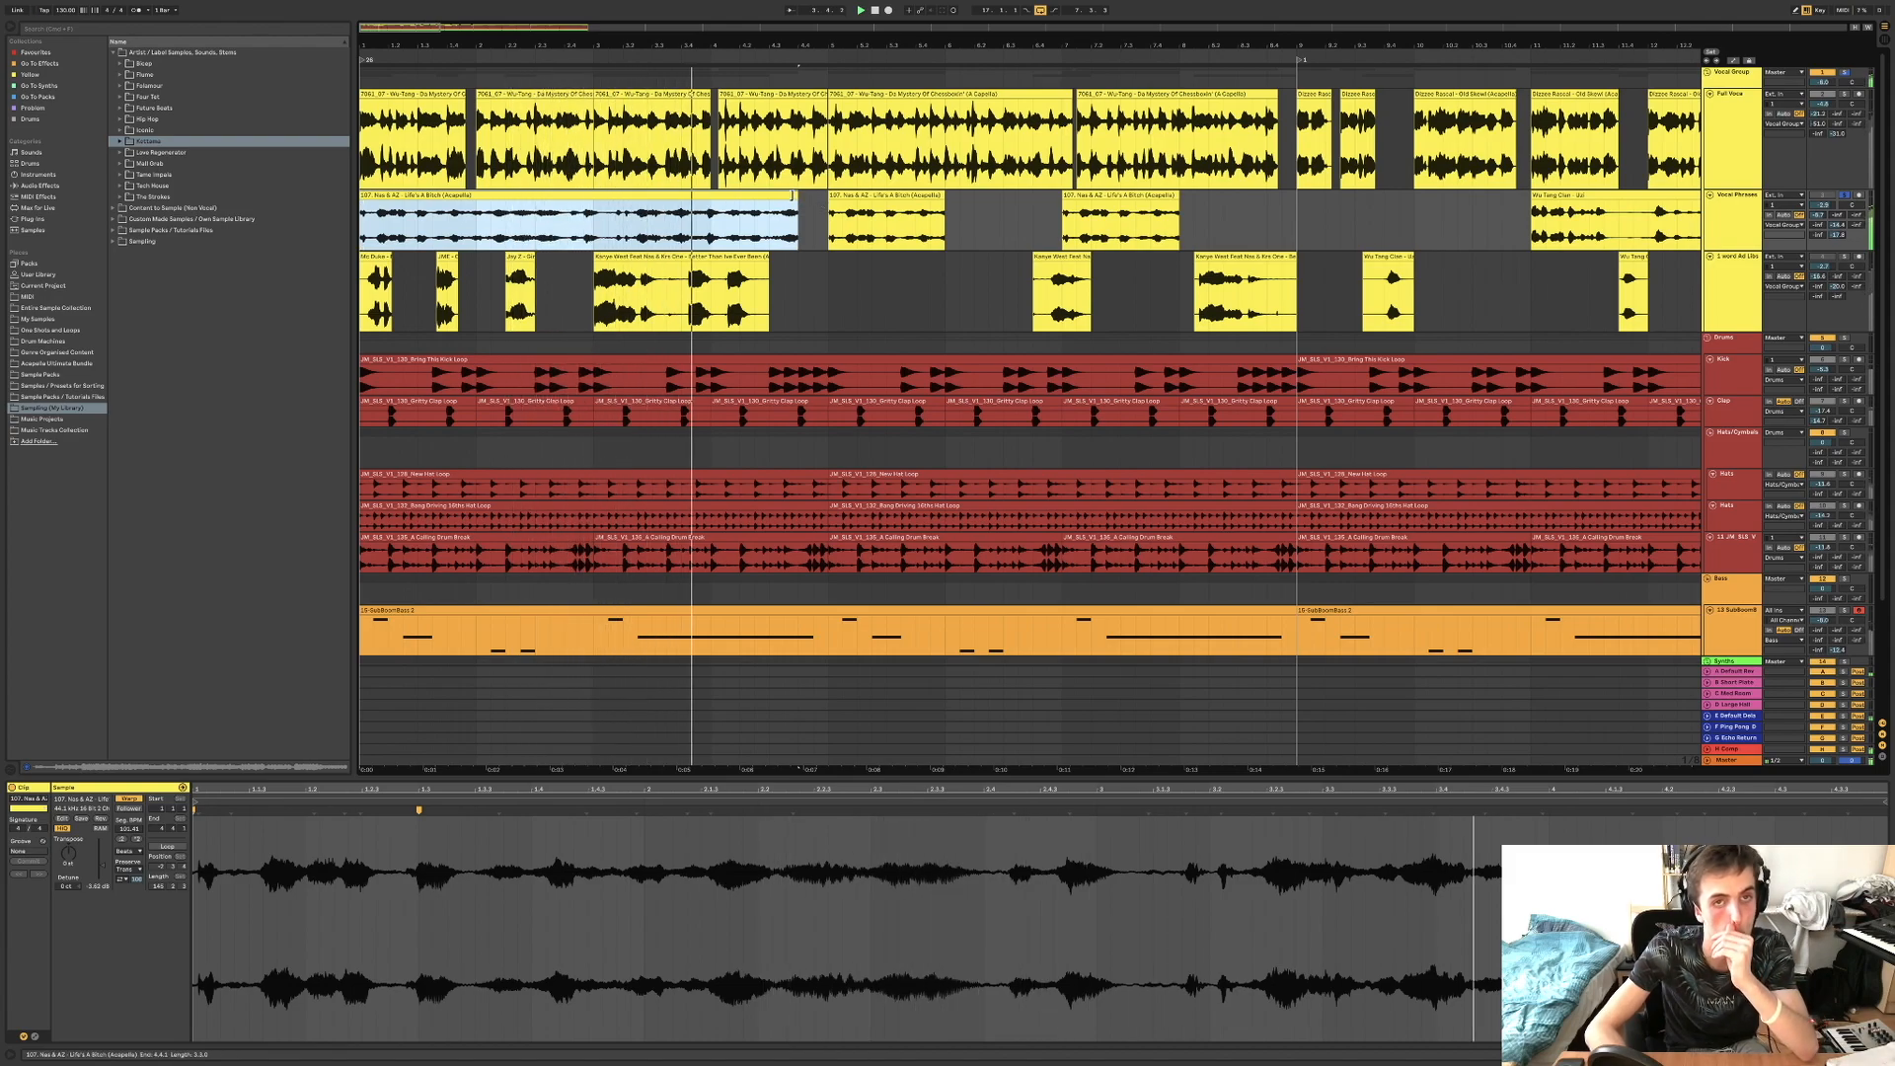
drag(797, 217, 470, 201)
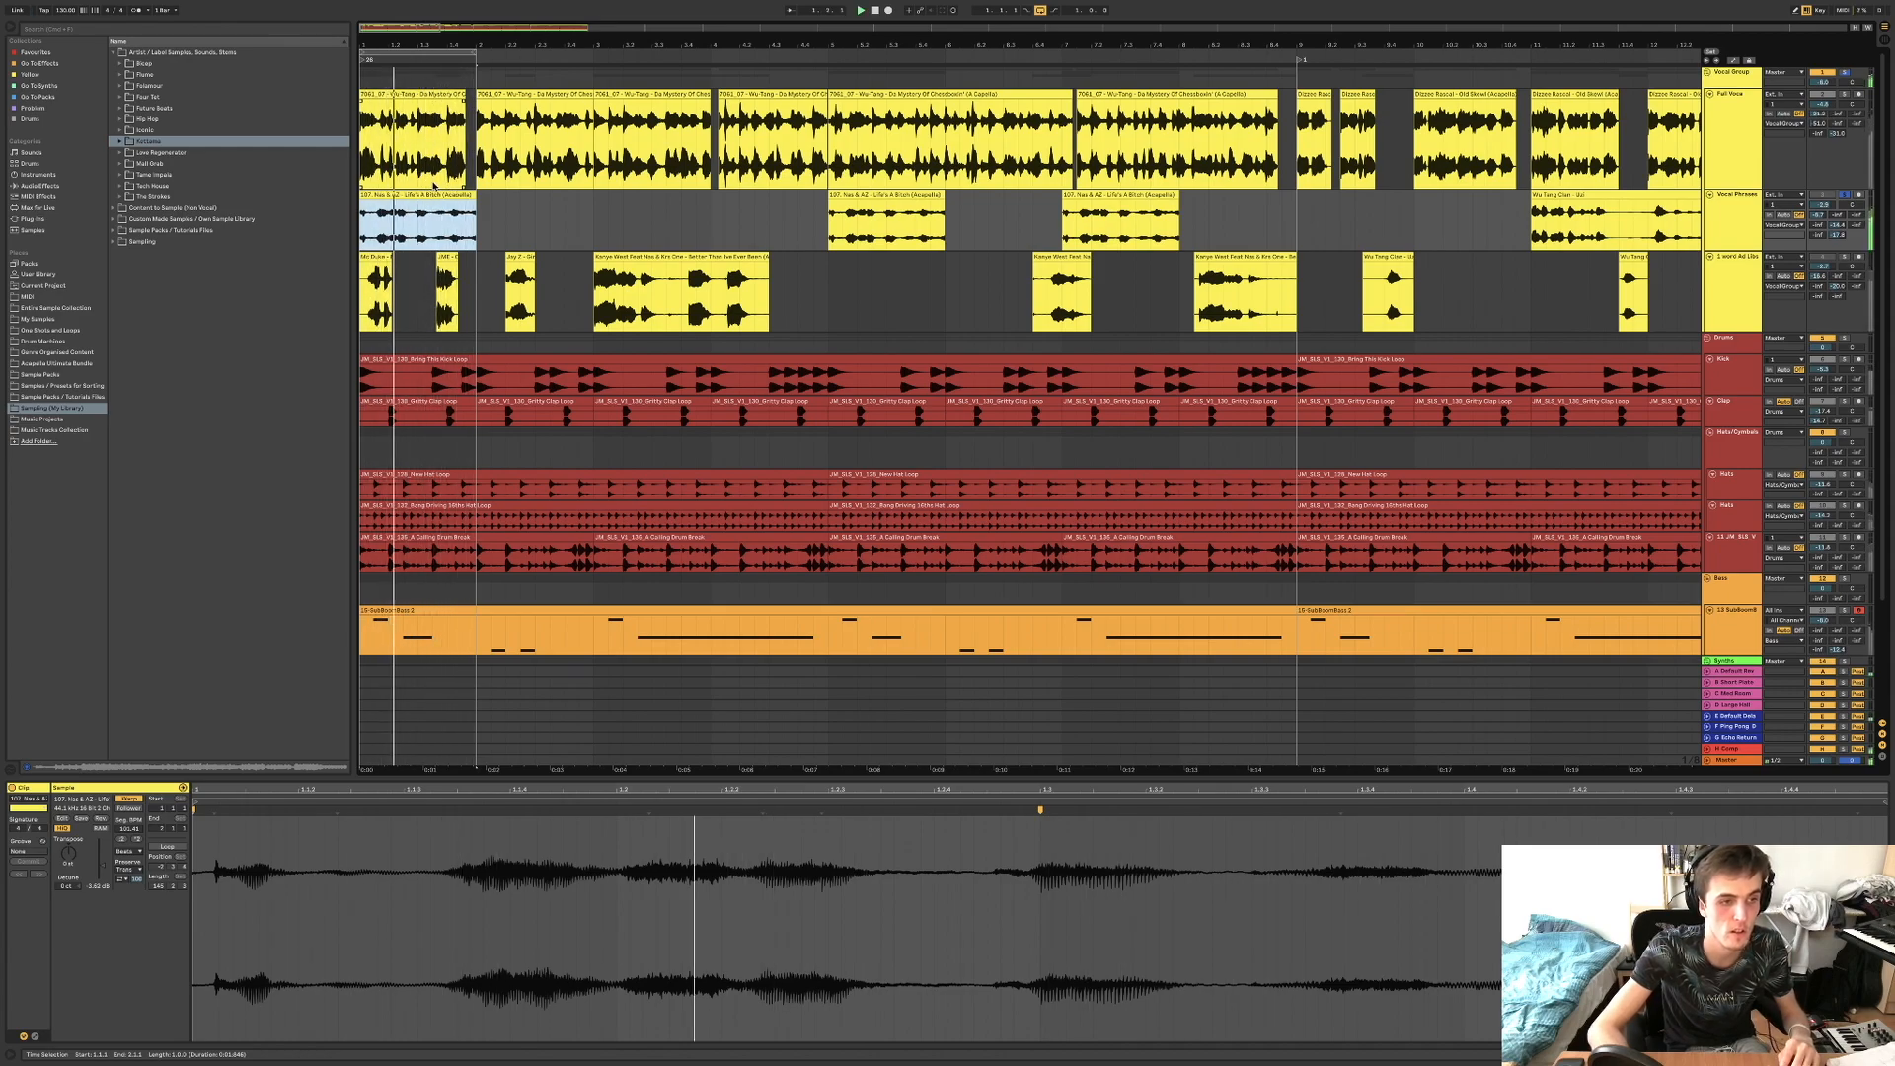
Try moving and lengthening the first Nas & AZ clip to play a different part of the phrase, and undo the changes.
drag(436, 196, 391, 210)
key(space)
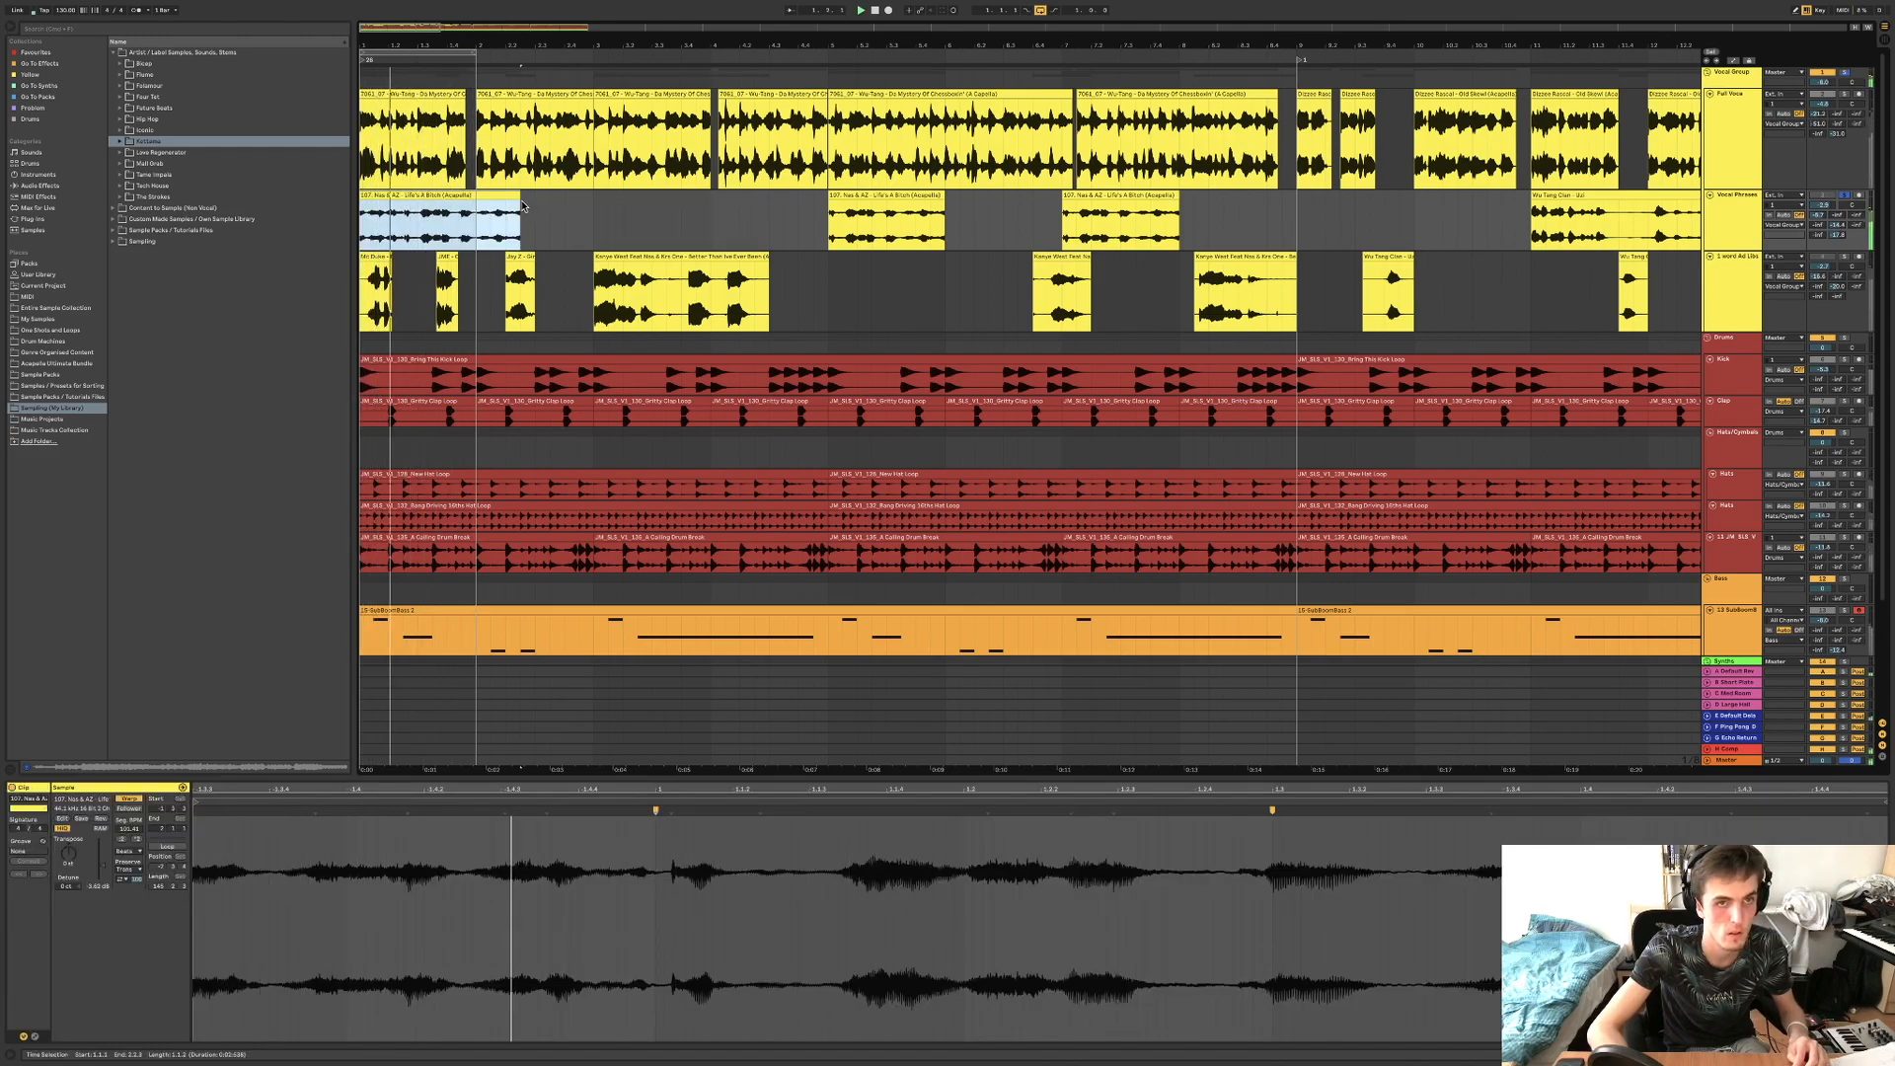
key(ctrl+z)
key(ctrl+z)
key(ctrl+z)
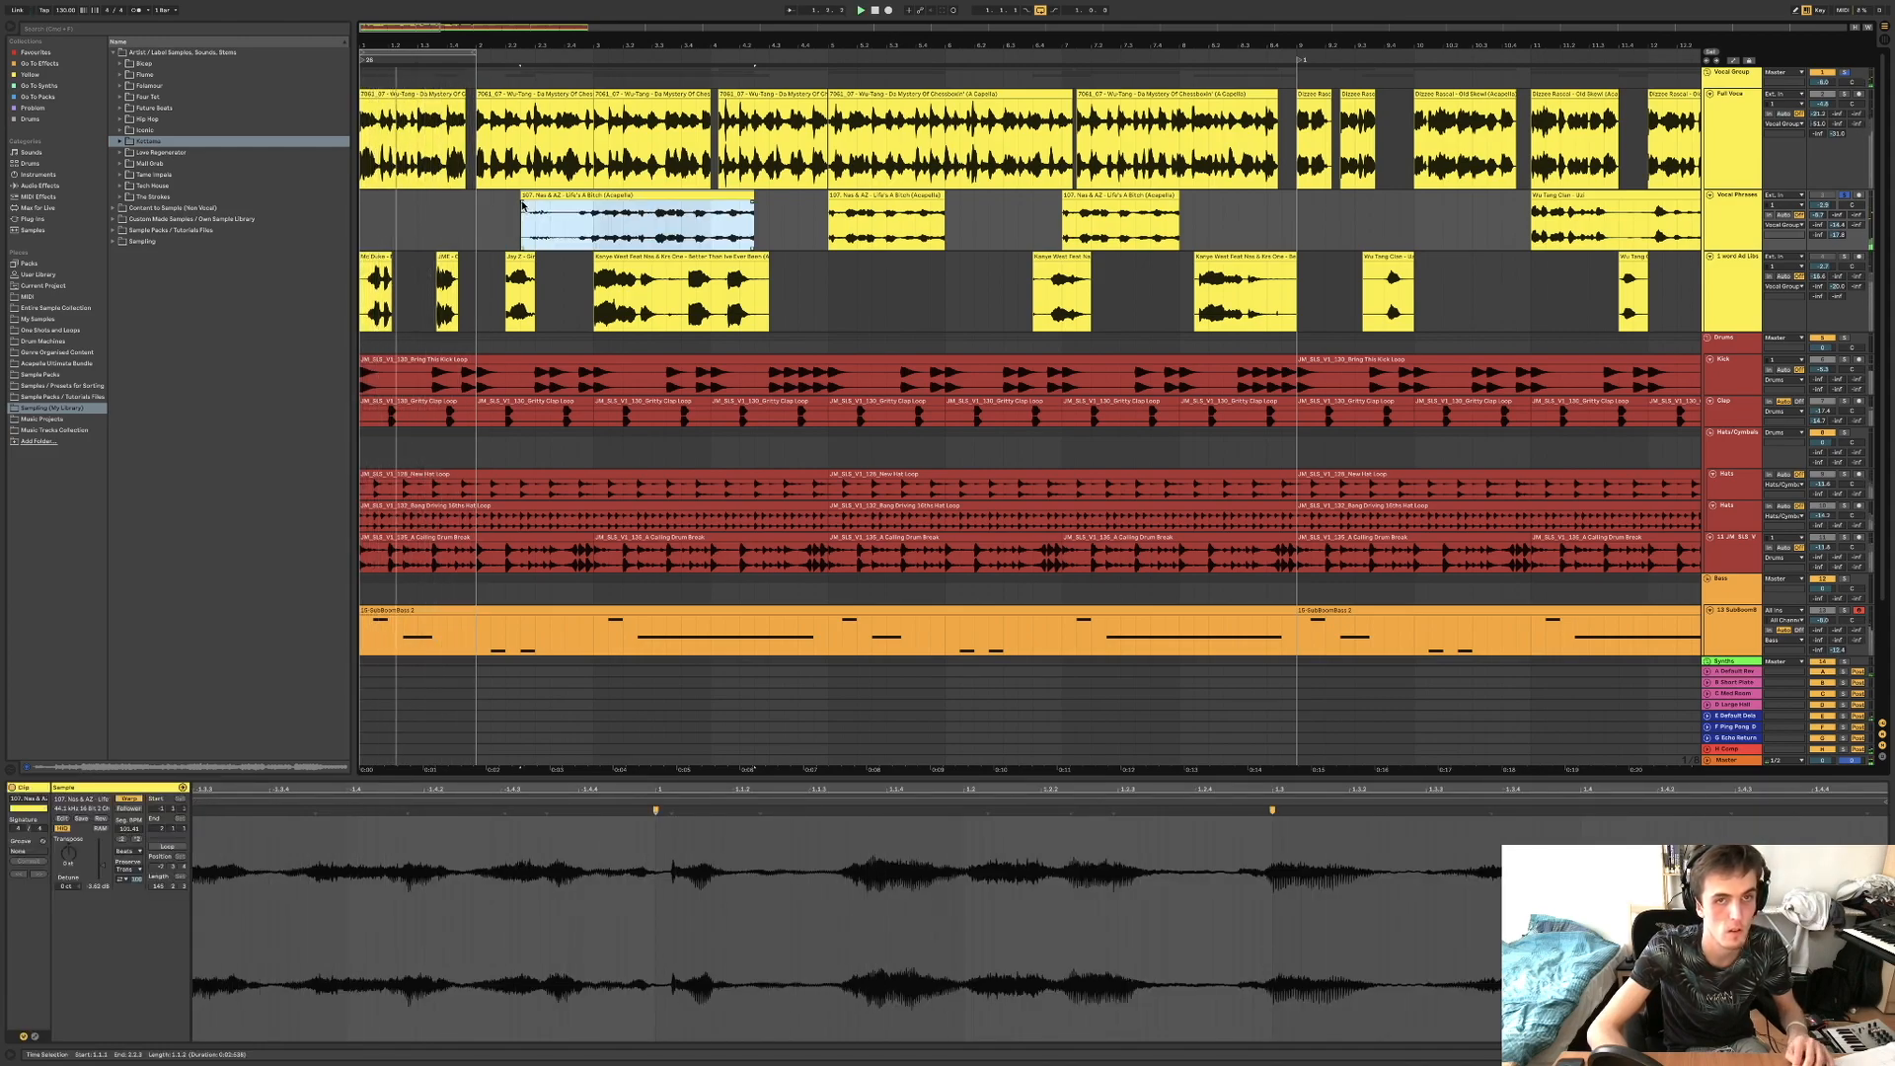
key(ctrl+z)
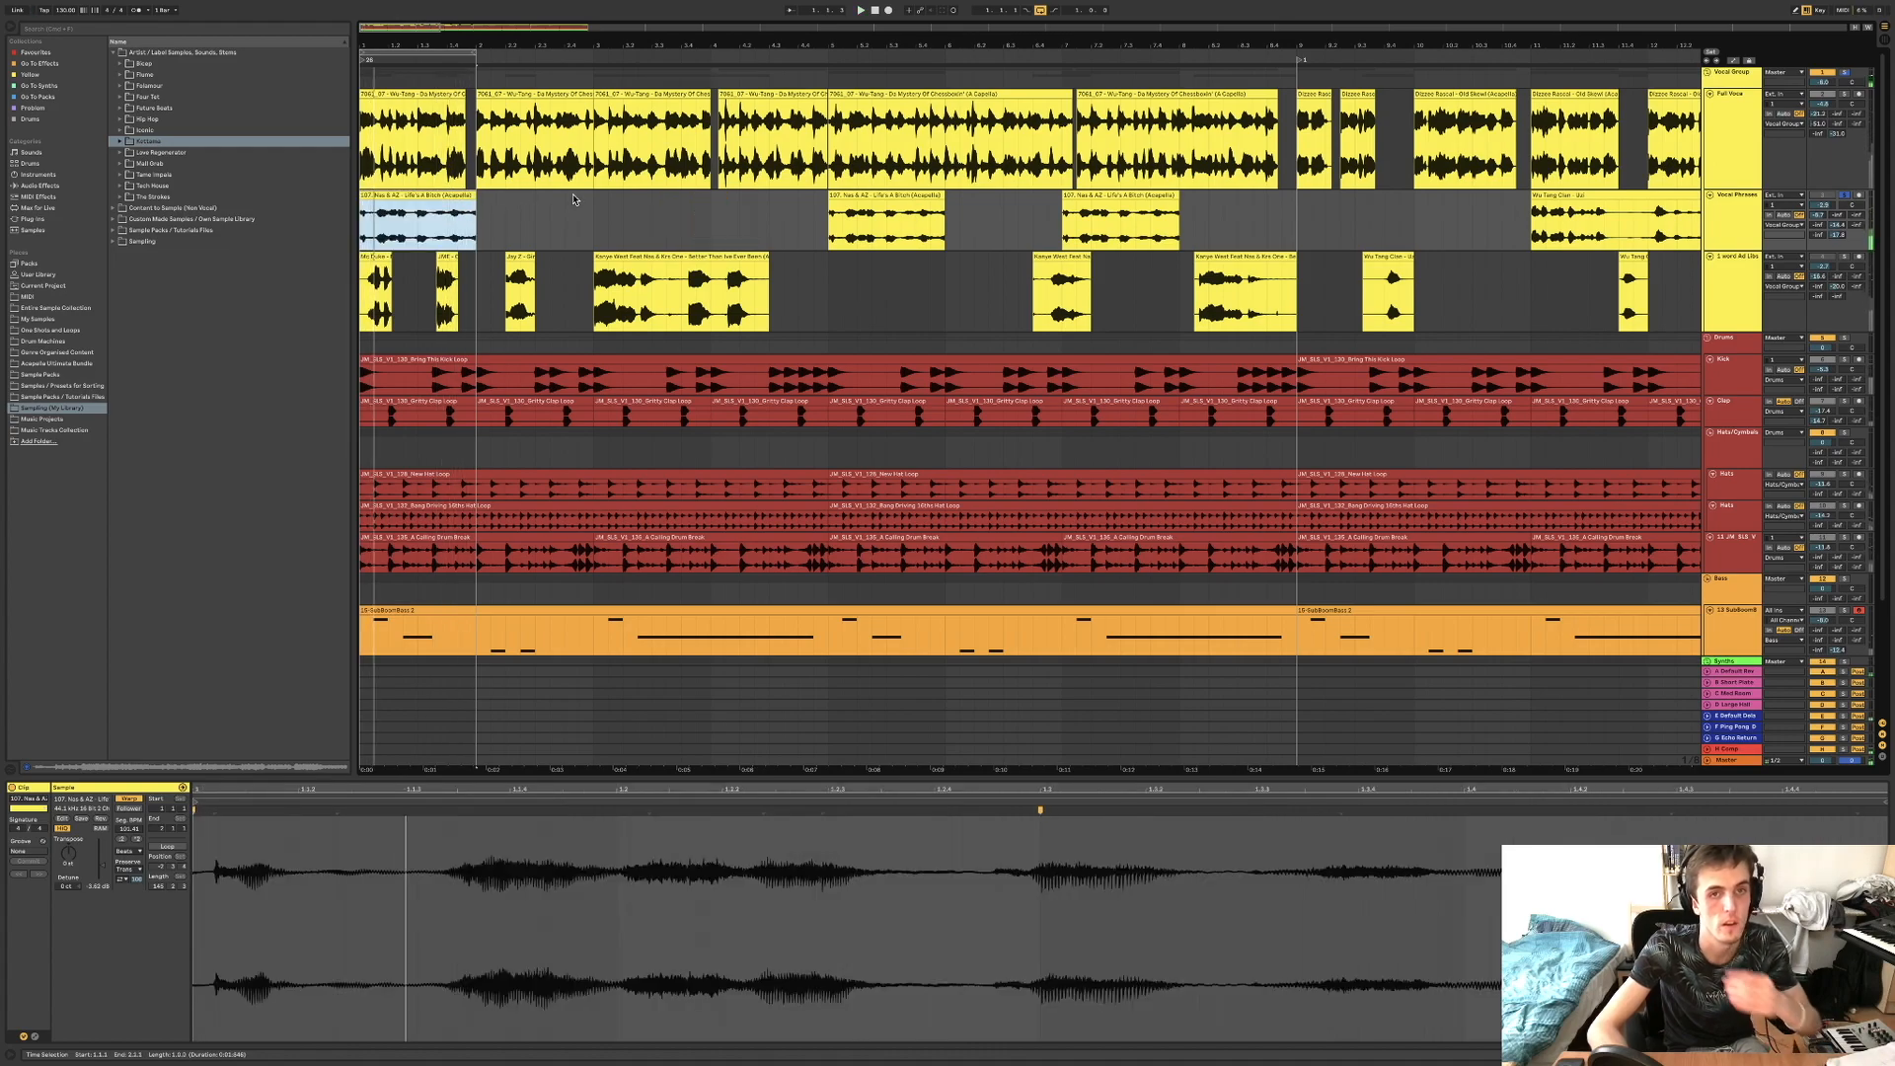
Solo the SubBoomBass track to hear the bass along with the looped phrase.
key(minus)
key(minus)
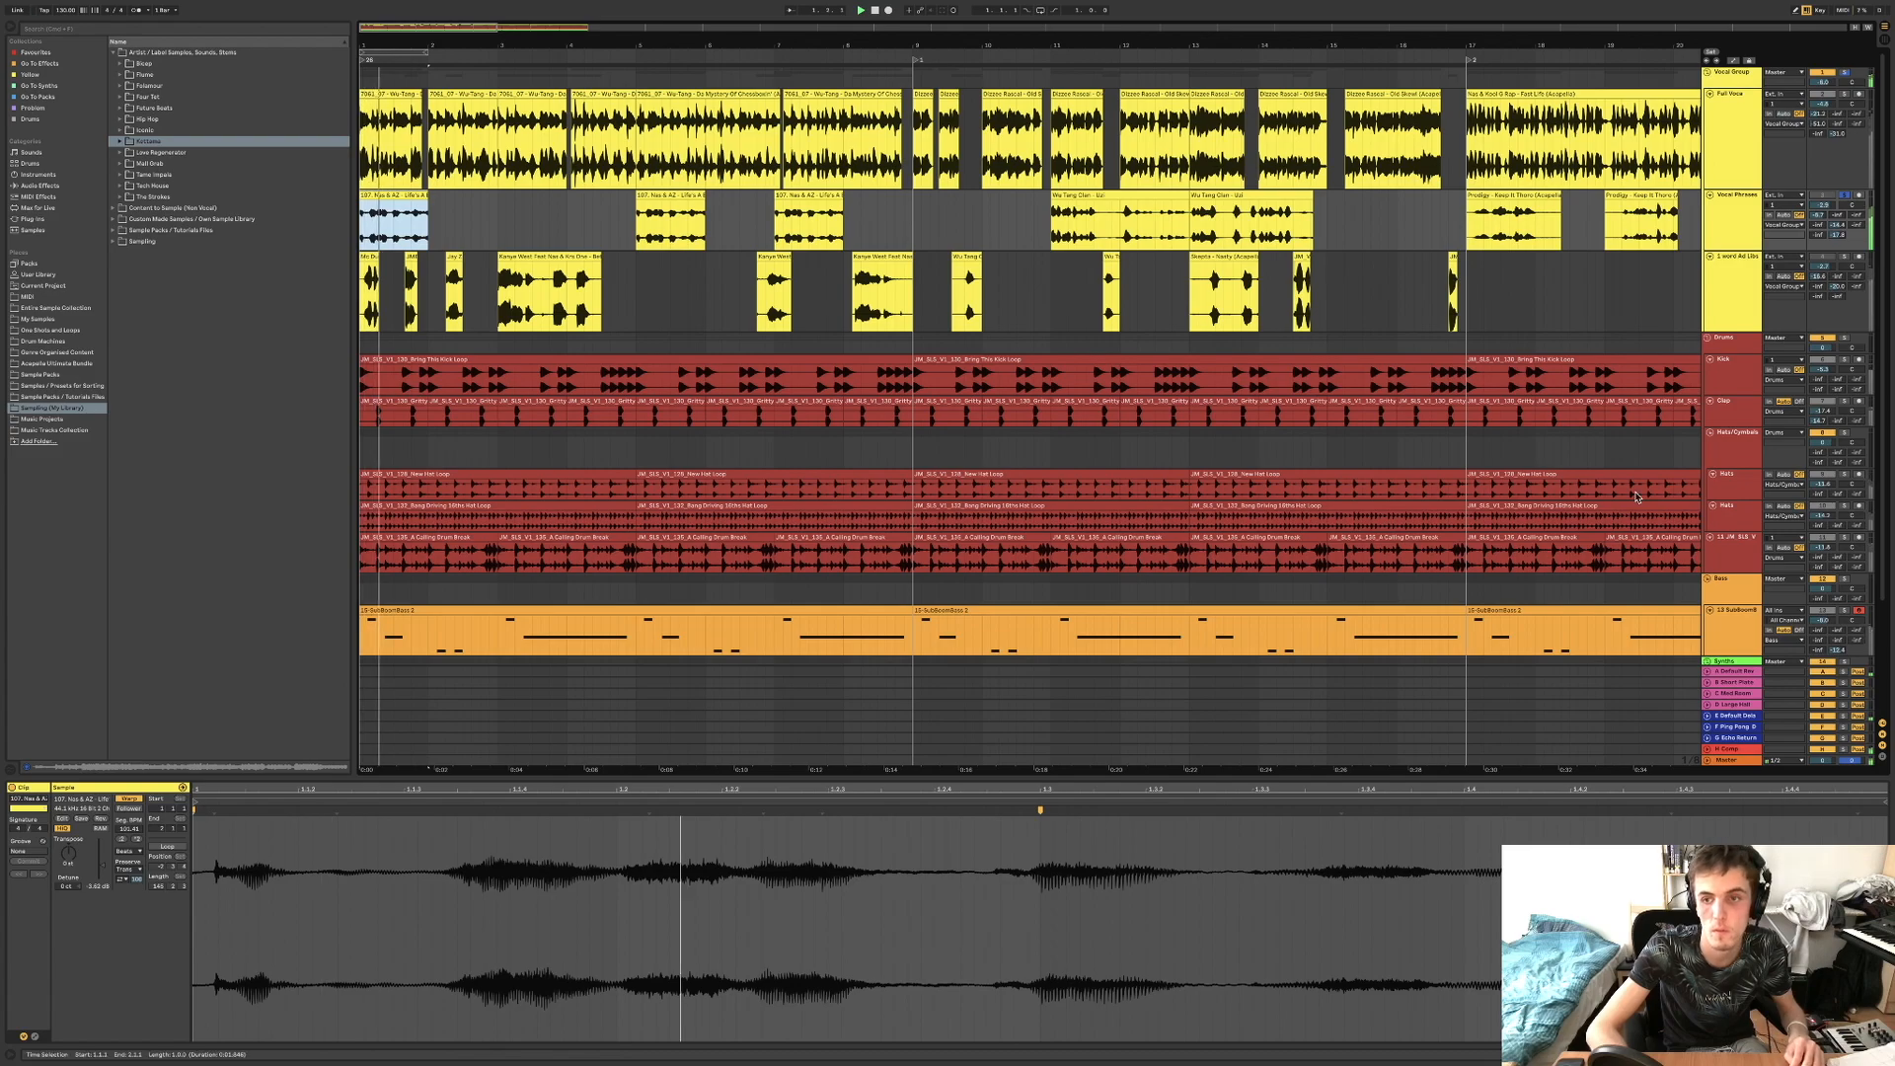
click(1844, 611)
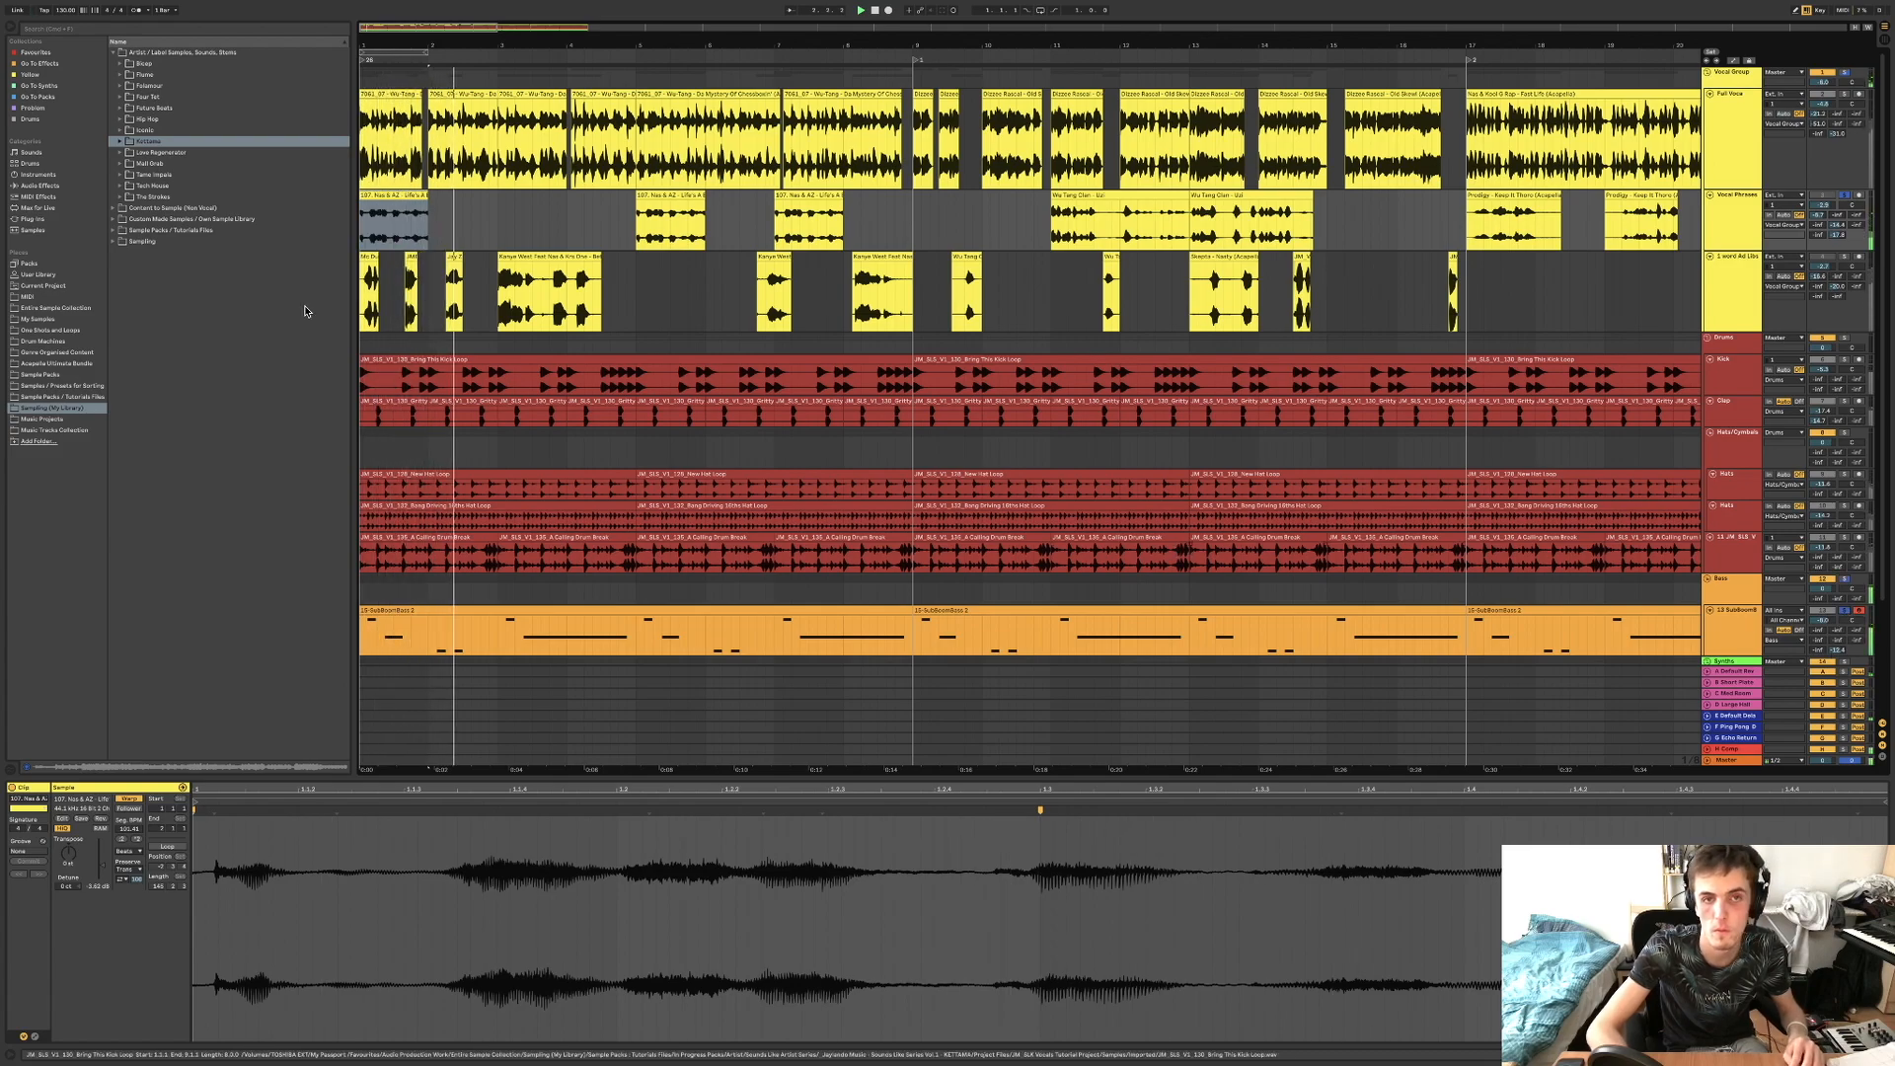
Duplicate the one-bar Nas & AZ clip along the vocal phrases track until it fills bars 1 to 8.
click(387, 196)
key(ctrl+d)
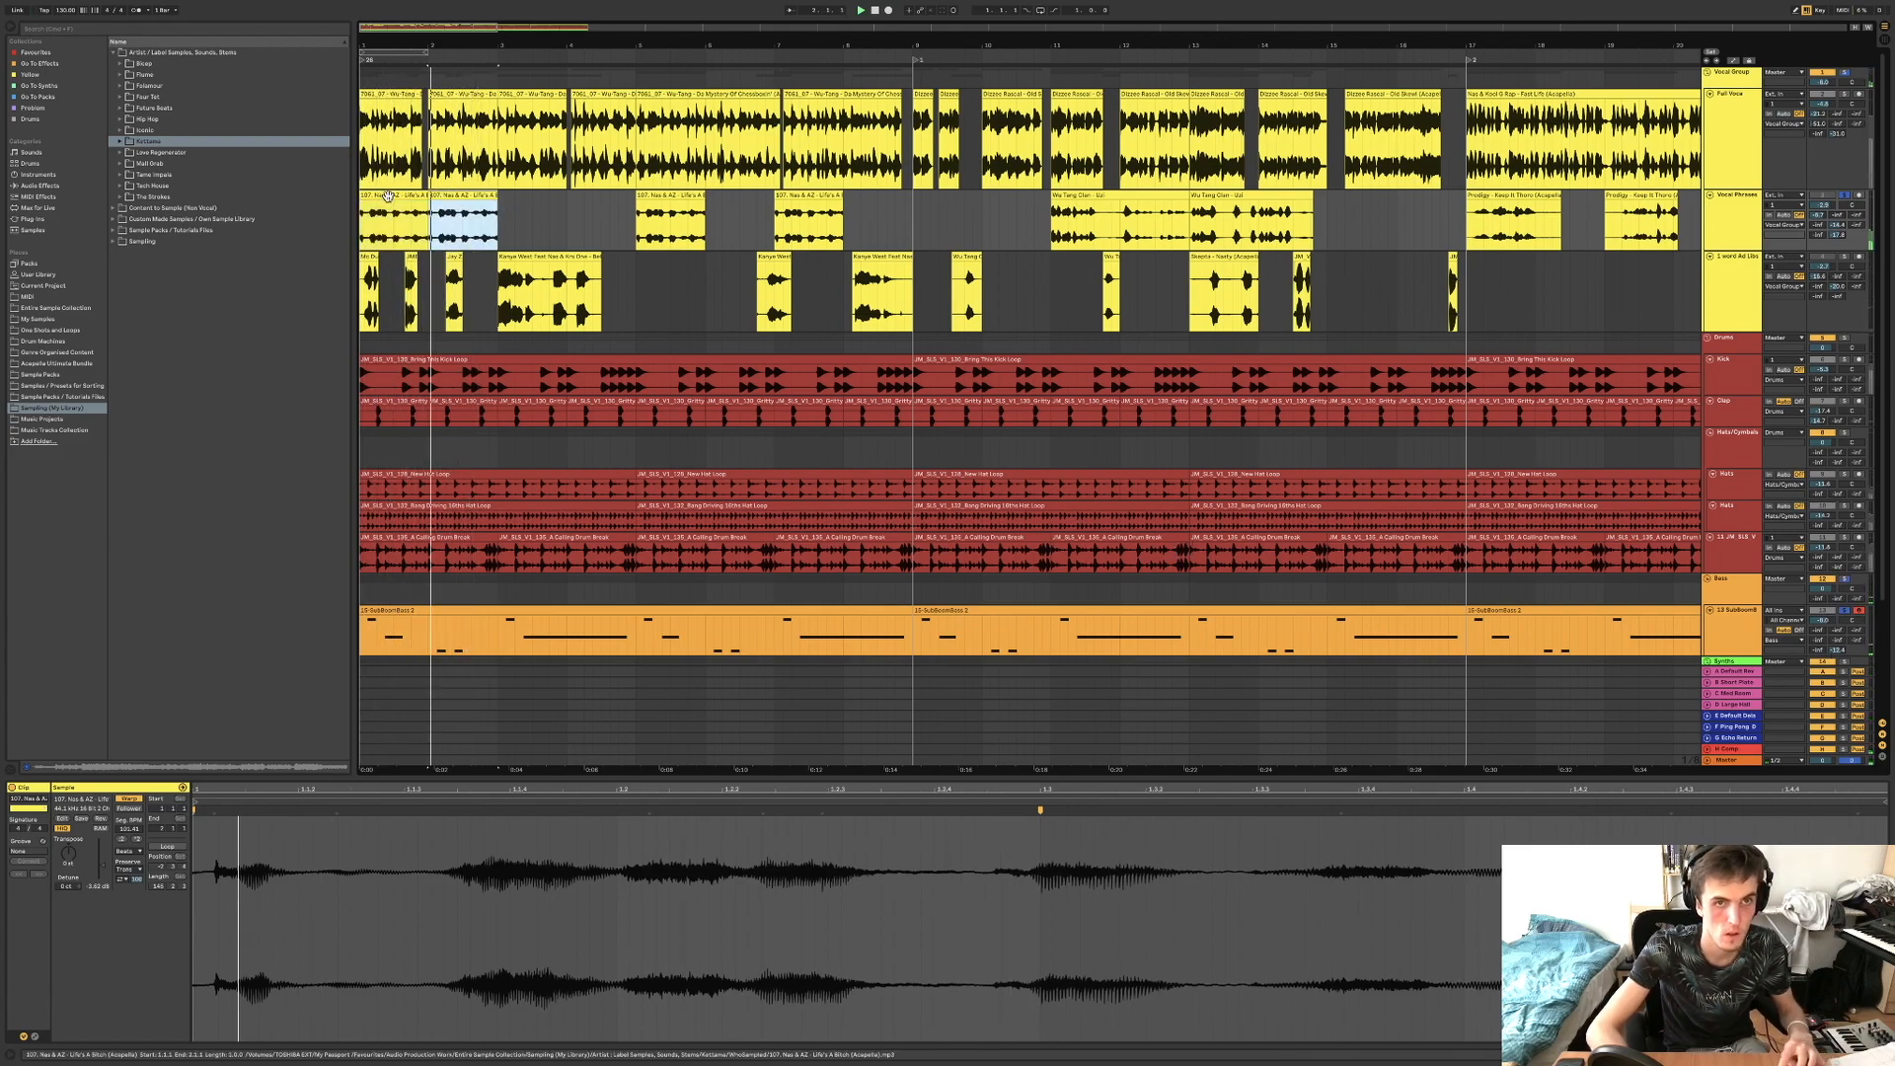
key(ctrl+d)
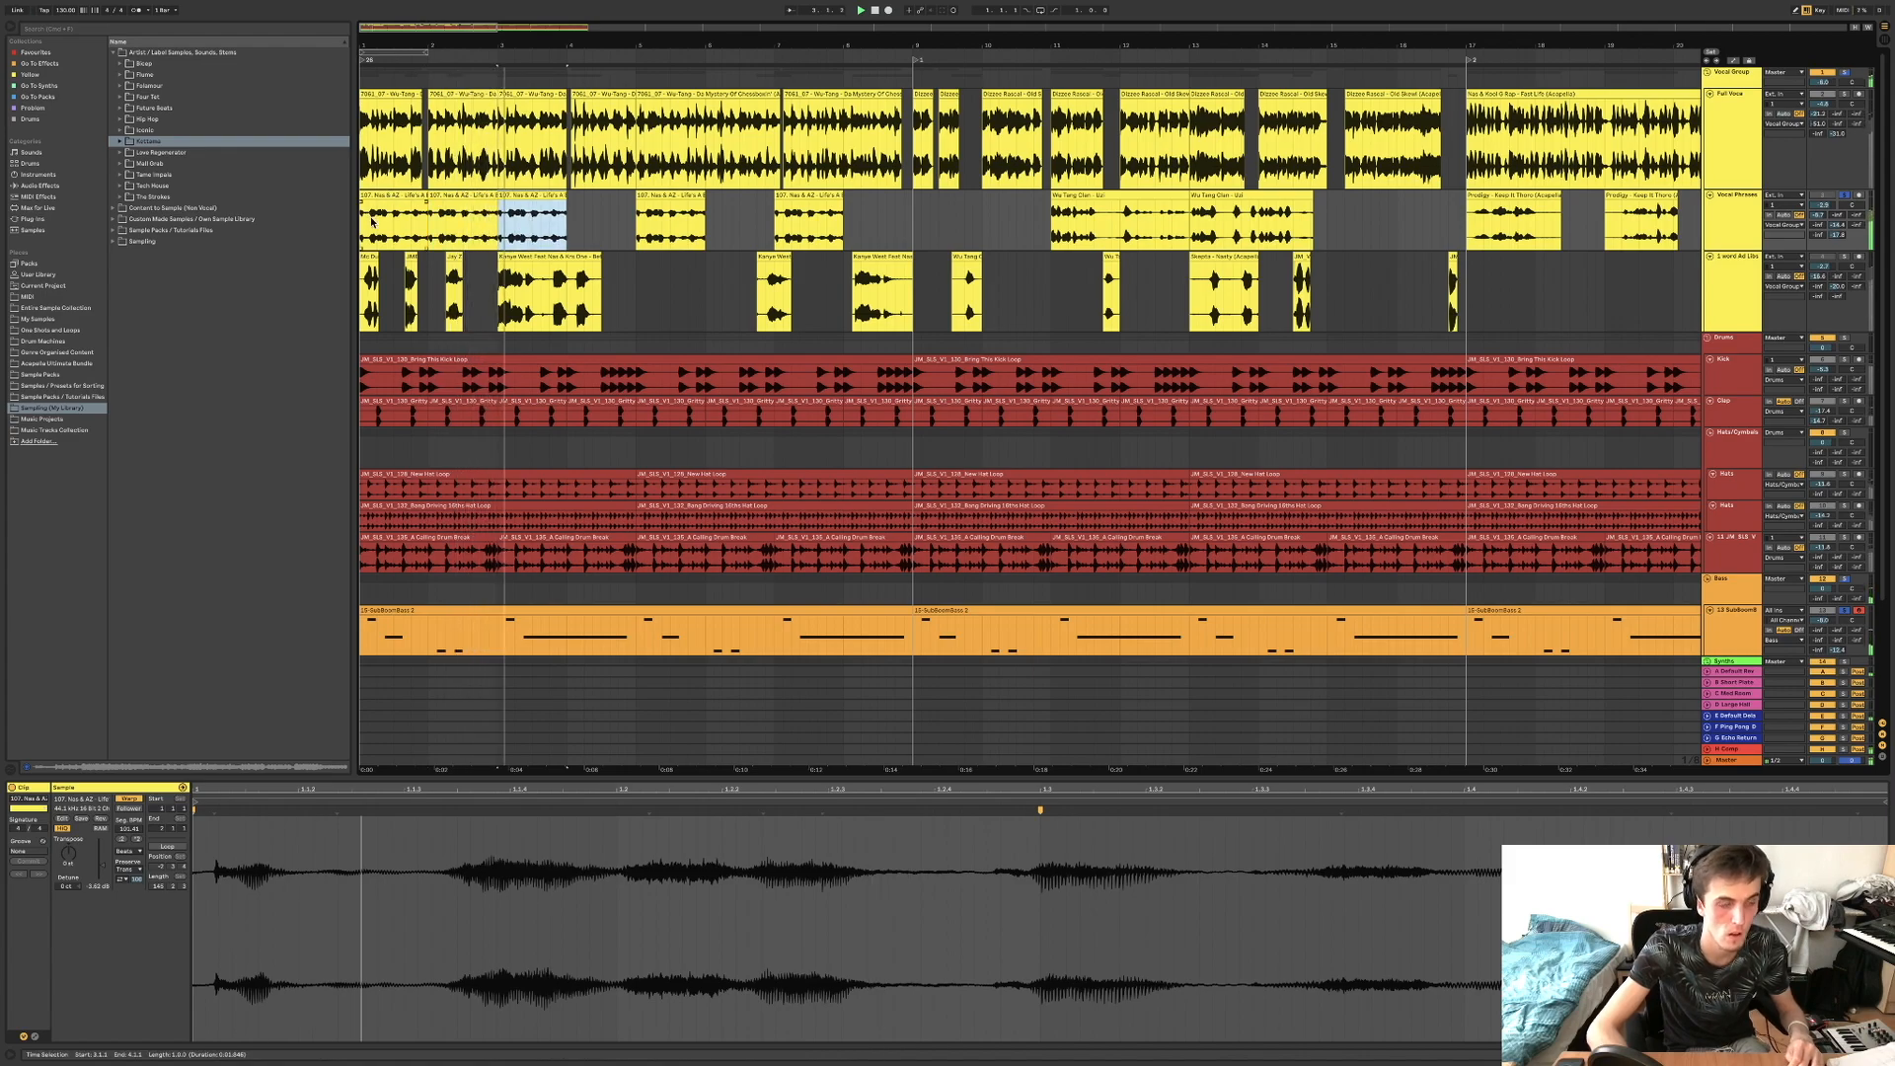
key(ctrl+d)
key(ctrl+d)
key(ctrl+d)
key(ctrl+d)
key(ctrl+d)
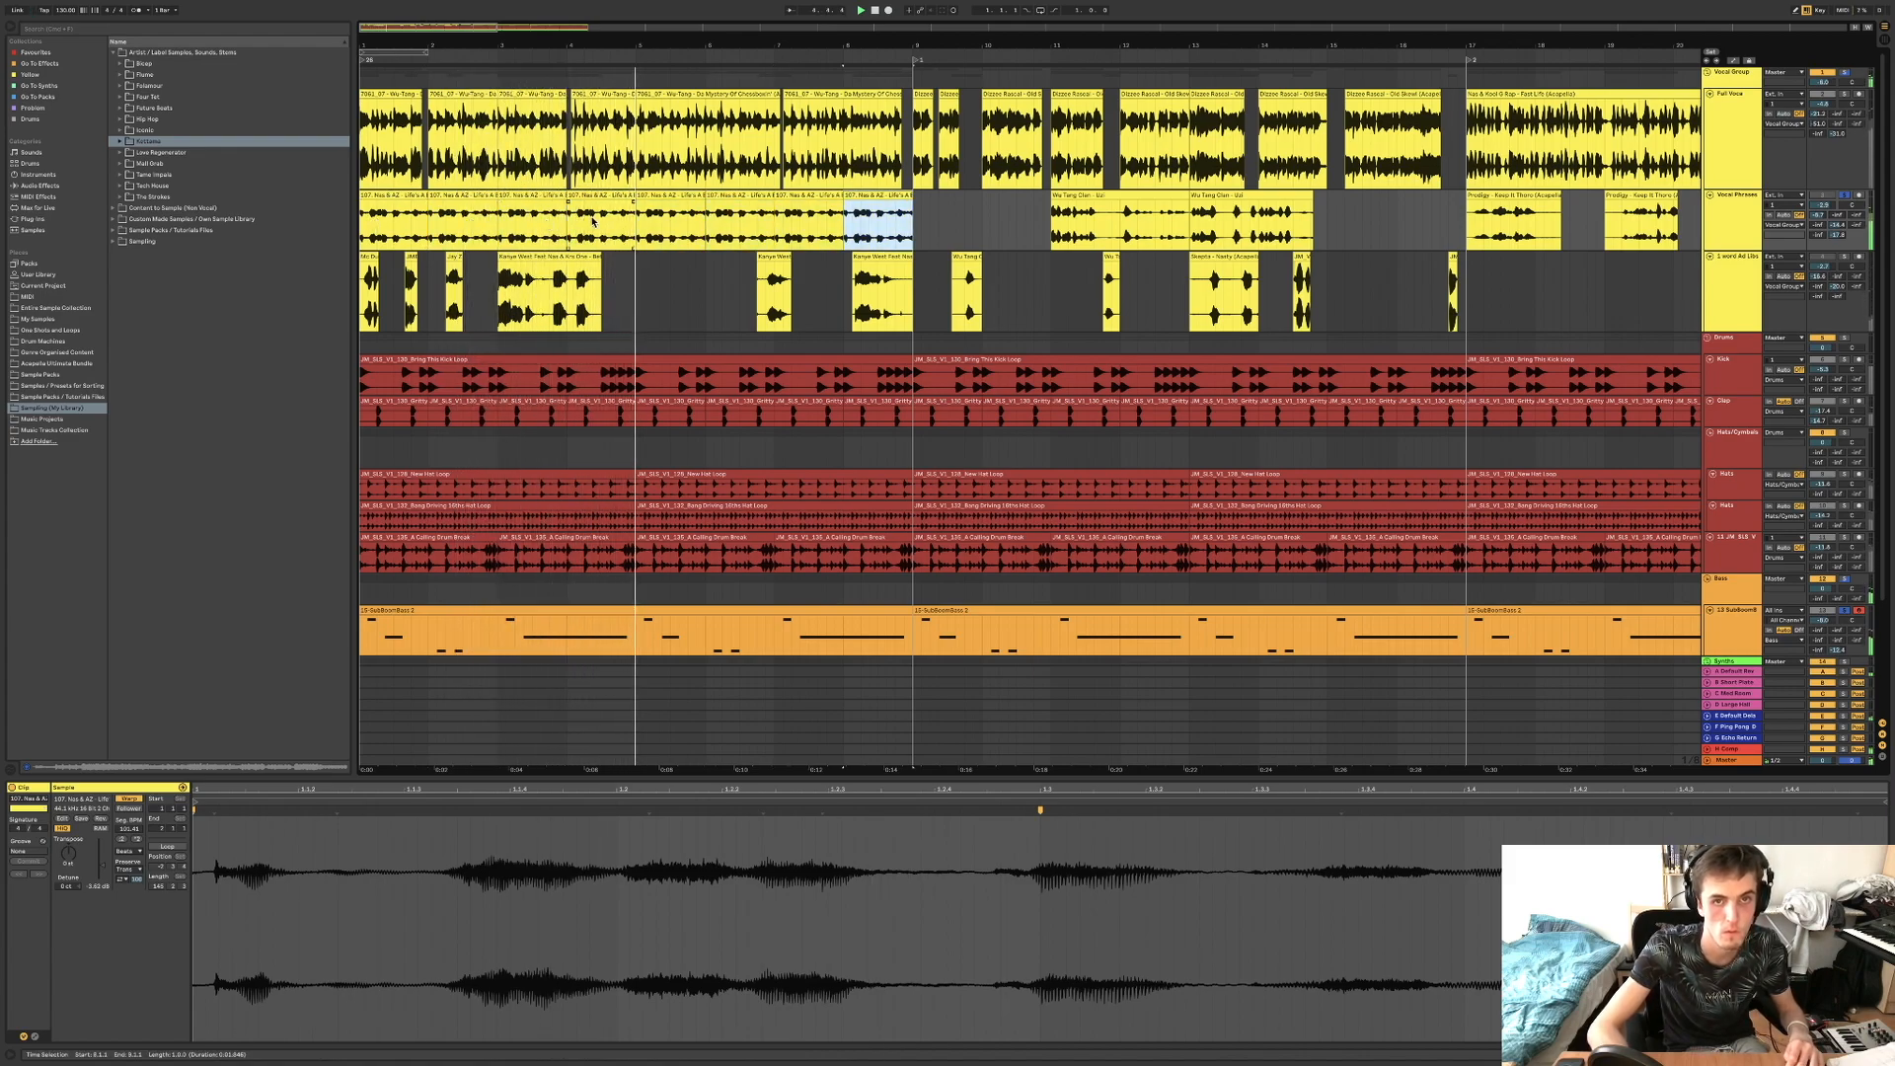
Select the whole run of repeated Nas & AZ clips and toggle the solo state of the main synth track.
shift+click(395, 196)
scroll(1381, 474, down, 5)
scroll(1590, 526, up, 2)
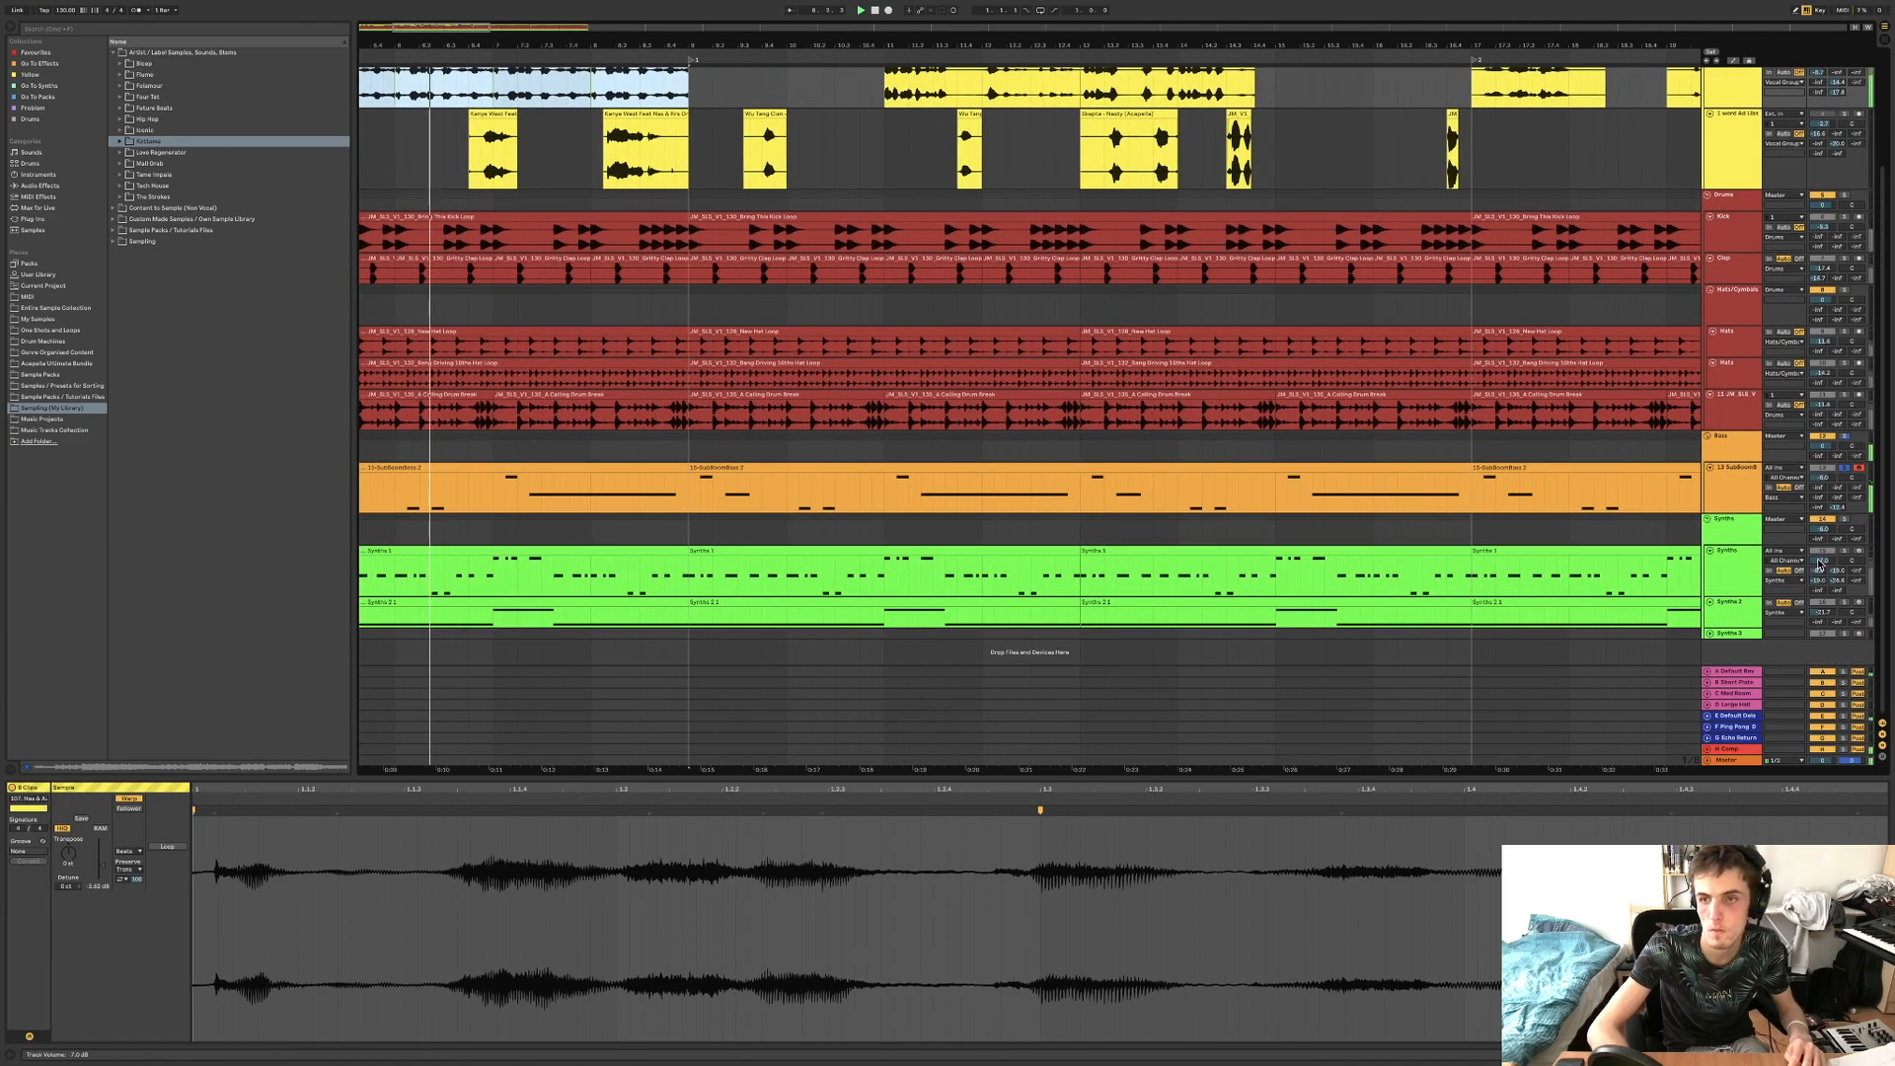
click(1843, 550)
scroll(677, 358, down, 5)
scroll(677, 357, up, 3)
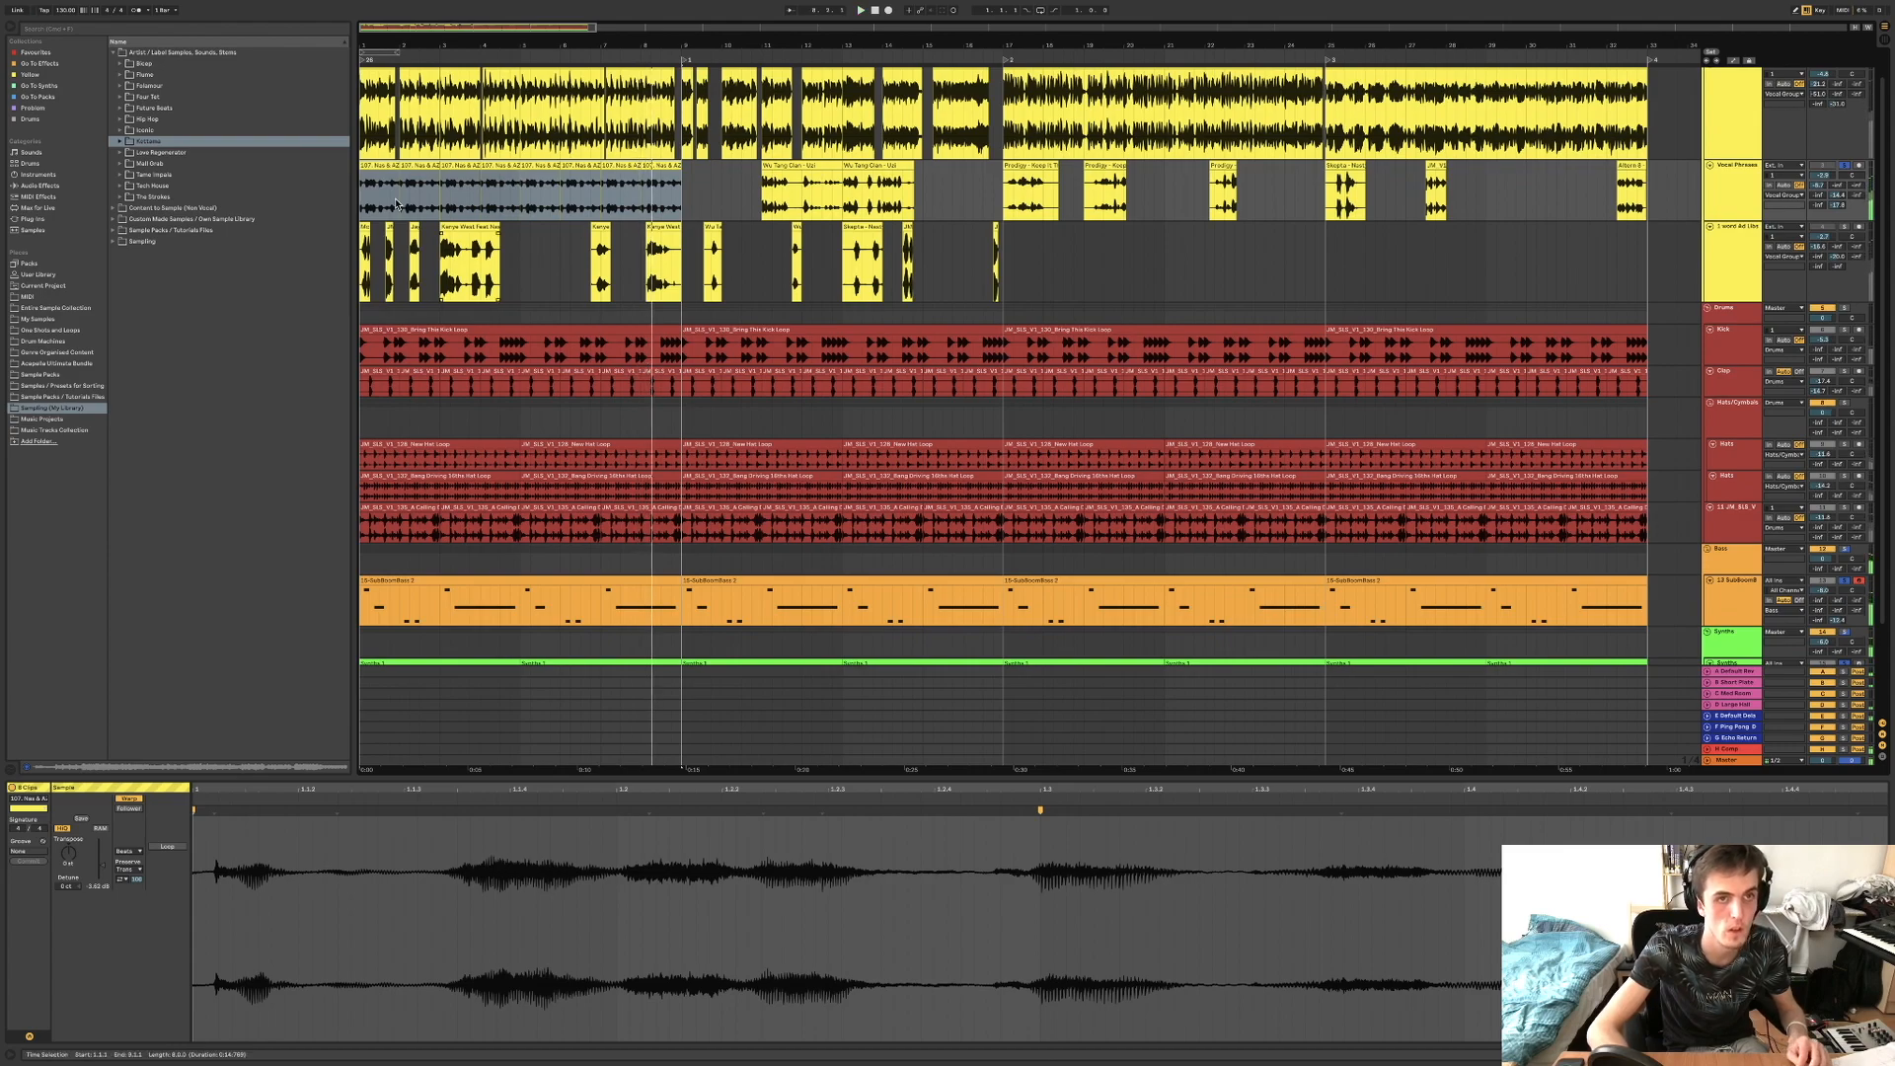
Deactivate the first, fifth and seventh Nas & AZ clips and delete the third, so the phrase sounds only every other bar.
click(385, 165)
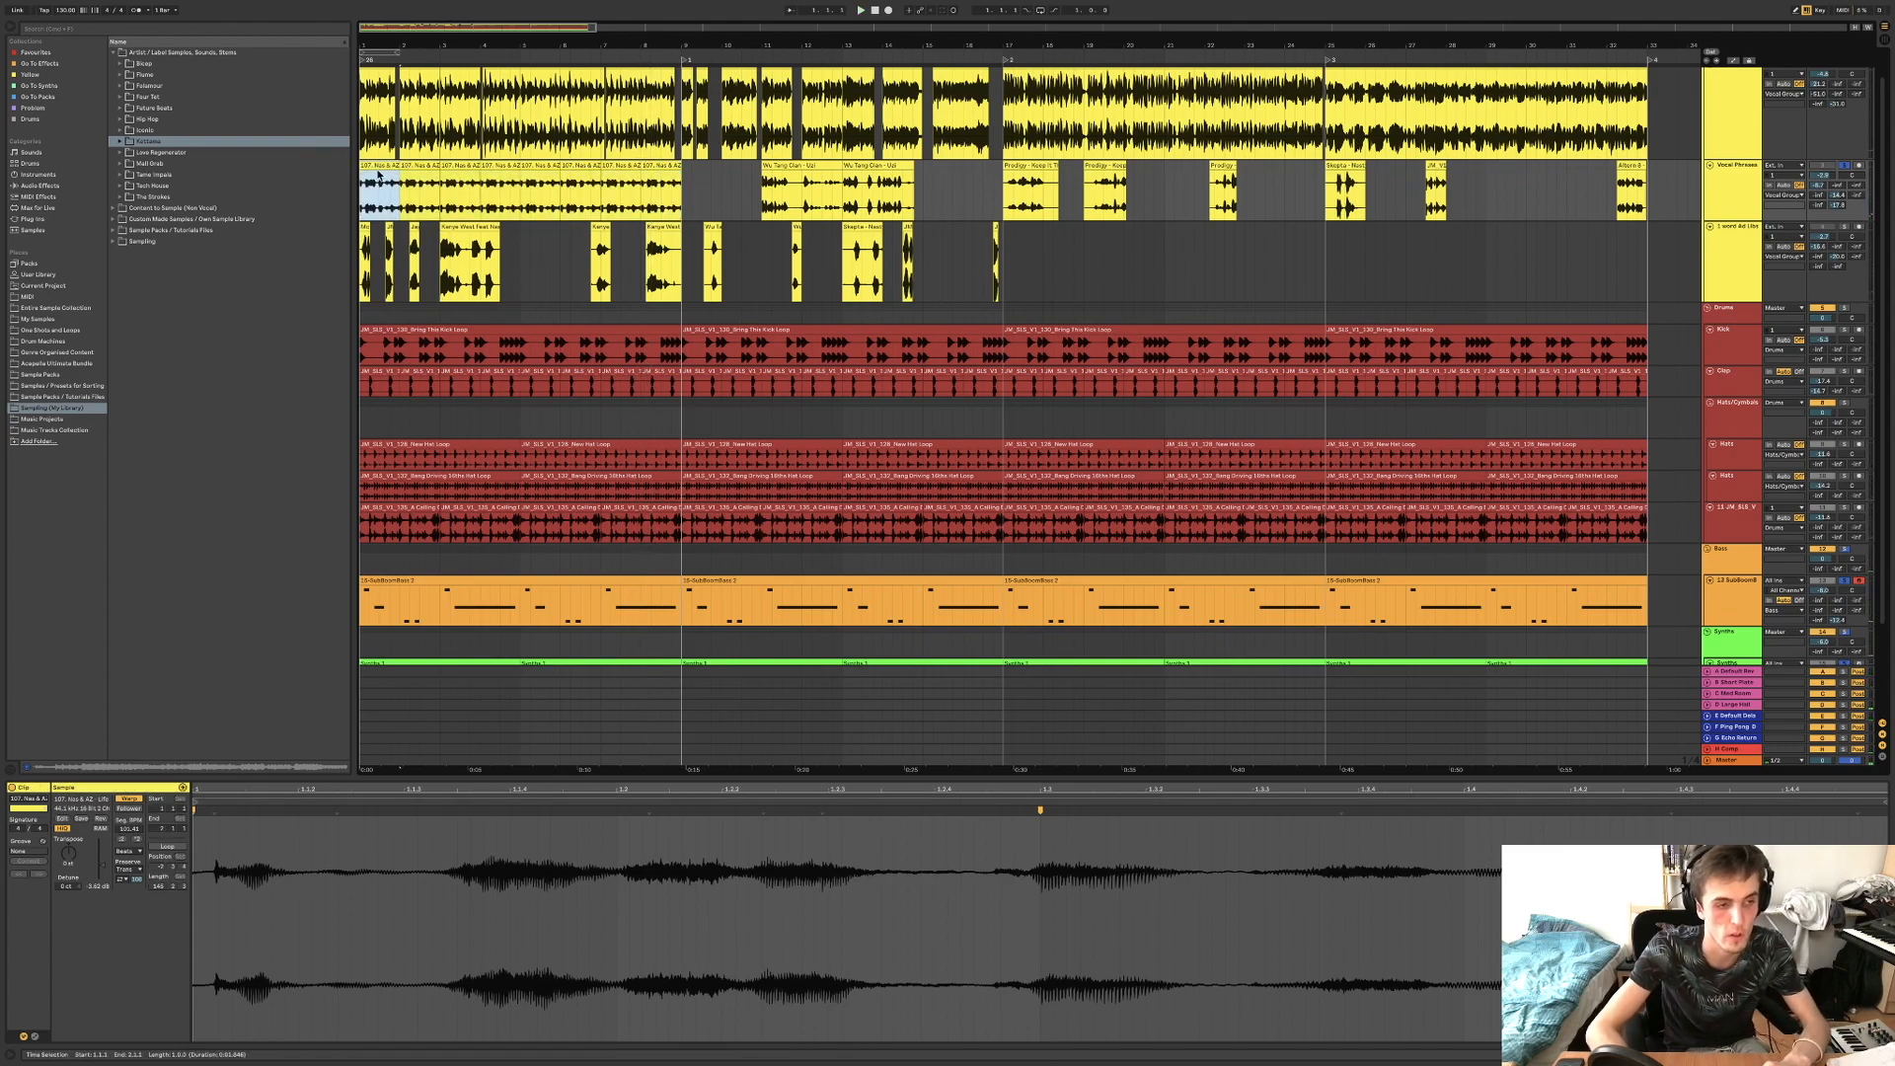
key(0)
click(419, 165)
key(space)
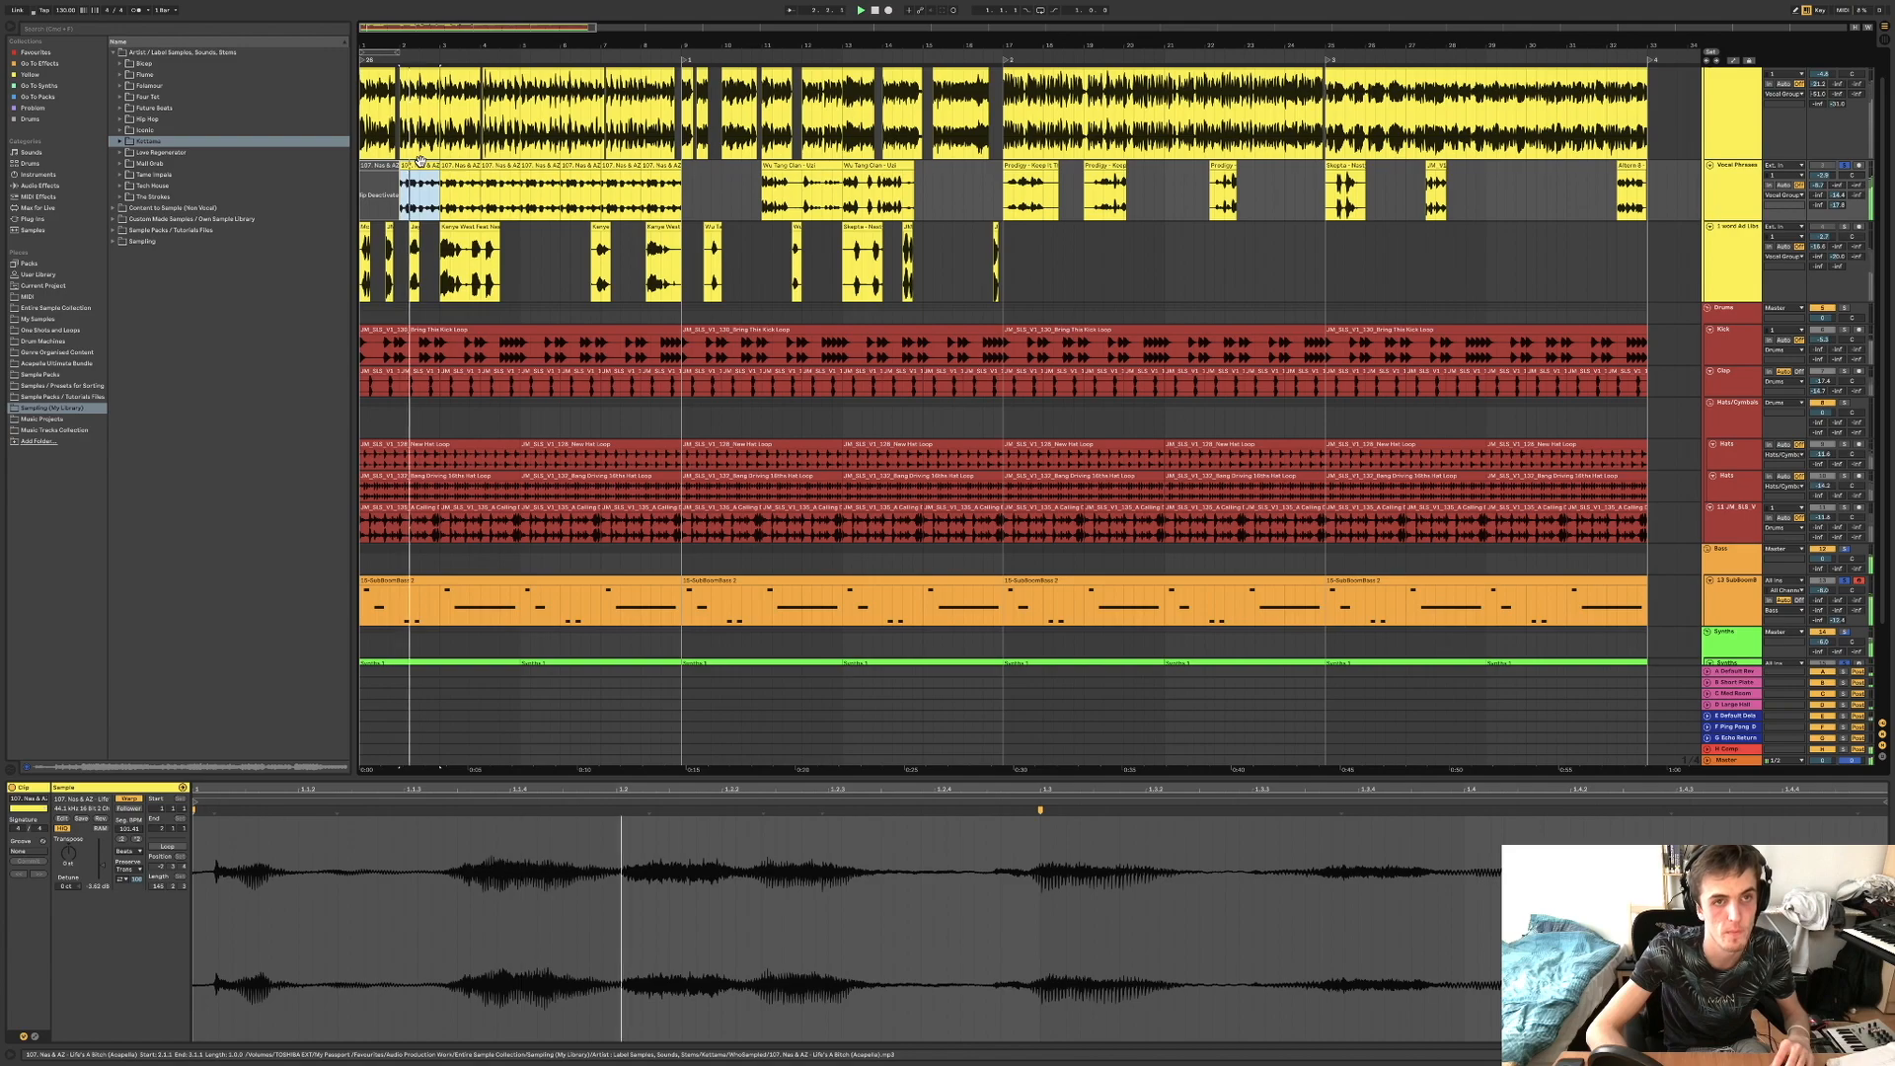
click(472, 166)
key(Delete)
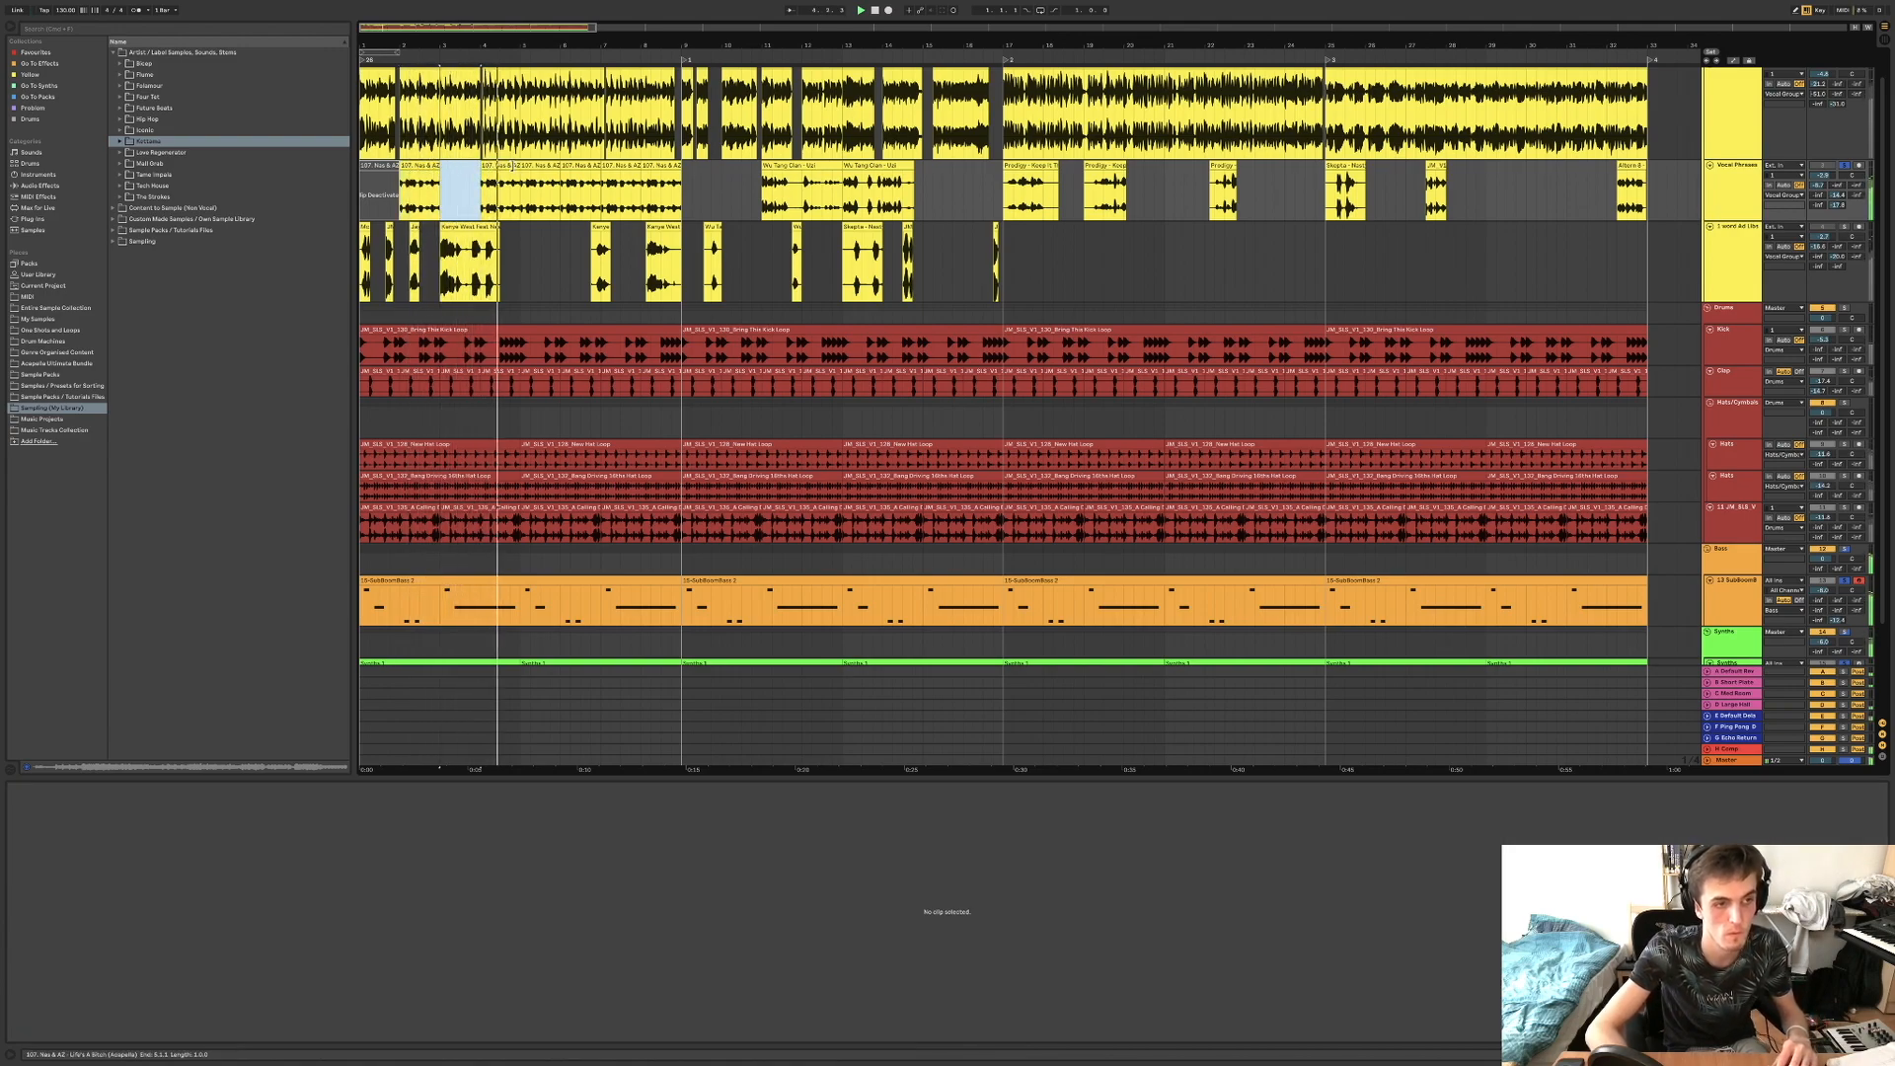
click(539, 163)
key(0)
click(618, 166)
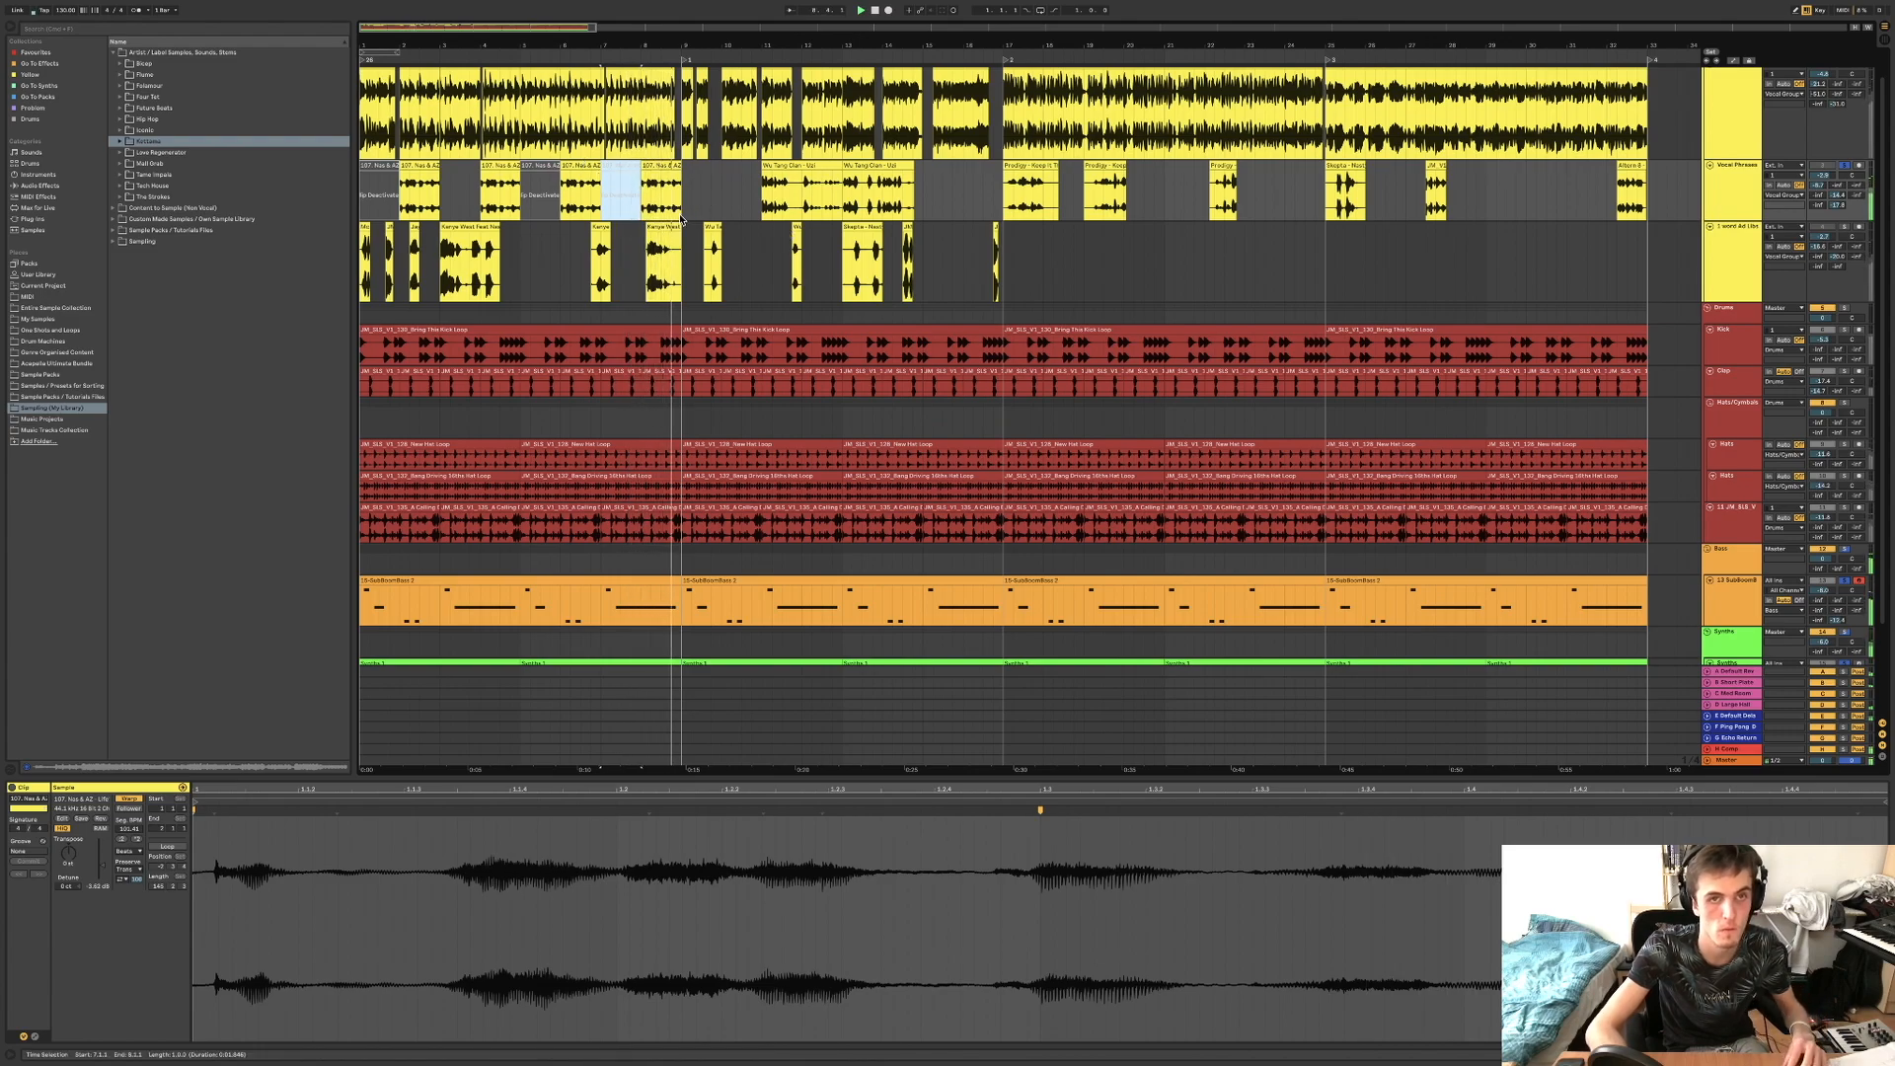
click(385, 166)
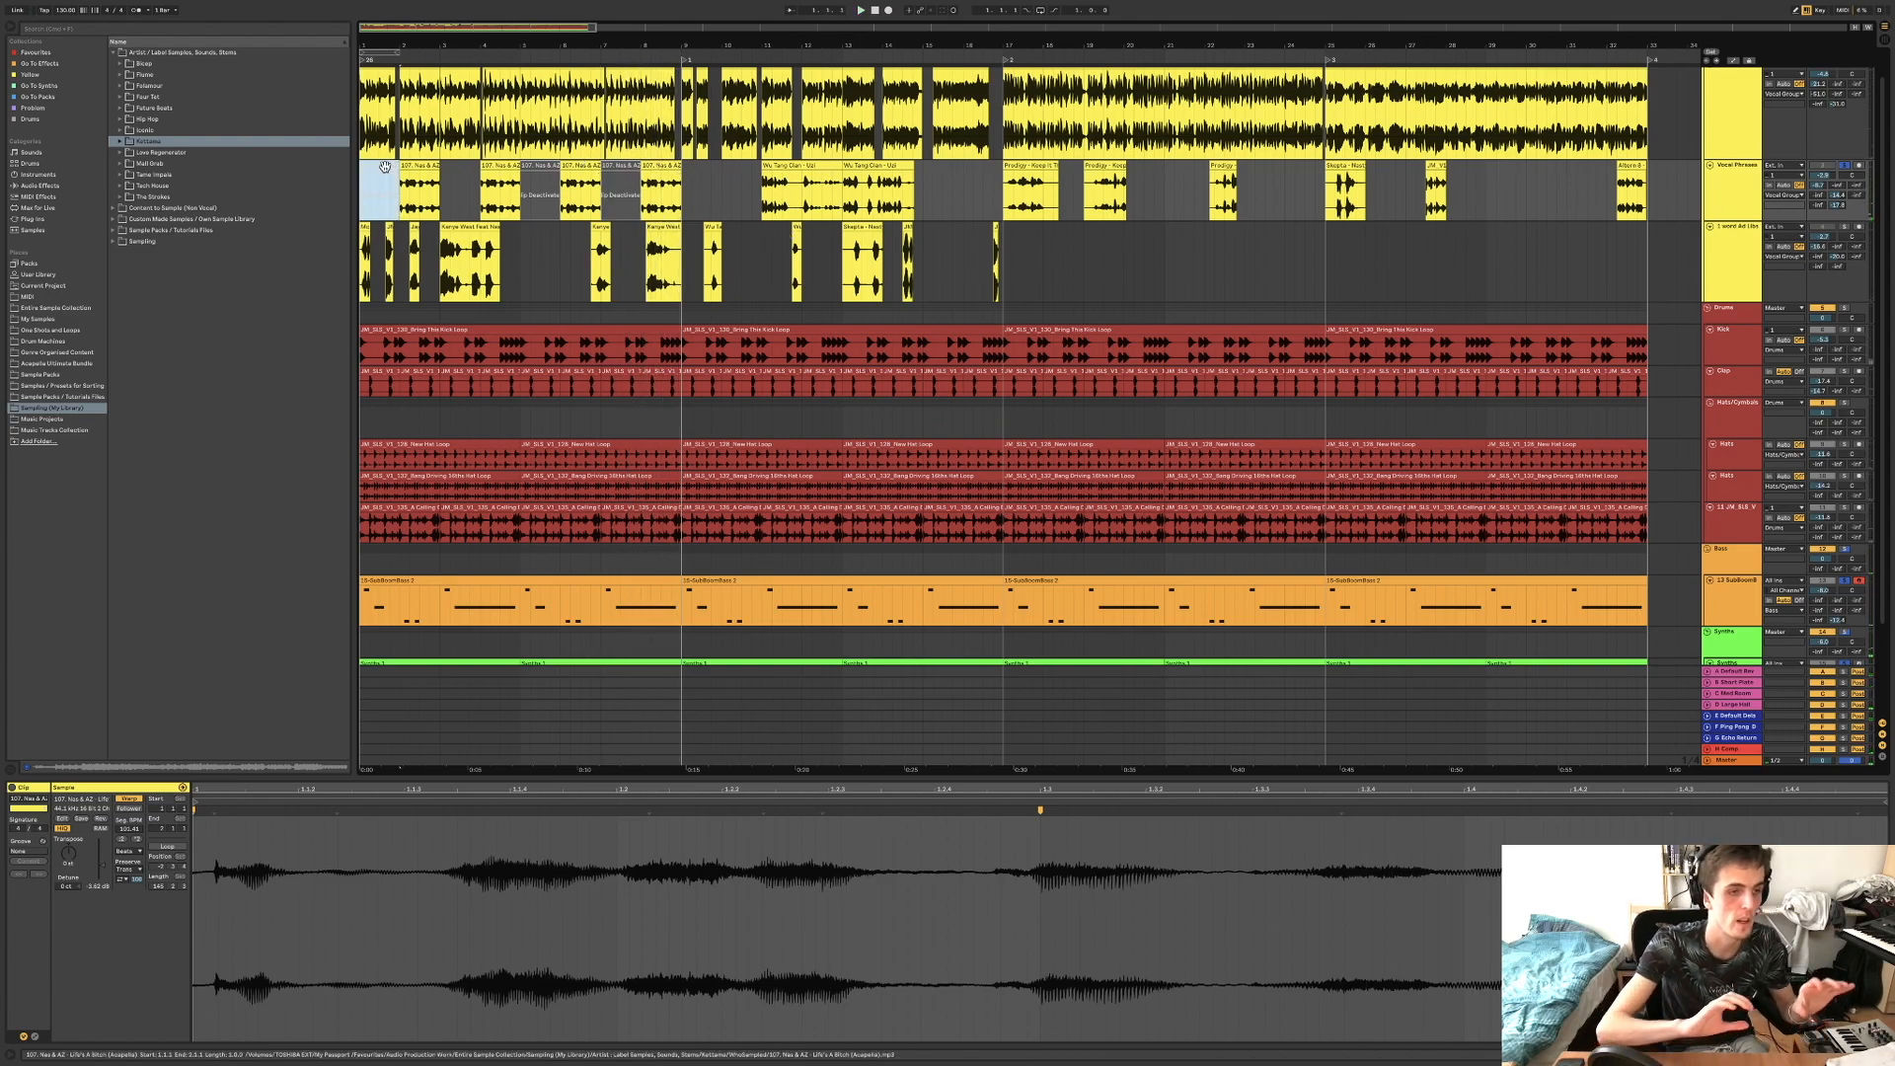
Play the Wu-Tang Clan phrase clip at bar 11 of the vocal phrases track.
scroll(384, 170, up, 1)
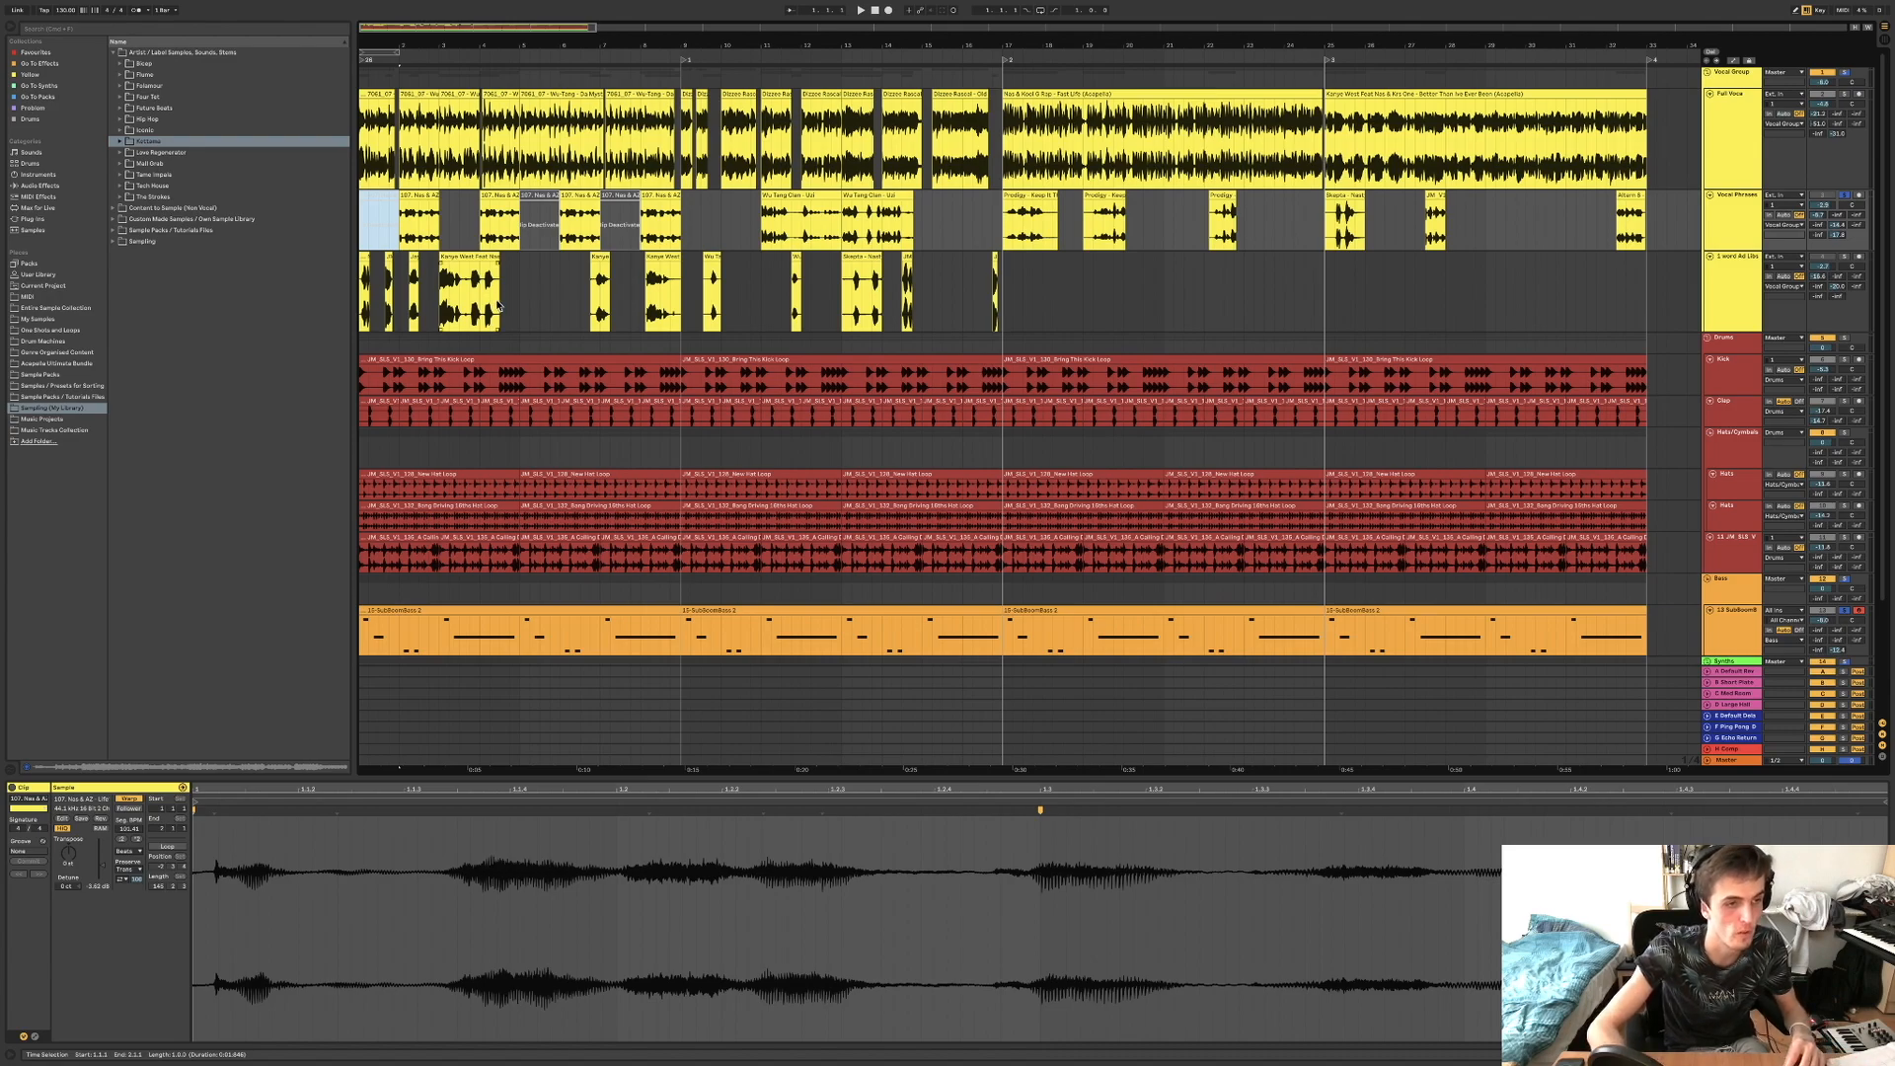
click(663, 197)
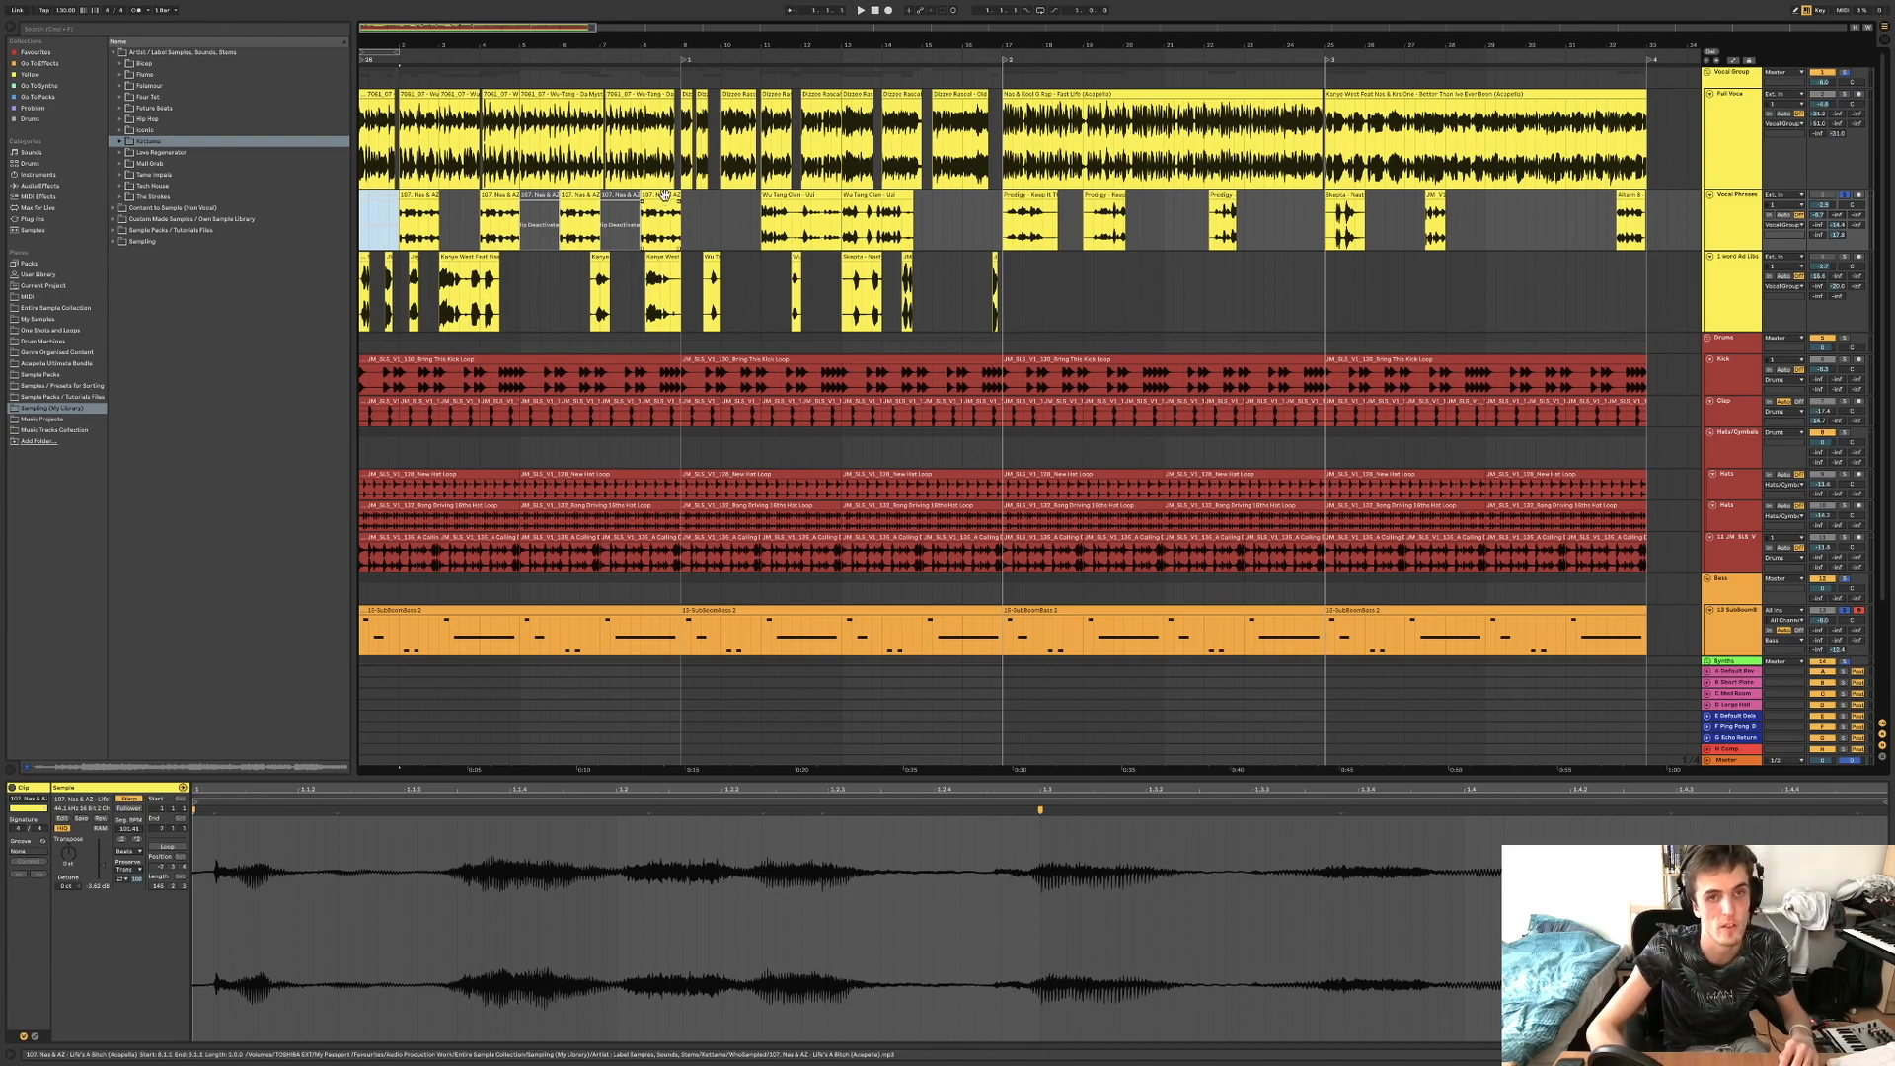
click(777, 193)
key(space)
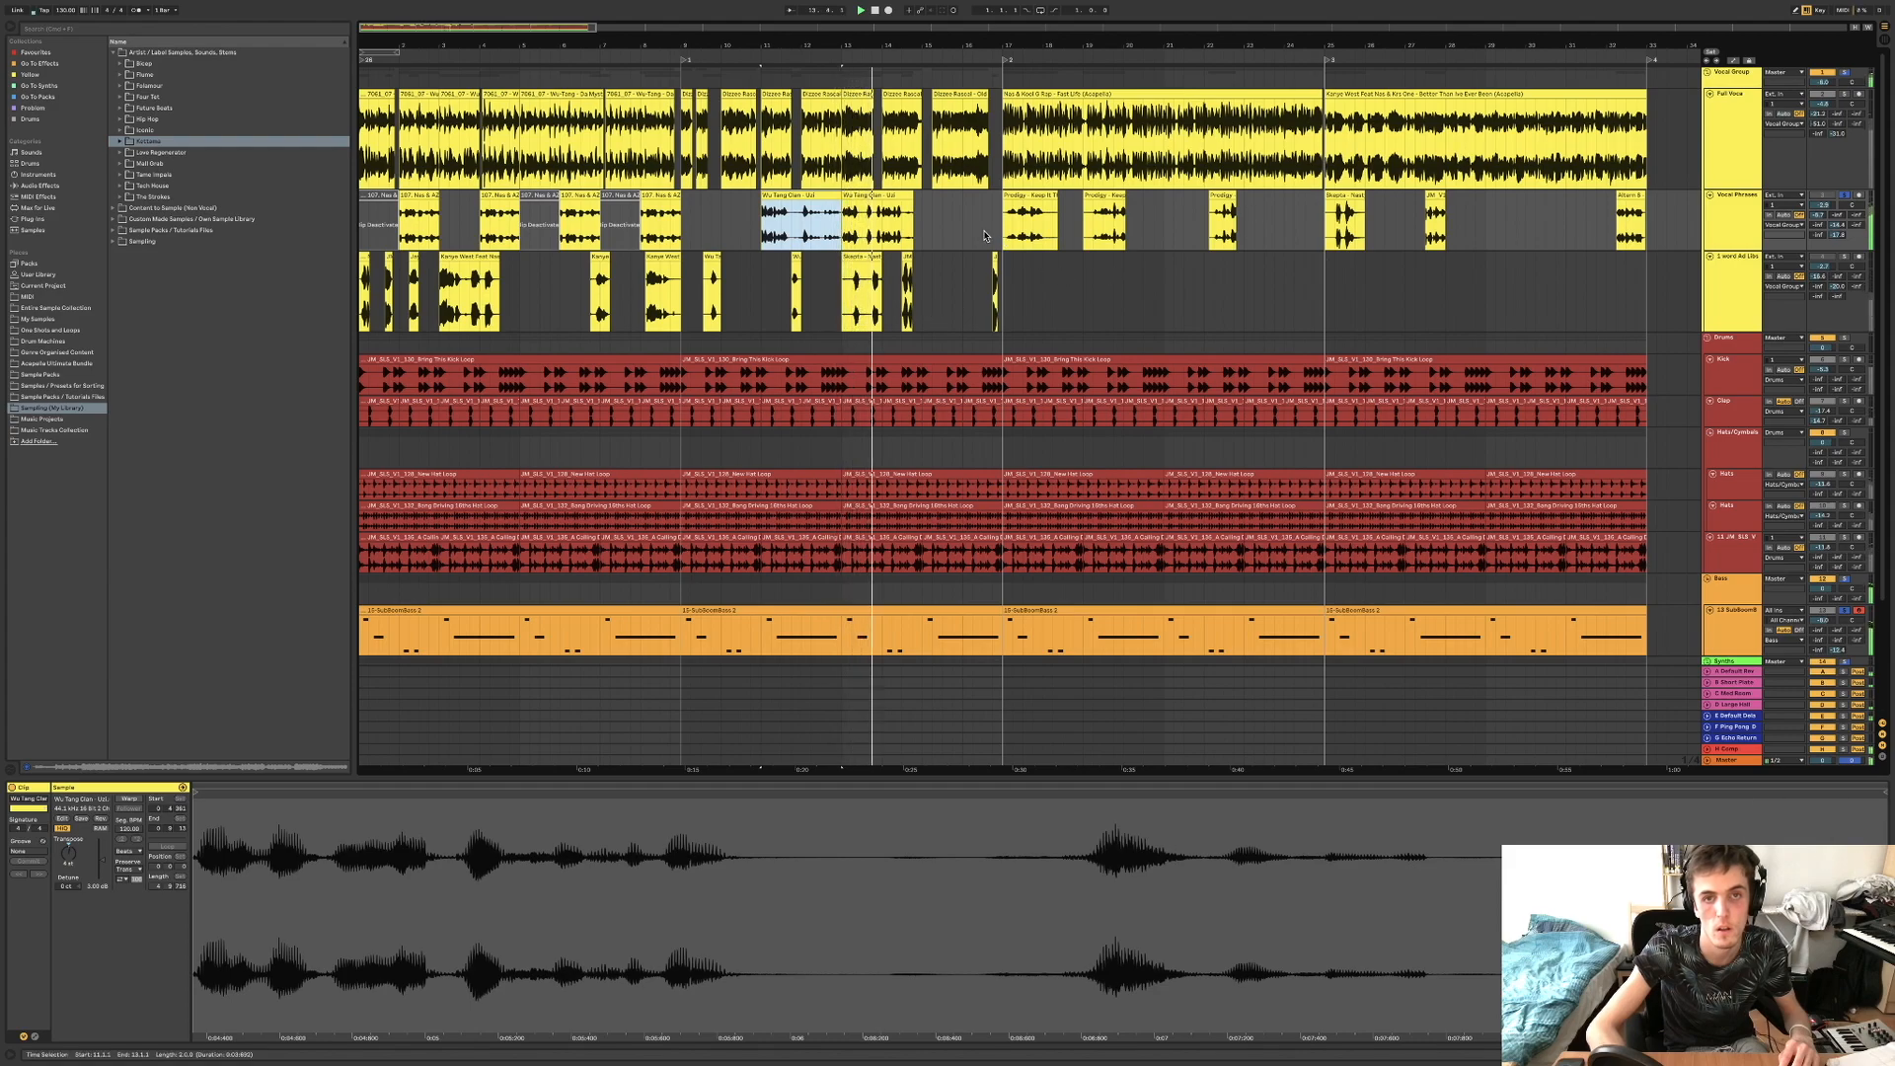
key(space)
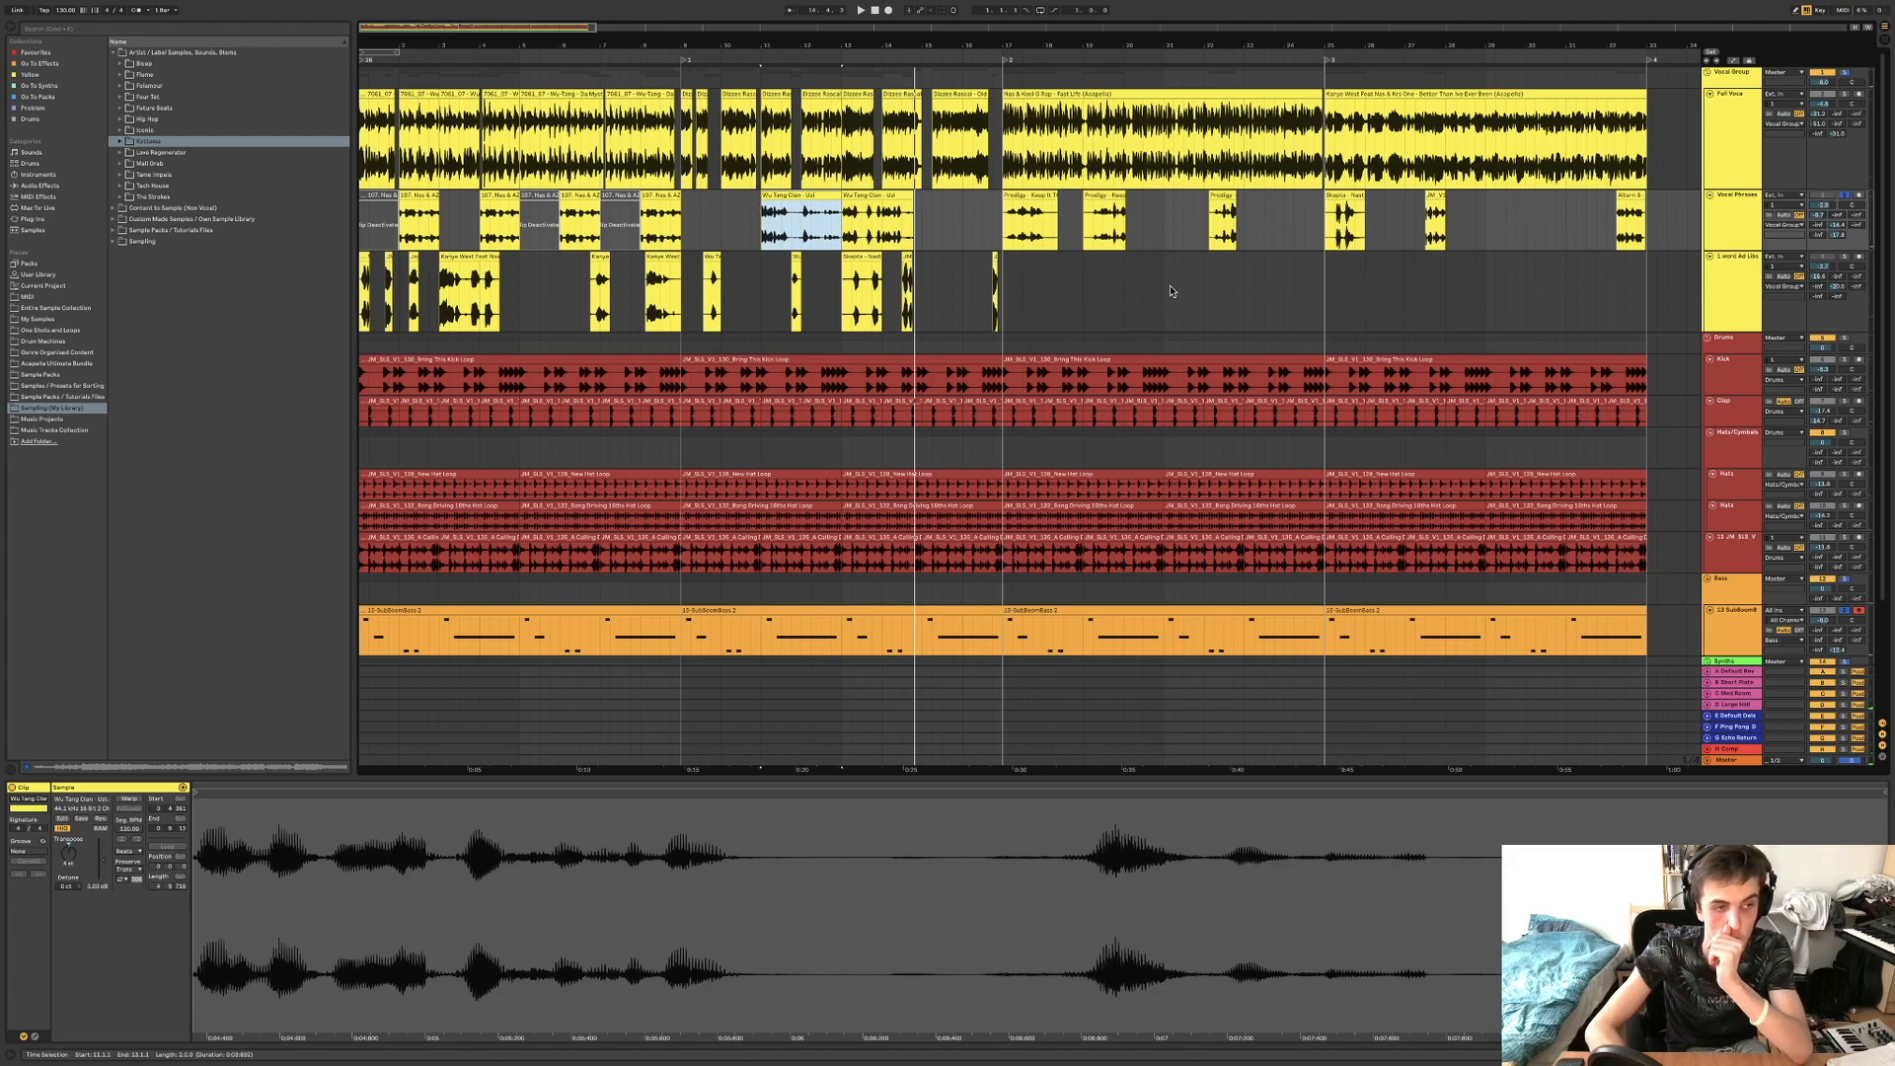
Play the arrangement again and compare the Nas & AZ phrase with the Wu-Tang Clan clip at bar 11.
scroll(528, 487, right, 3)
scroll(528, 487, right, 1)
key(space)
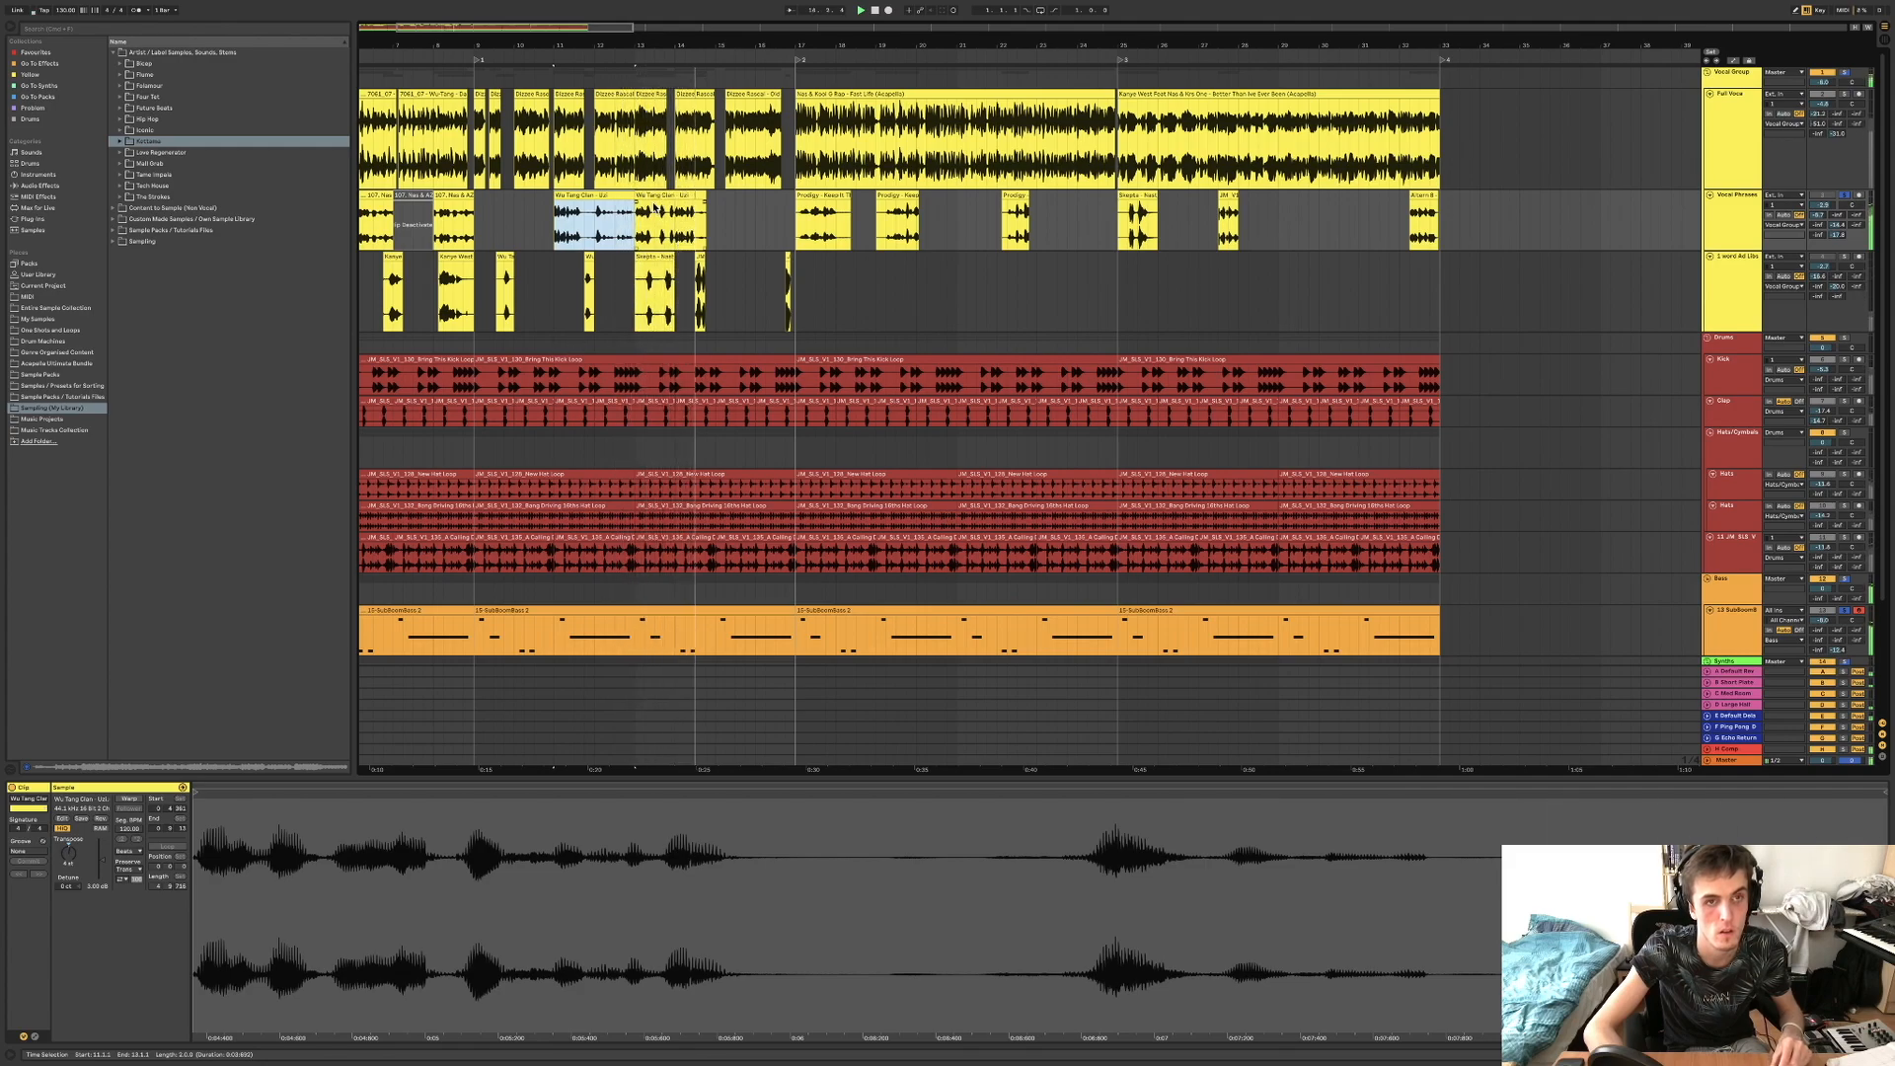
click(380, 194)
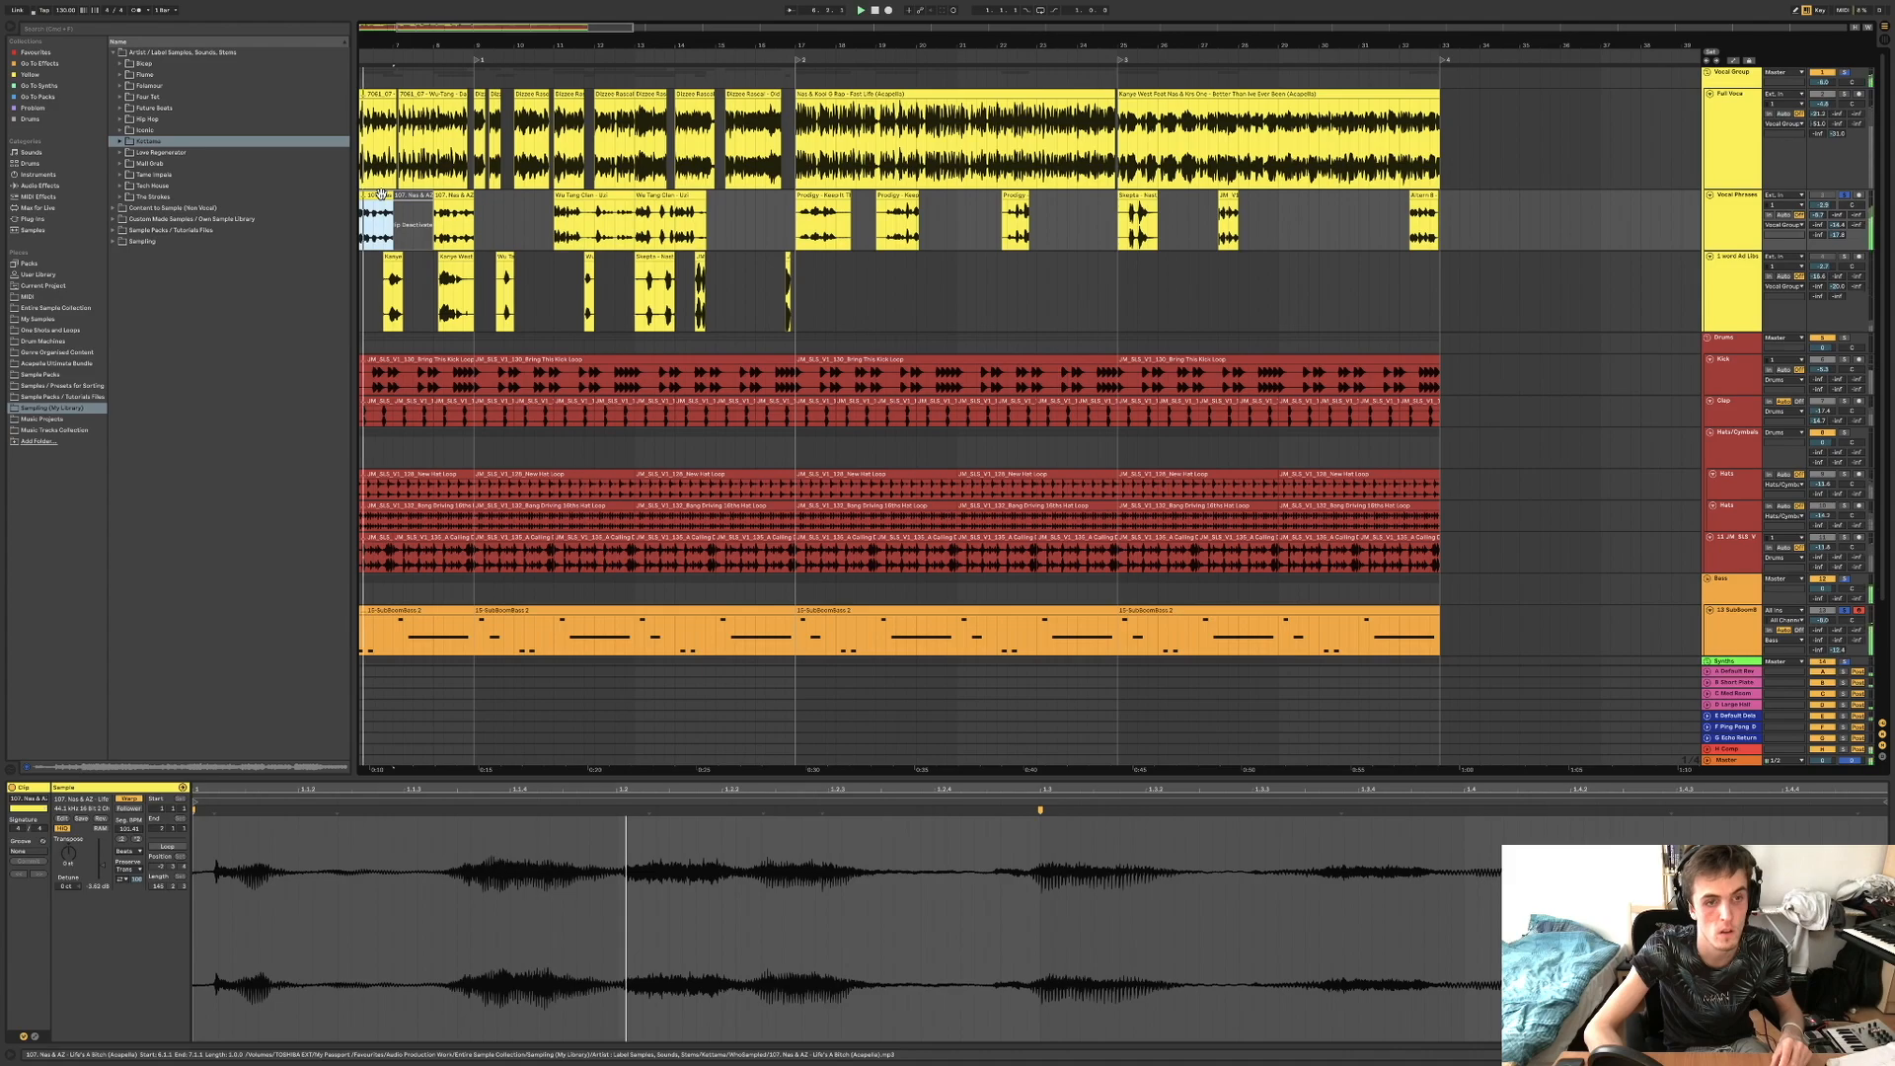
click(574, 193)
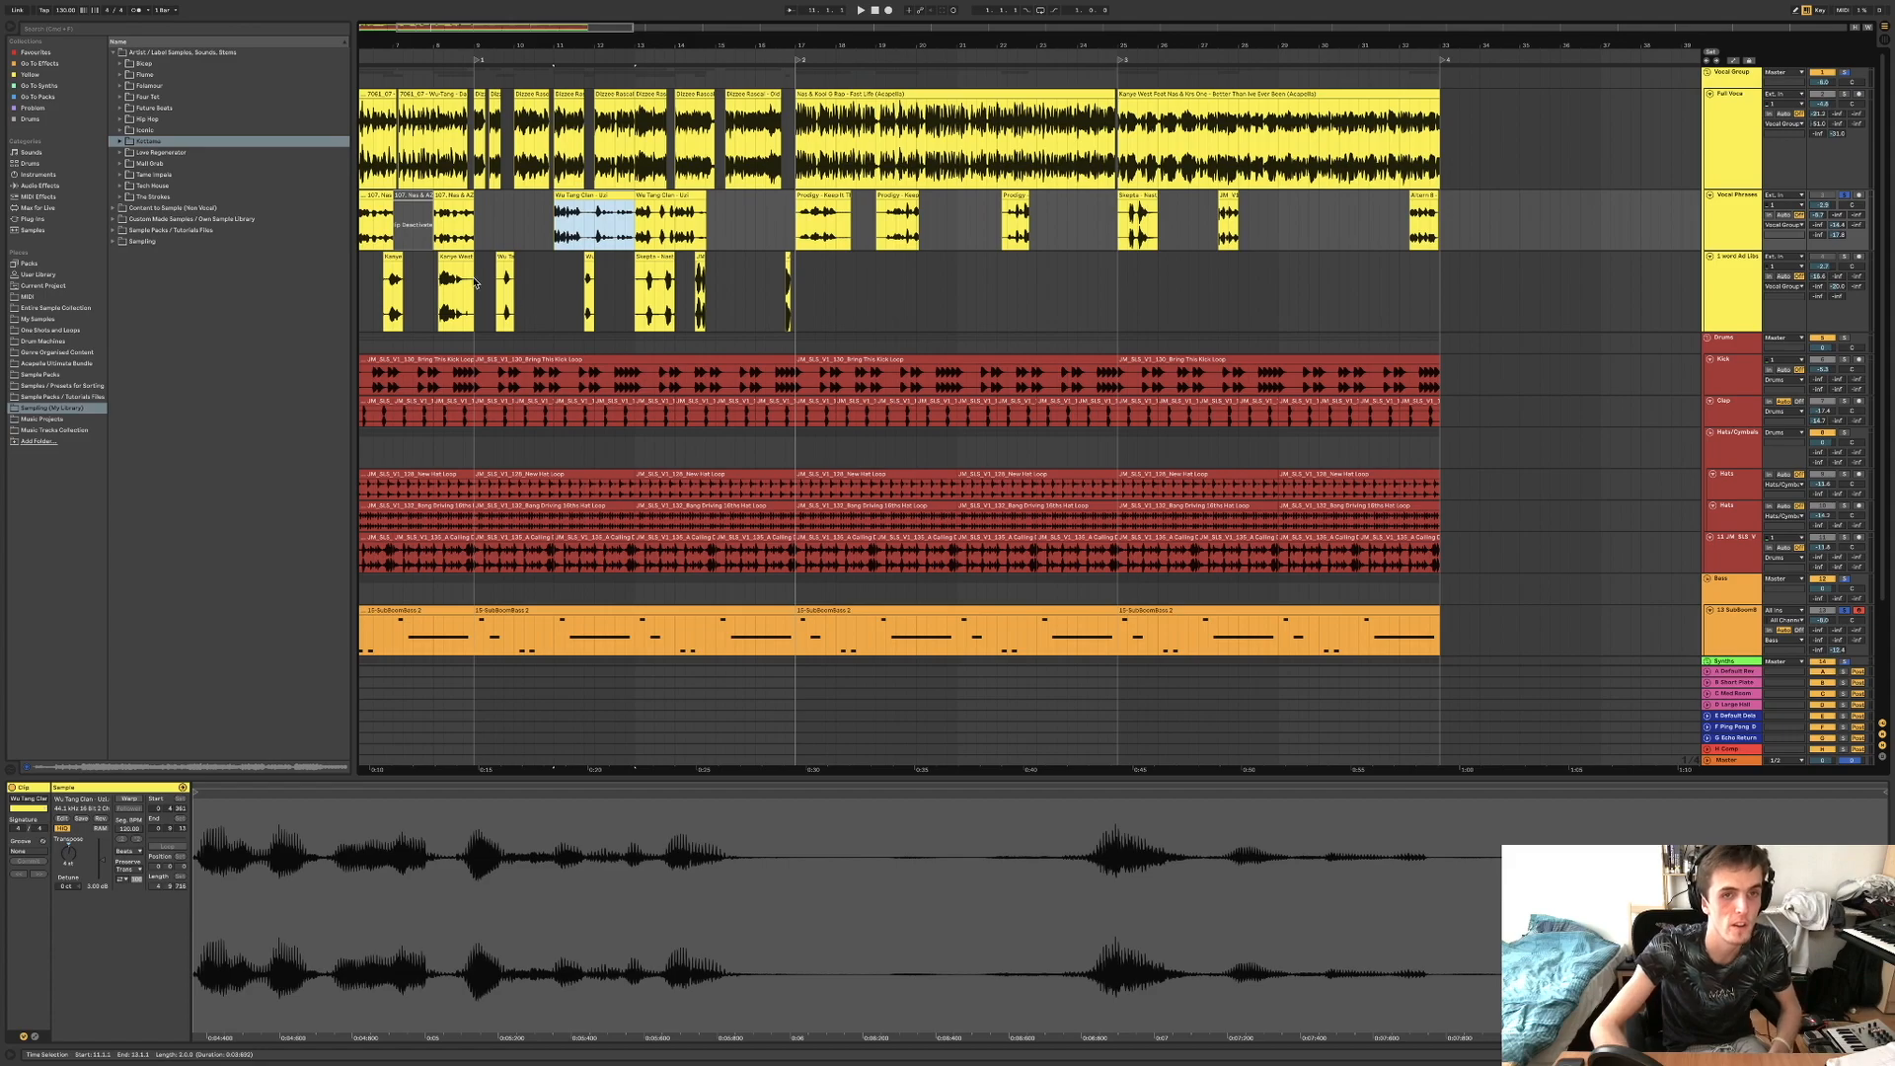
Select the second Wu-Tang Clan phrase clip at bar 13 and listen to it in the arrangement.
mouse_move(363, 285)
mouse_down()
mouse_move(864, 303)
mouse_move(758, 297)
mouse_up()
click(798, 295)
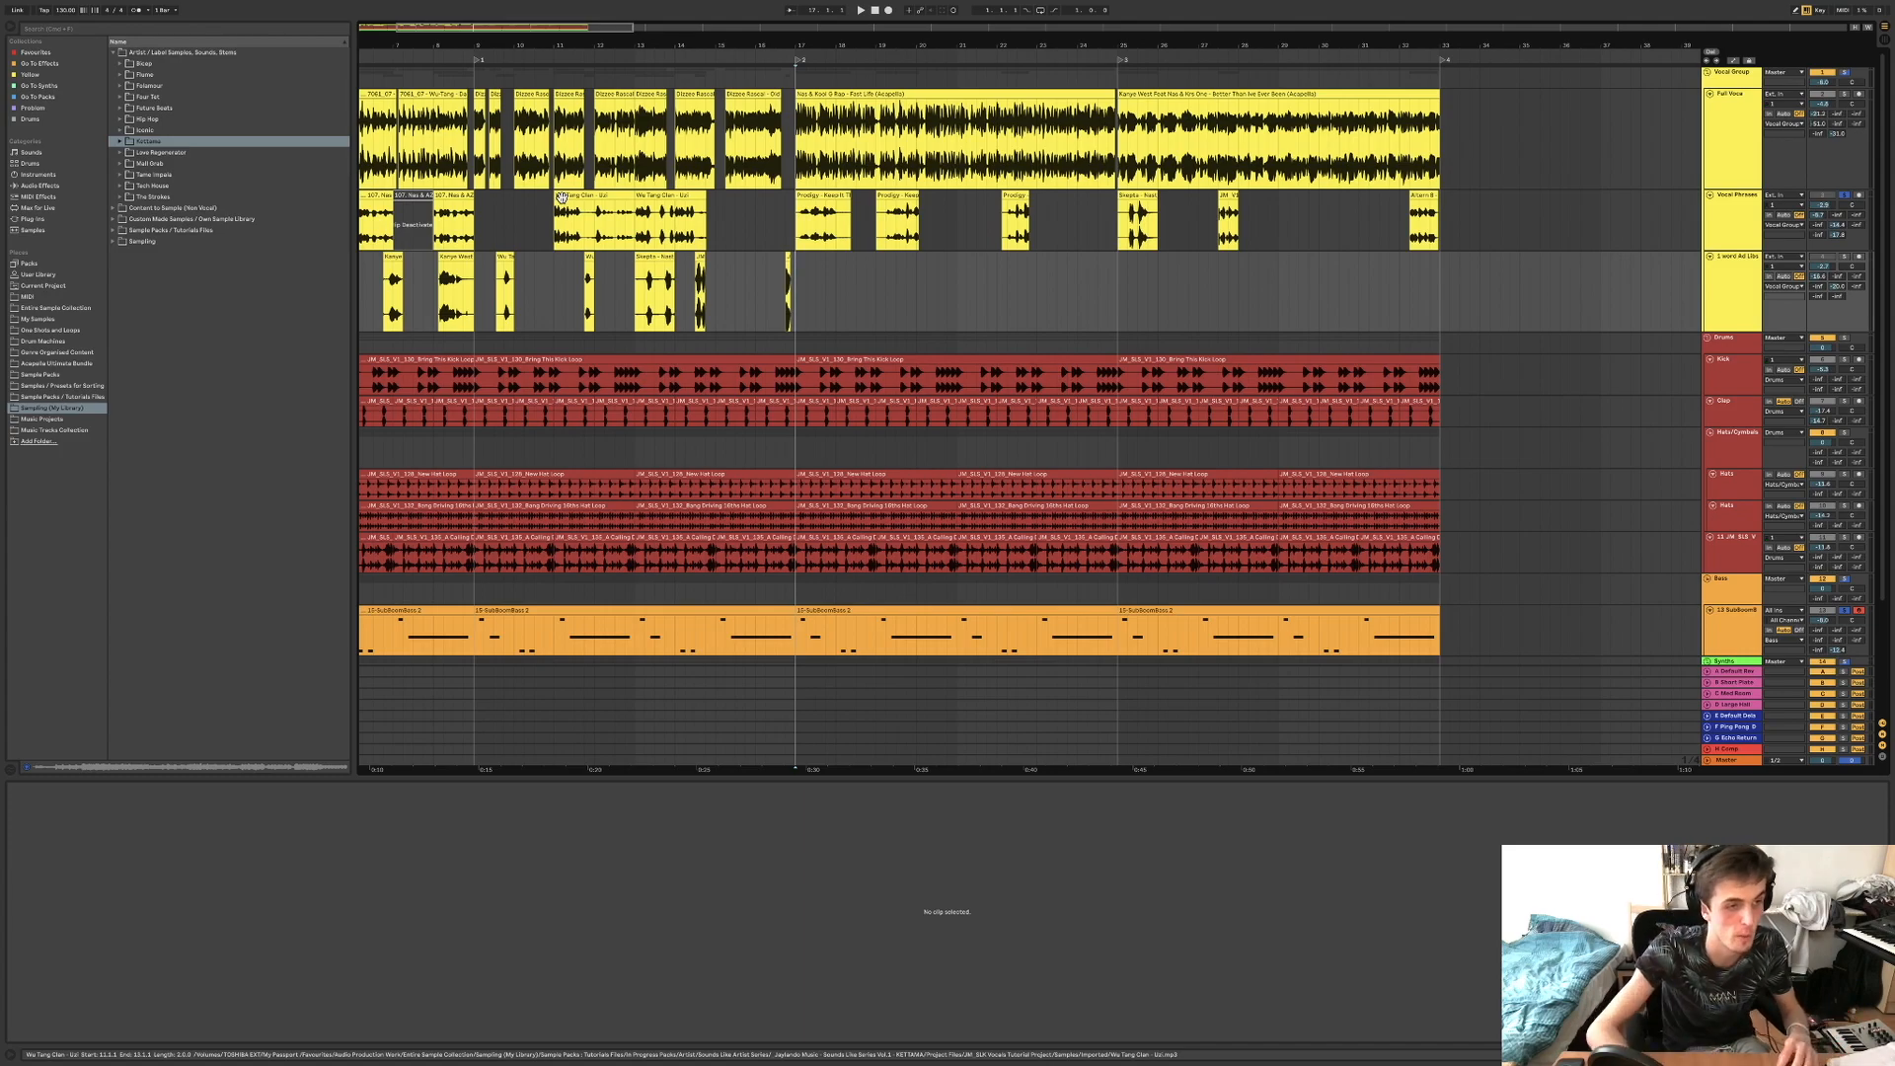
click(662, 195)
key(space)
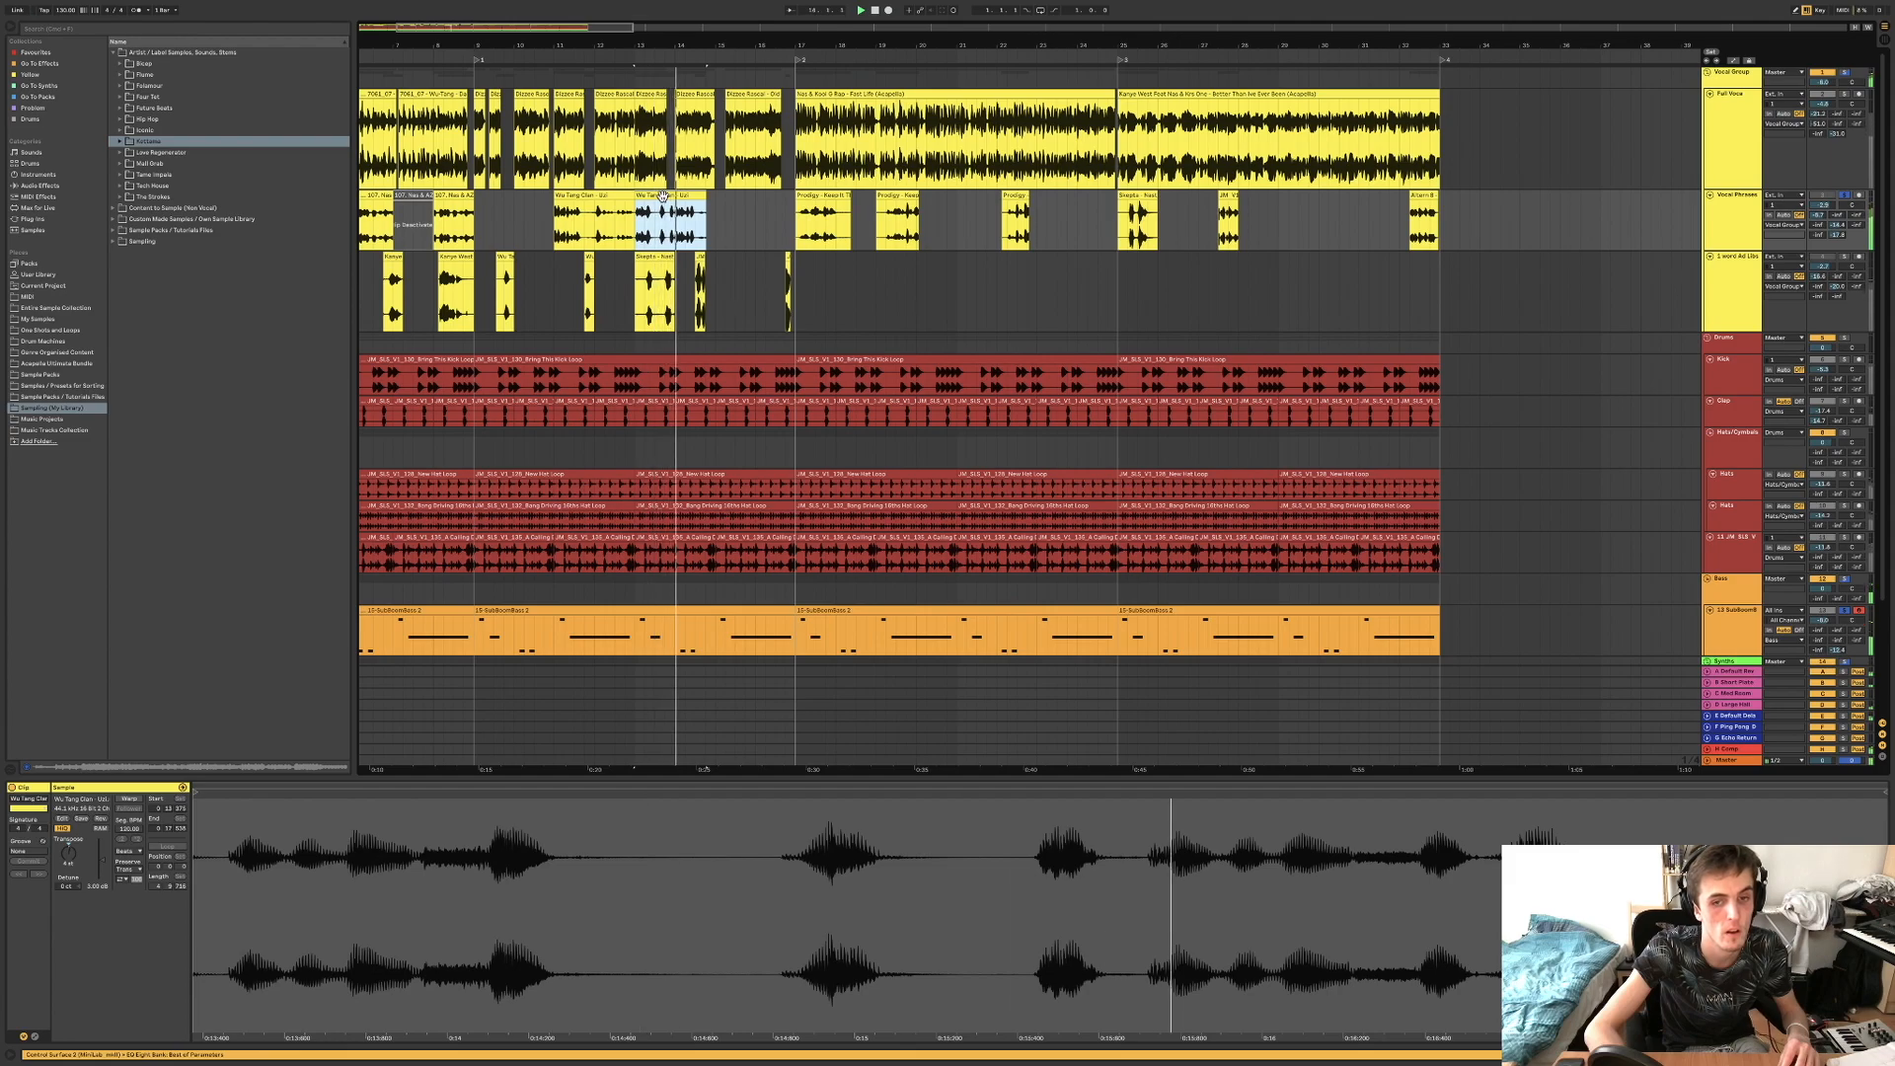
Extend the Wu-Tang Clan phrase clip at bar 11 back past bar 10 and forward to about bar 35, and play the longer acapella.
key(space)
click(621, 196)
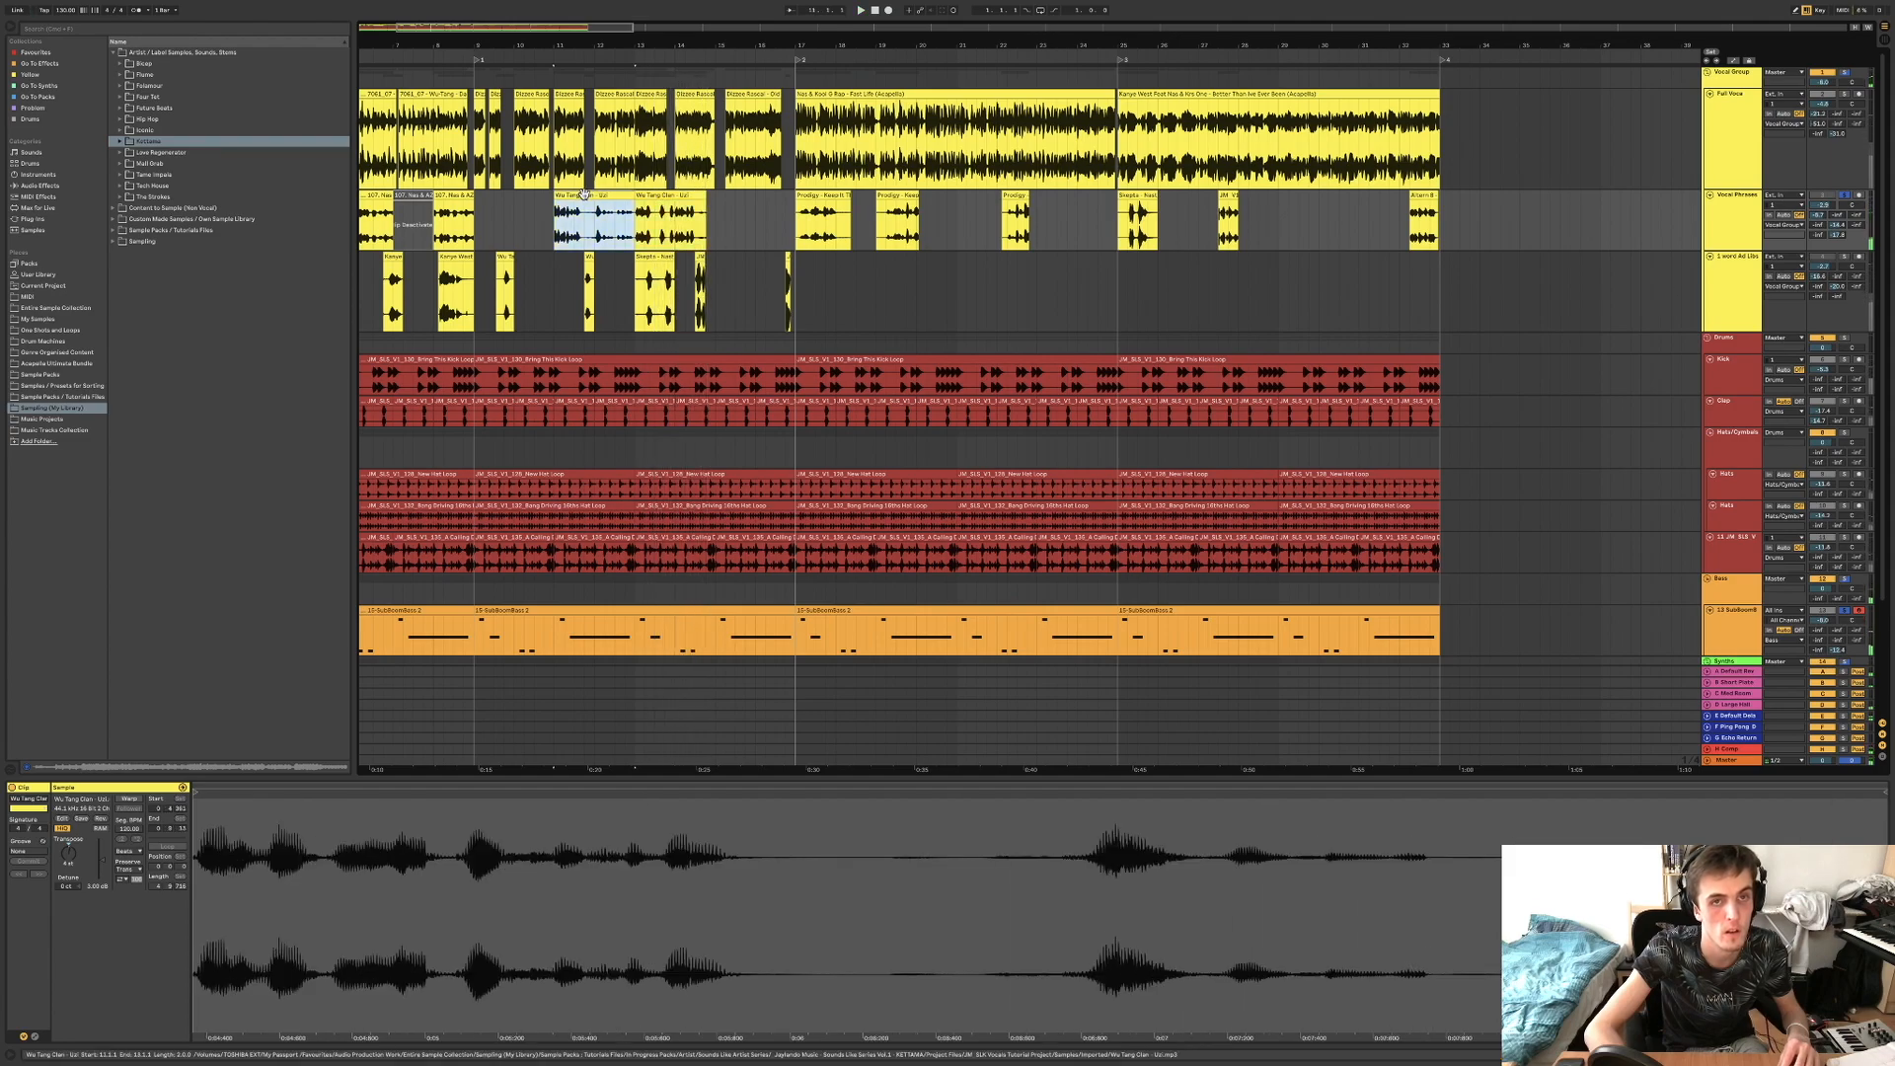
drag(627, 196, 1514, 235)
drag(554, 194, 494, 197)
click(666, 231)
key(space)
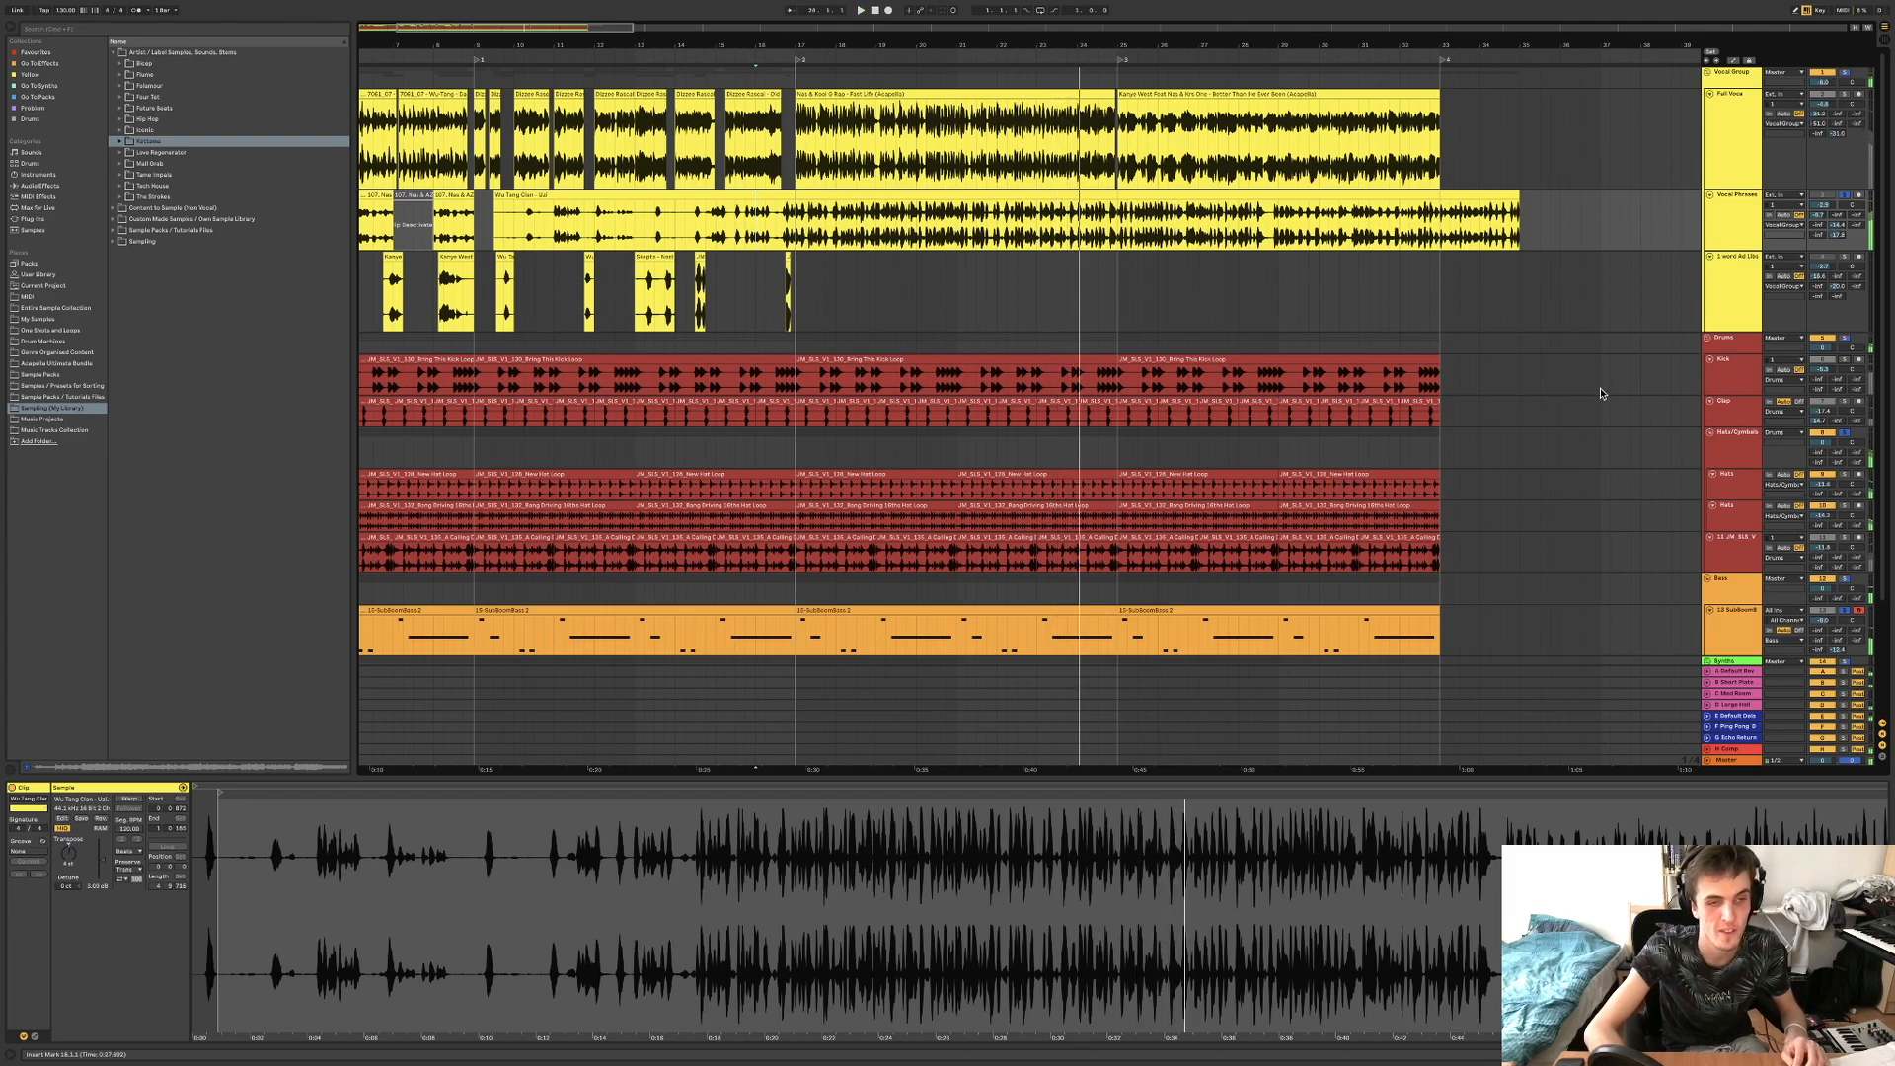
Undo the extension of the Wu-Tang Clan phrase clip at both ends.
drag(1515, 195, 671, 229)
key(super+z)
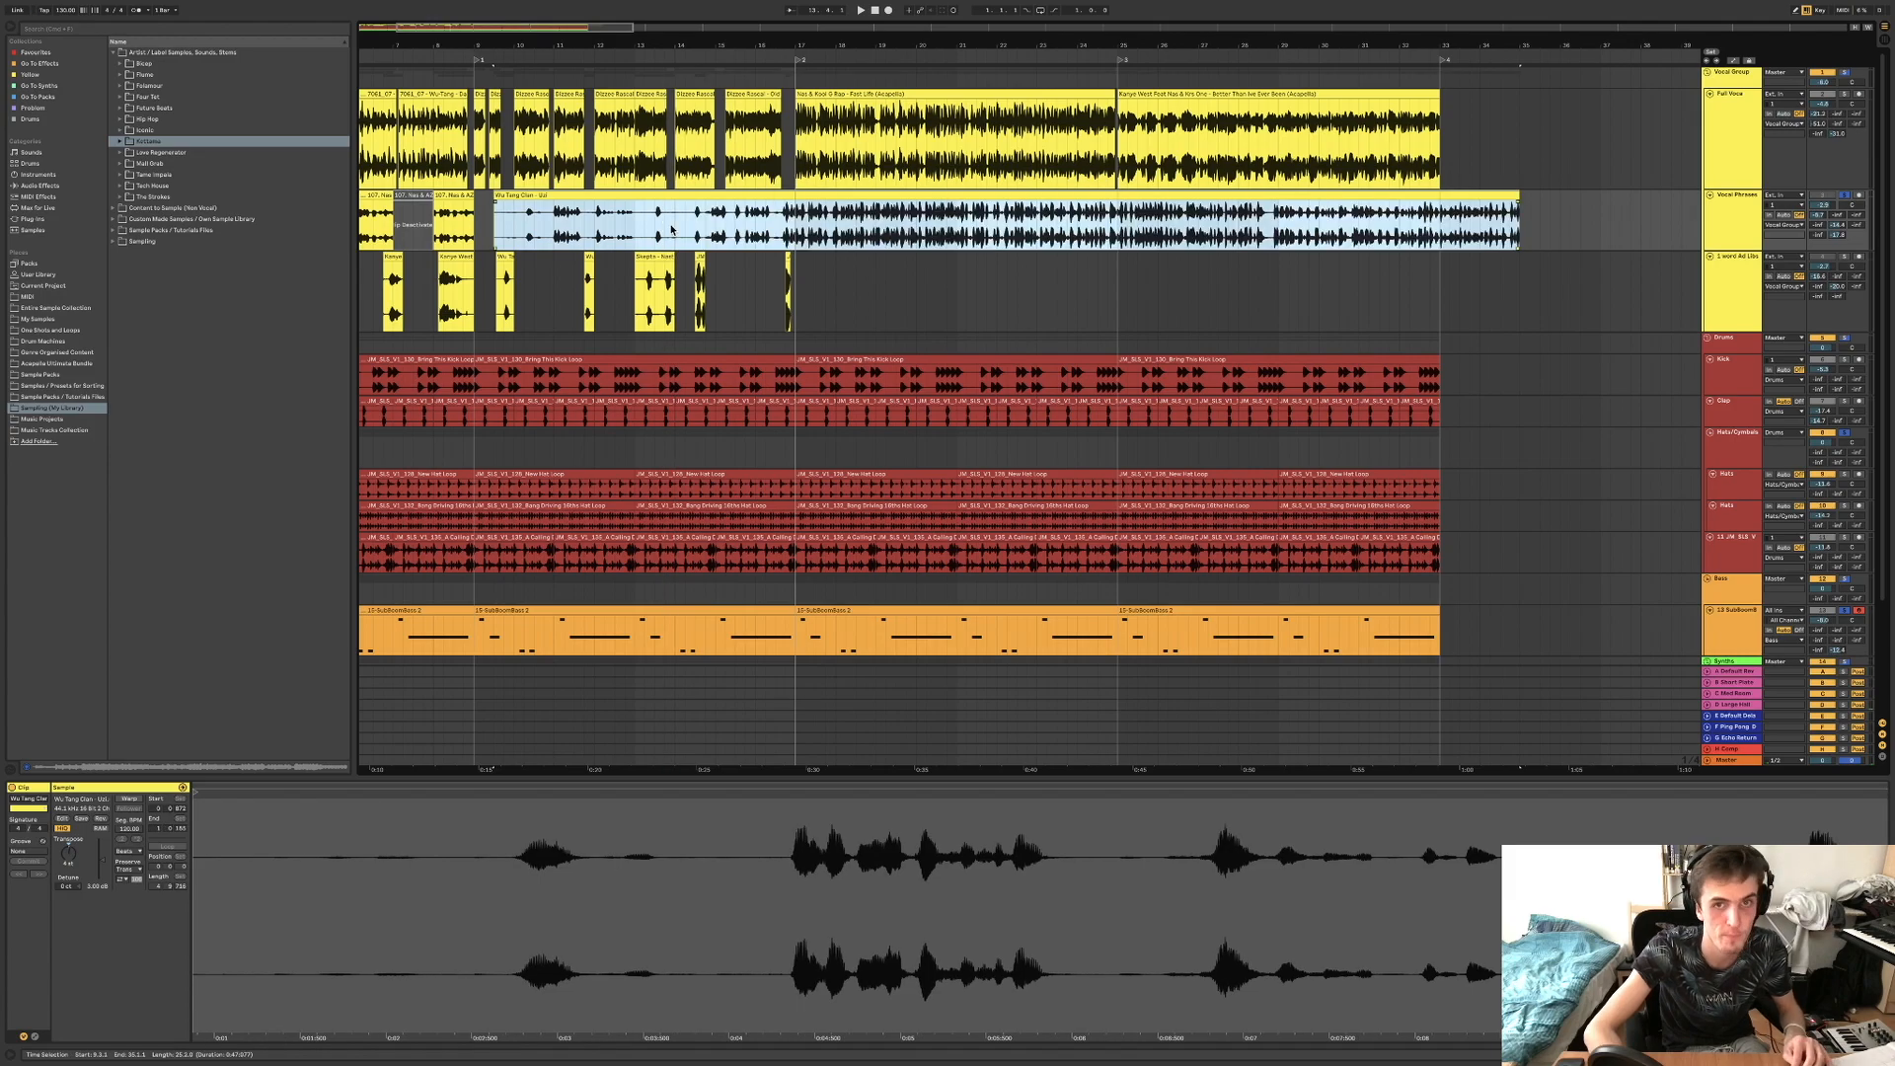
key(super+z)
Listen to the trimmed second Wu-Tang Clan phrase clip around bar 13 again.
key(space)
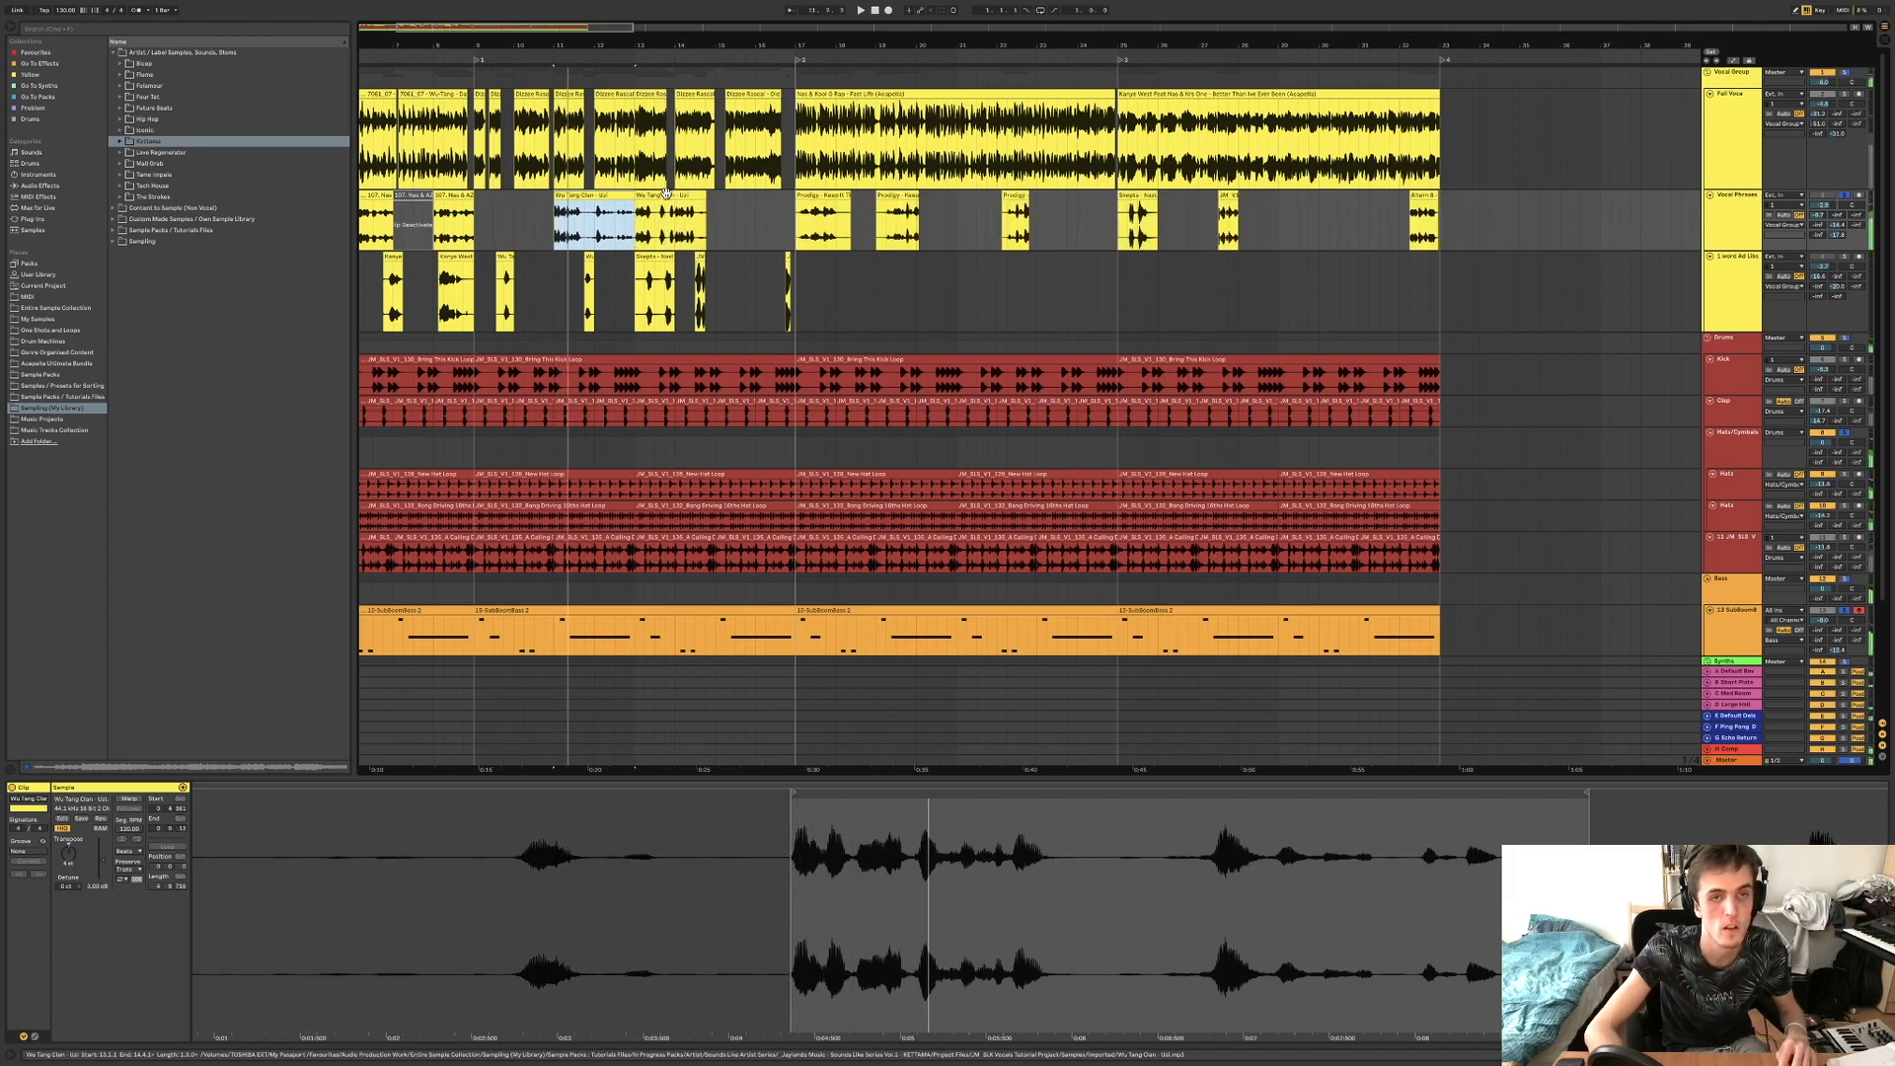
click(676, 231)
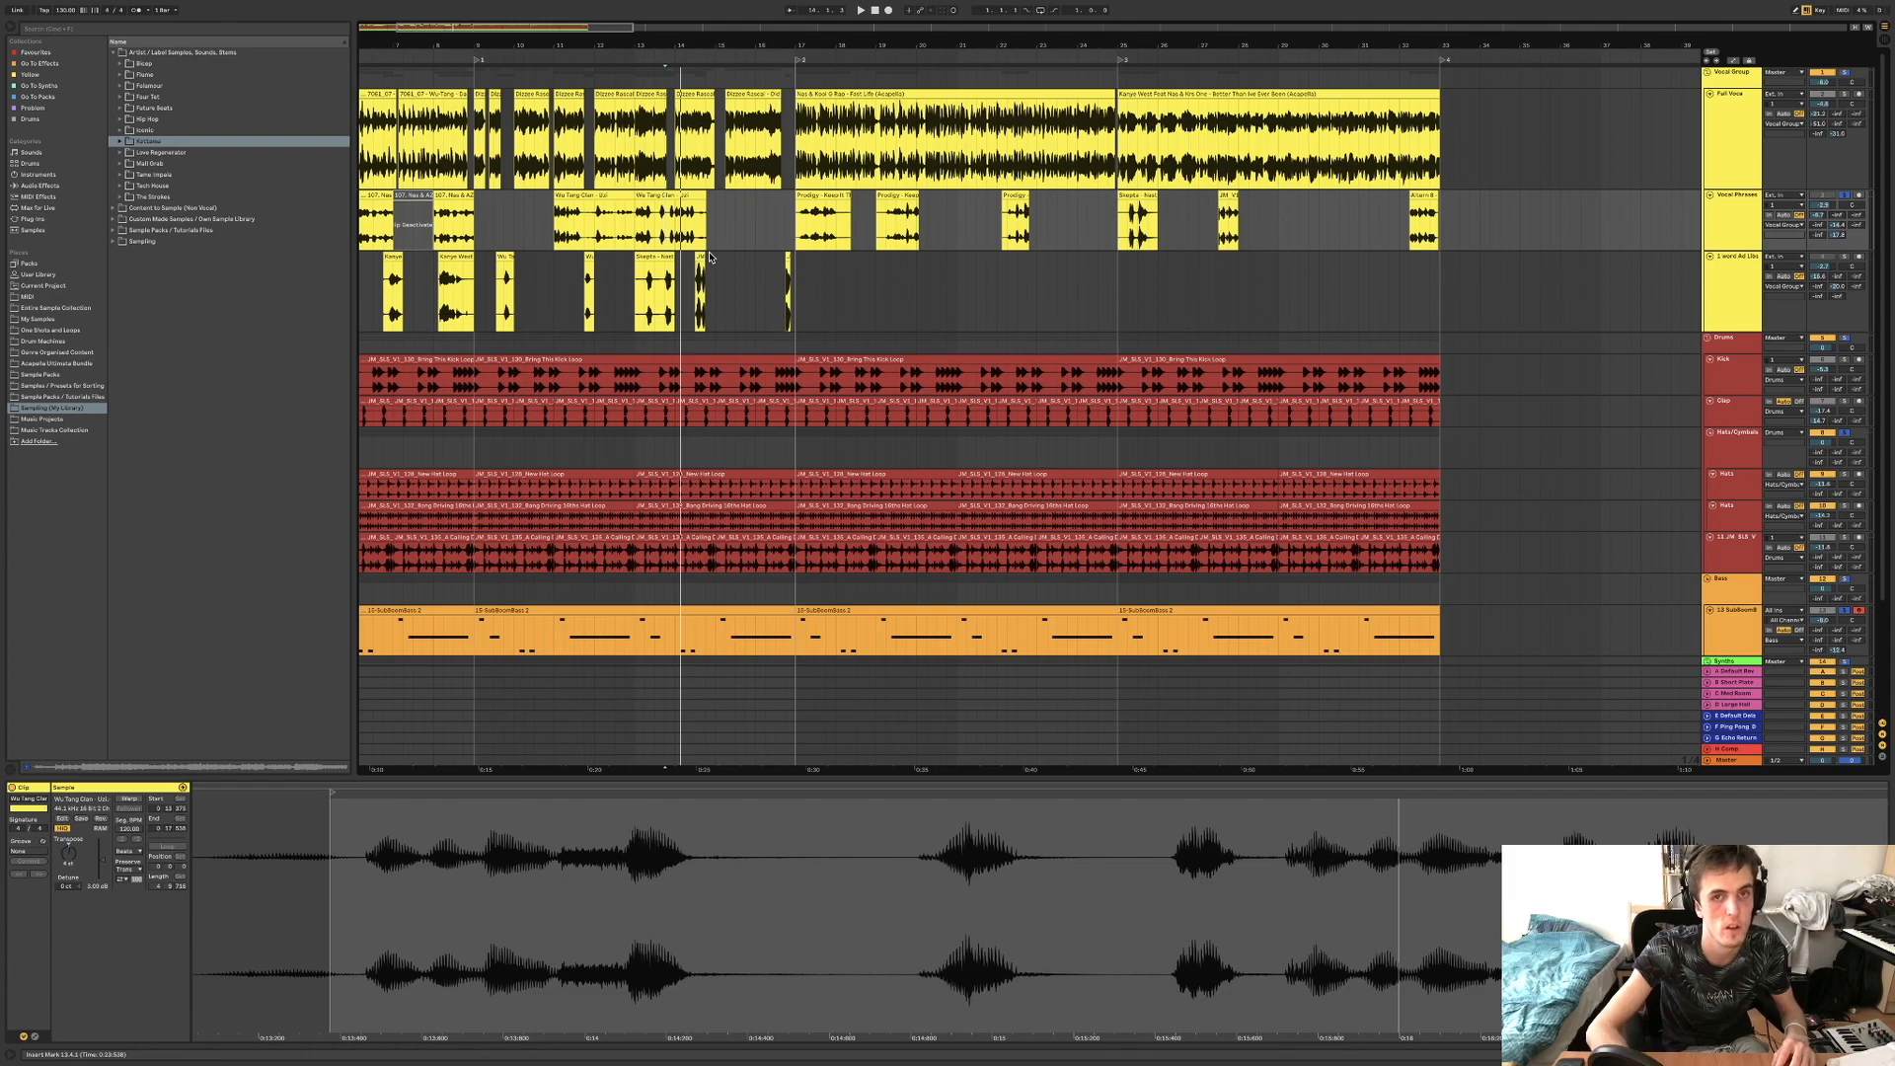
click(819, 162)
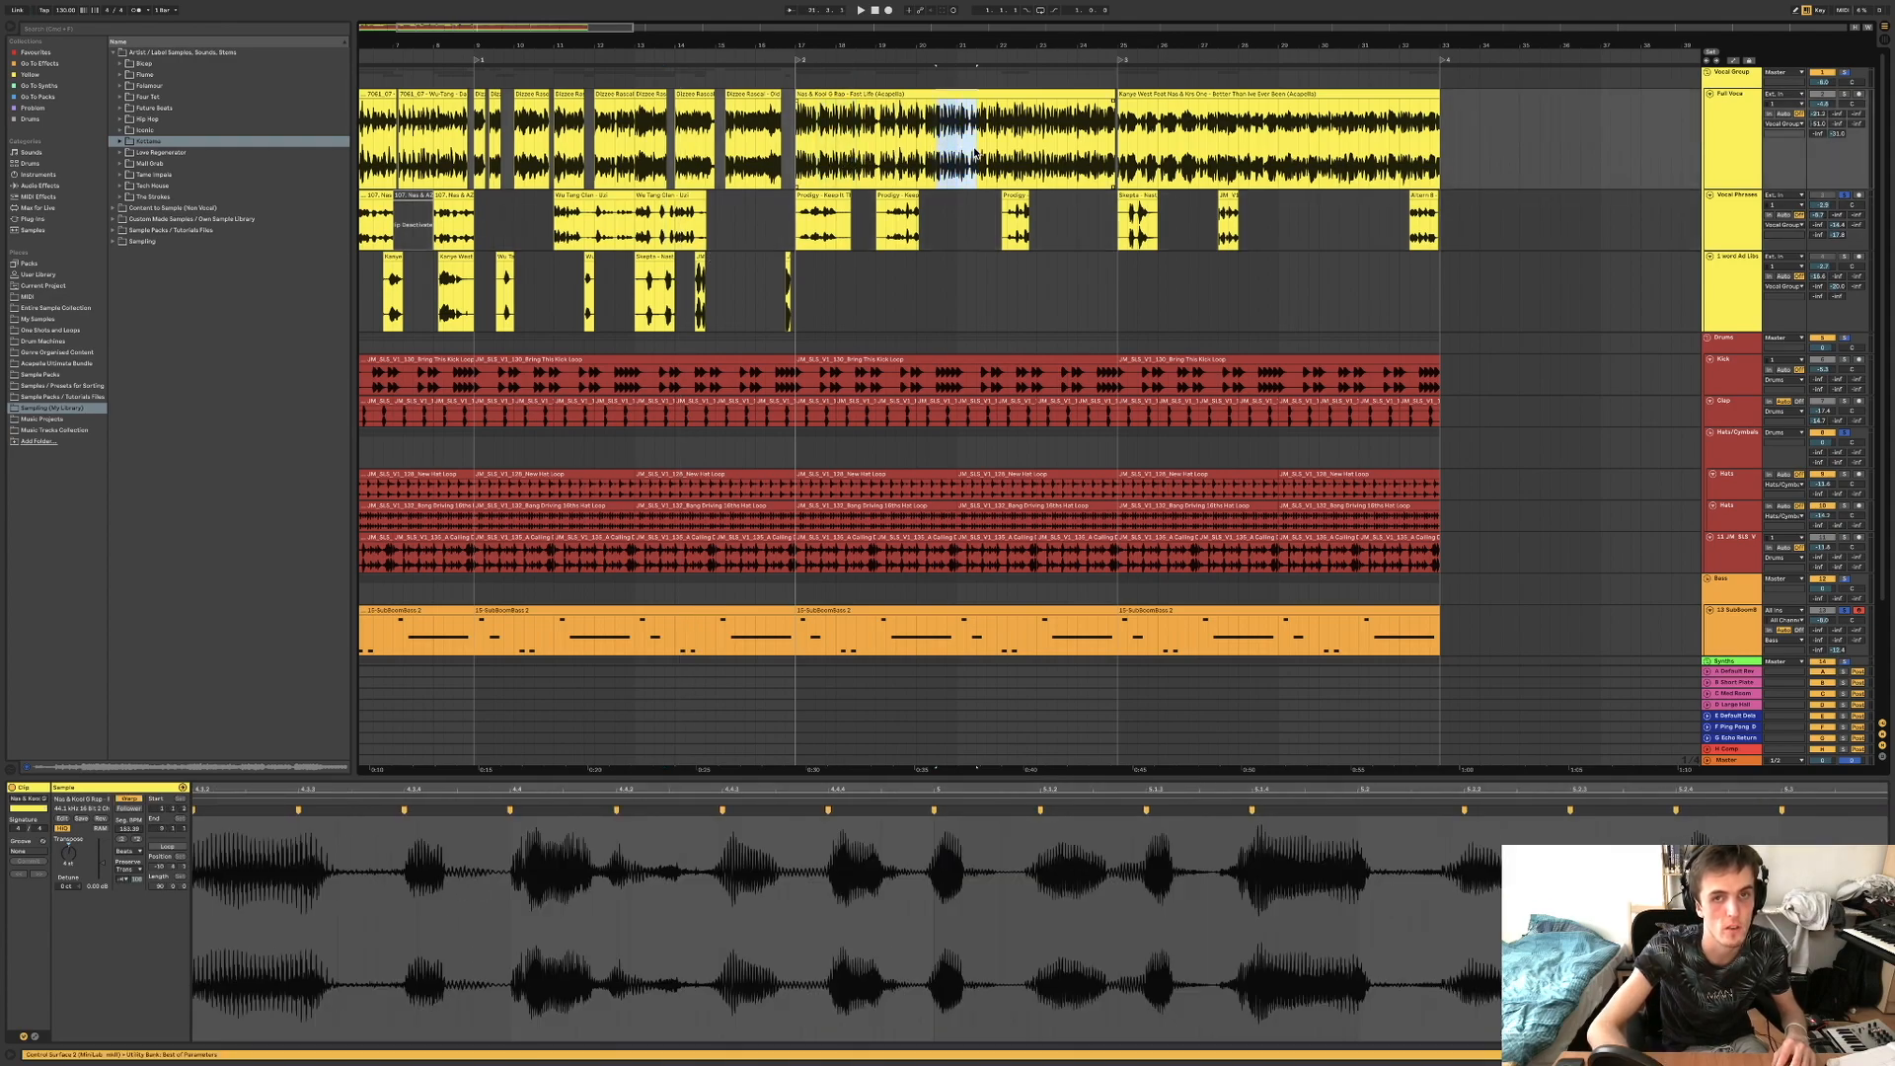
click(813, 305)
Audition the three Prodigy phrase clips on the vocal phrases track between bars 17 and 23.
click(838, 196)
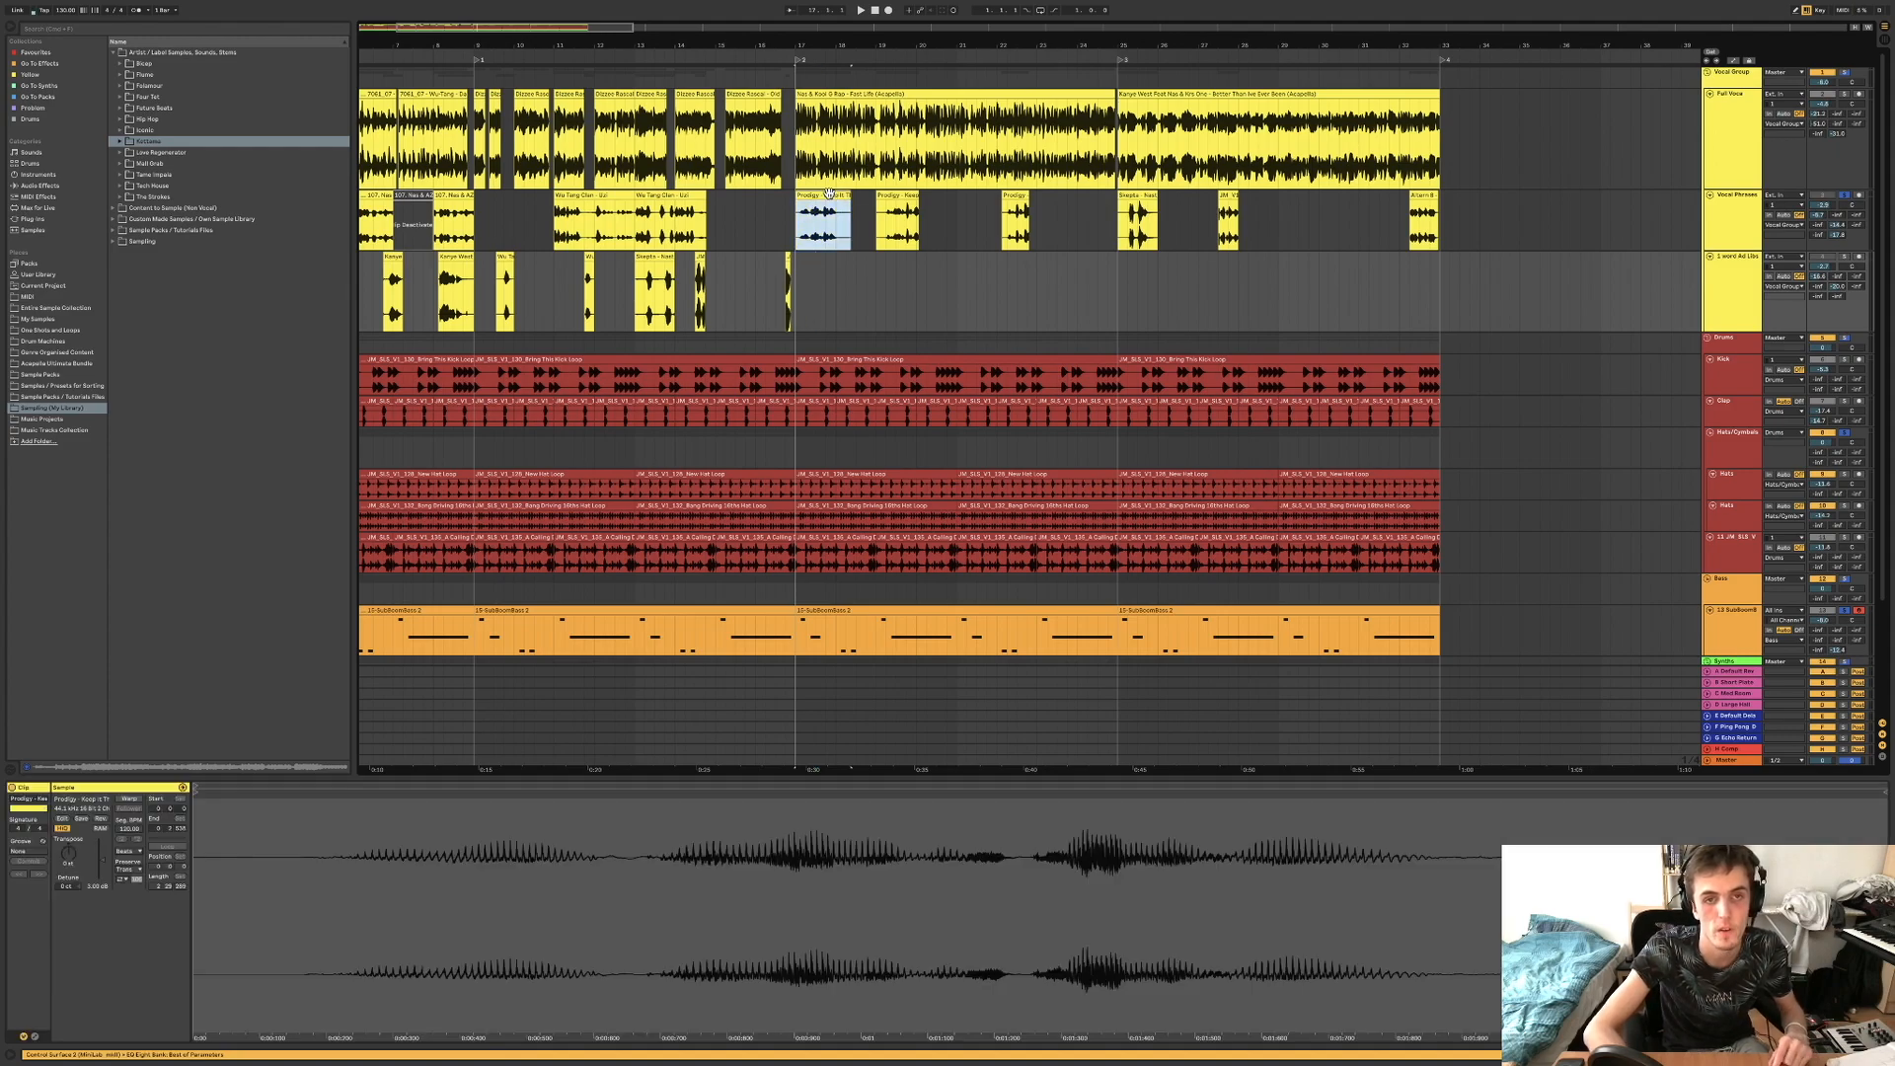
key(space)
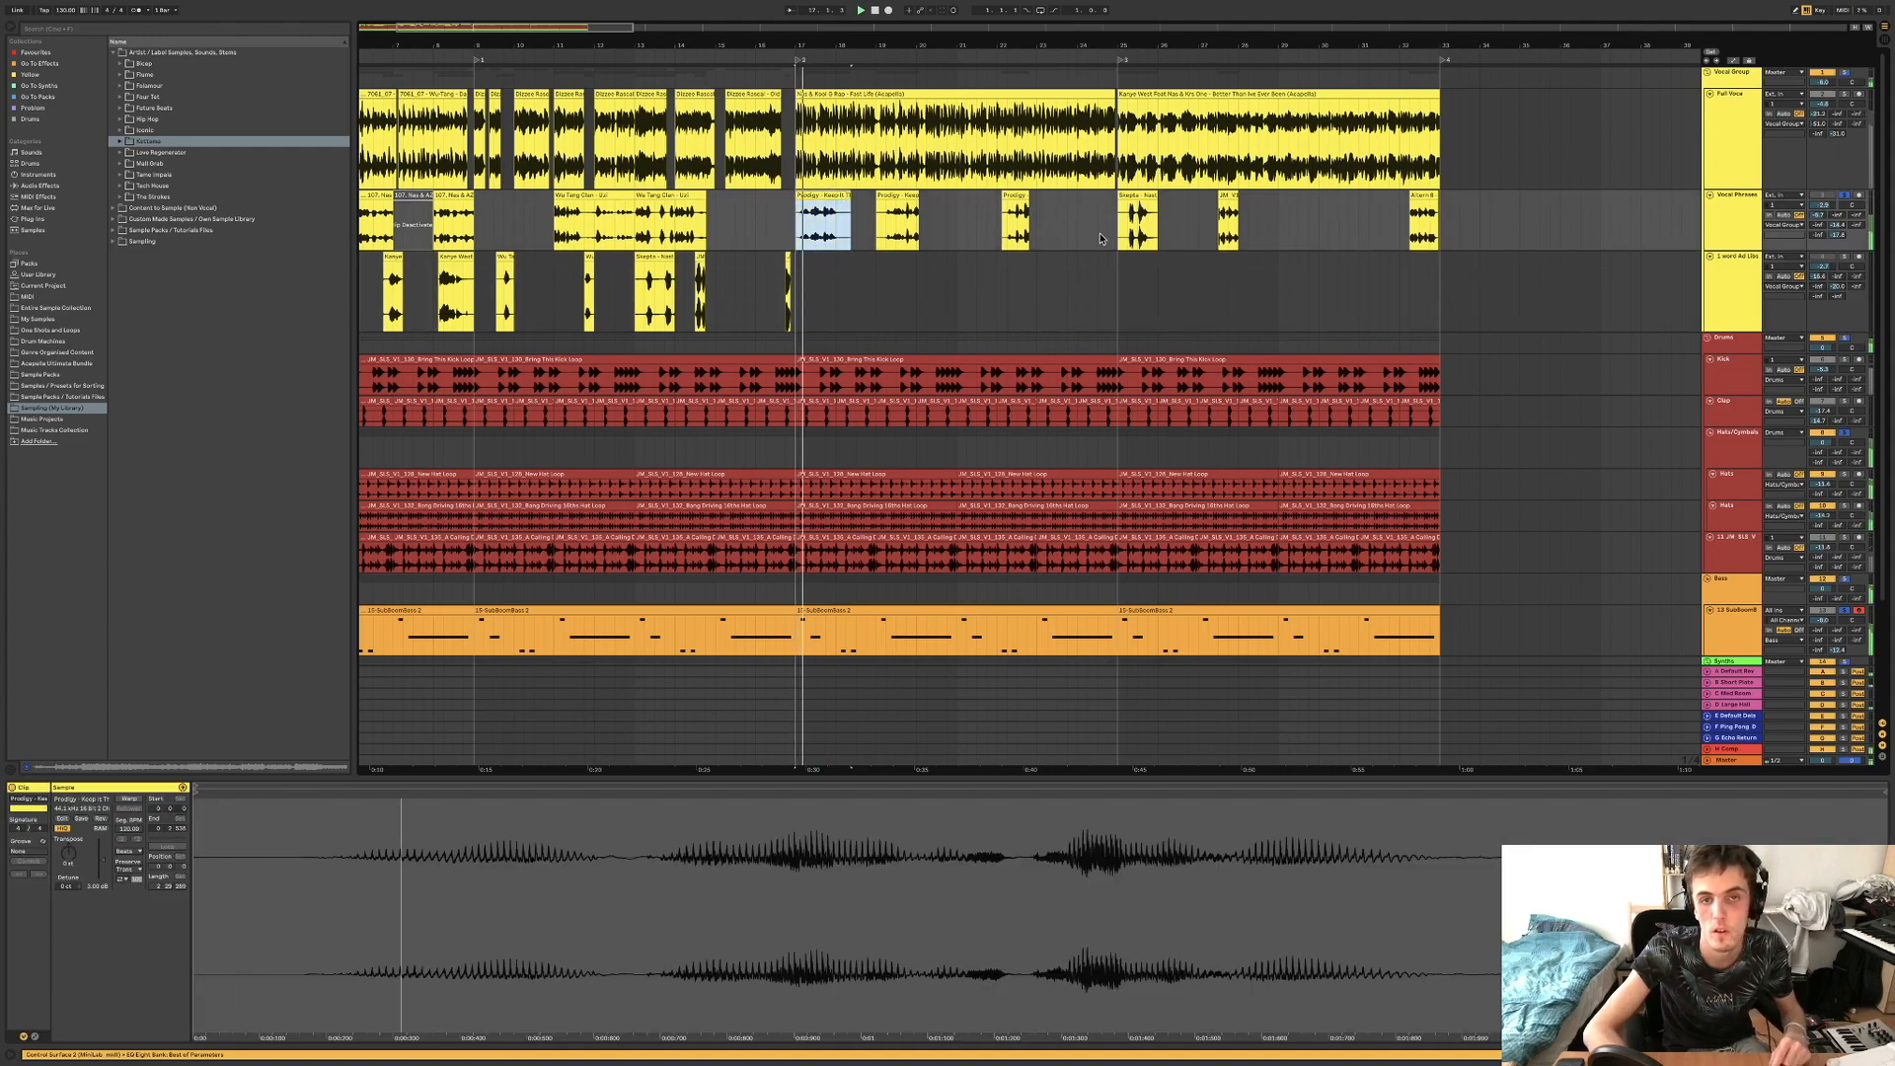
click(1844, 194)
key(space)
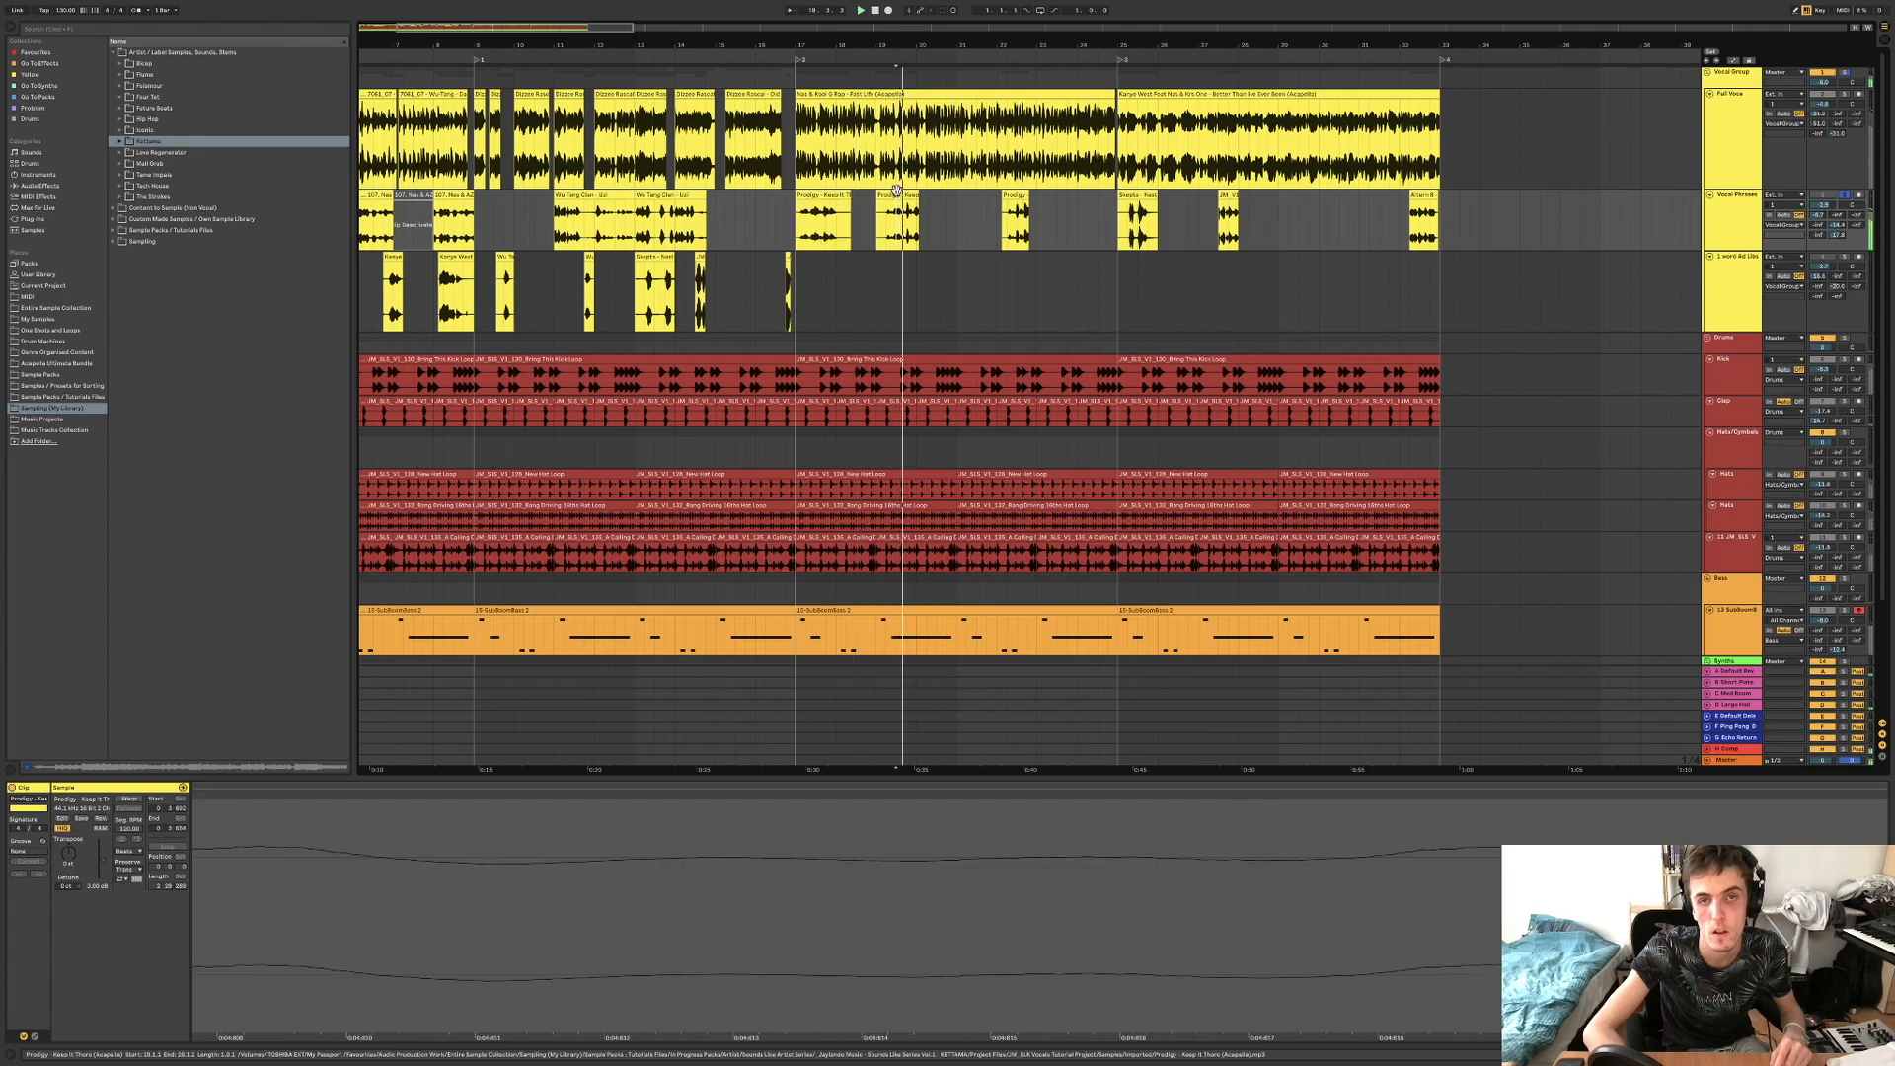
click(1016, 197)
key(space)
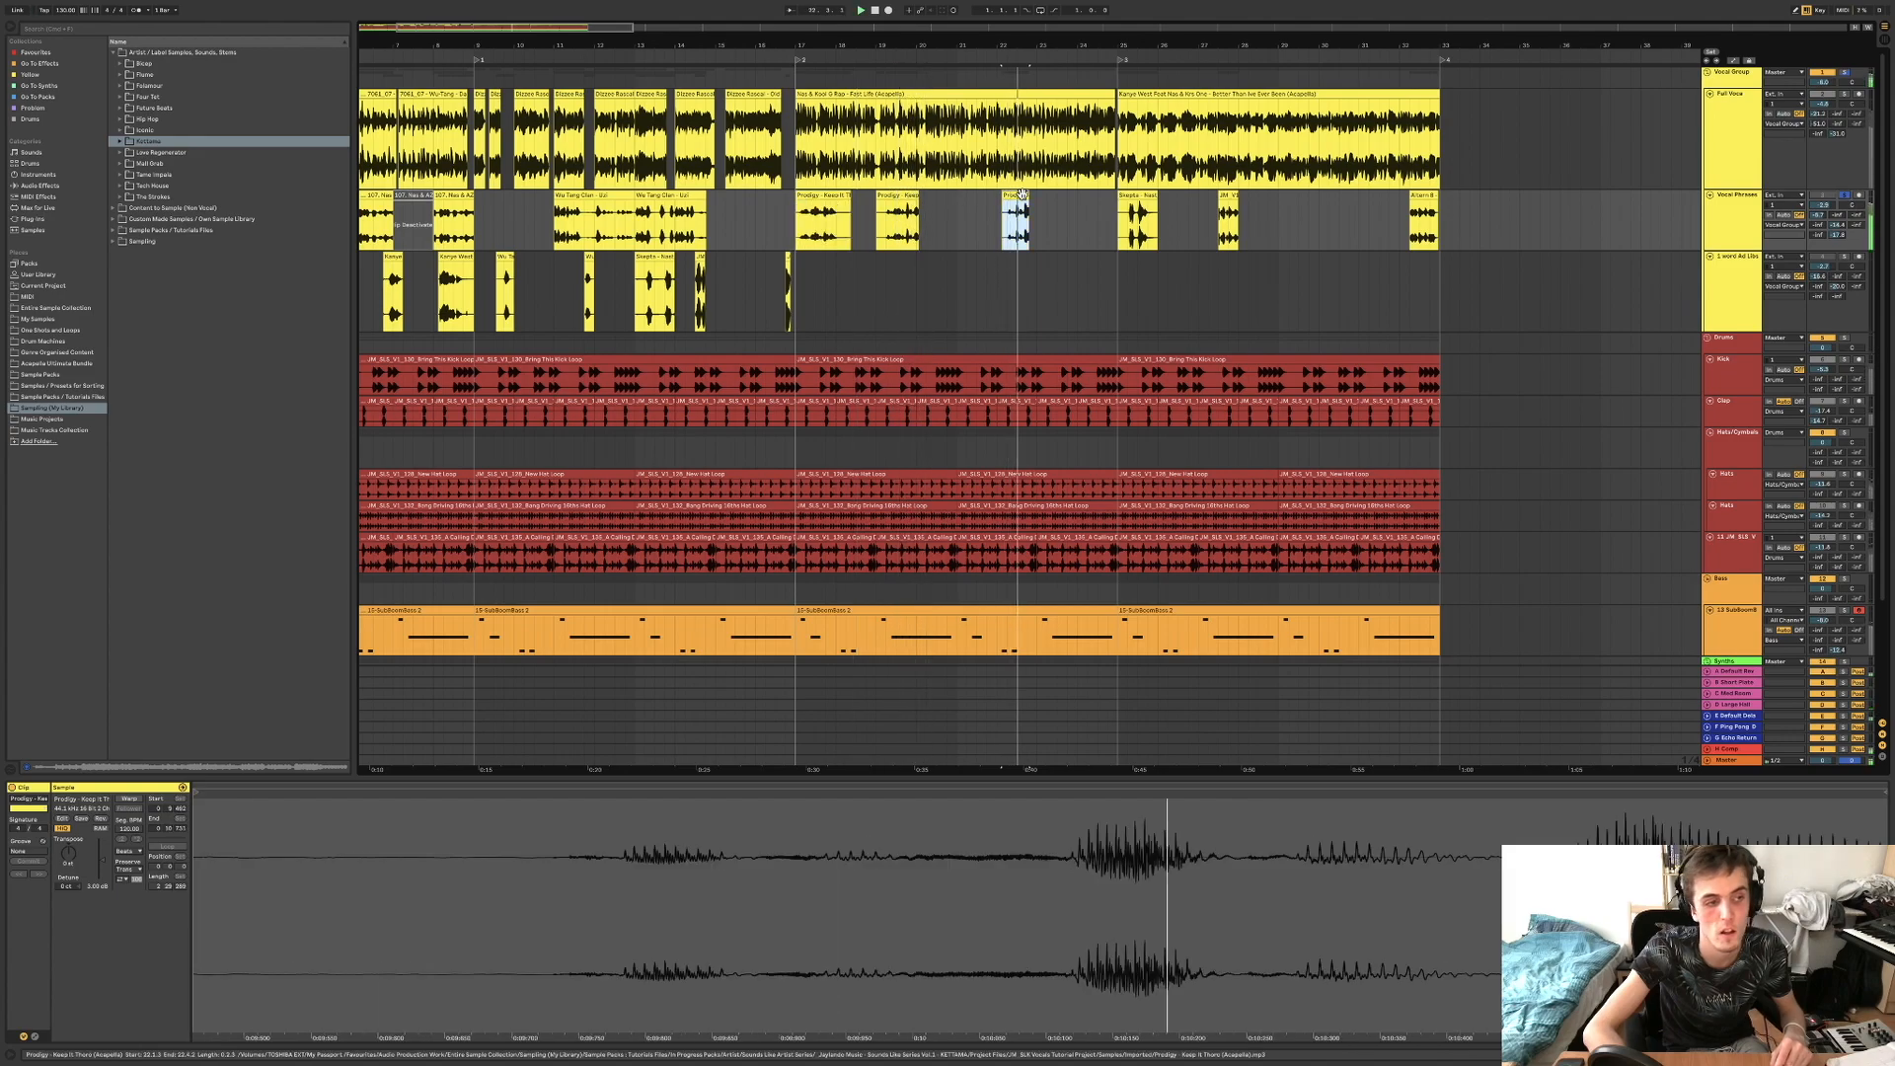
Audition the Skepta clip at bar 25 and the two remaining clips at the end of the vocal phrases track.
click(1130, 193)
key(space)
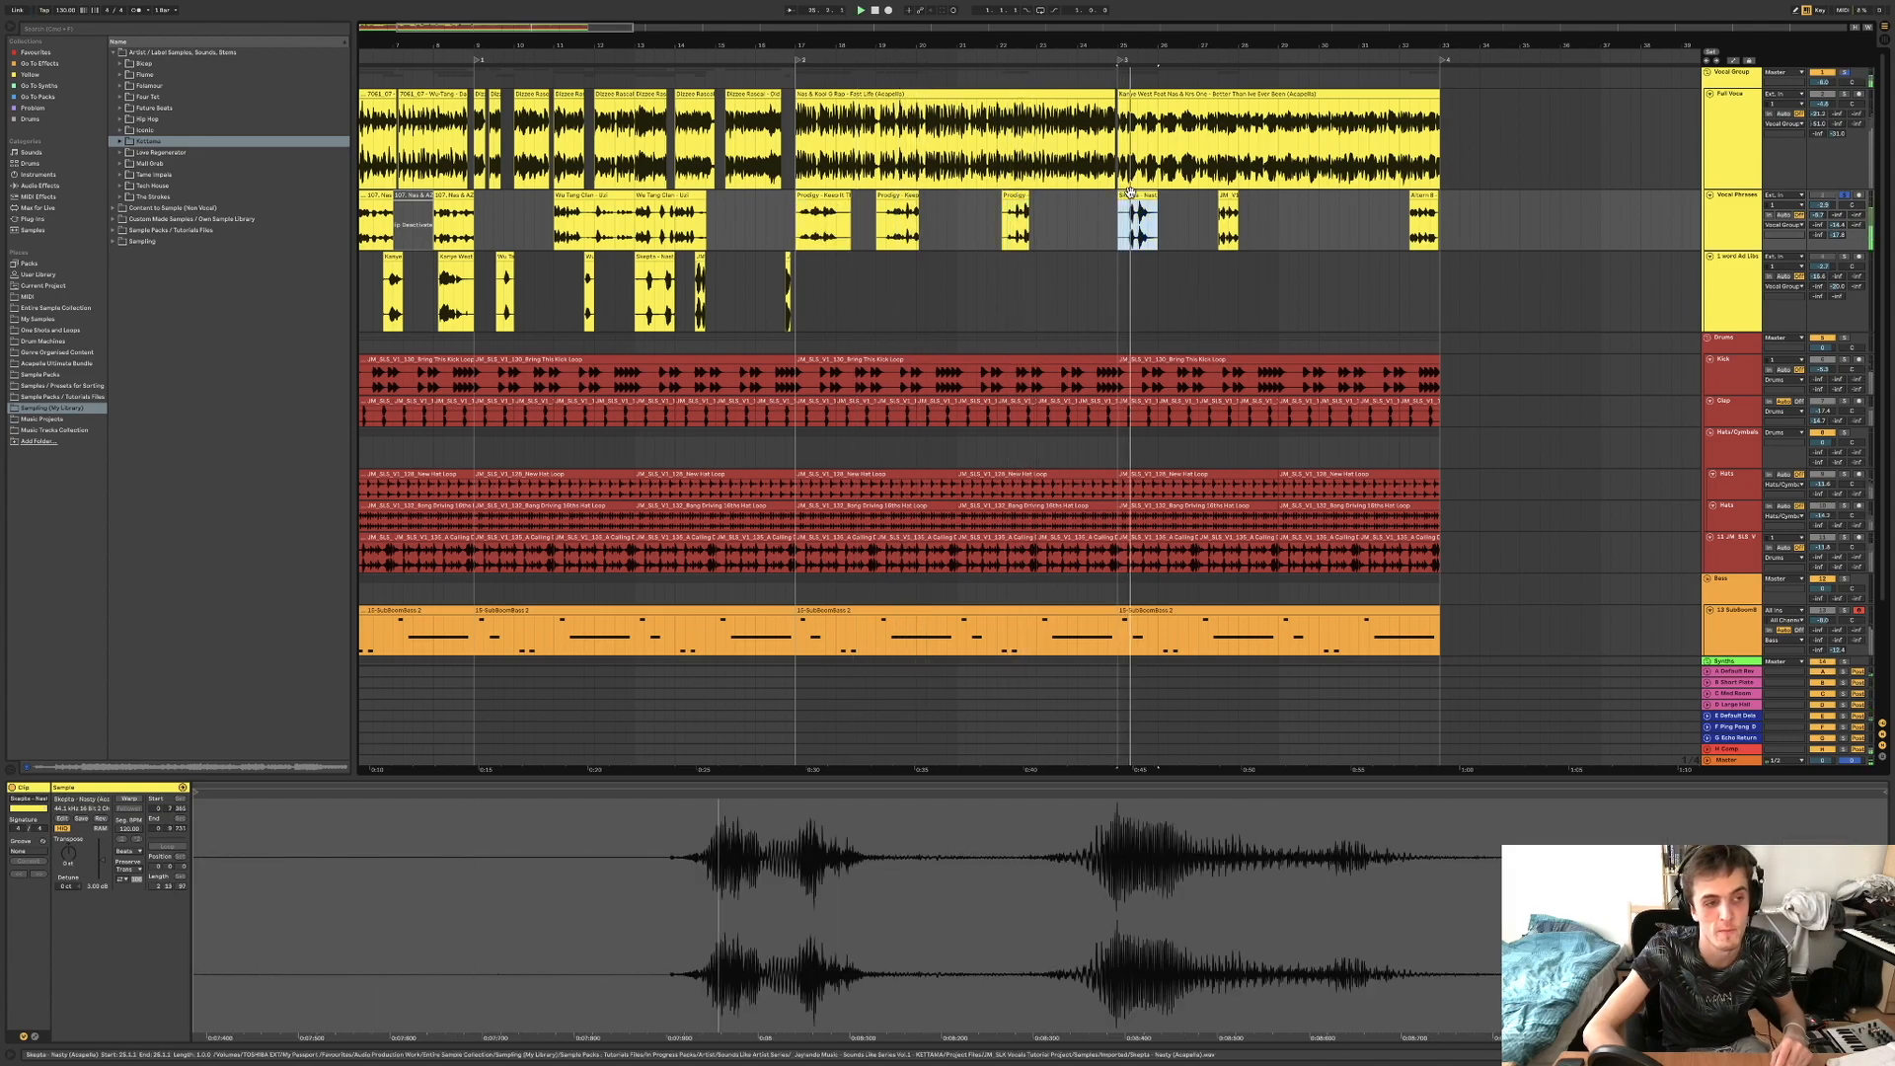
click(1227, 193)
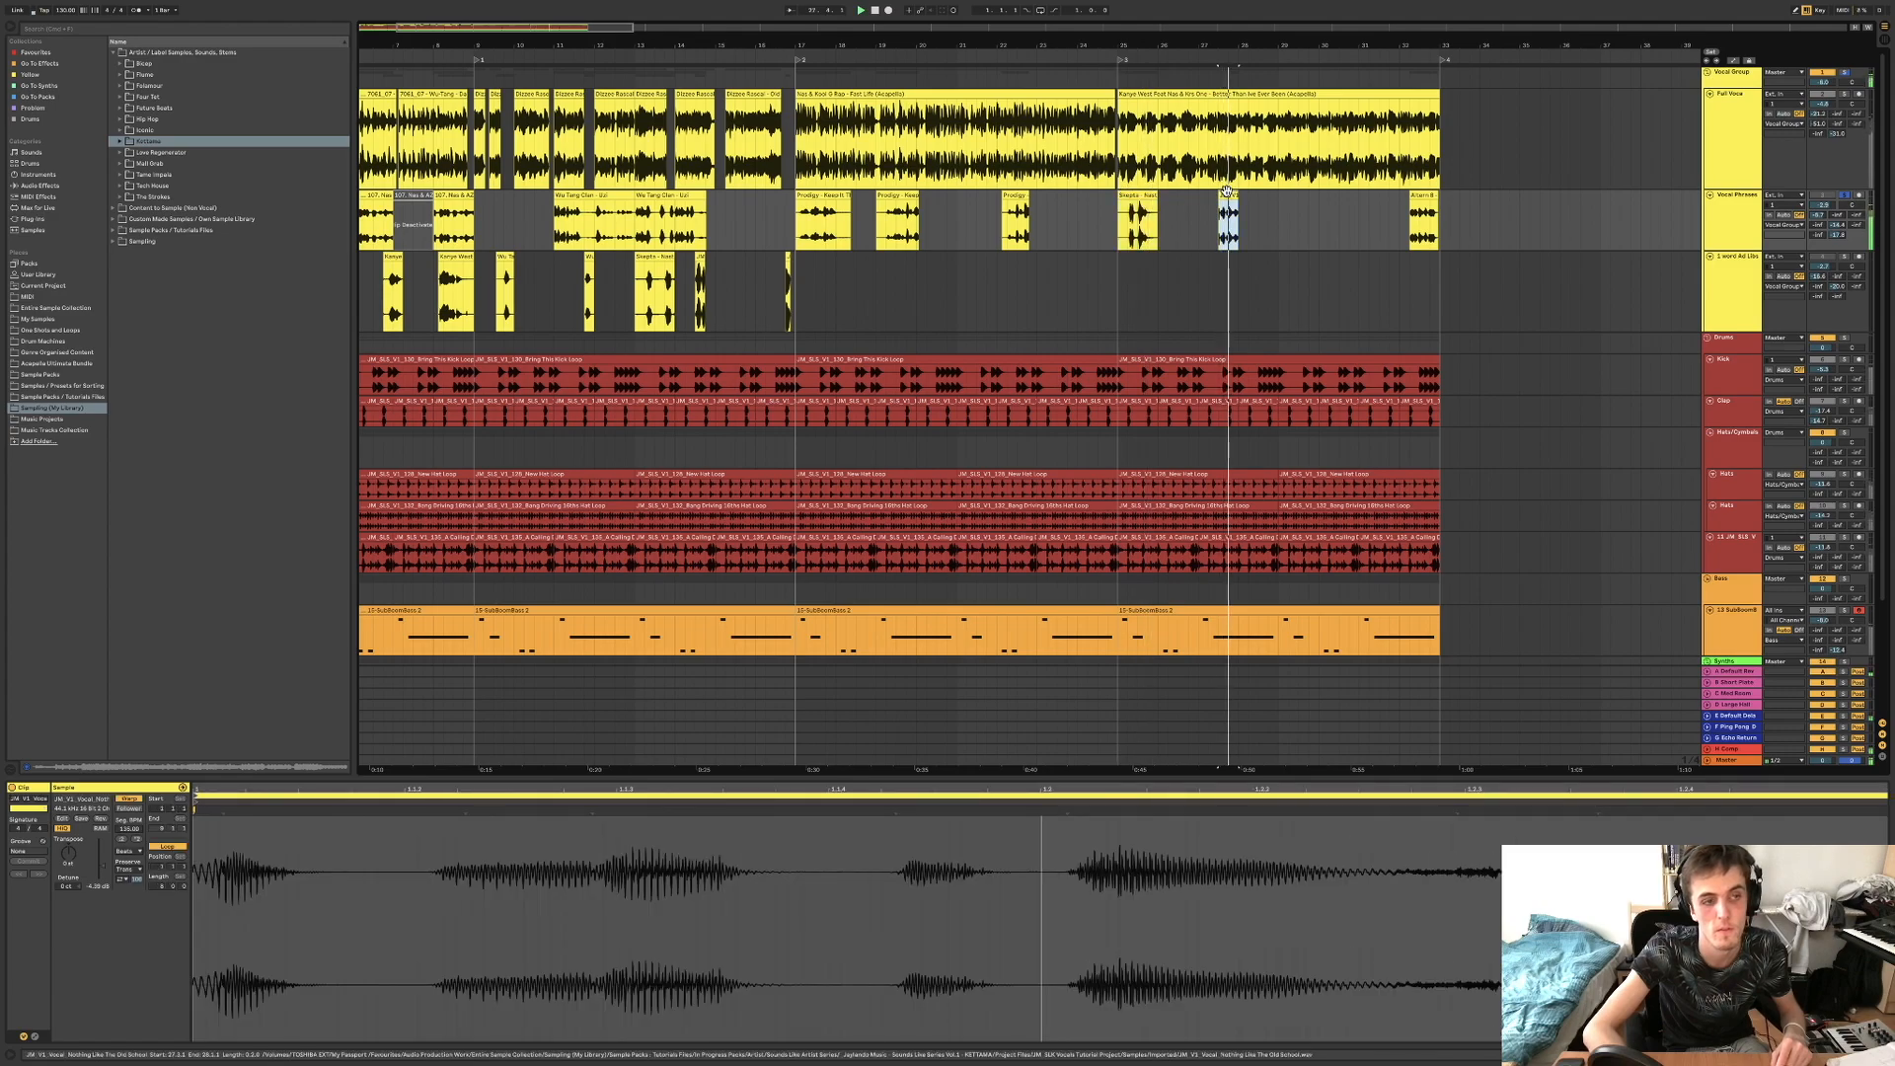
click(1424, 194)
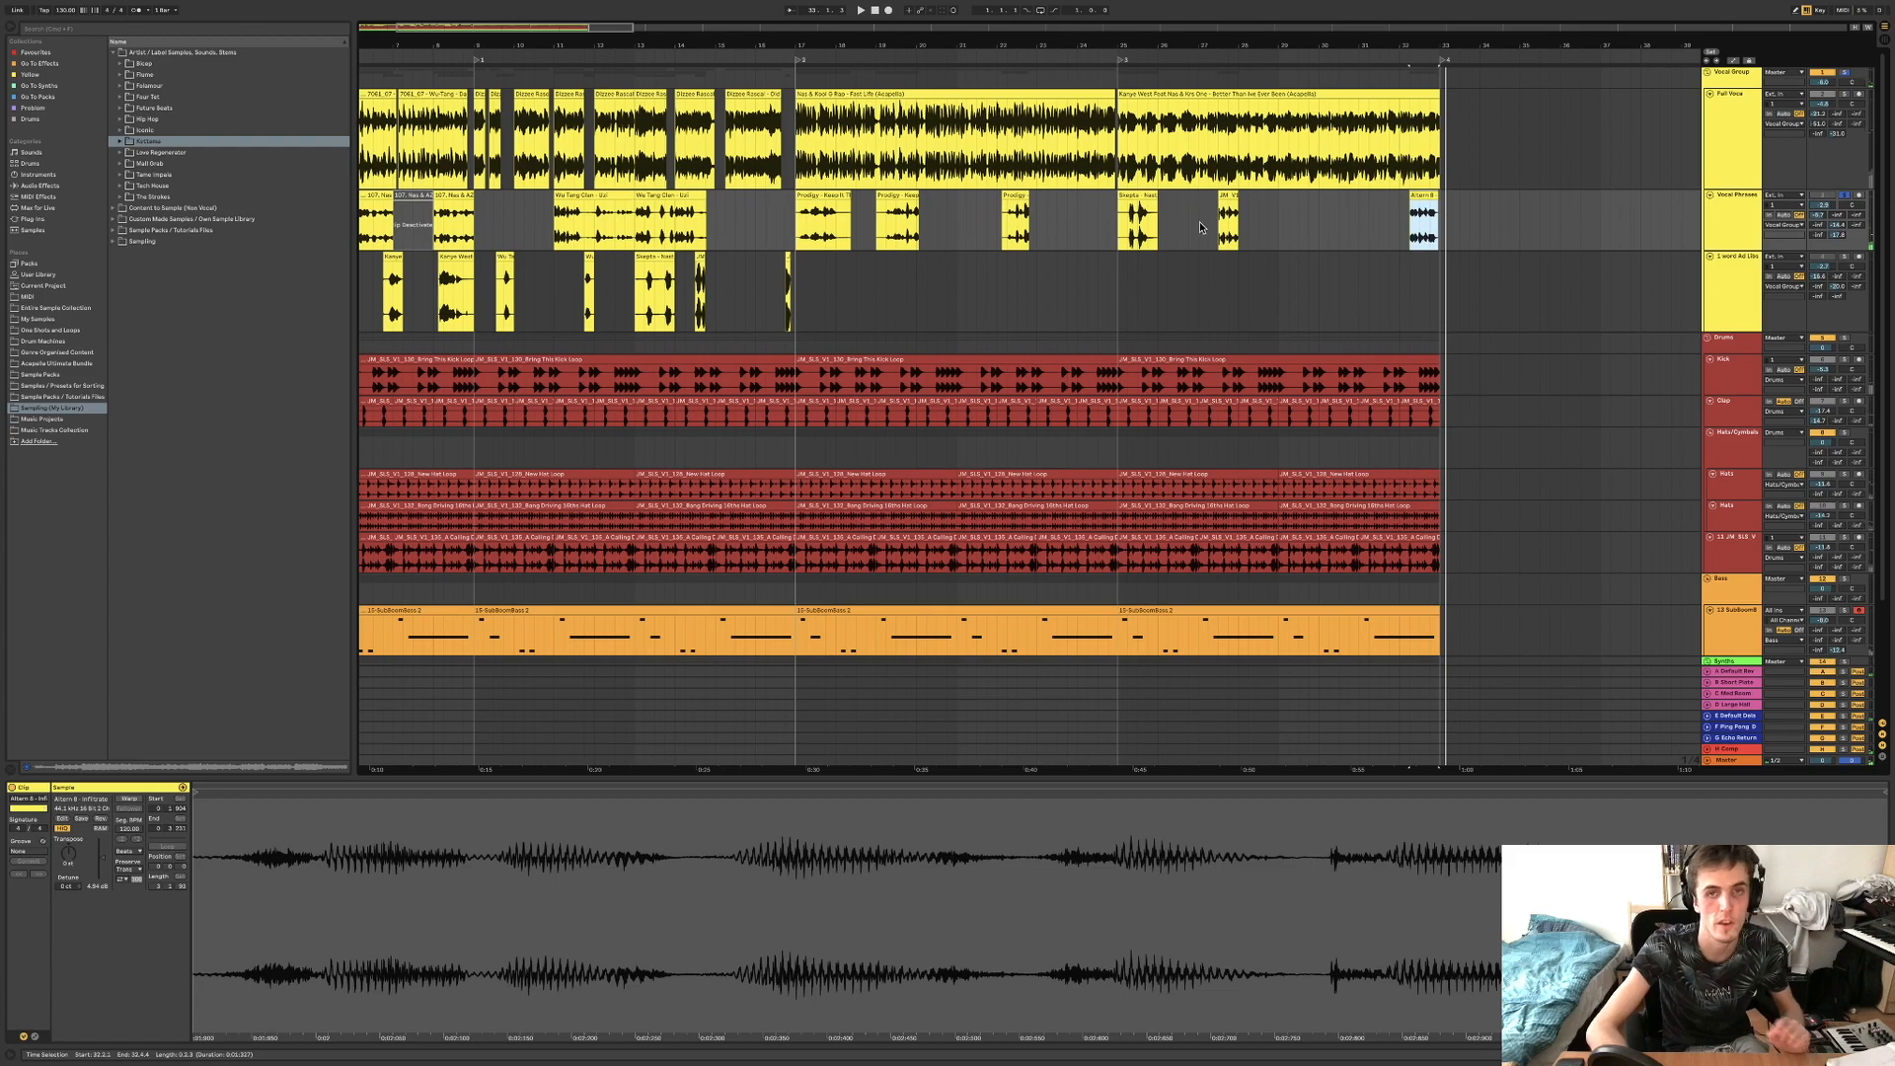
Switch playback from the vocal phrases to the one-word ad-libs track and listen to it from about bar 6.
click(1190, 275)
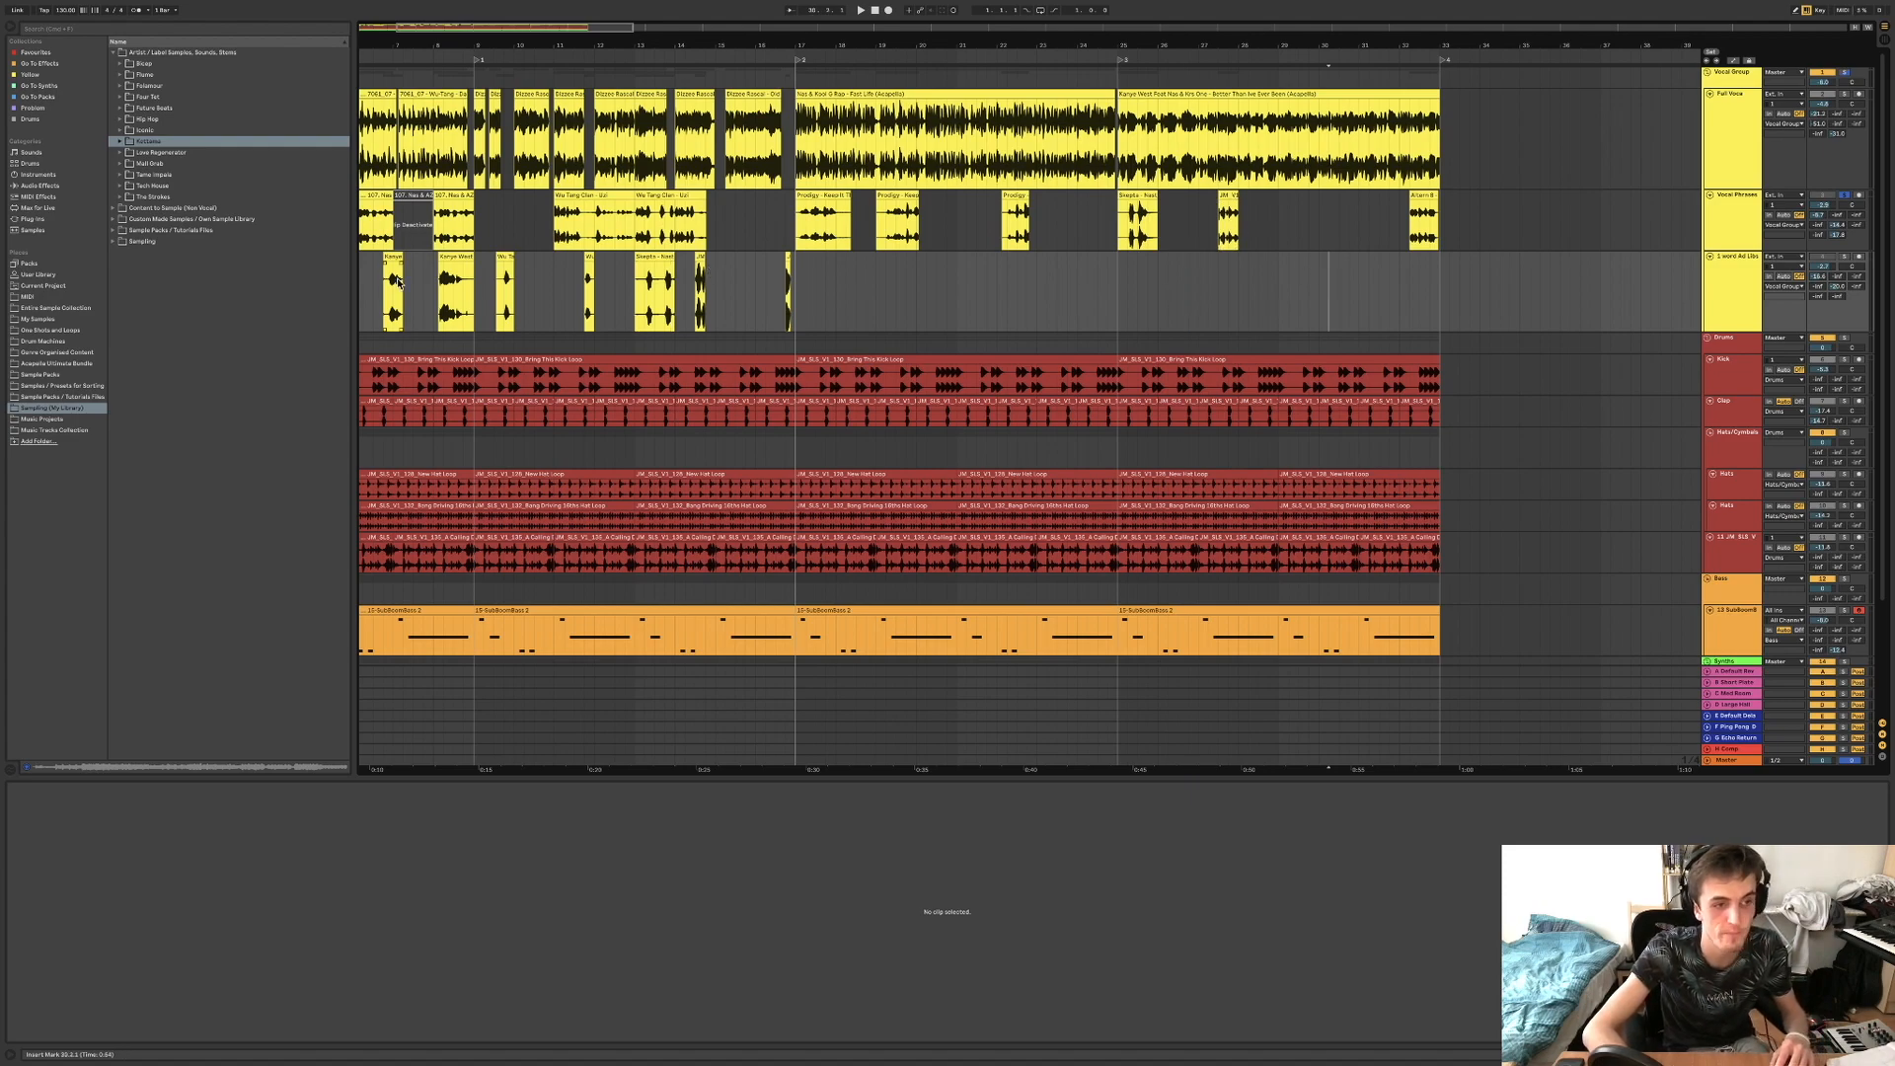
key(space)
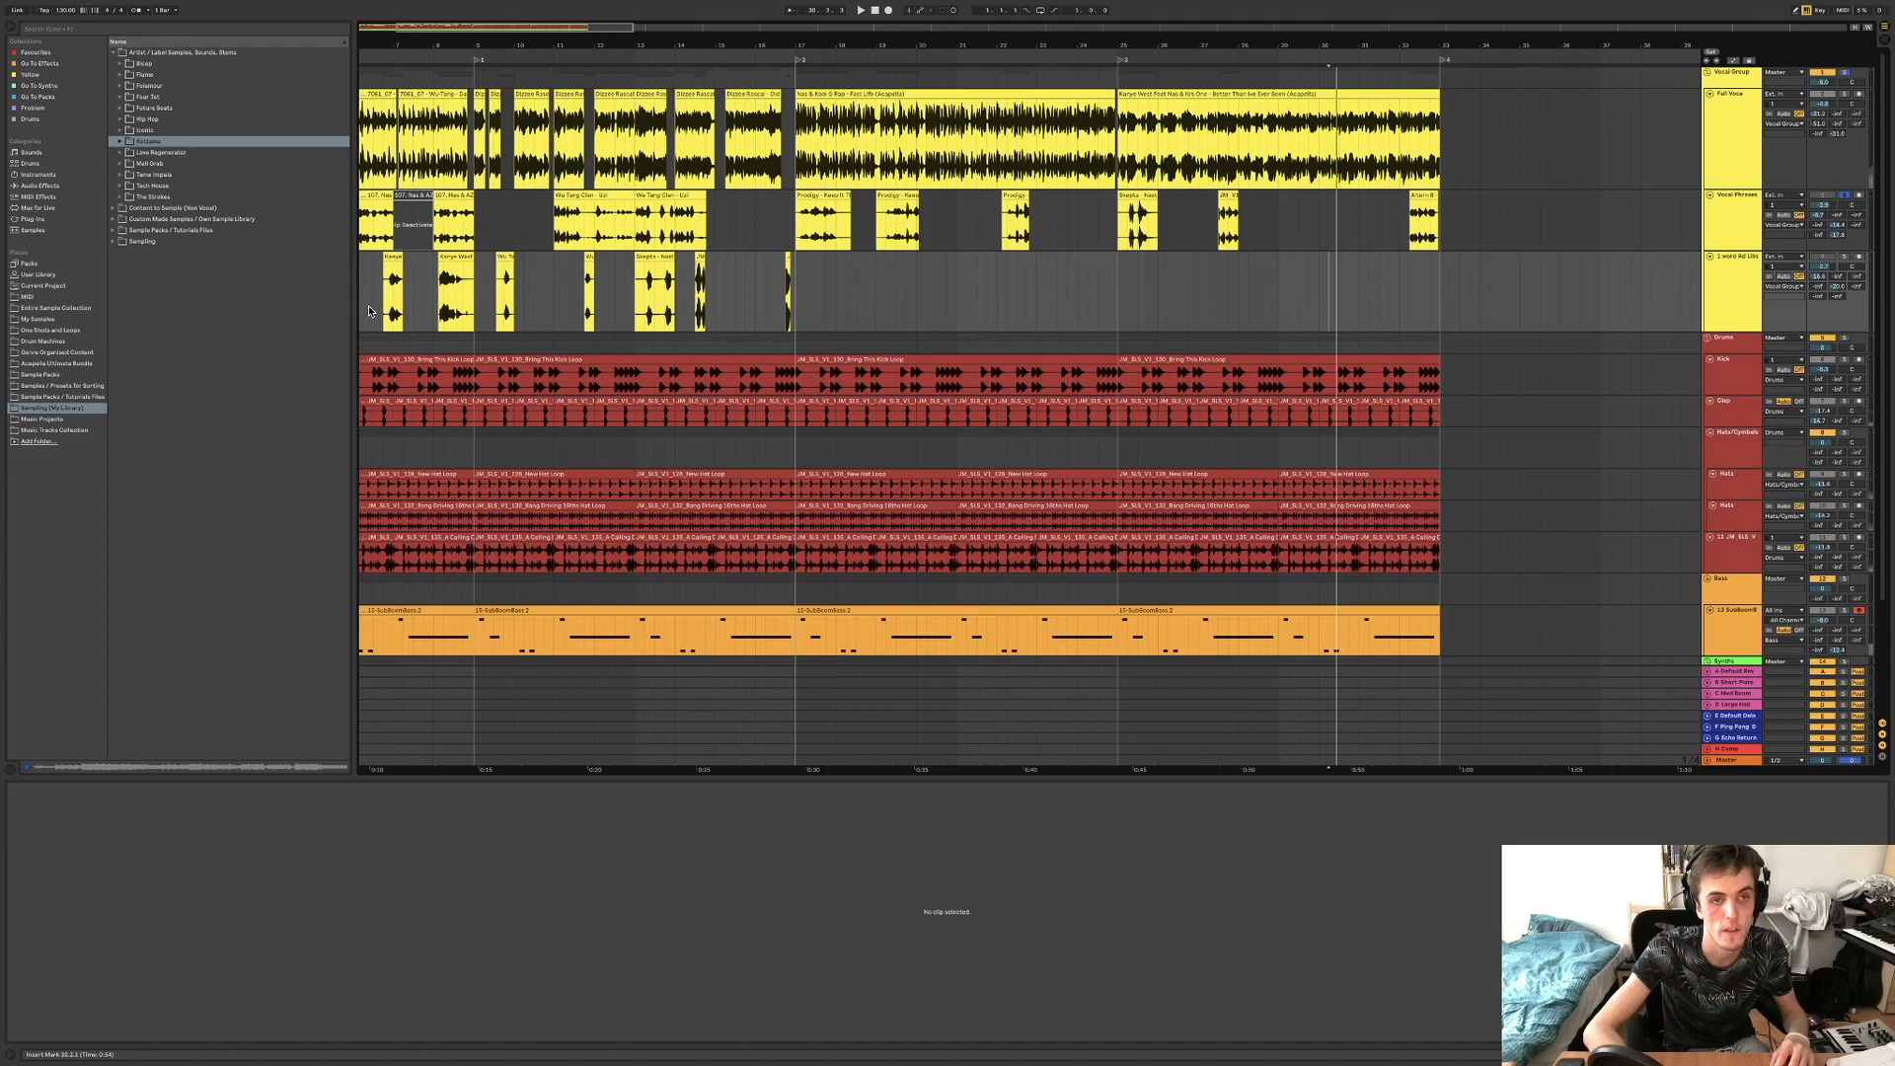
click(1843, 256)
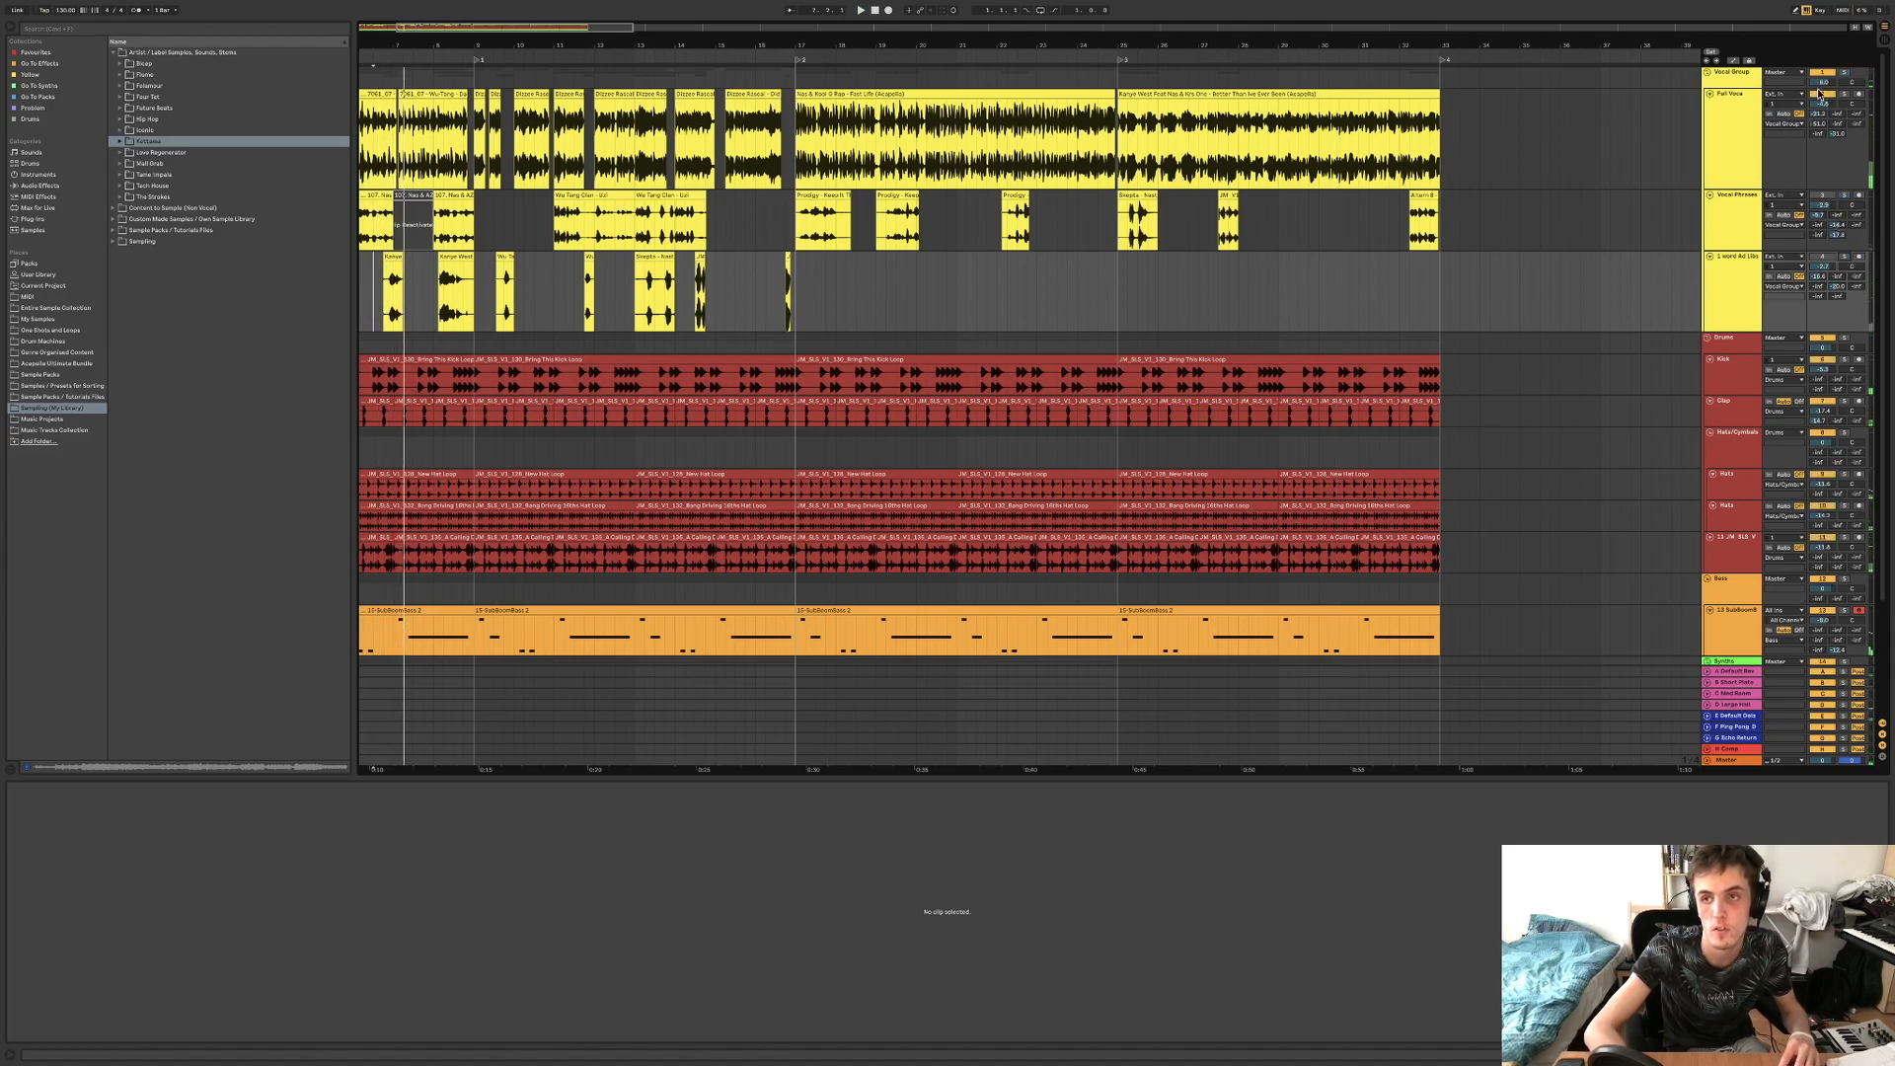
key(space)
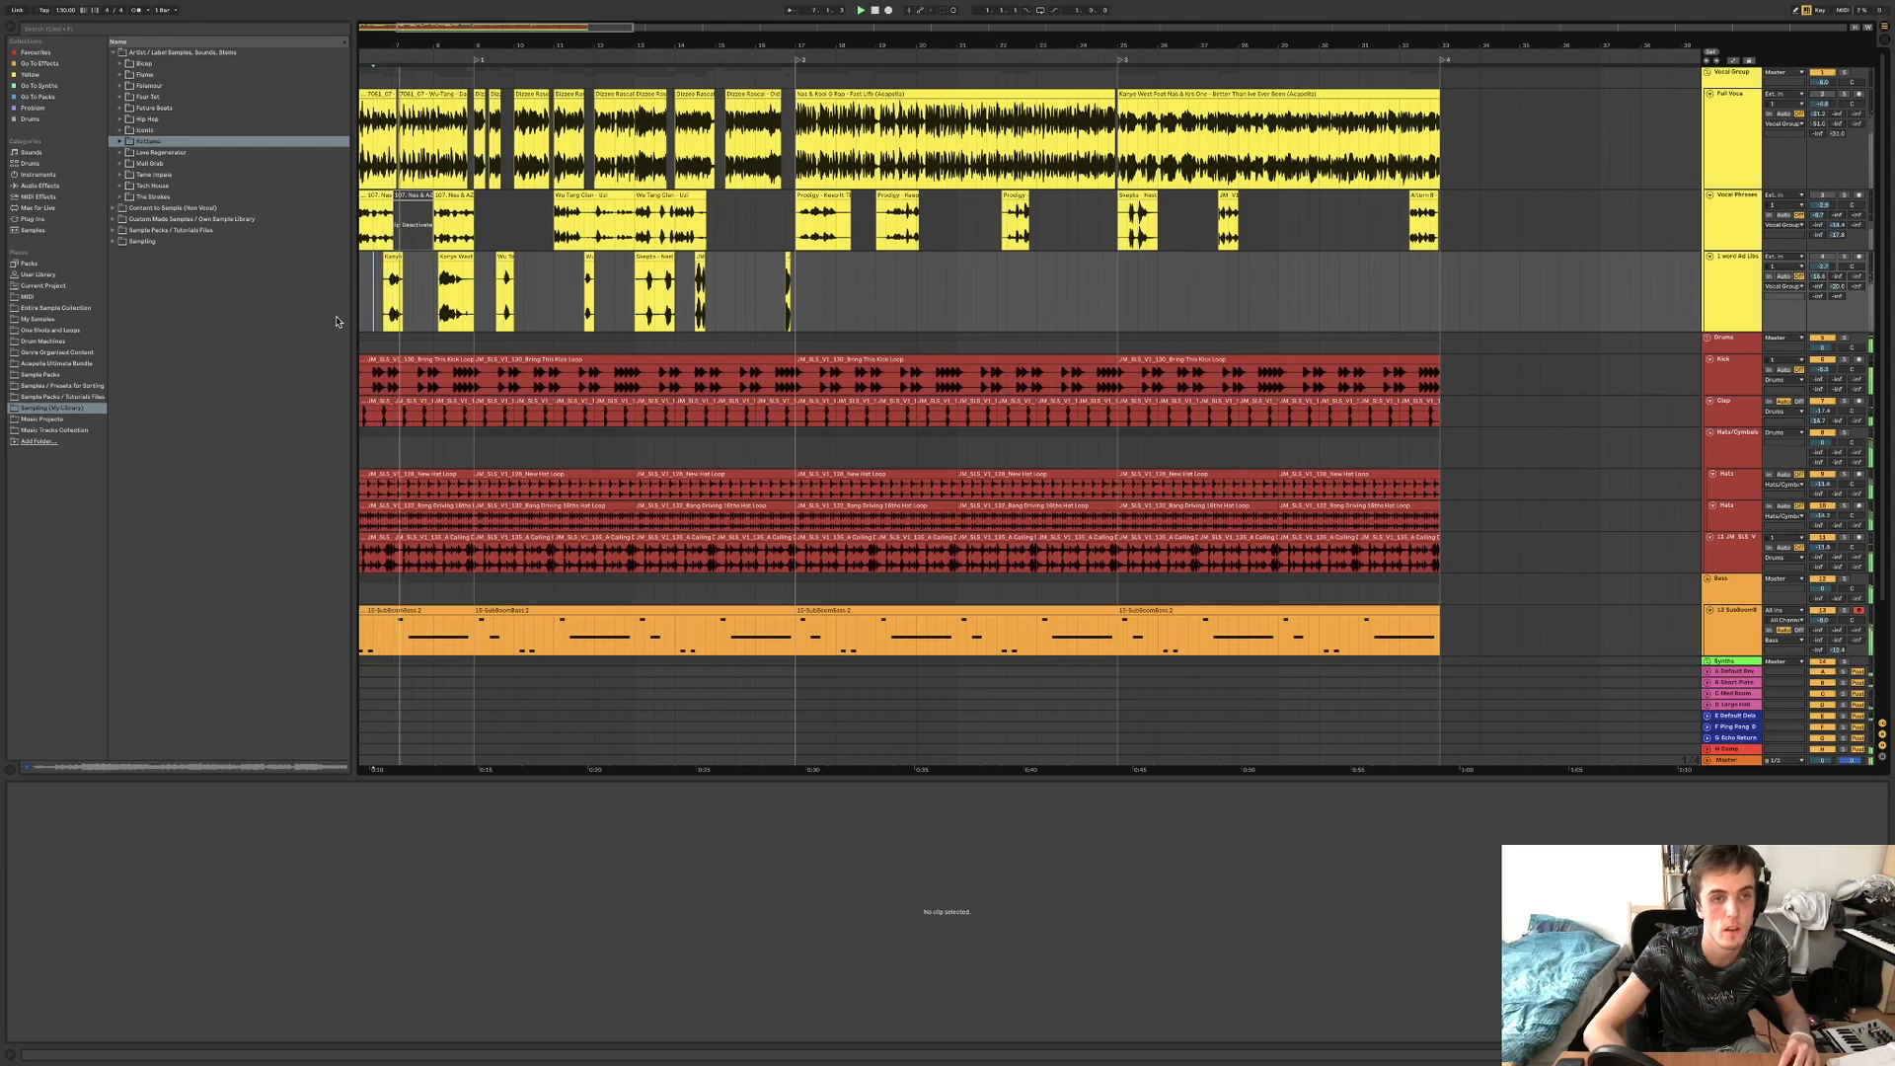
key(space)
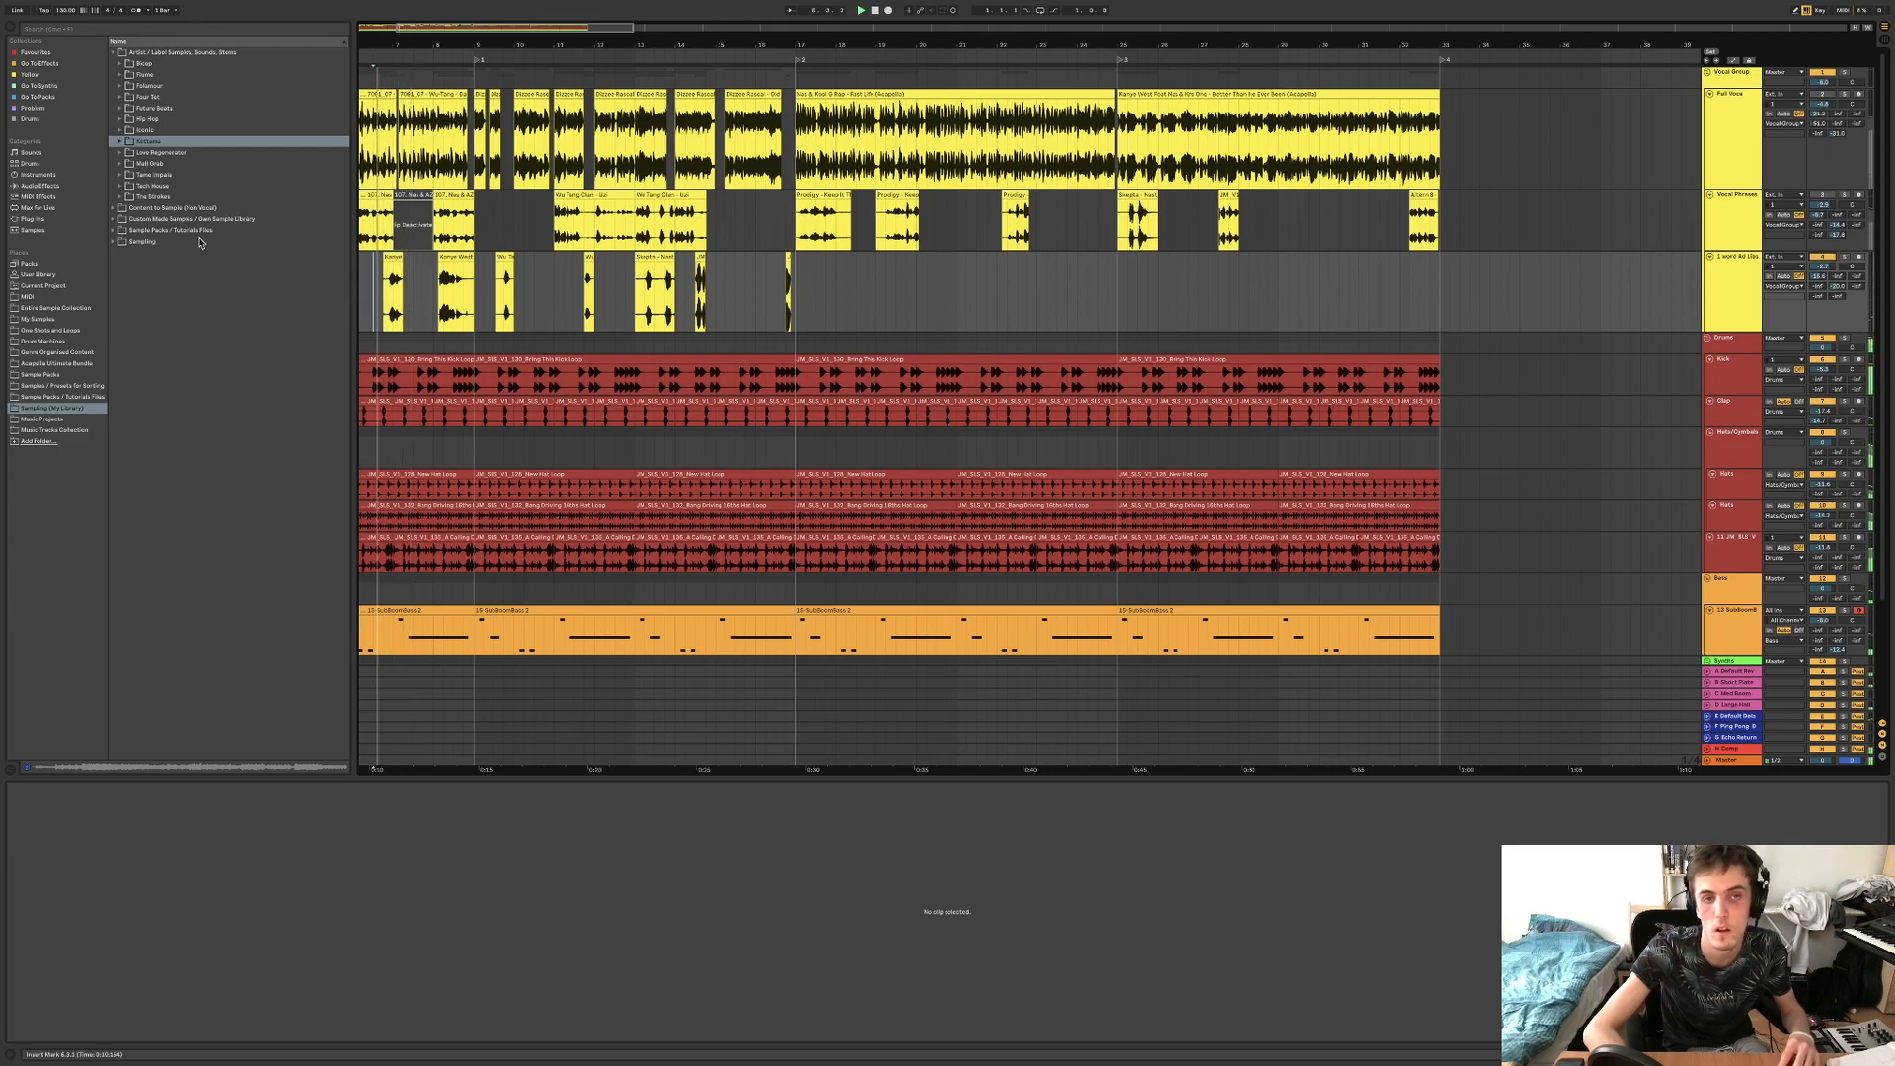
scroll(404, 312, up, 5)
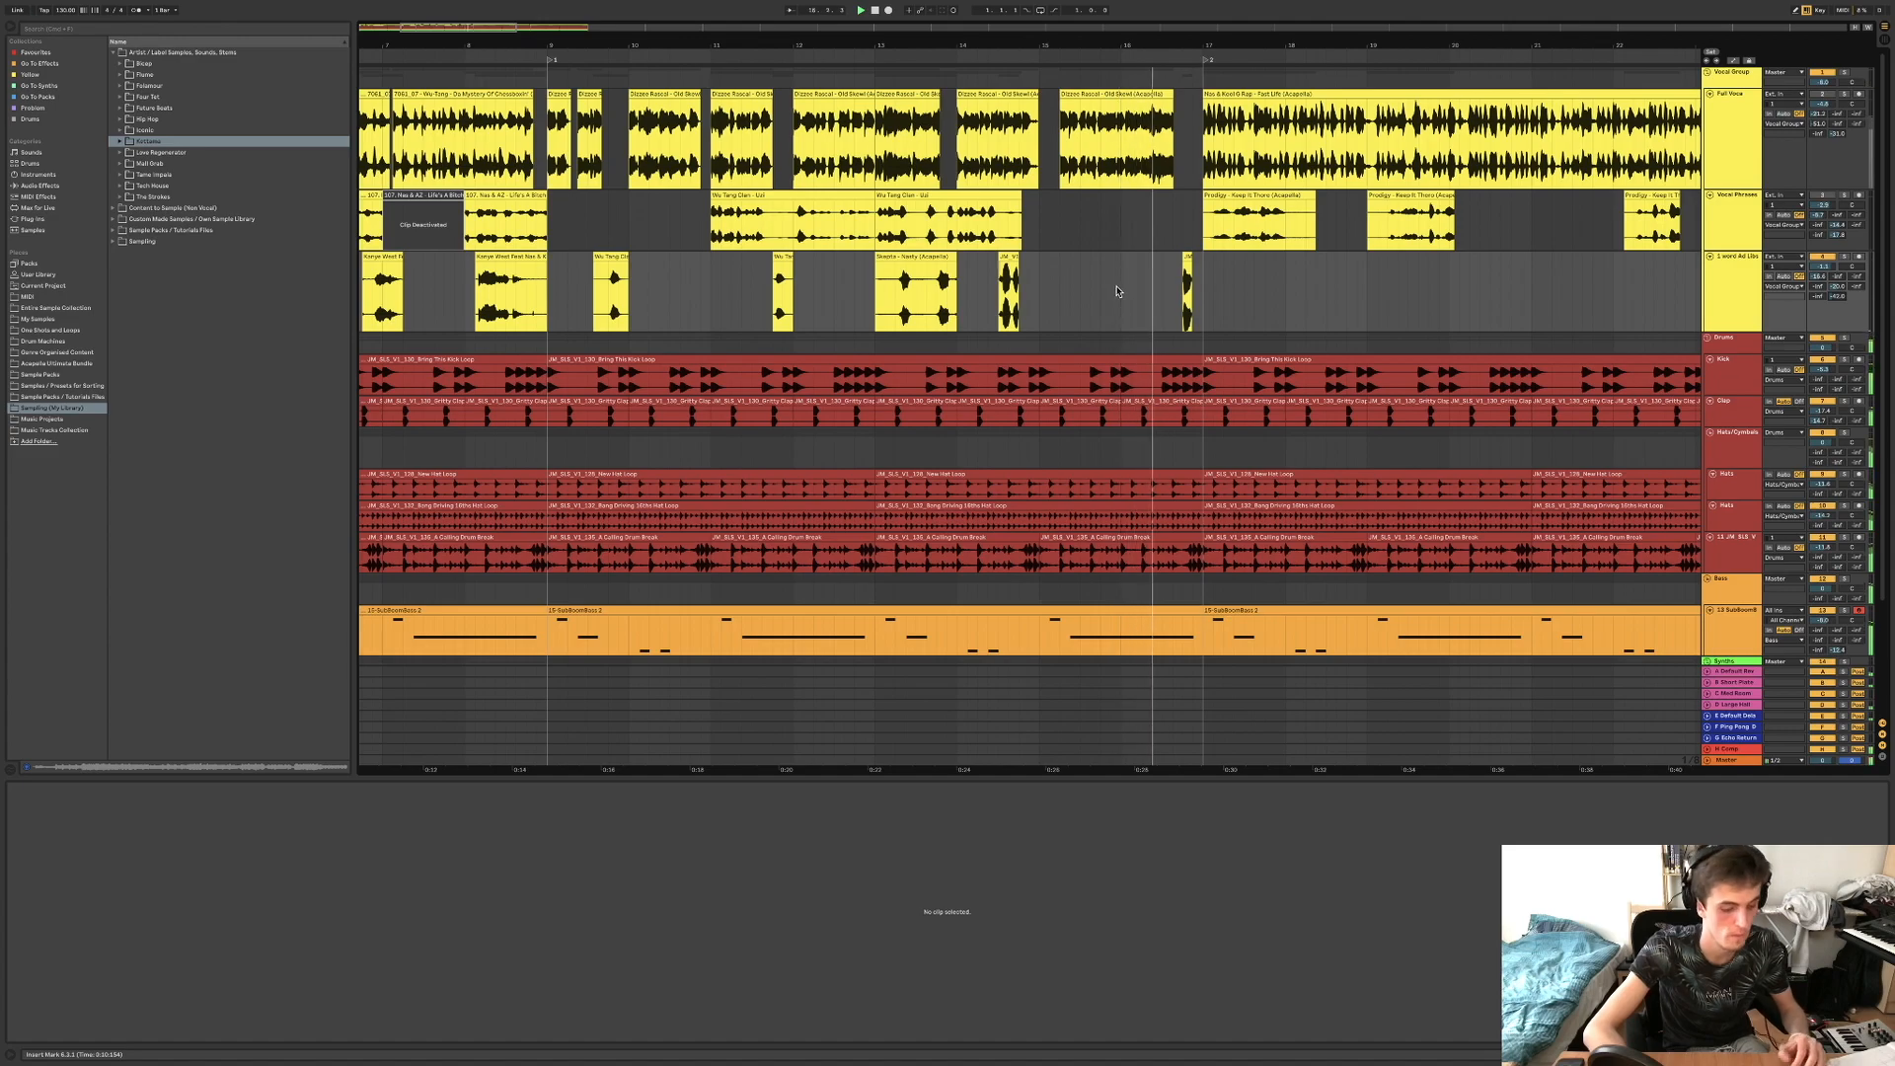
scroll(1121, 293, down, 5)
Play the last one-word ad-lib leading into bar 17.
key(space)
key(space)
click(1150, 285)
key(space)
key(space)
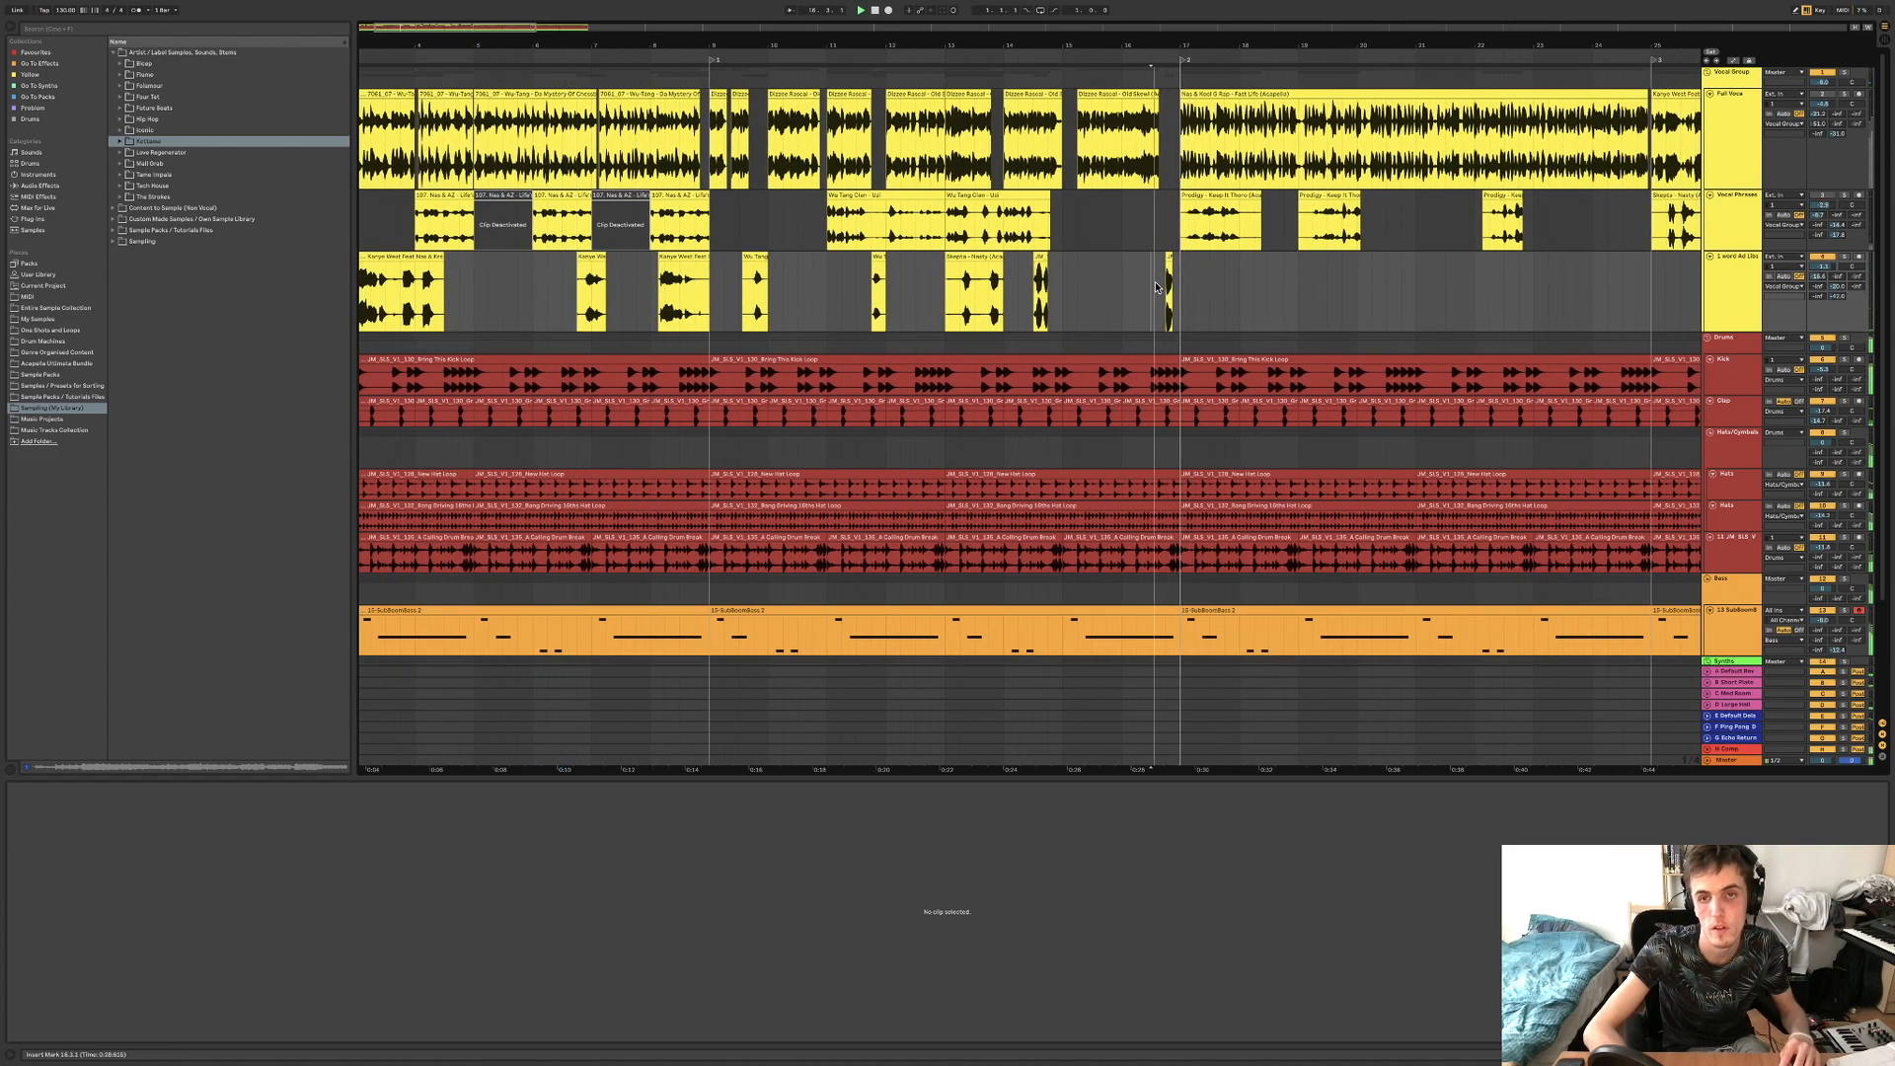
key(space)
key(space)
key(space)
key(space)
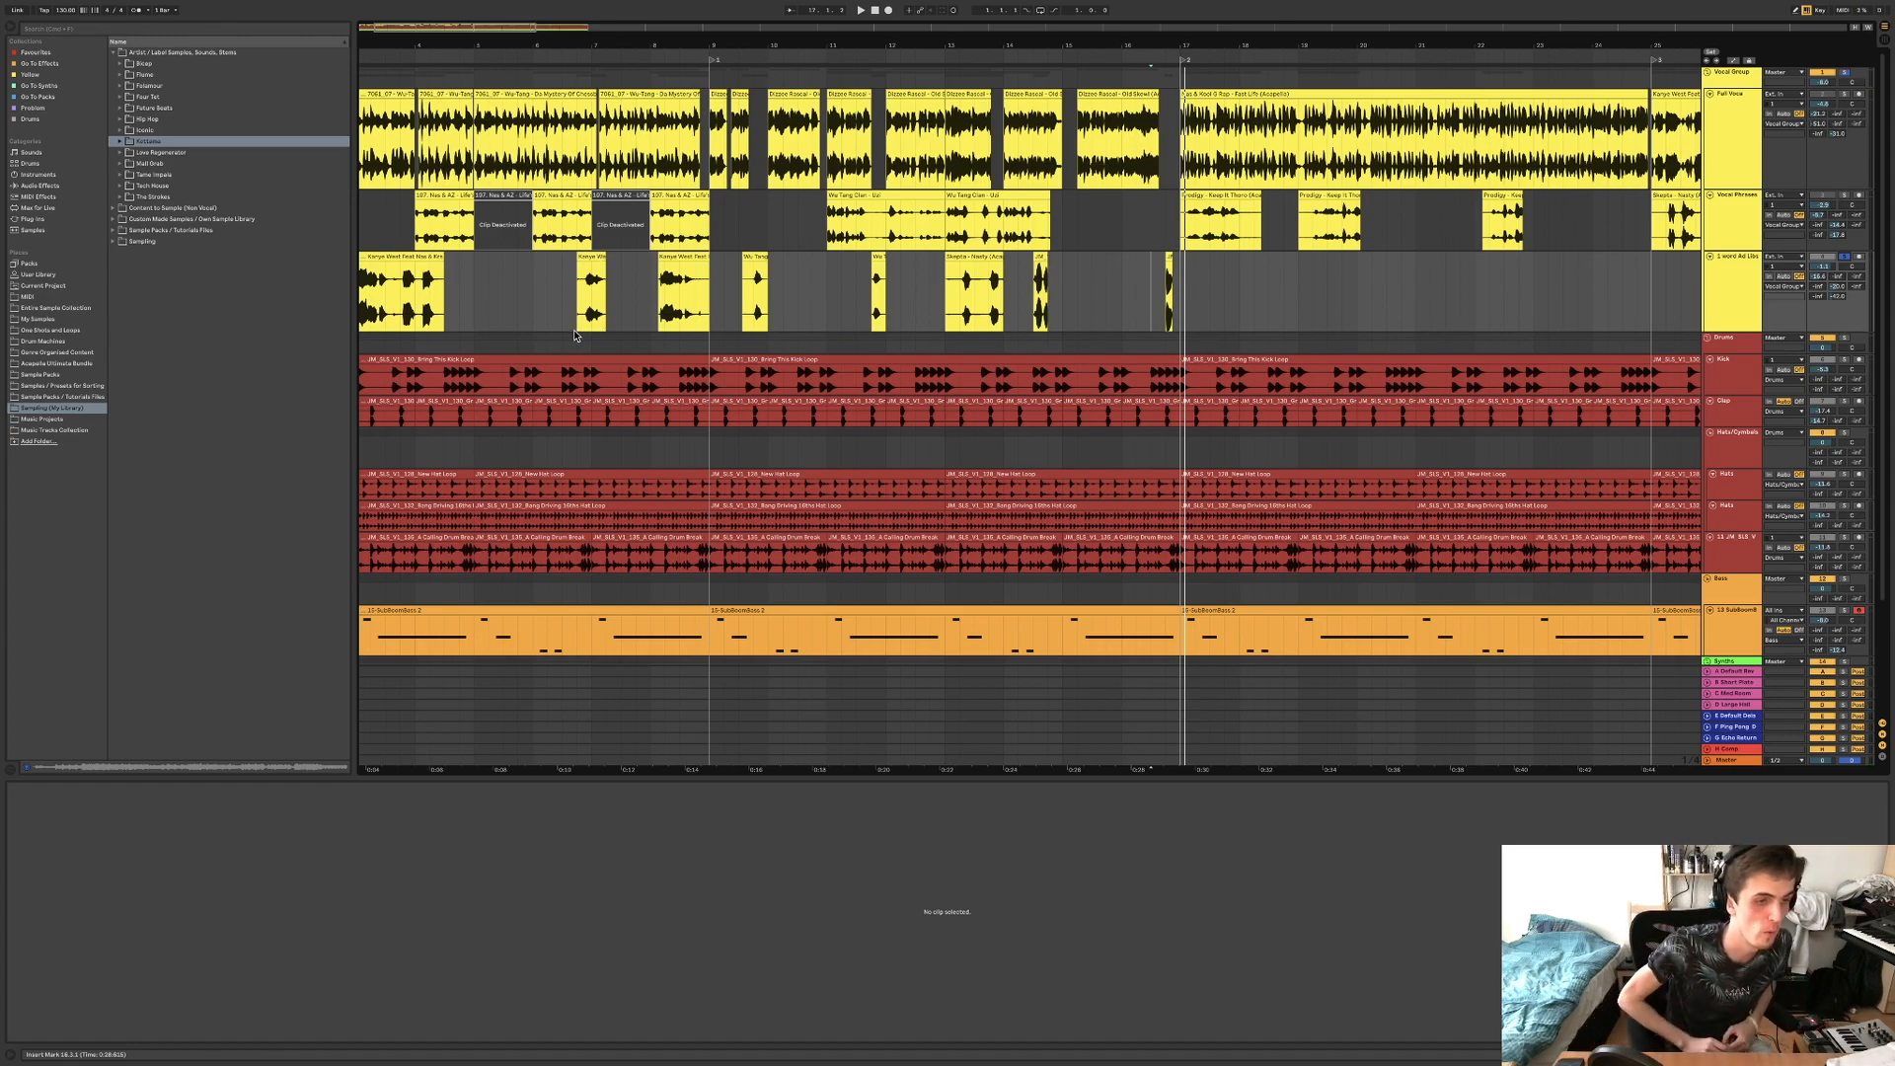
Audition the three Kanye West ad-lib clips between bars 3 and 9 of the one-word ad-libs track.
click(437, 197)
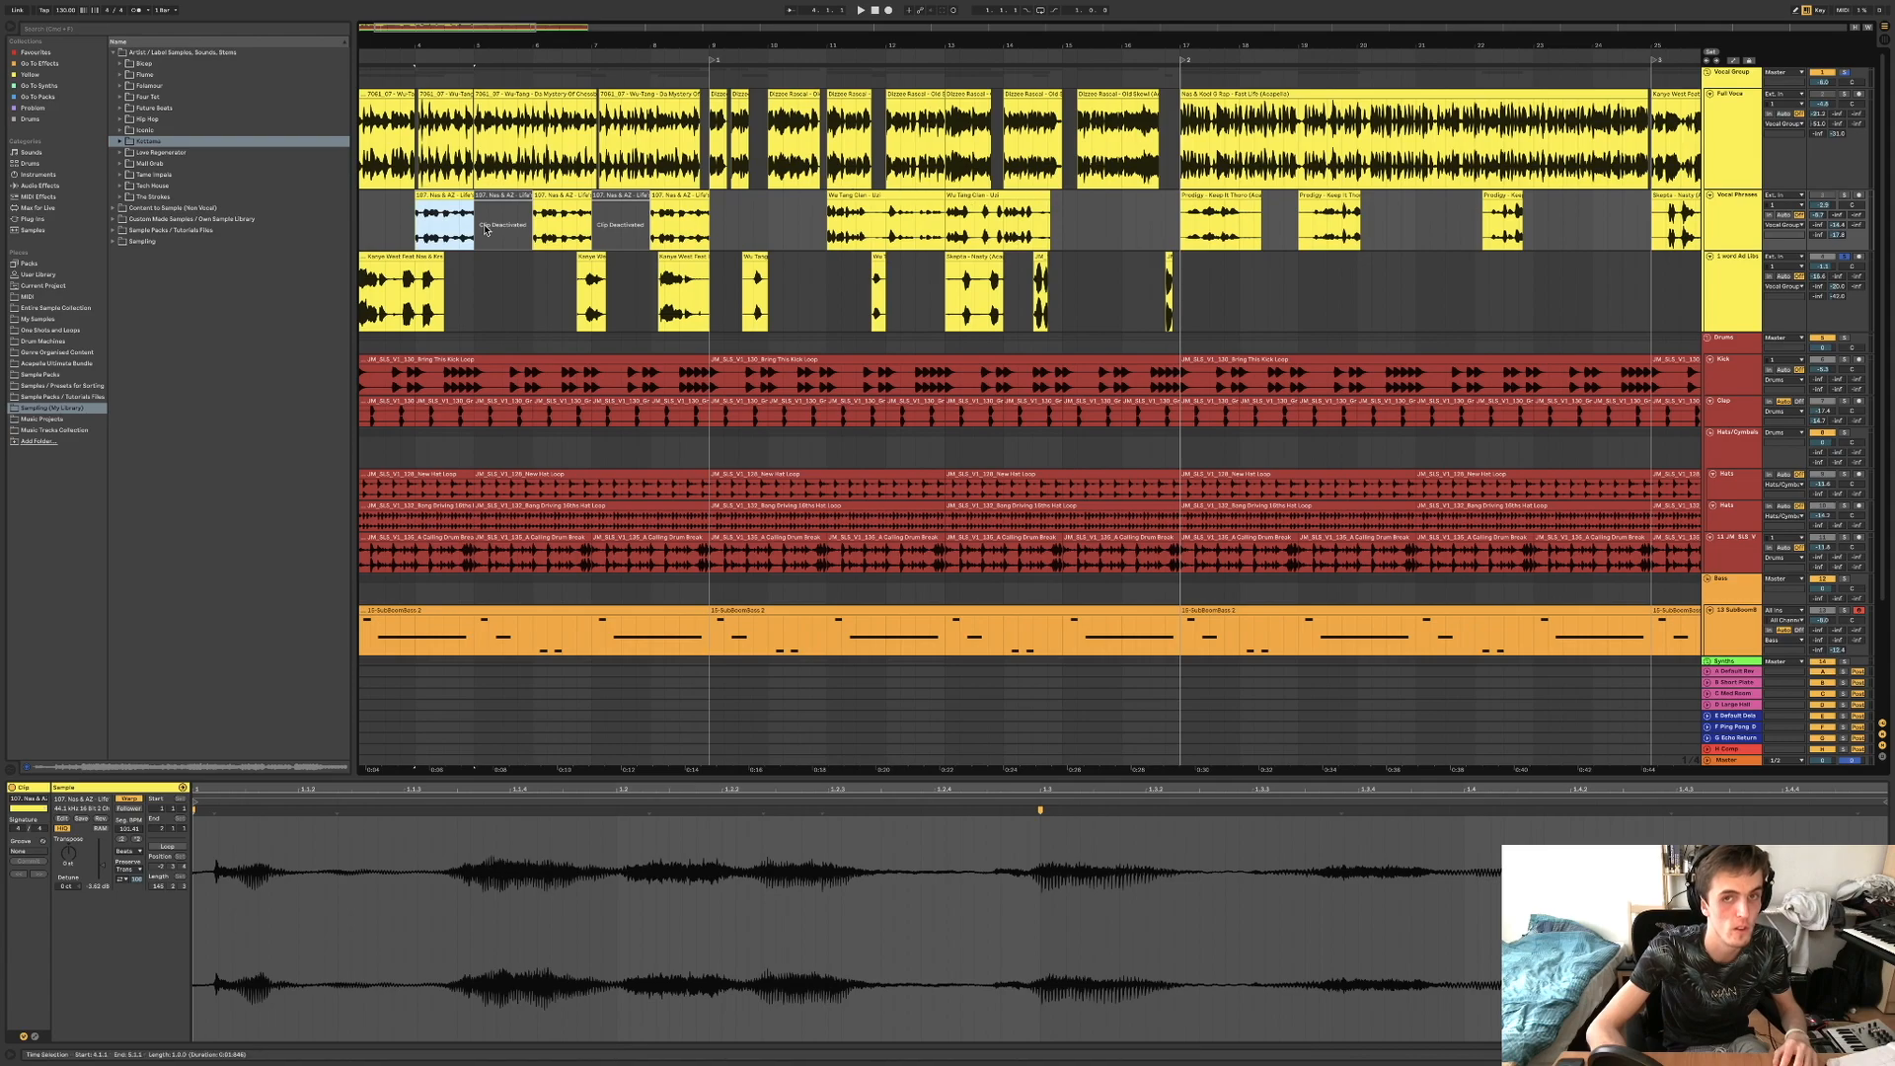
click(402, 259)
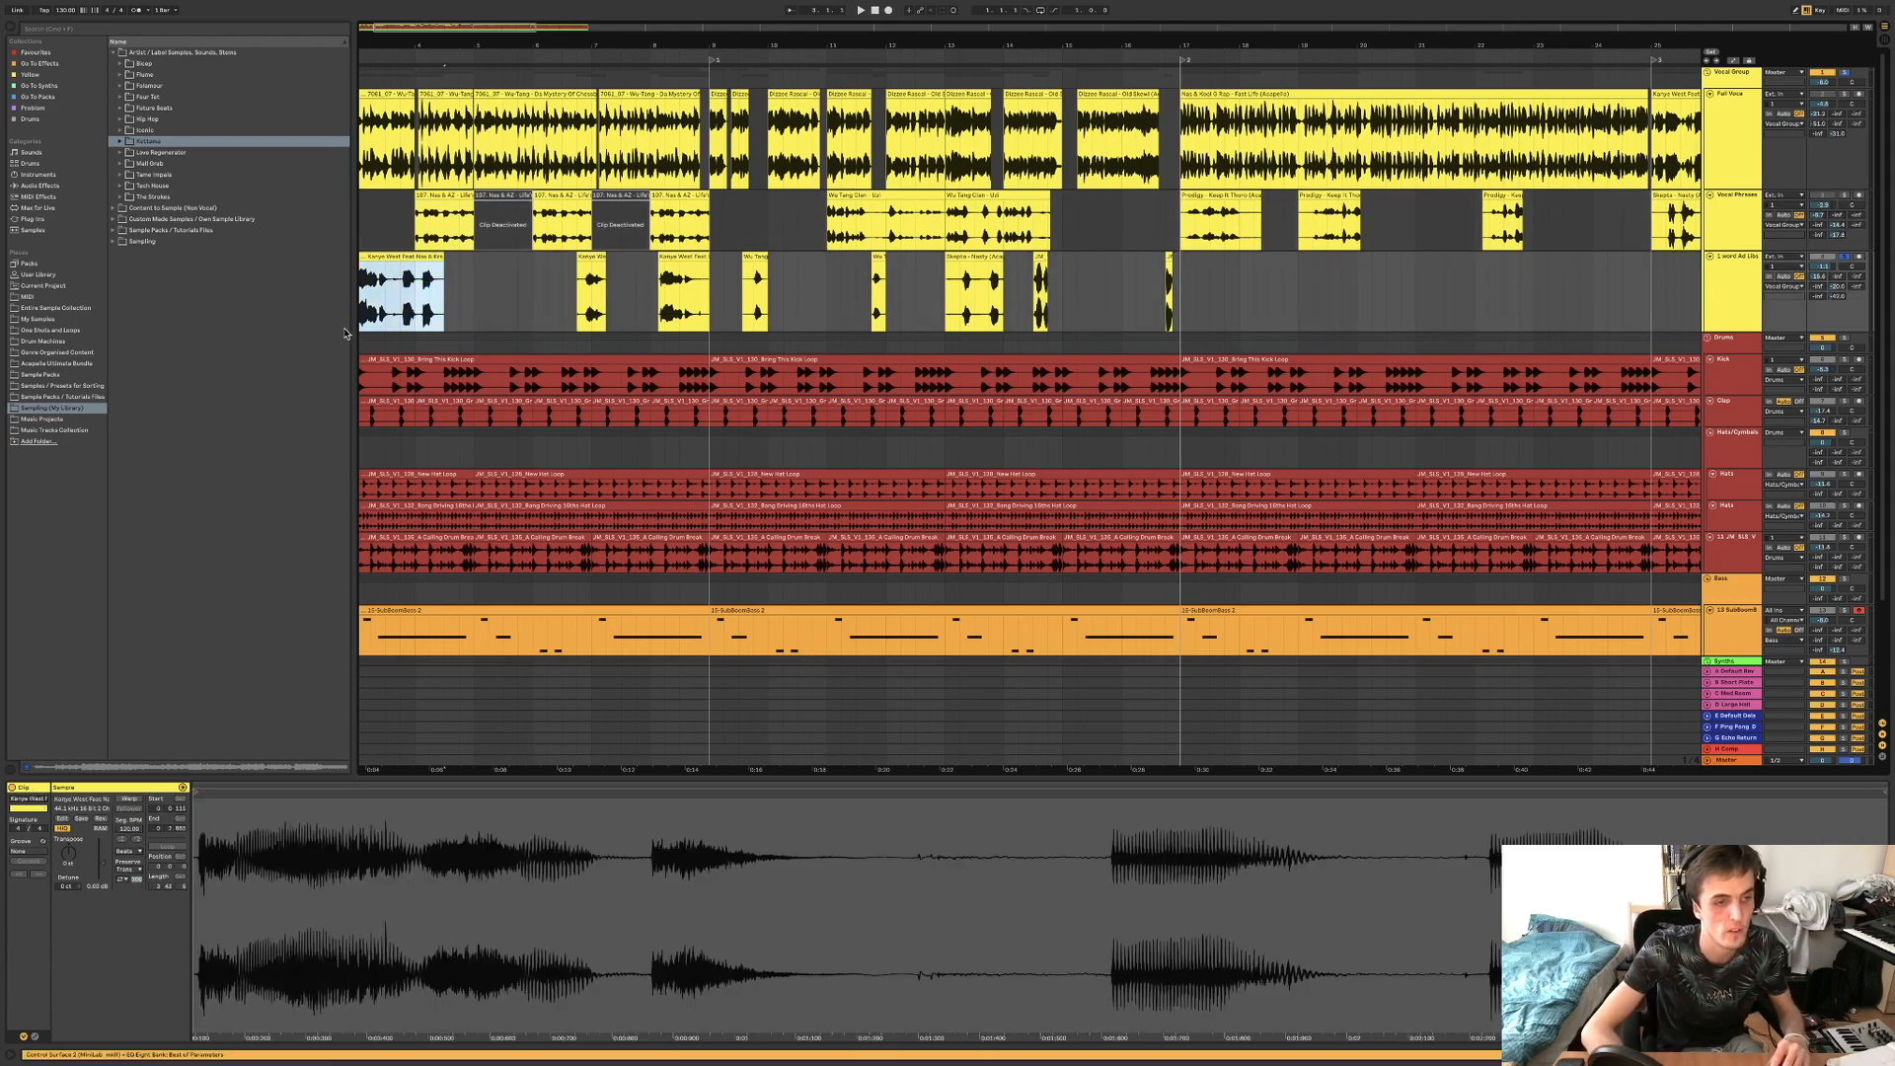
key(space)
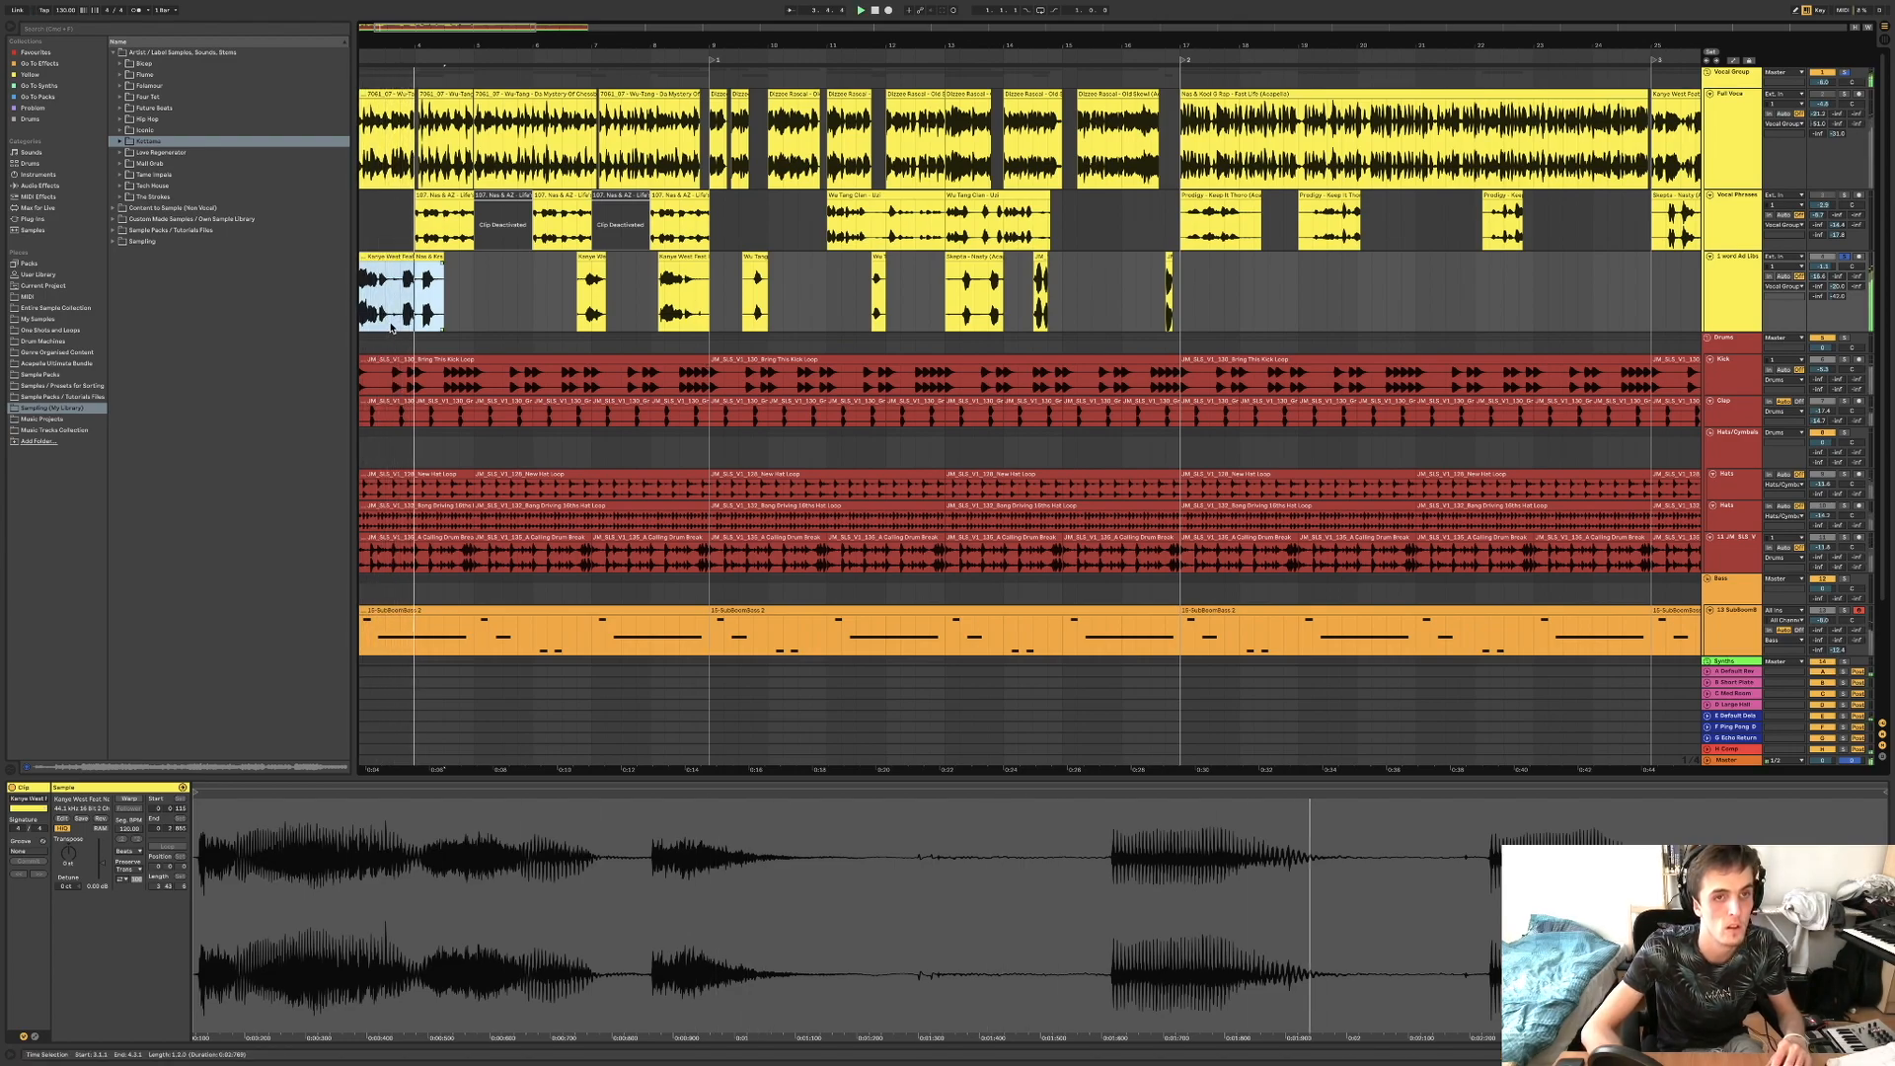
click(587, 255)
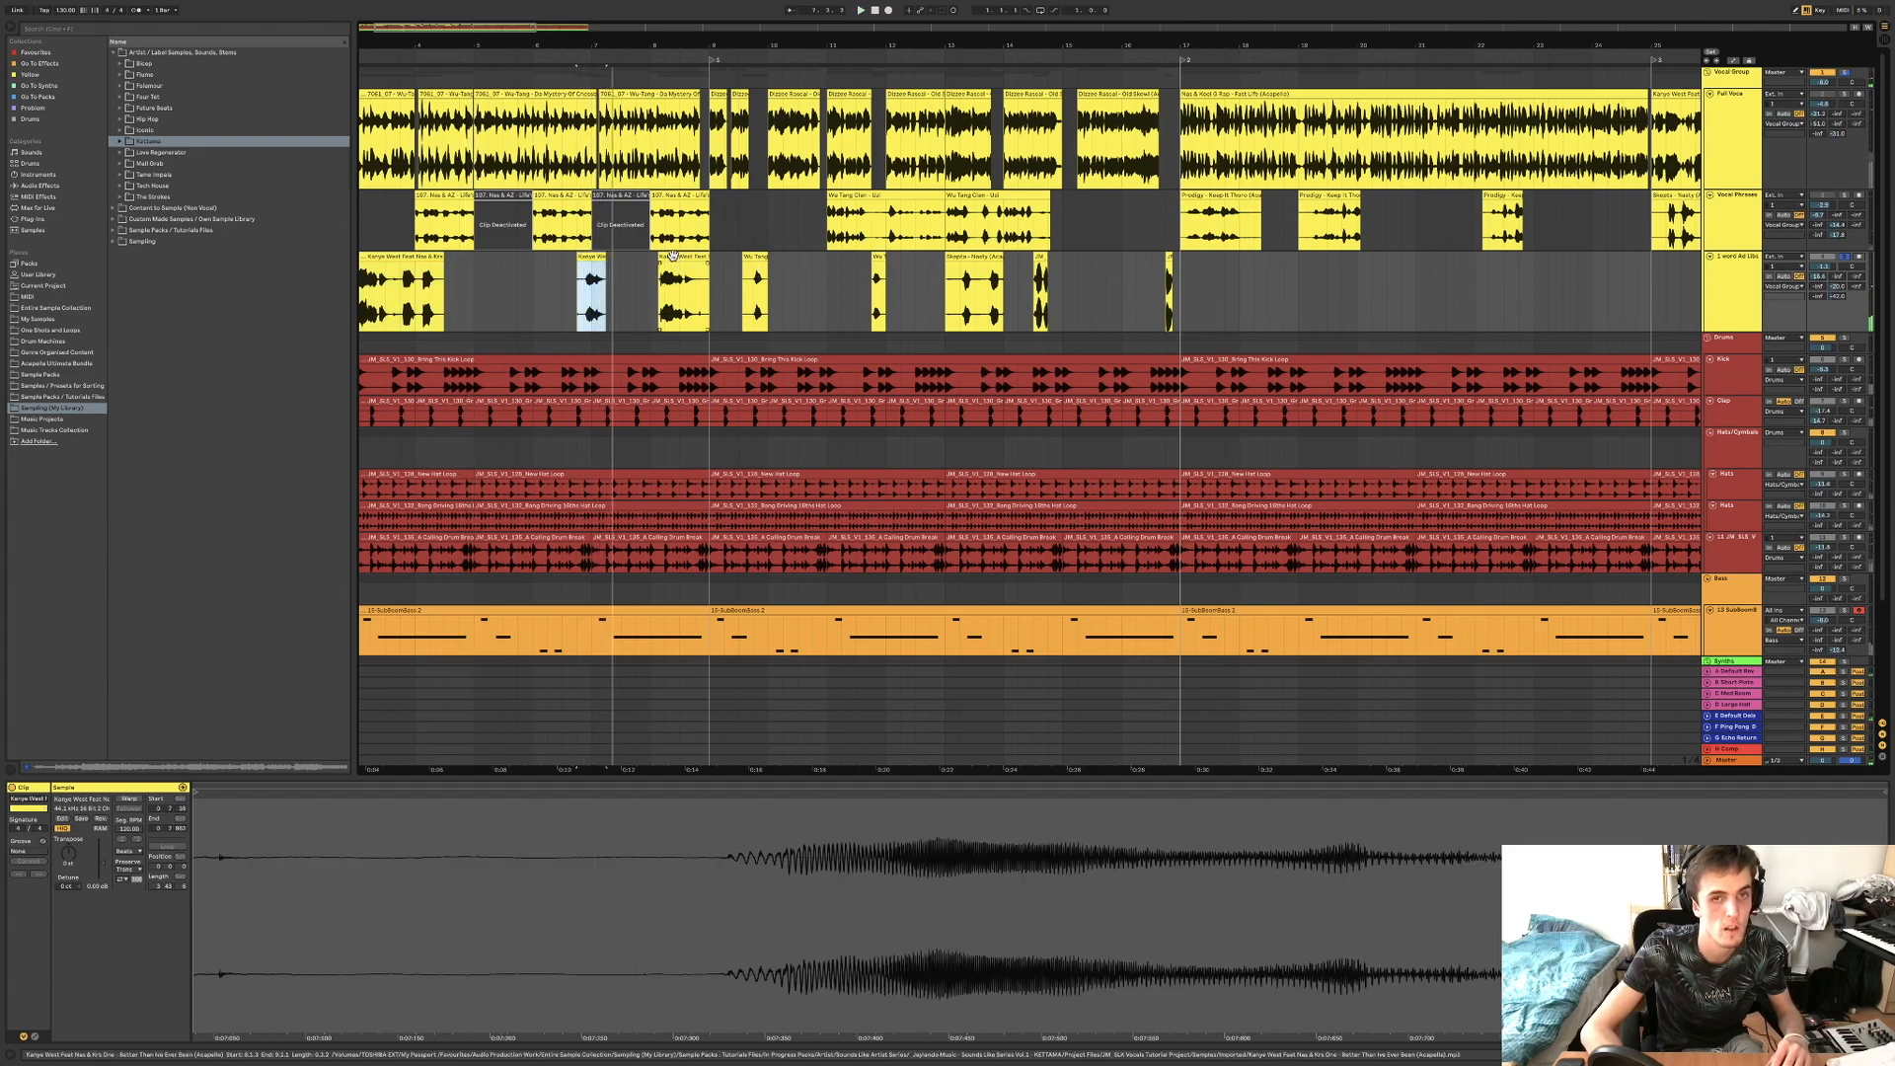
click(691, 276)
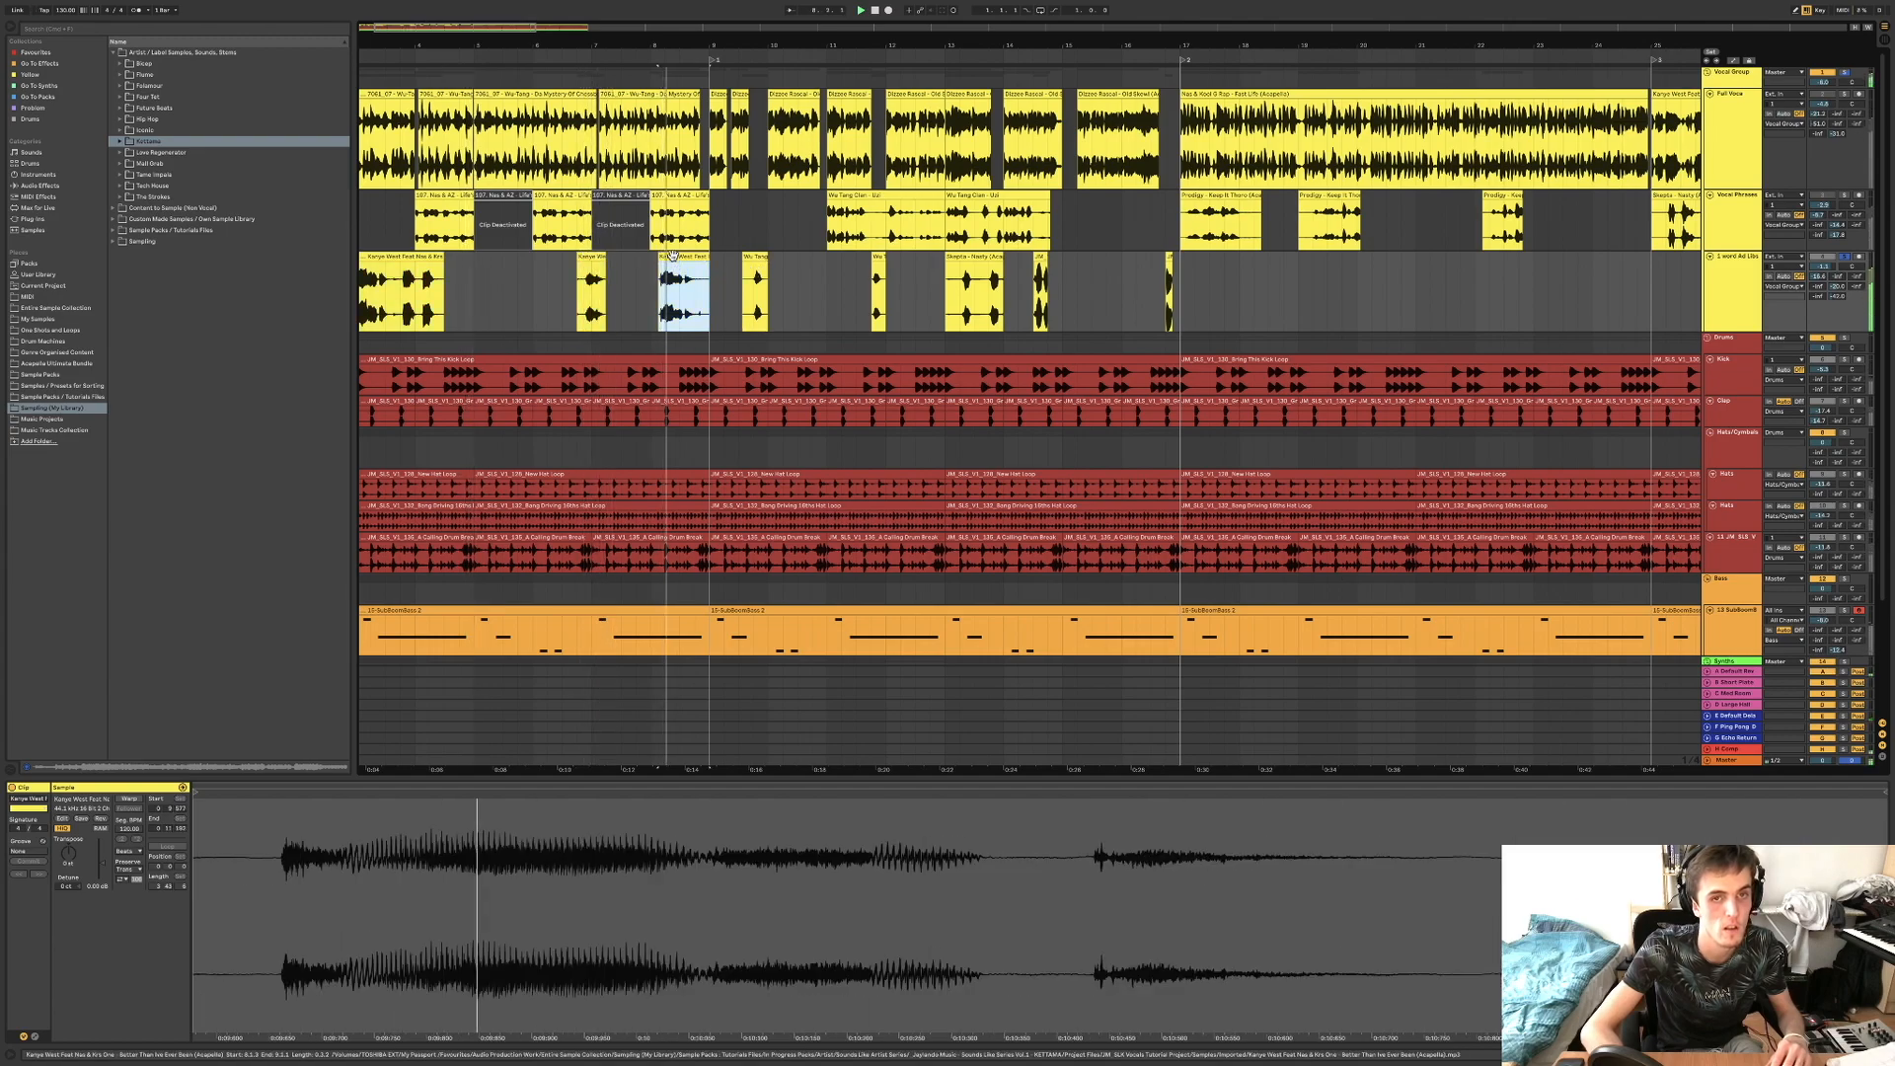
Audition the remaining Wu-Tang Clan, Skepta and JM_V1 ad-lib clips between bars 9 and 17.
click(755, 266)
click(877, 272)
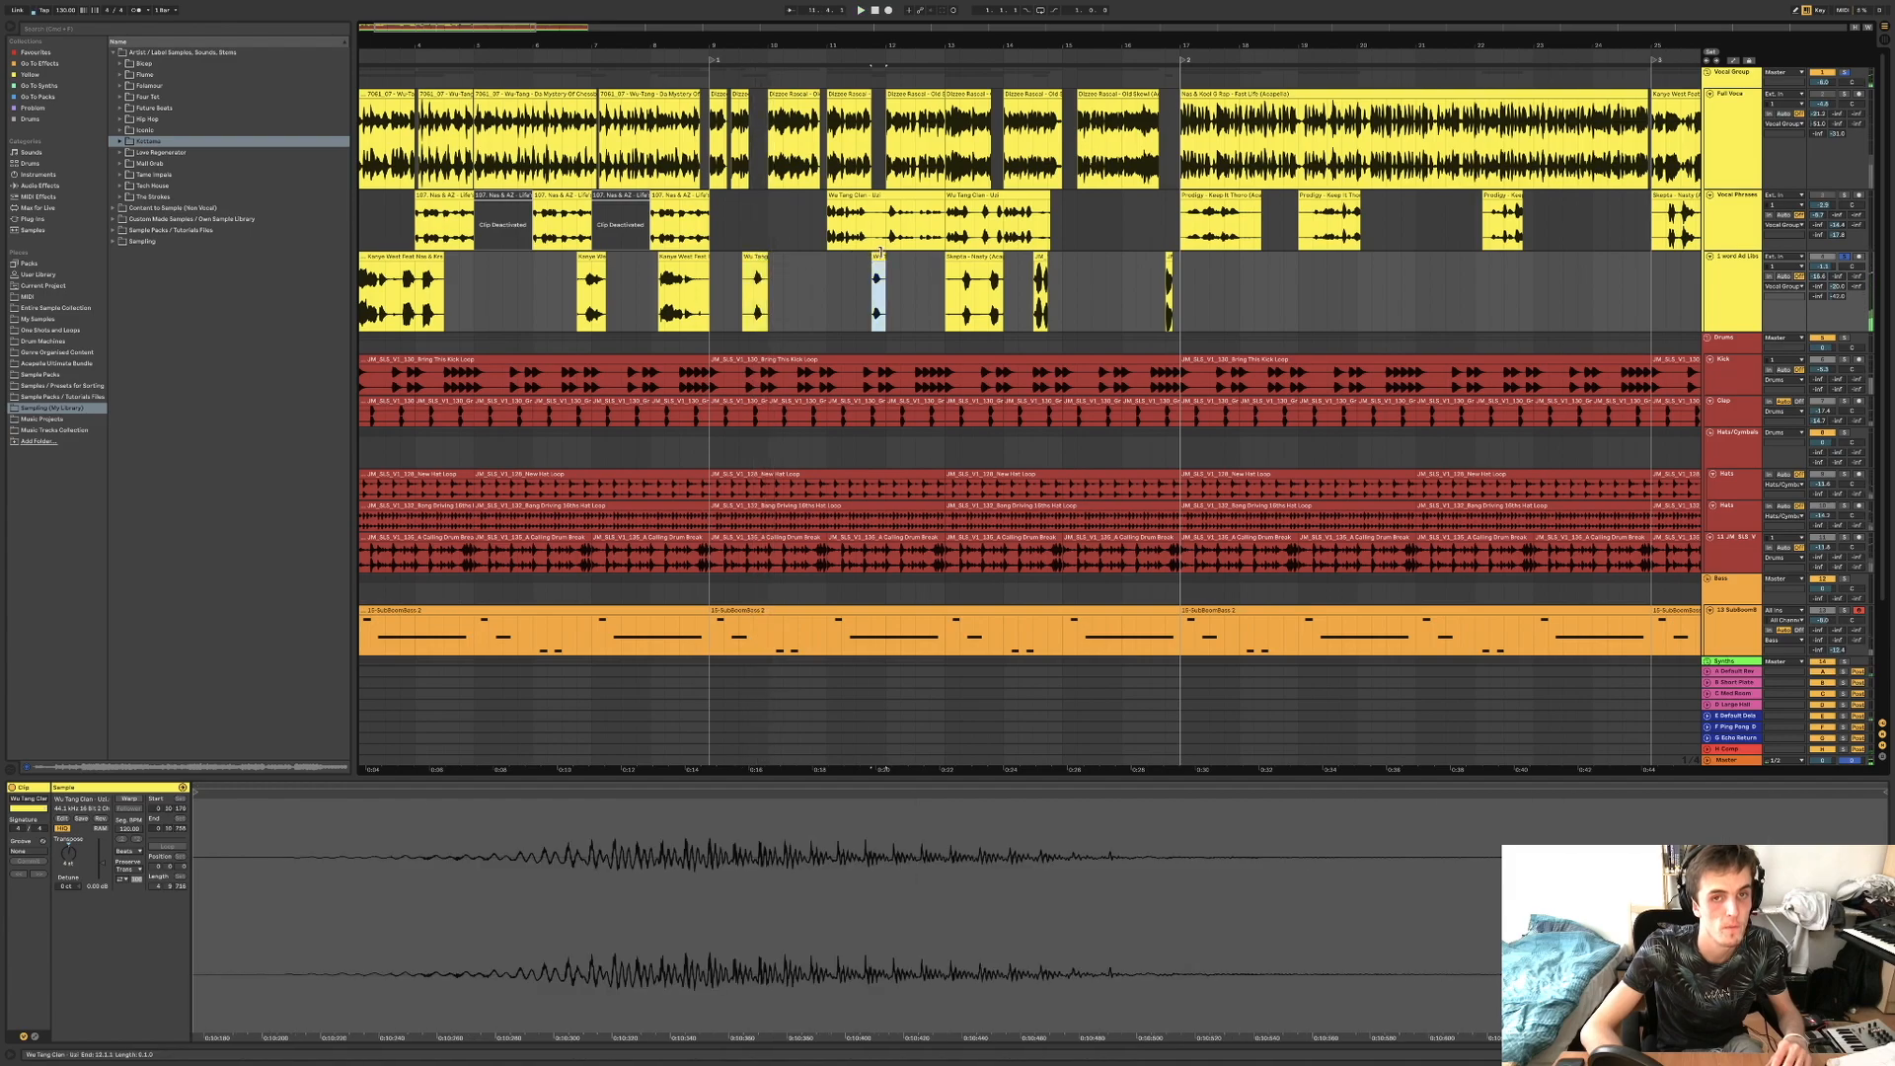
click(973, 258)
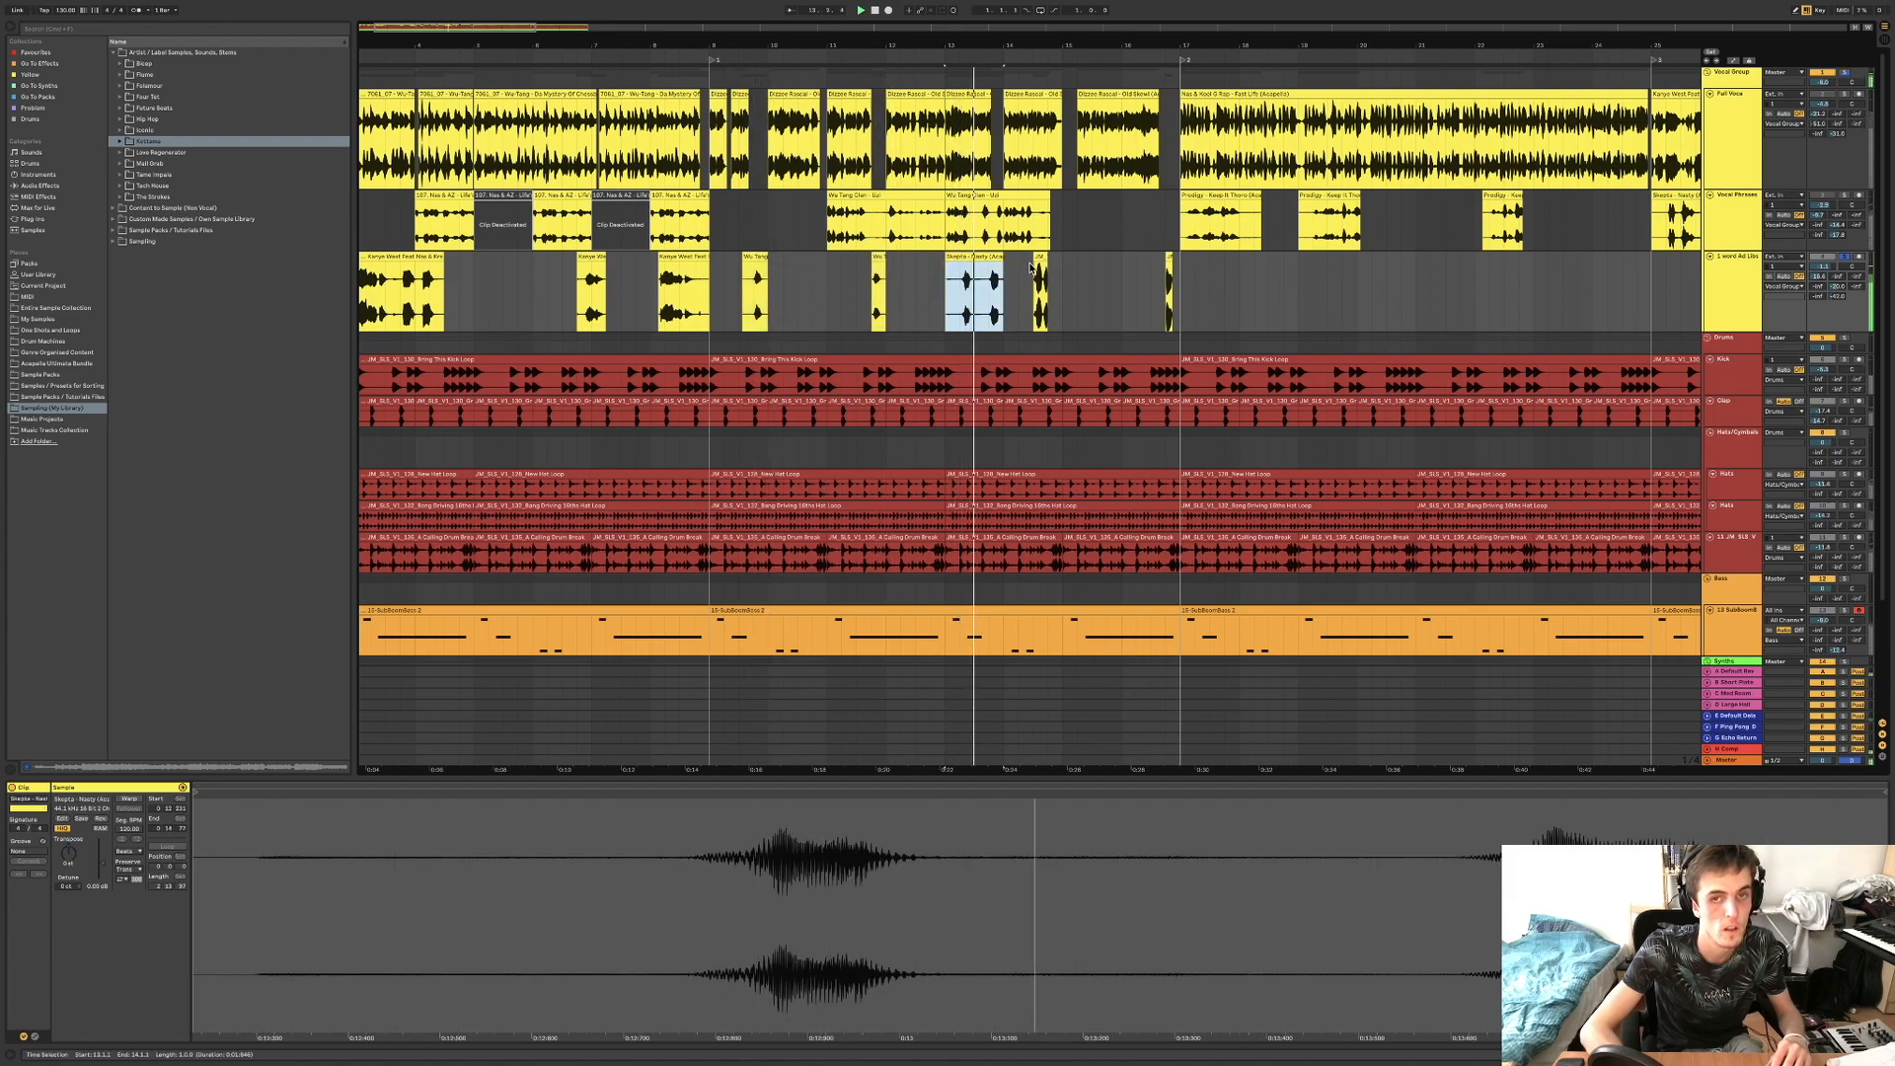
click(1040, 271)
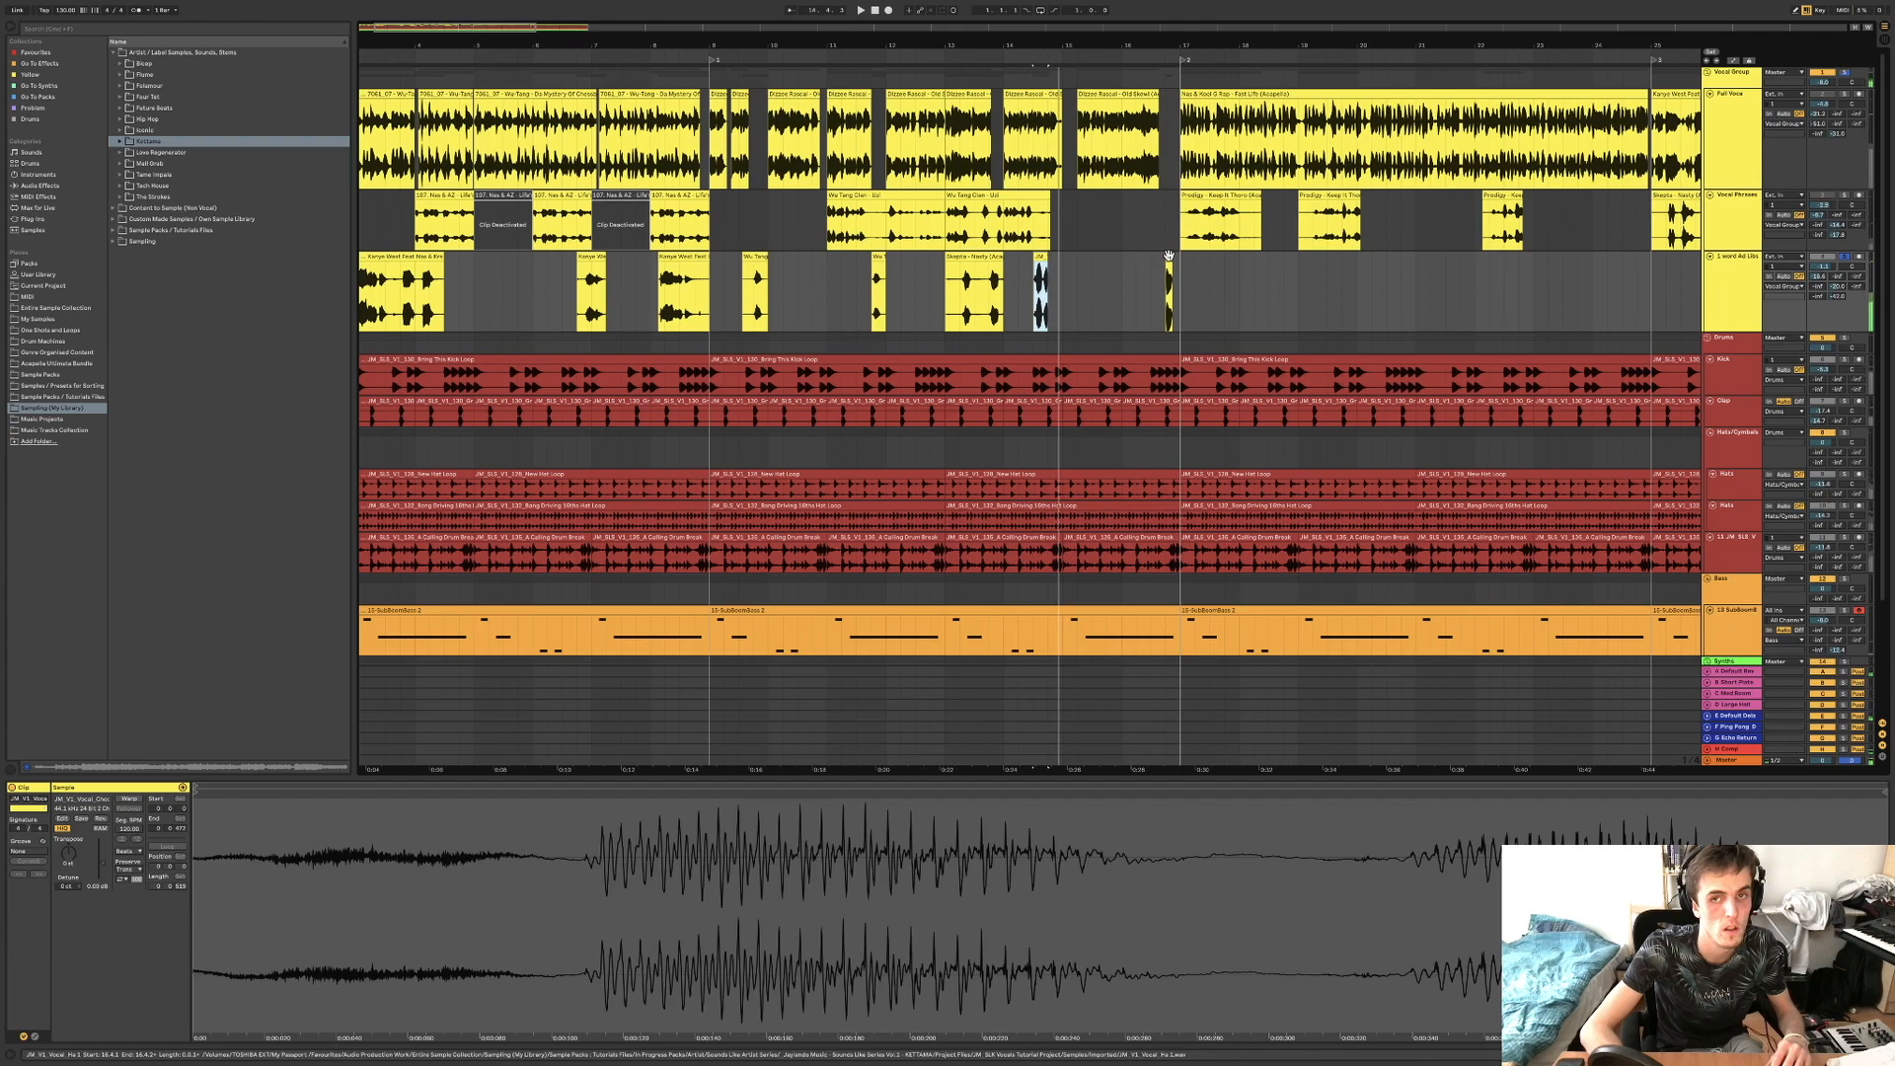
click(1169, 286)
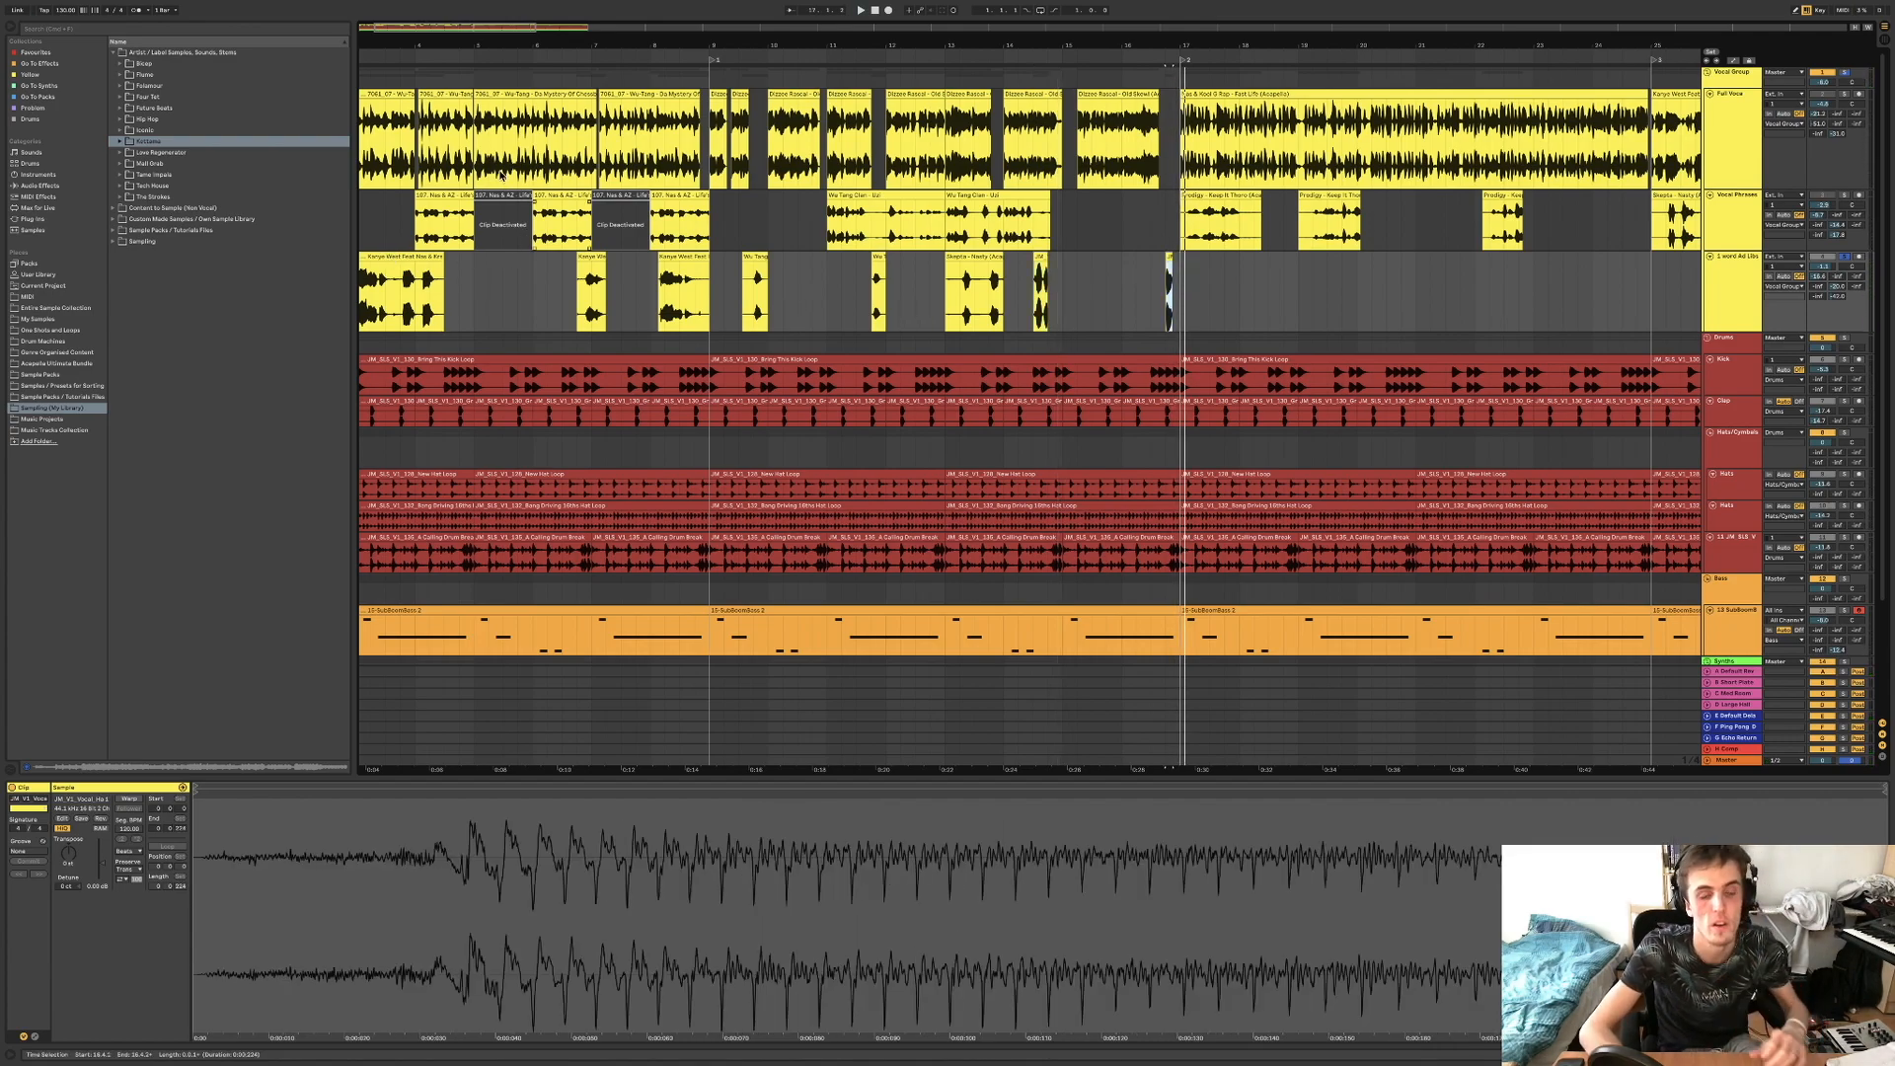
Play the Wu-Tang Clan phrase clip at bar 11 from its start and again from bar 12.
click(834, 195)
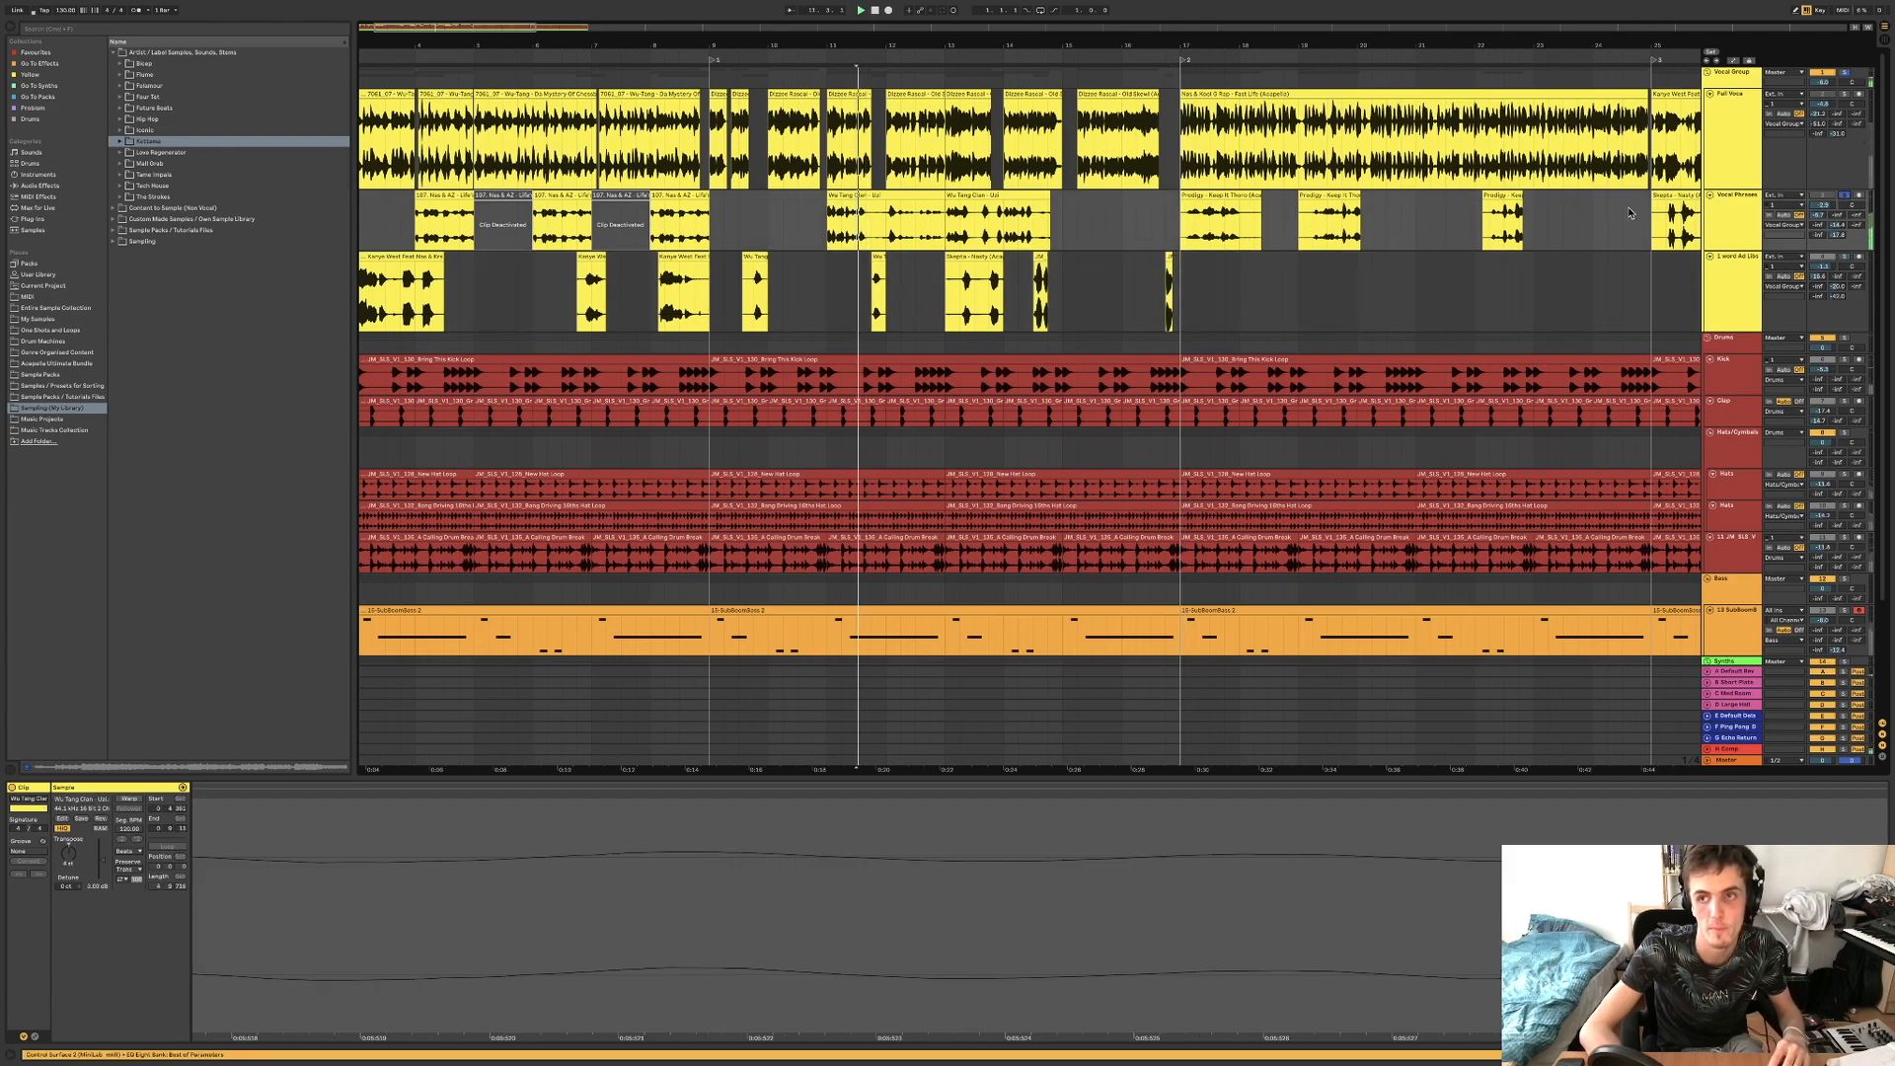
click(881, 236)
click(890, 237)
key(space)
key(space)
key(space)
key(space)
key(space)
key(space)
key(space)
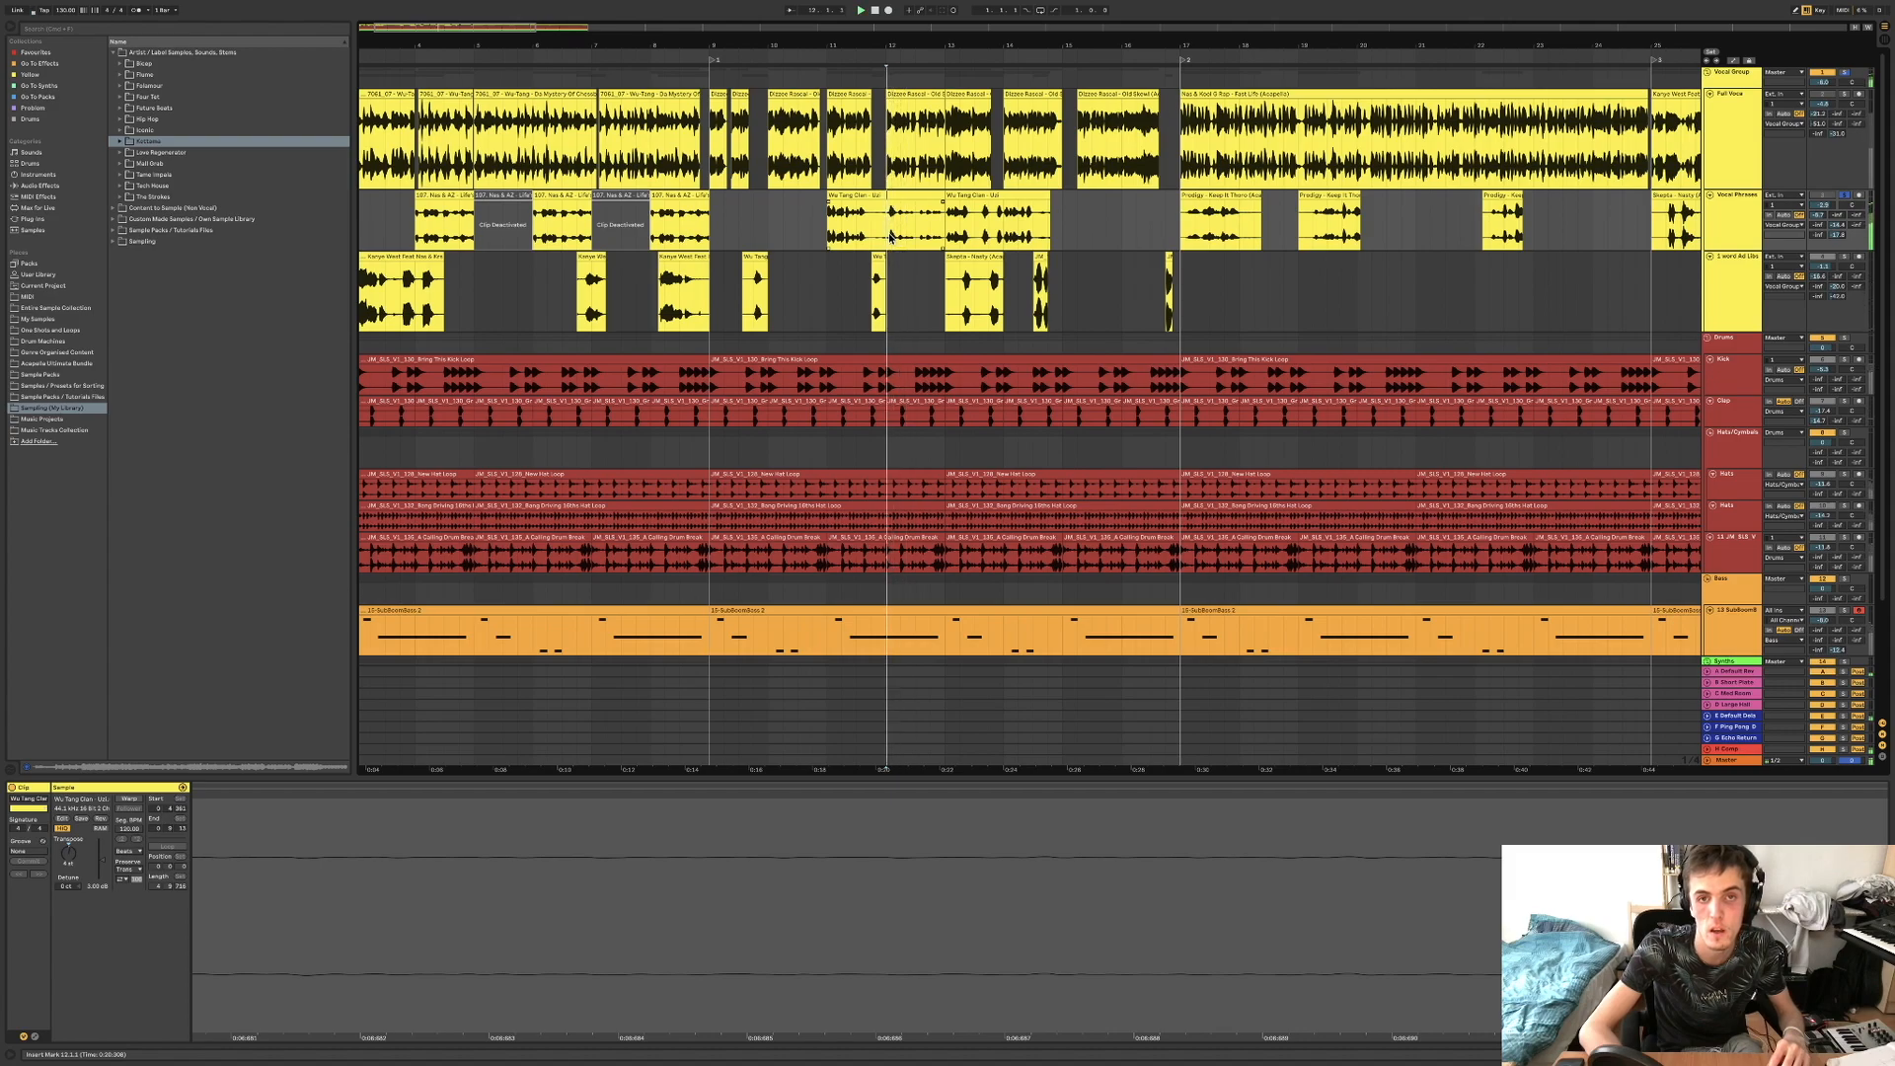
Play the active Nas & AZ phrase clips from inside bar 6 and from the middle of bar 4.
click(541, 237)
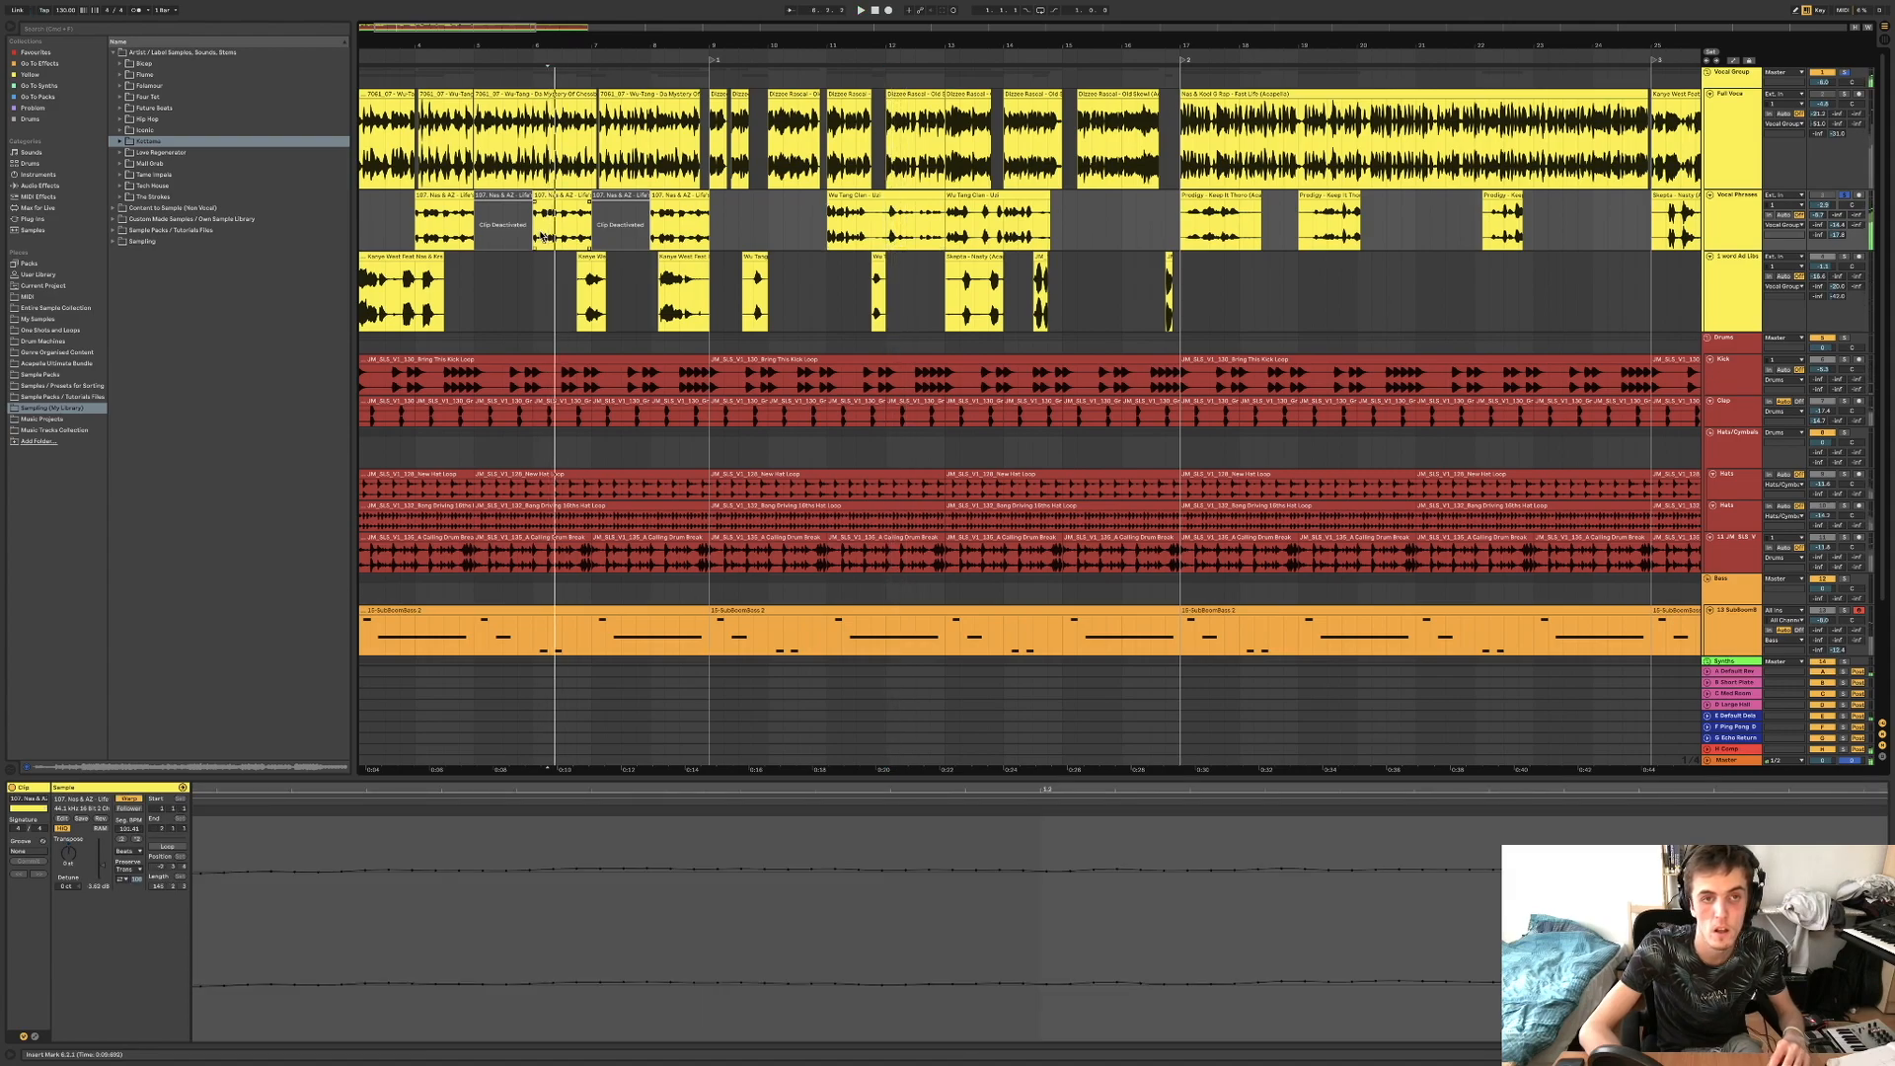
click(443, 237)
key(space)
key(space)
key(space)
key(space)
key(space)
key(space)
key(space)
key(space)
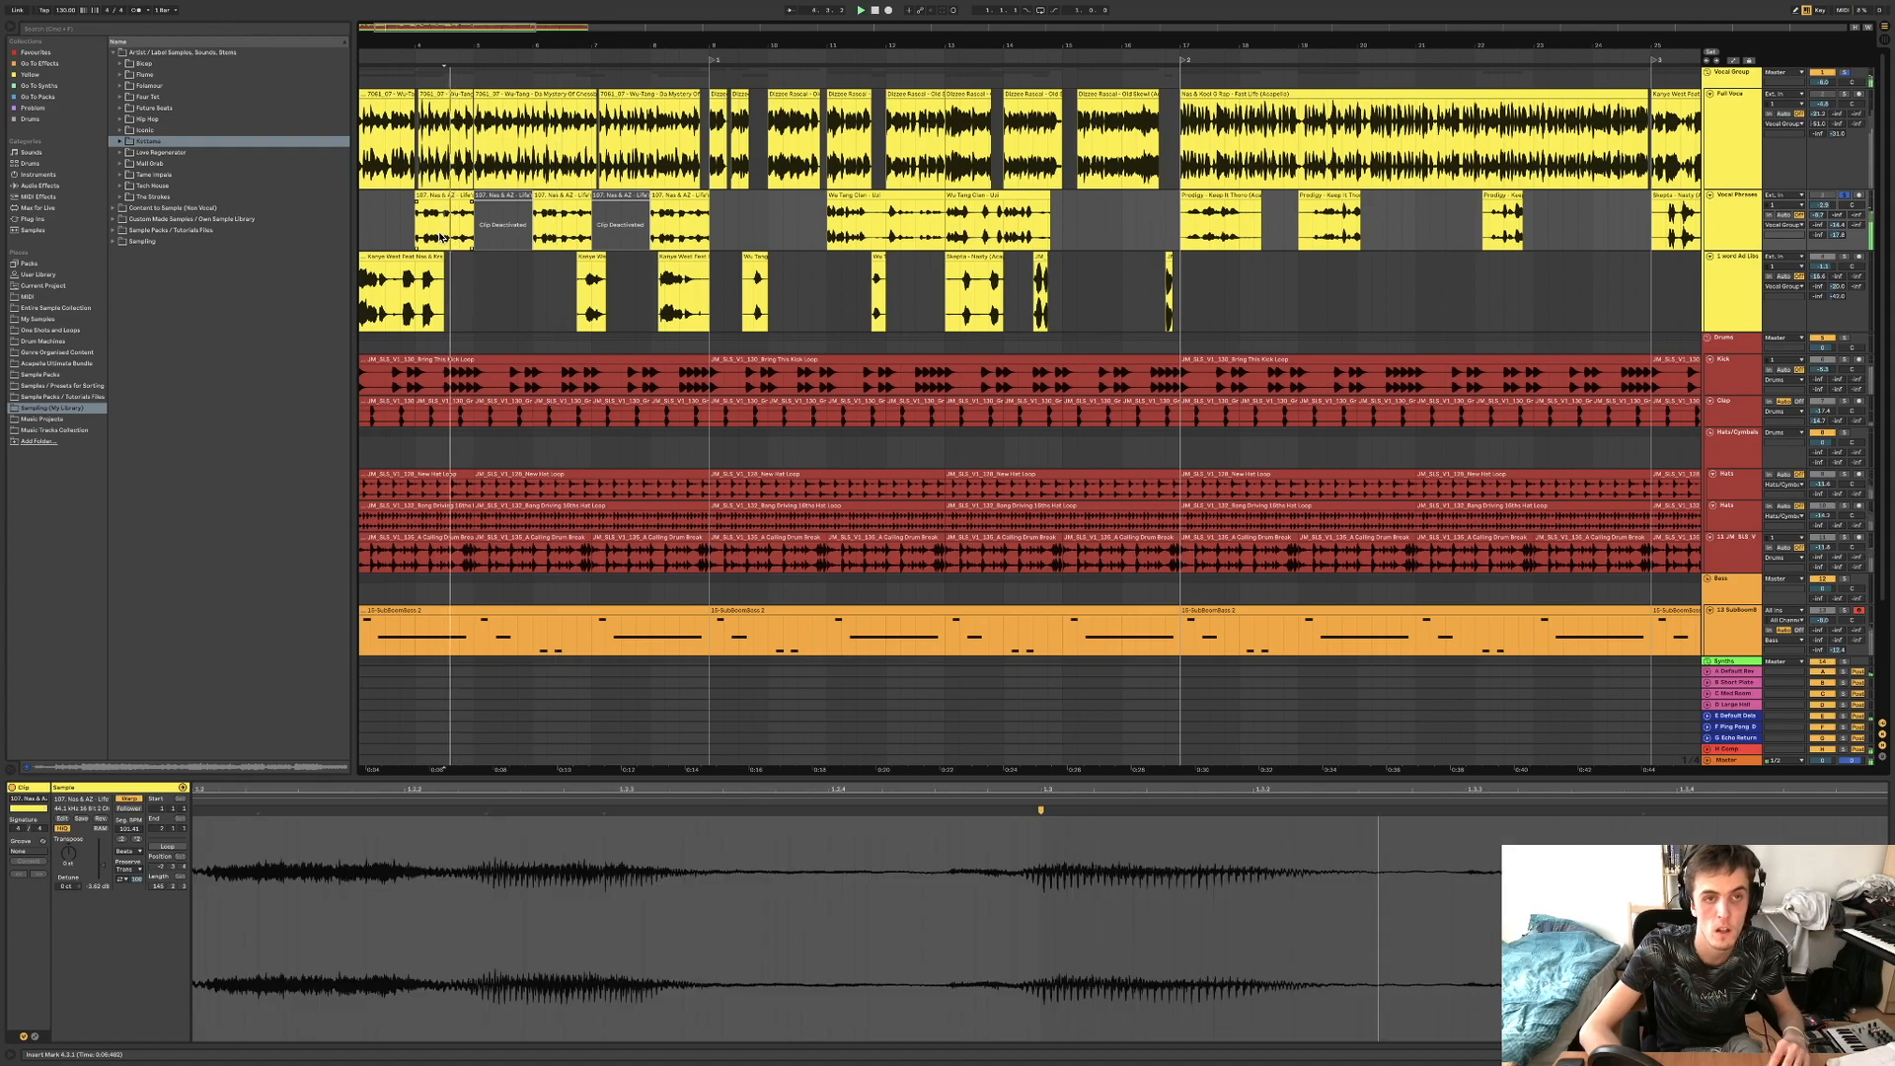
key(space)
key(space)
Play the arrangement from just before the Nas & AZ phrase clip at bar 4.
click(409, 237)
key(space)
key(space)
key(space)
key(space)
key(space)
key(space)
key(space)
key(space)
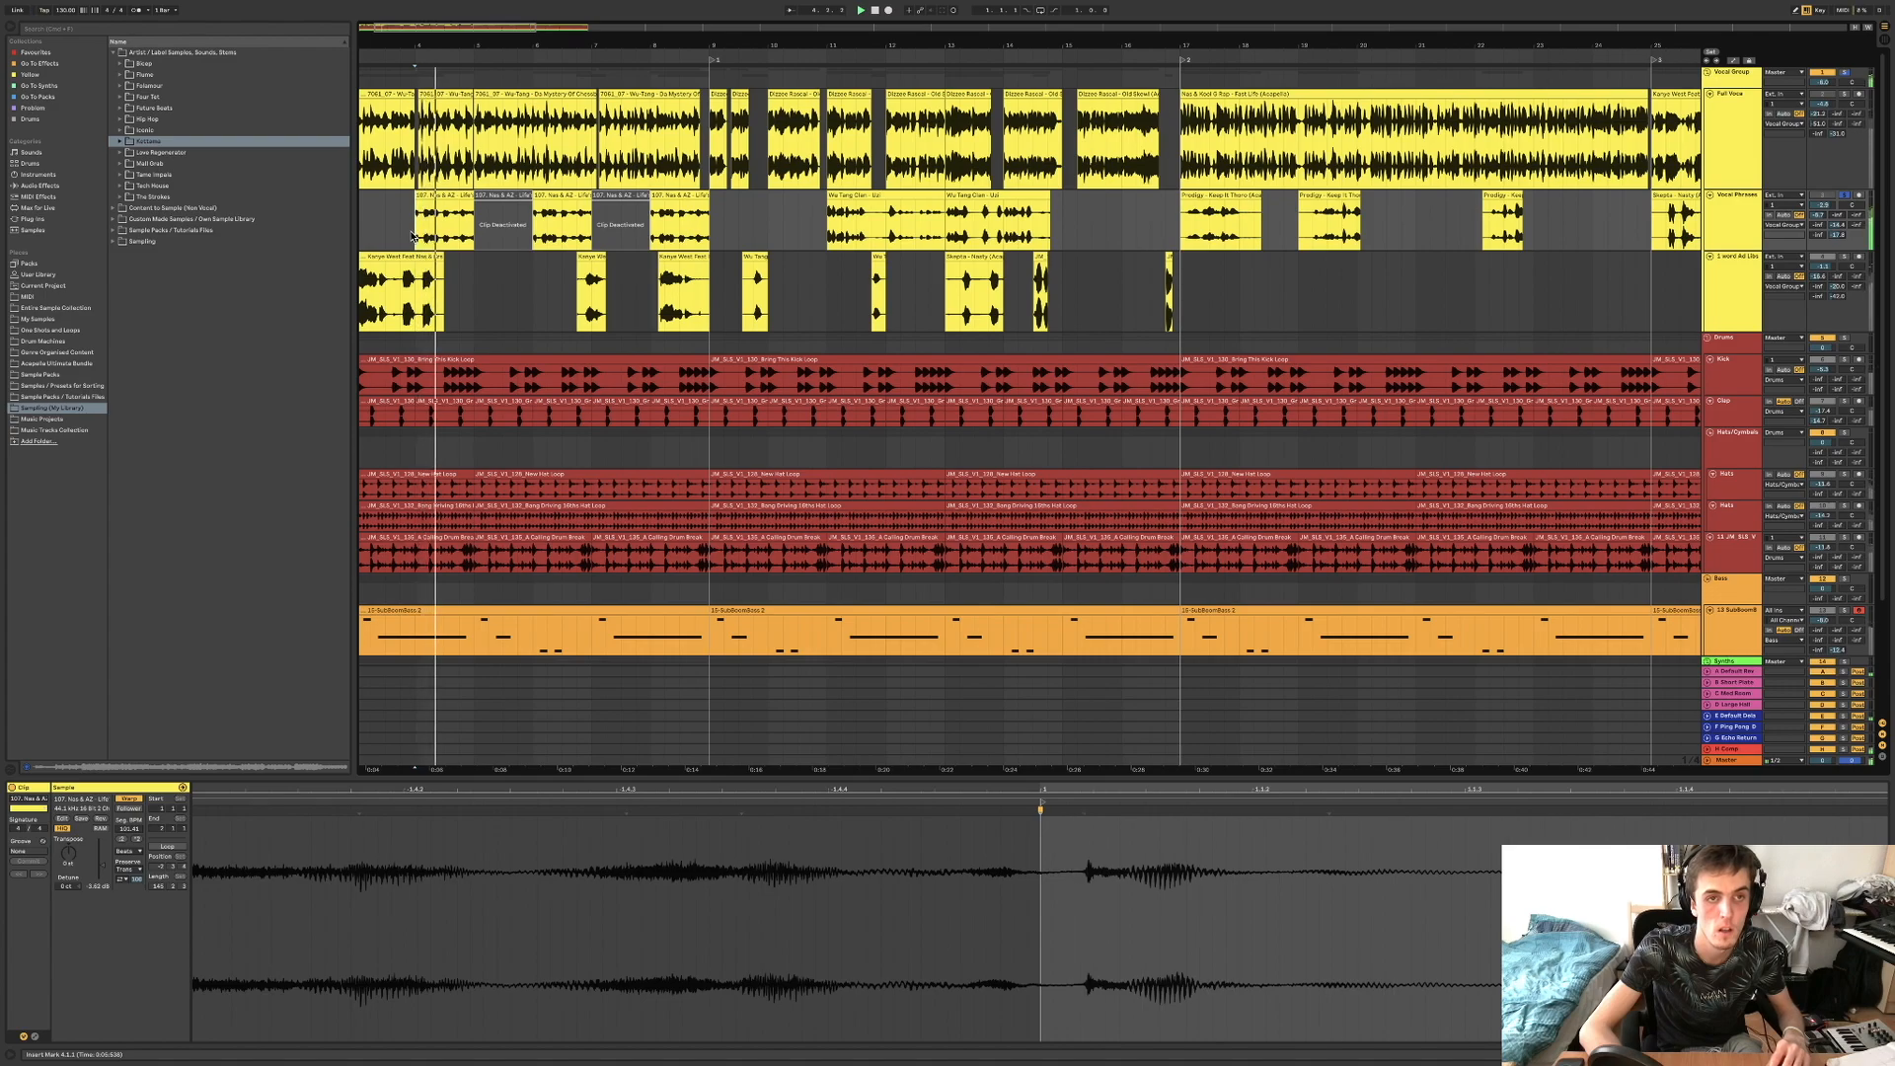
Replay the Nas & AZ vocal phrase around bar 4 in short bursts, stopping and restarting the playback repeatedly.
key(space)
key(space)
key(space)
key(space)
key(space)
key(space)
key(space)
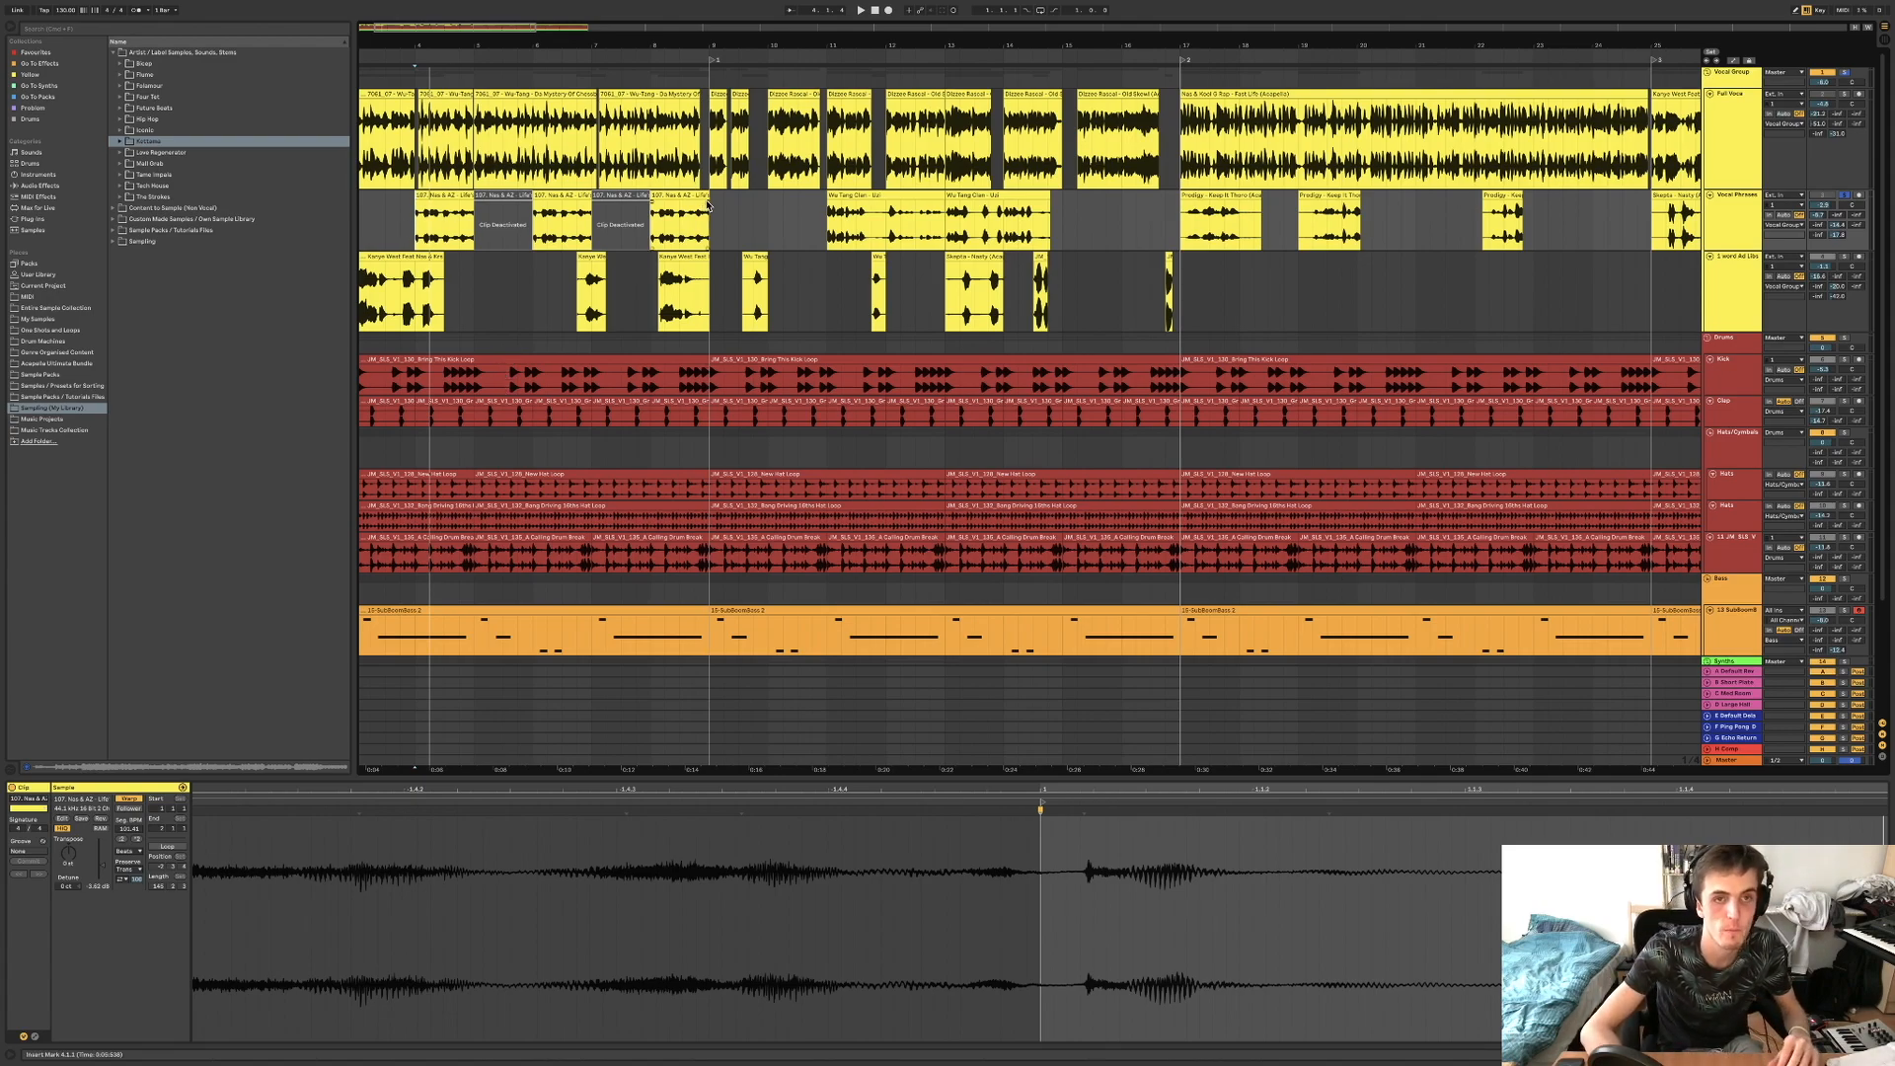
Play the JM_V1 ad-lib clip in bar 14 and move it one beat later on the one-word ad-lib track.
scroll(708, 204, down, 3)
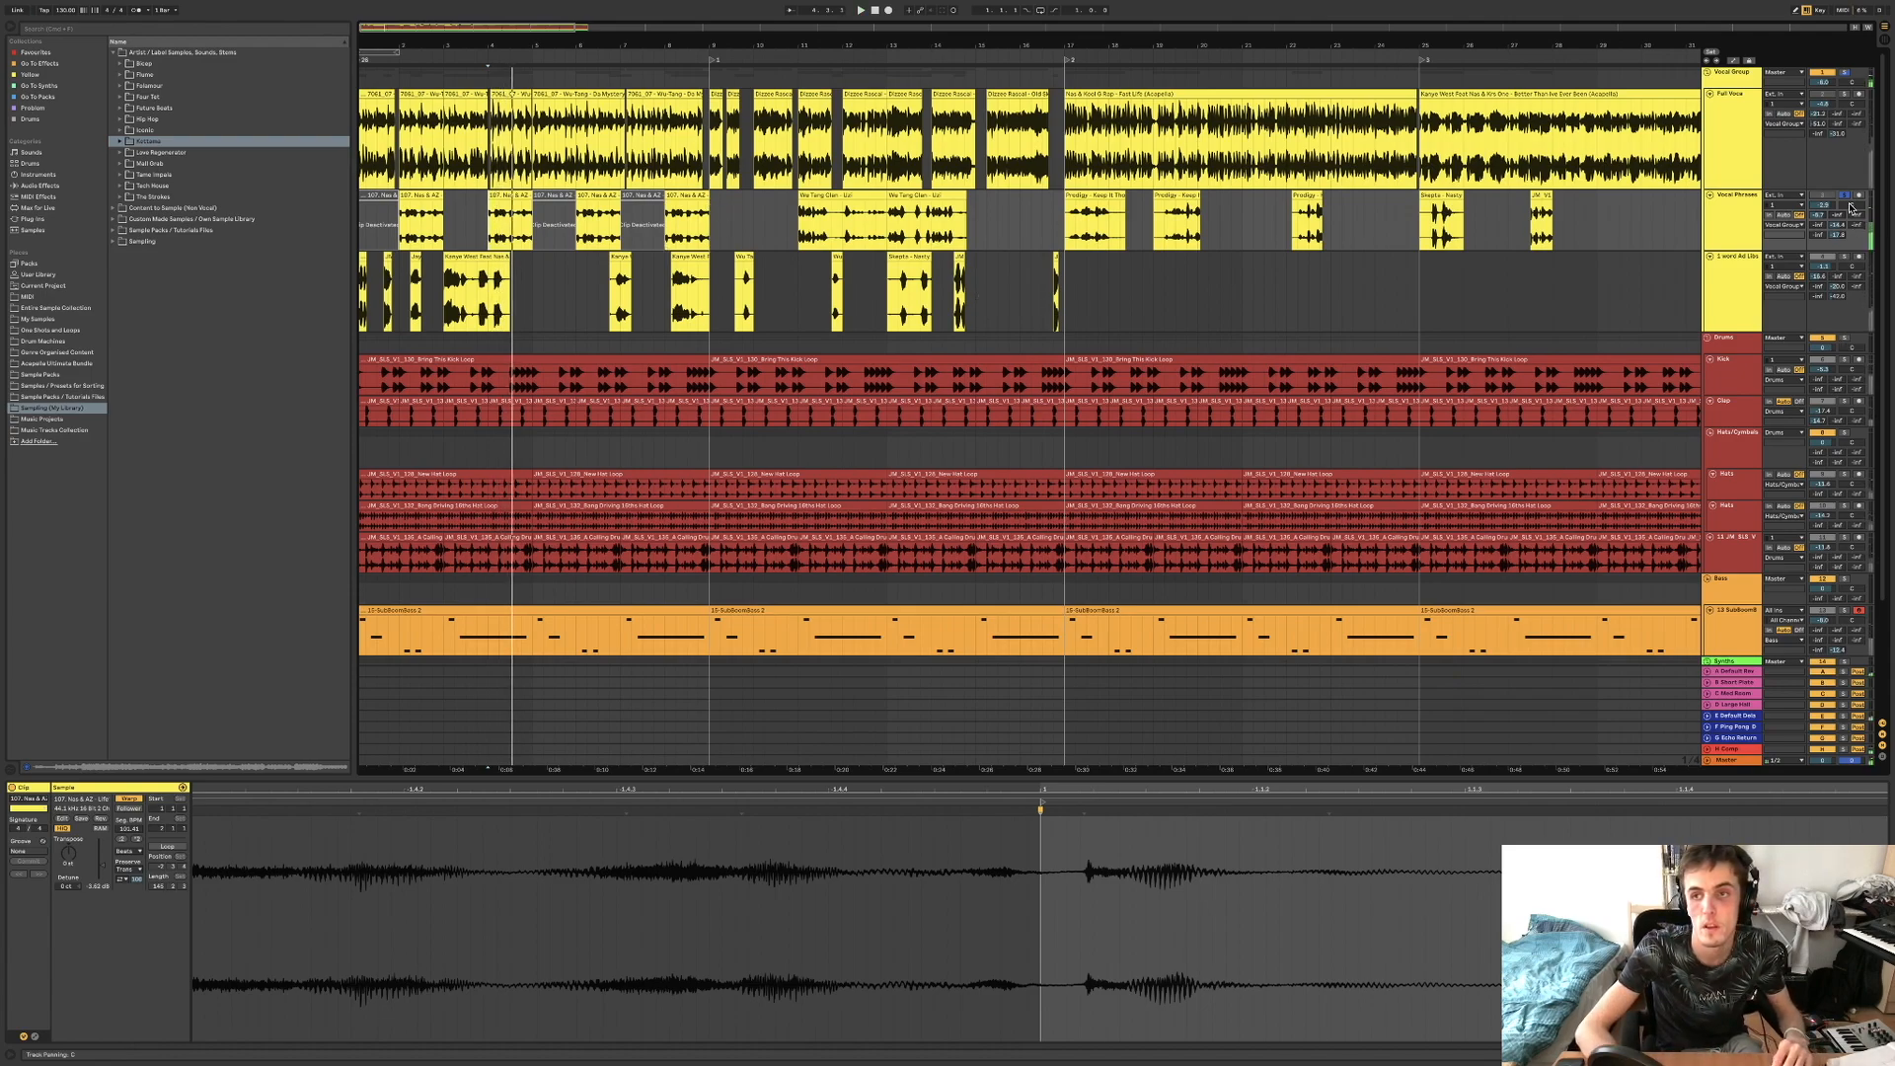
click(1031, 309)
scroll(1028, 314, up, 4)
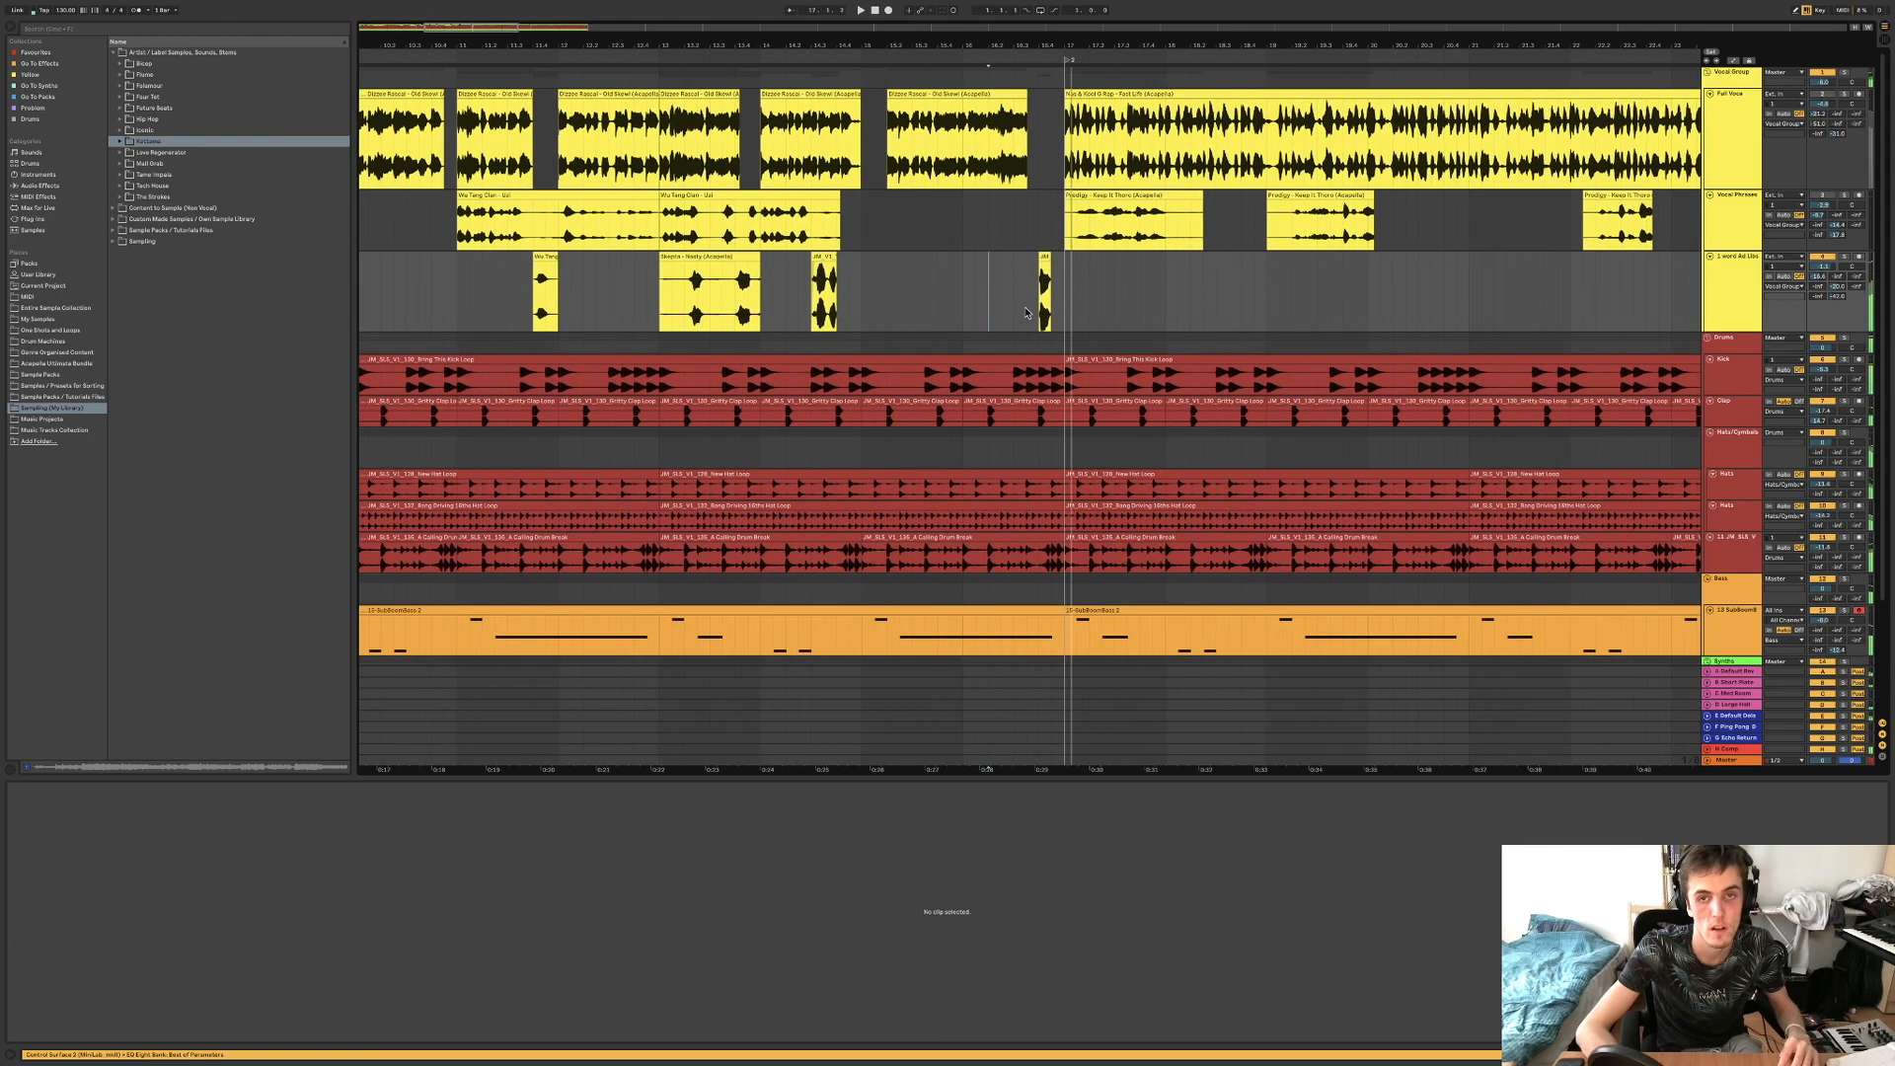
click(1046, 361)
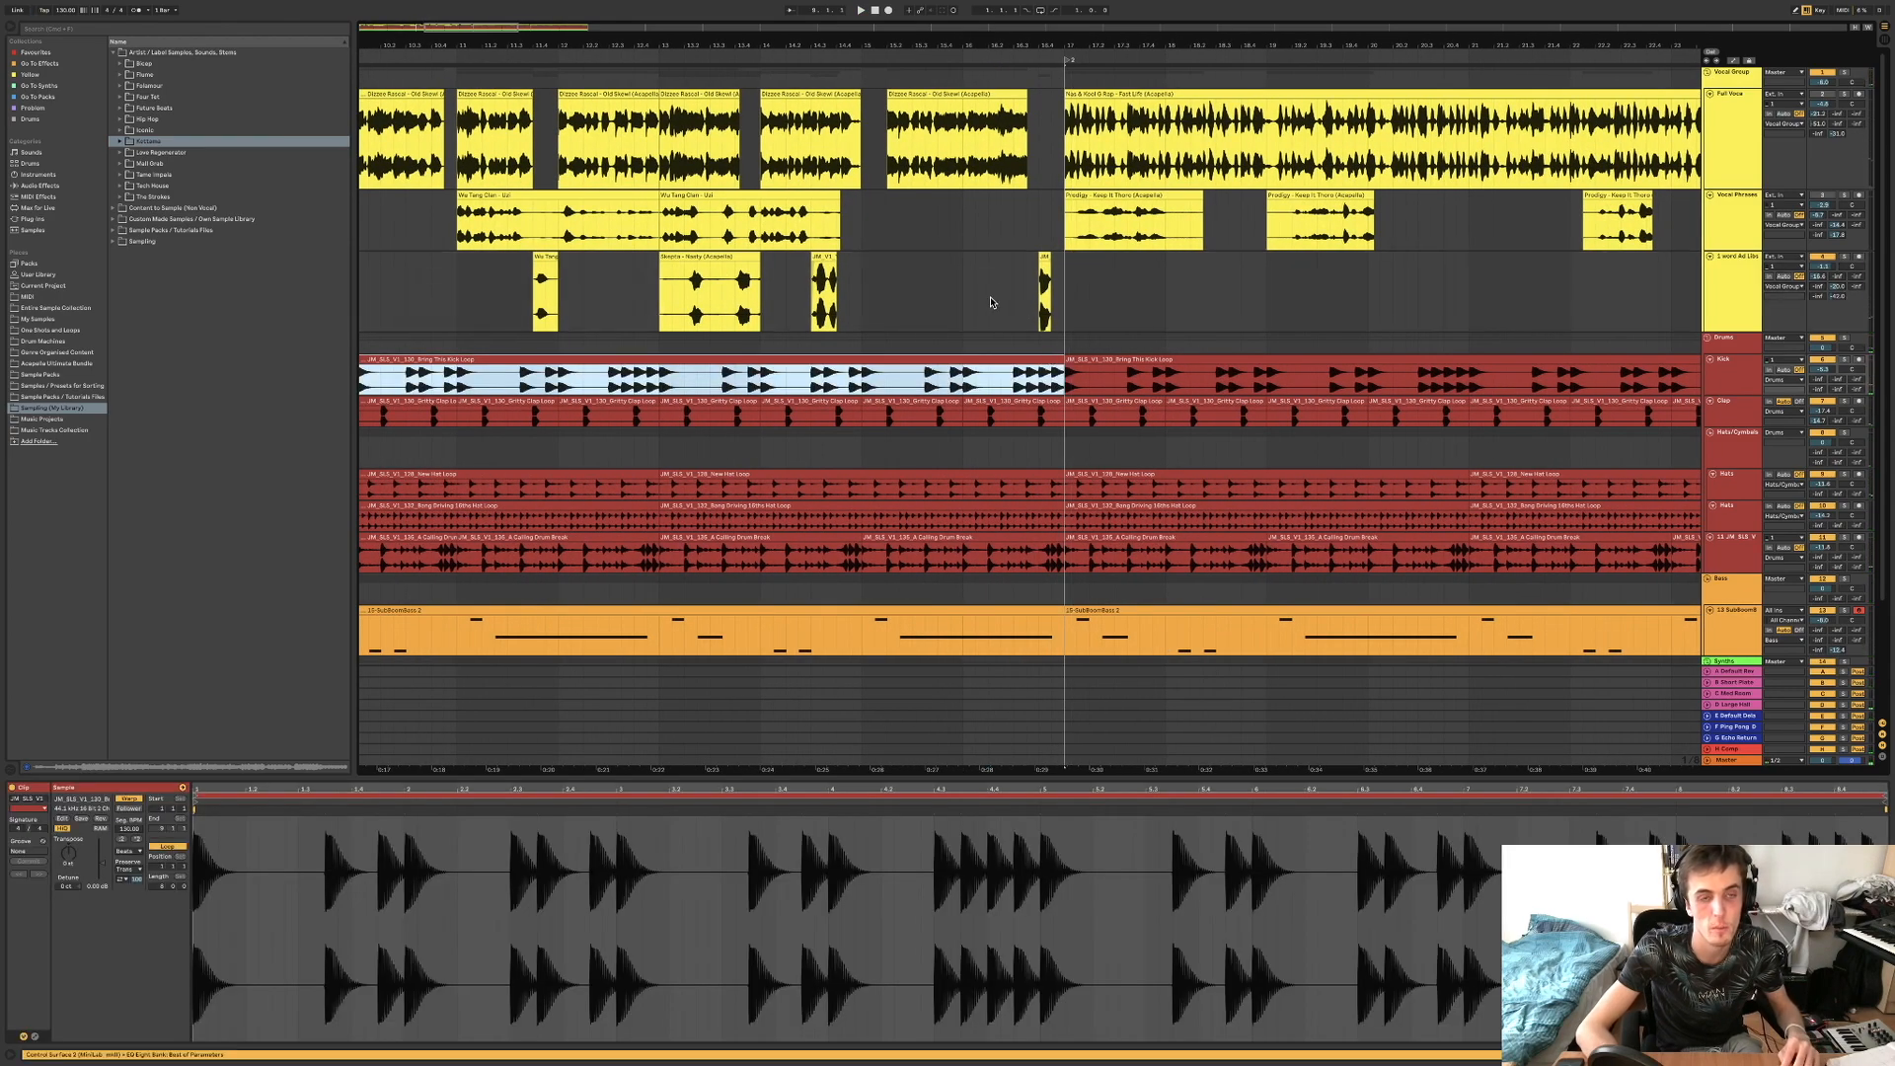
scroll(923, 309, left, 2)
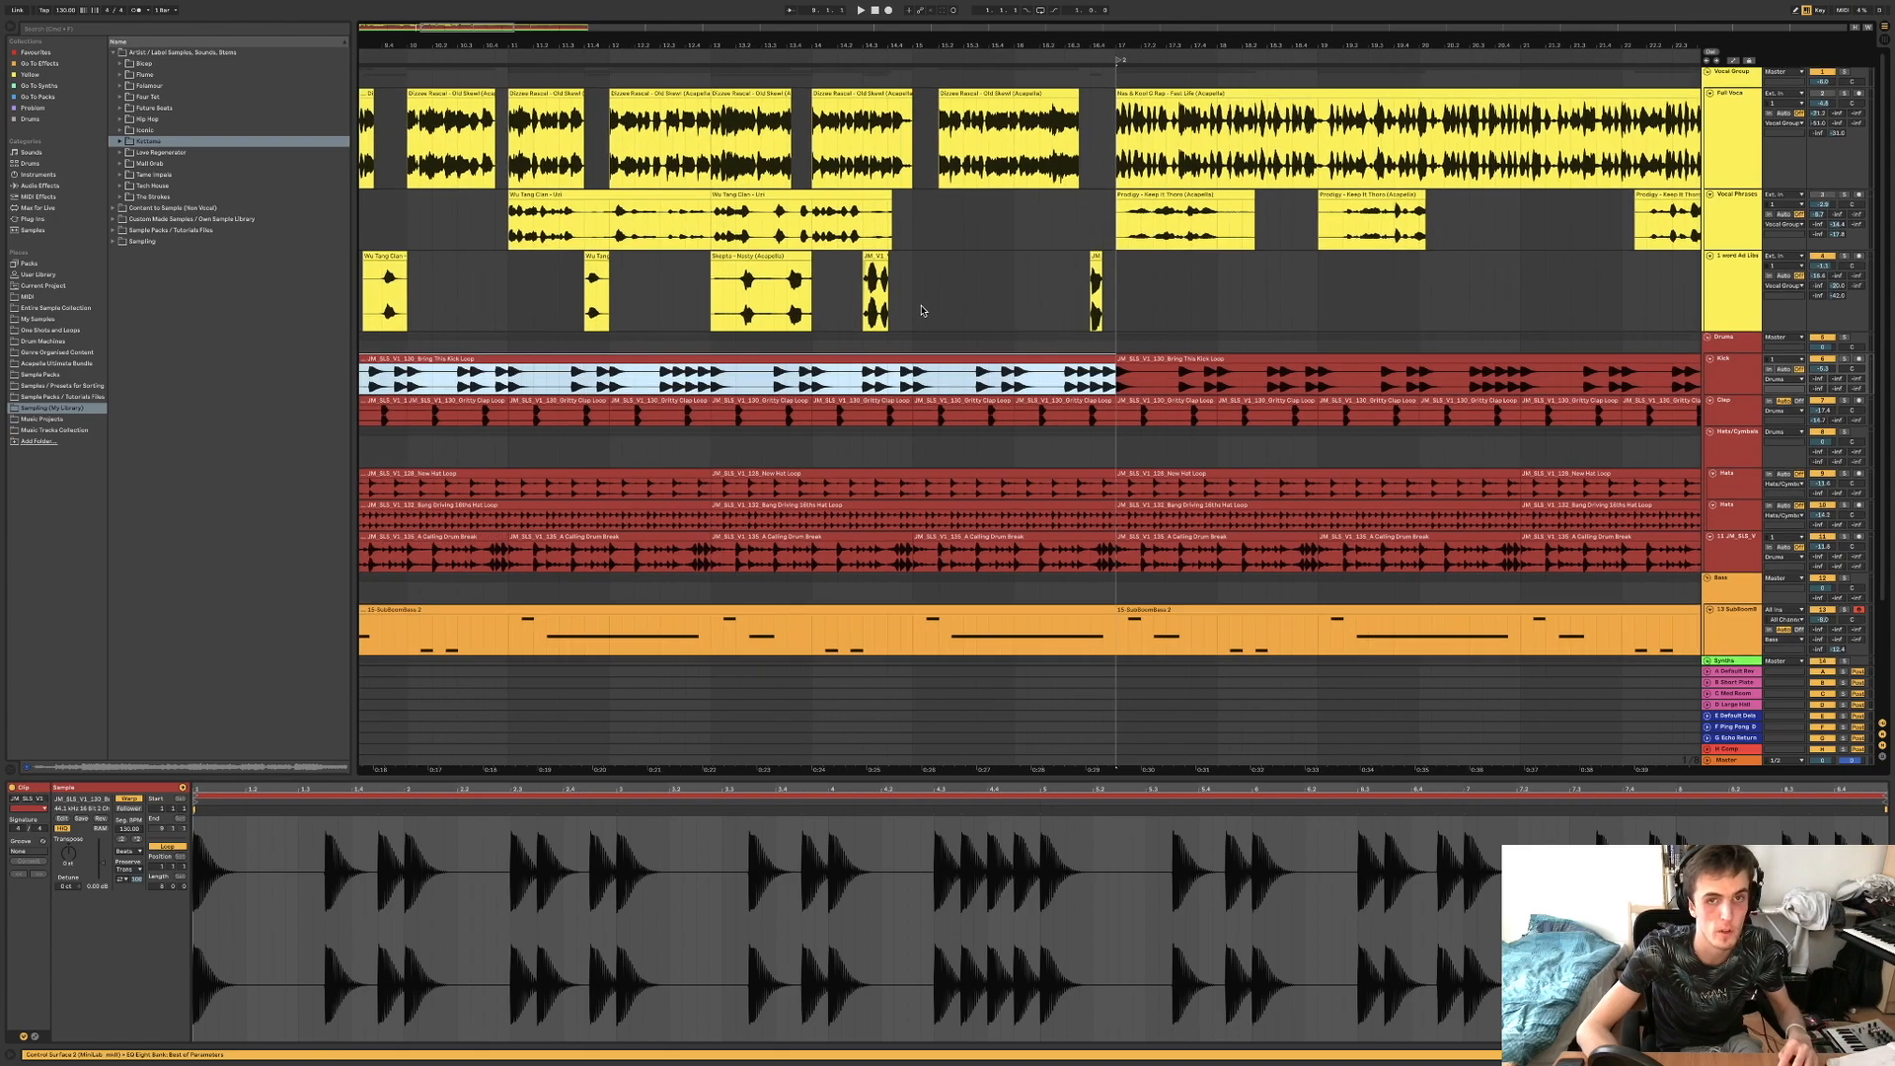
click(872, 256)
key(space)
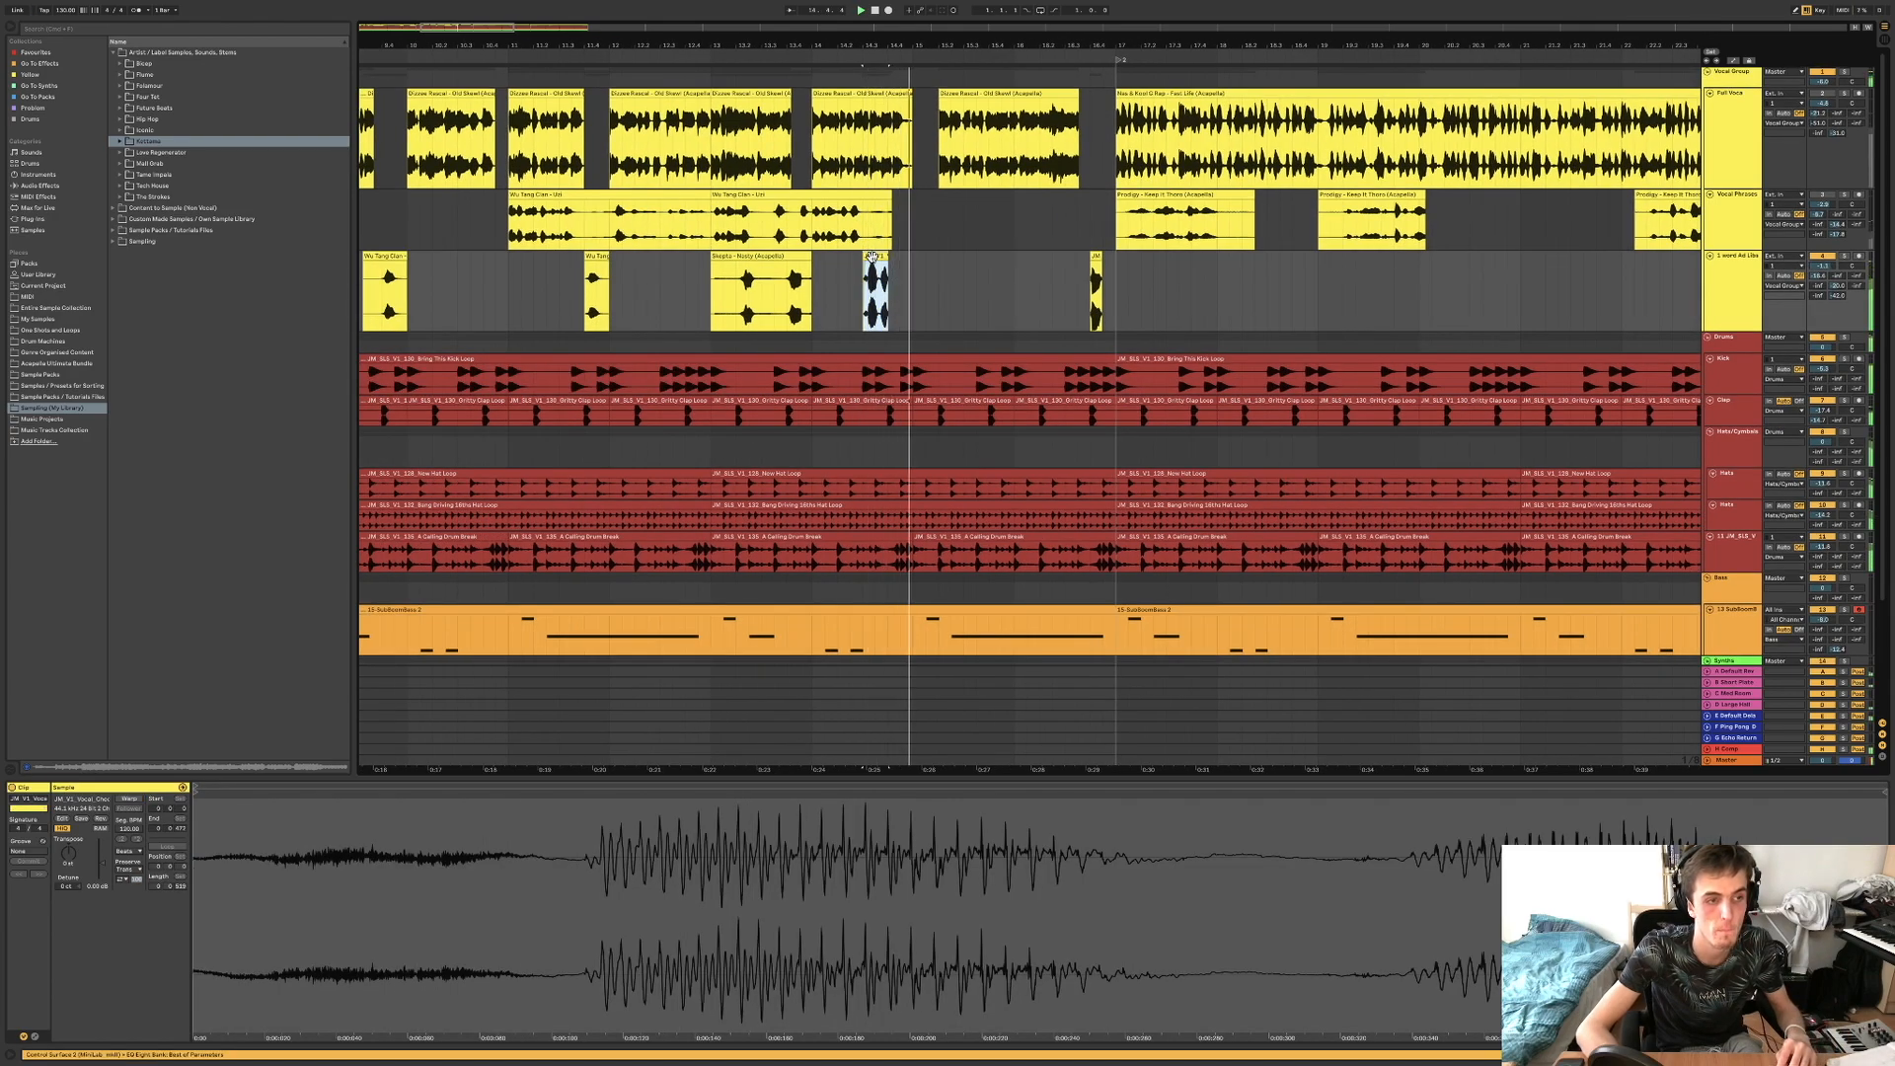
key(Right)
key(Right)
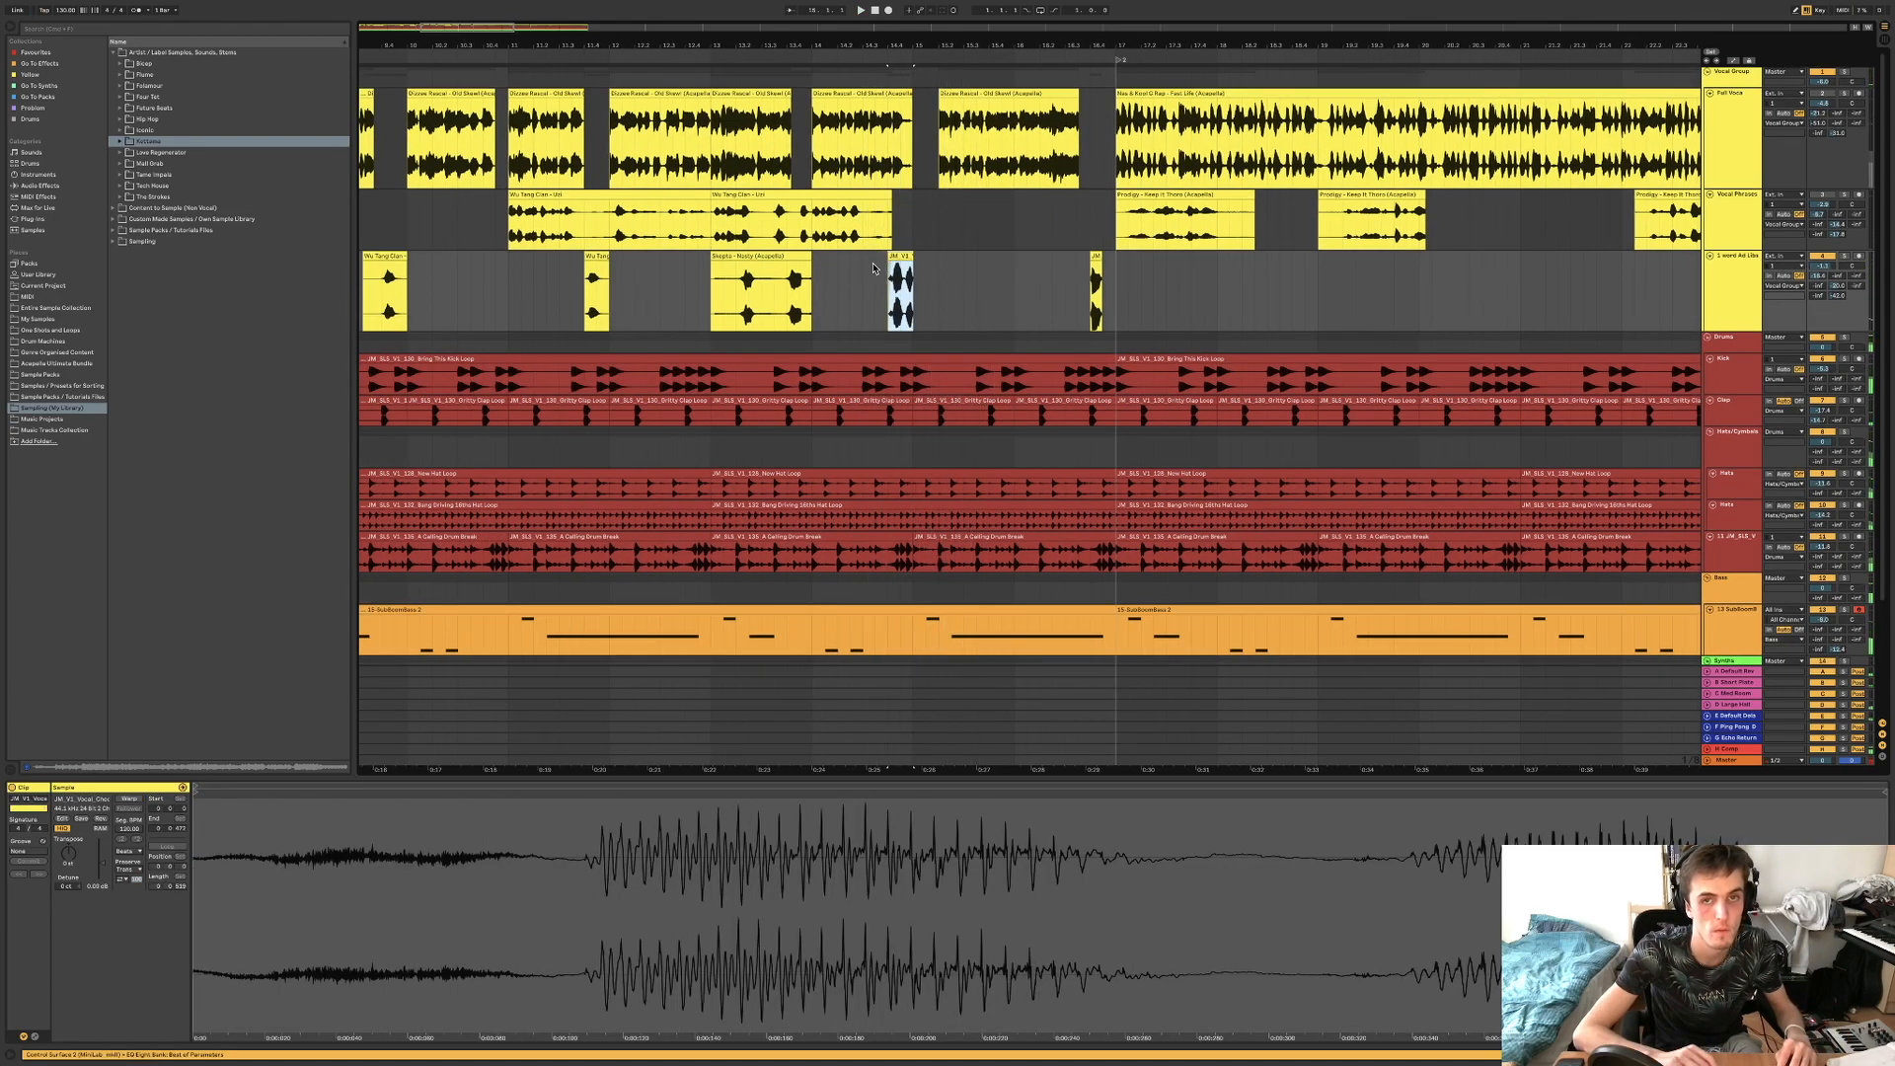
Inspect the waveforms of the Skepta ad-lib clip at bar 13 and the first ad-lib clip at bar 1.
click(756, 255)
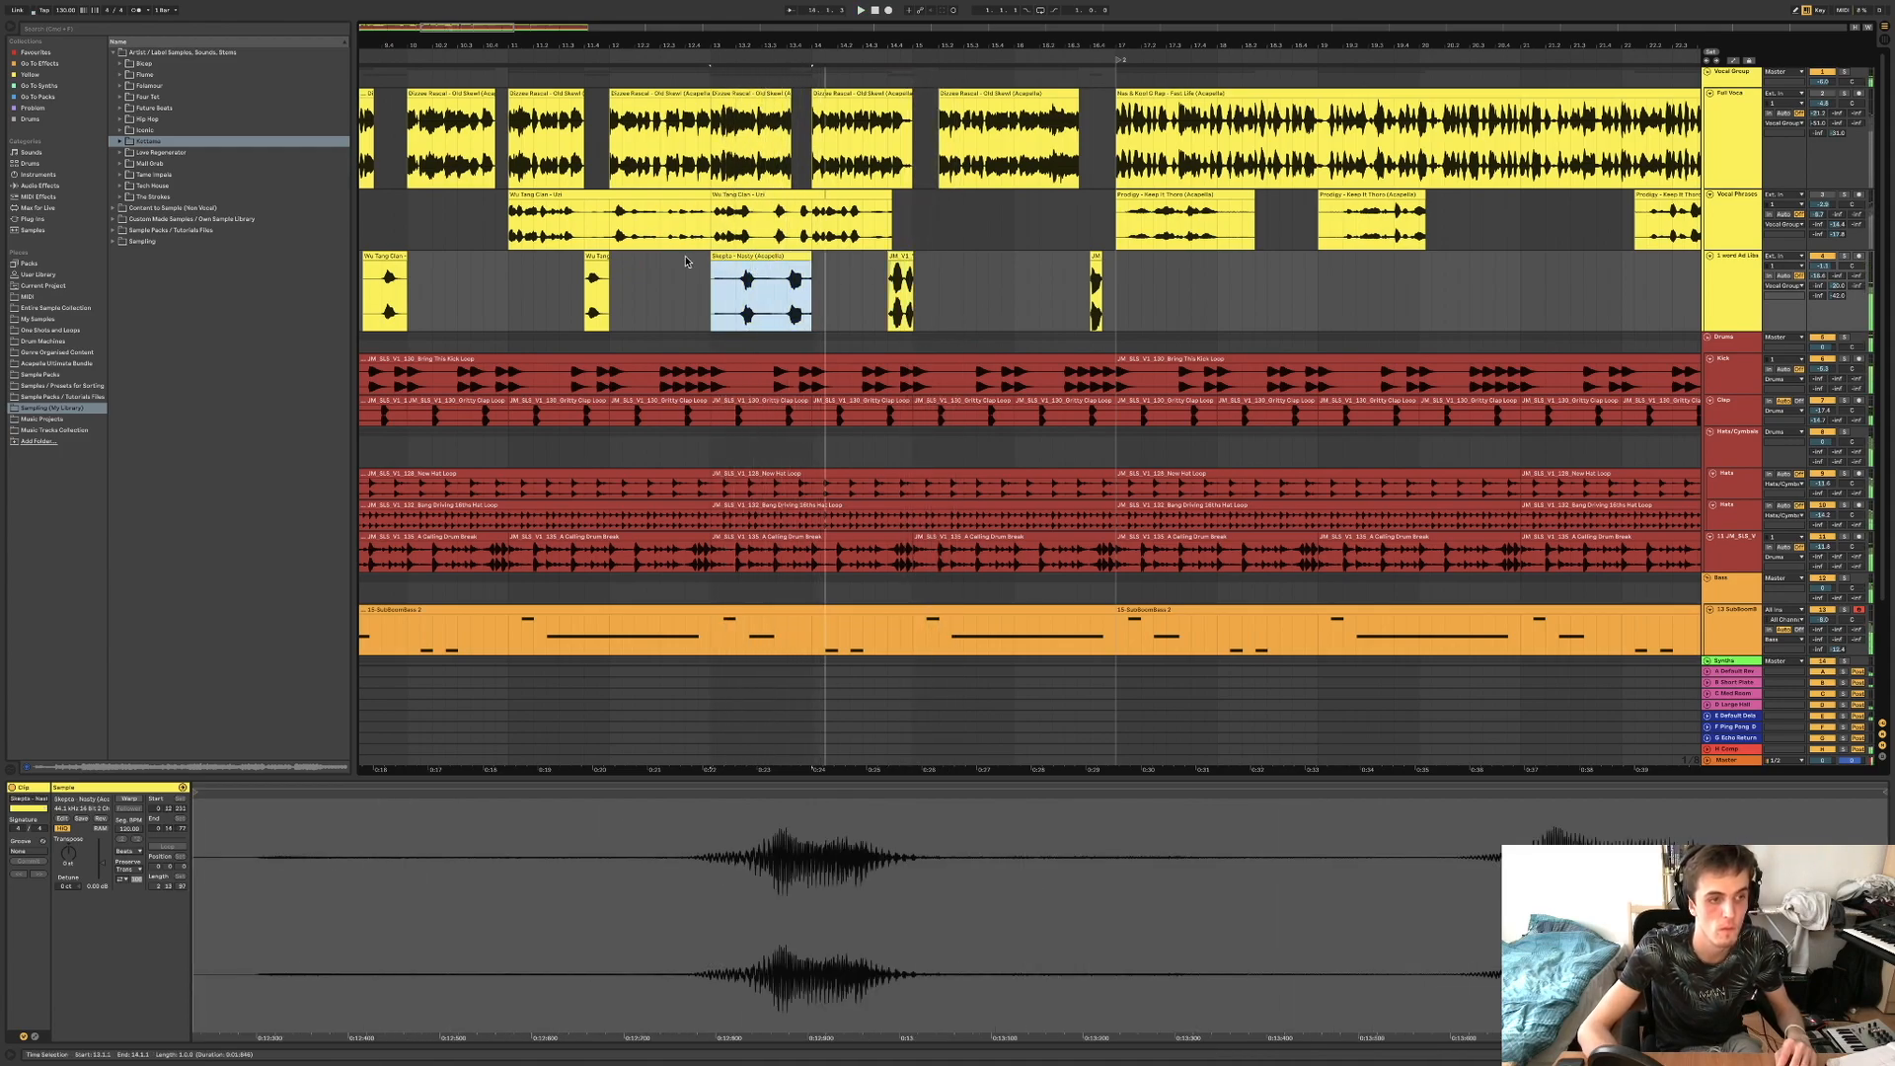
scroll(607, 262, down, 4)
scroll(606, 262, down, 2)
scroll(607, 266, down, 1)
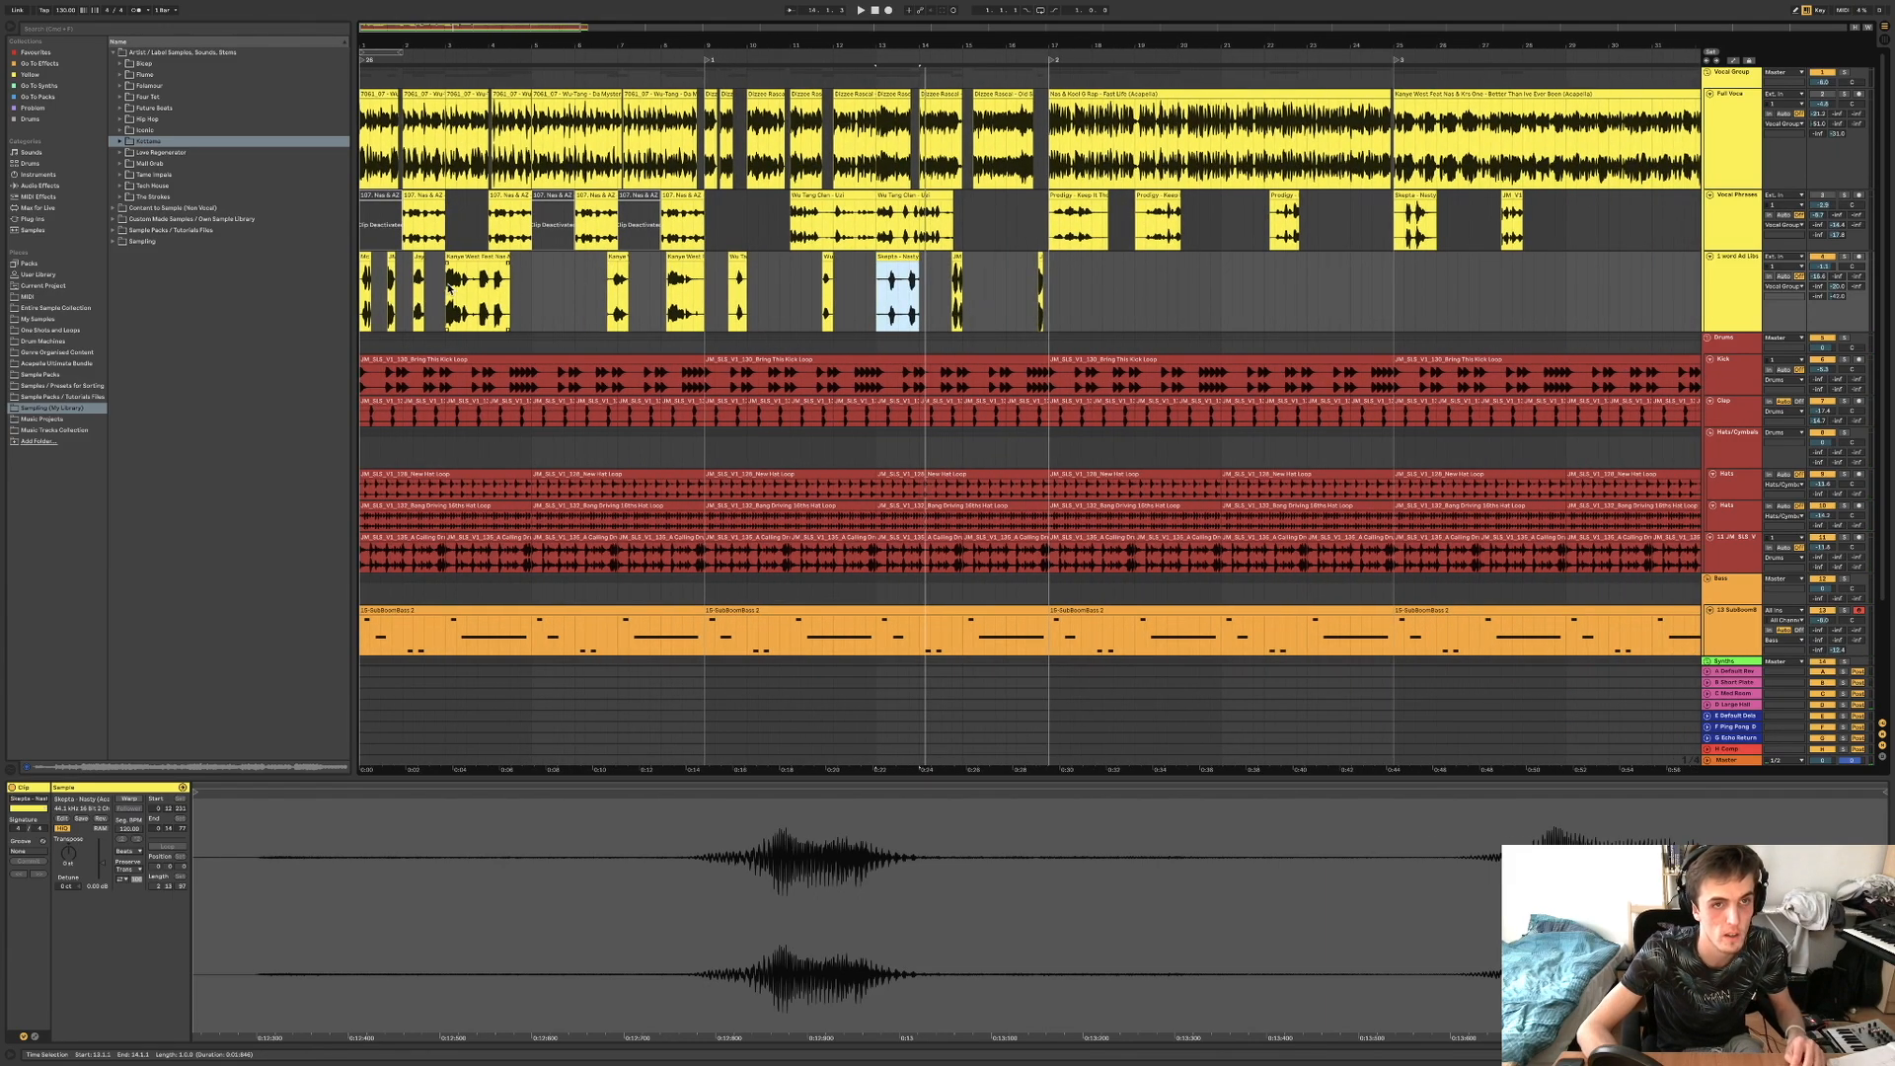
click(365, 264)
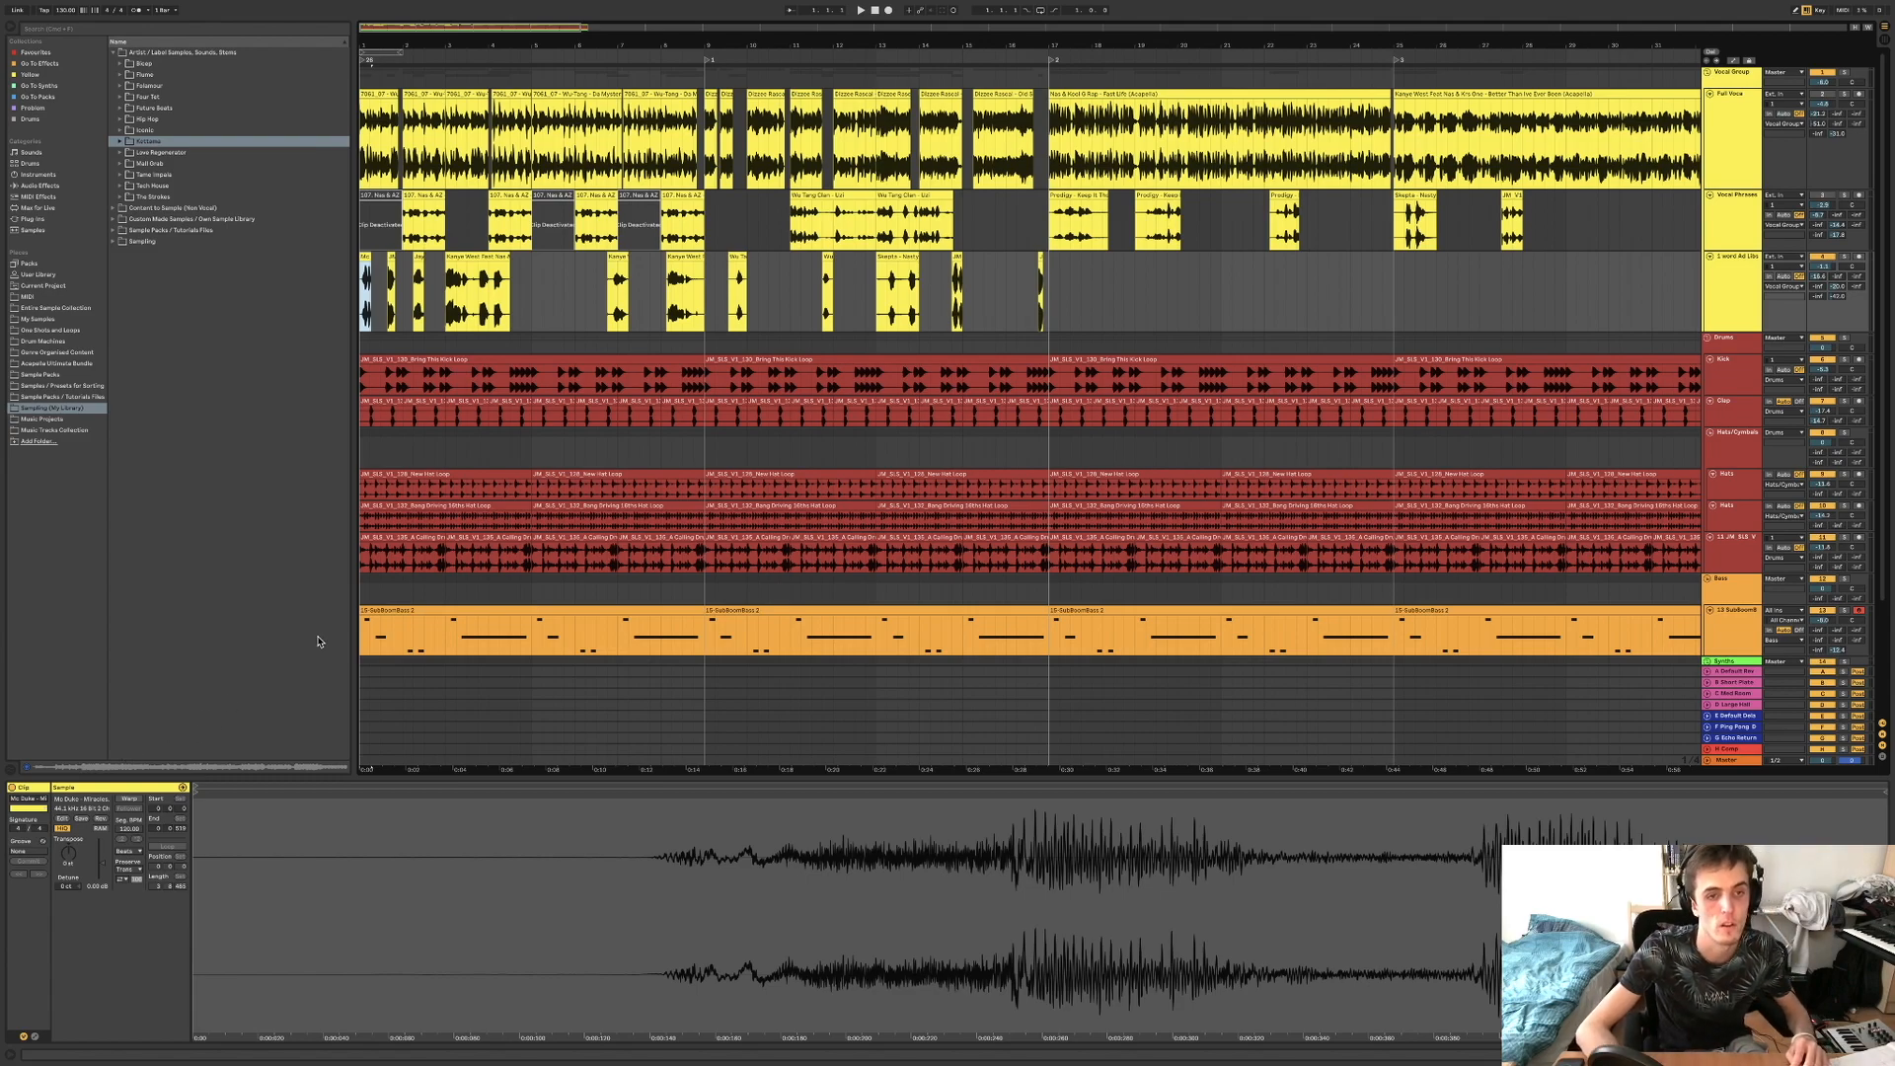
scroll(436, 607, down, 2)
scroll(436, 607, up, 1)
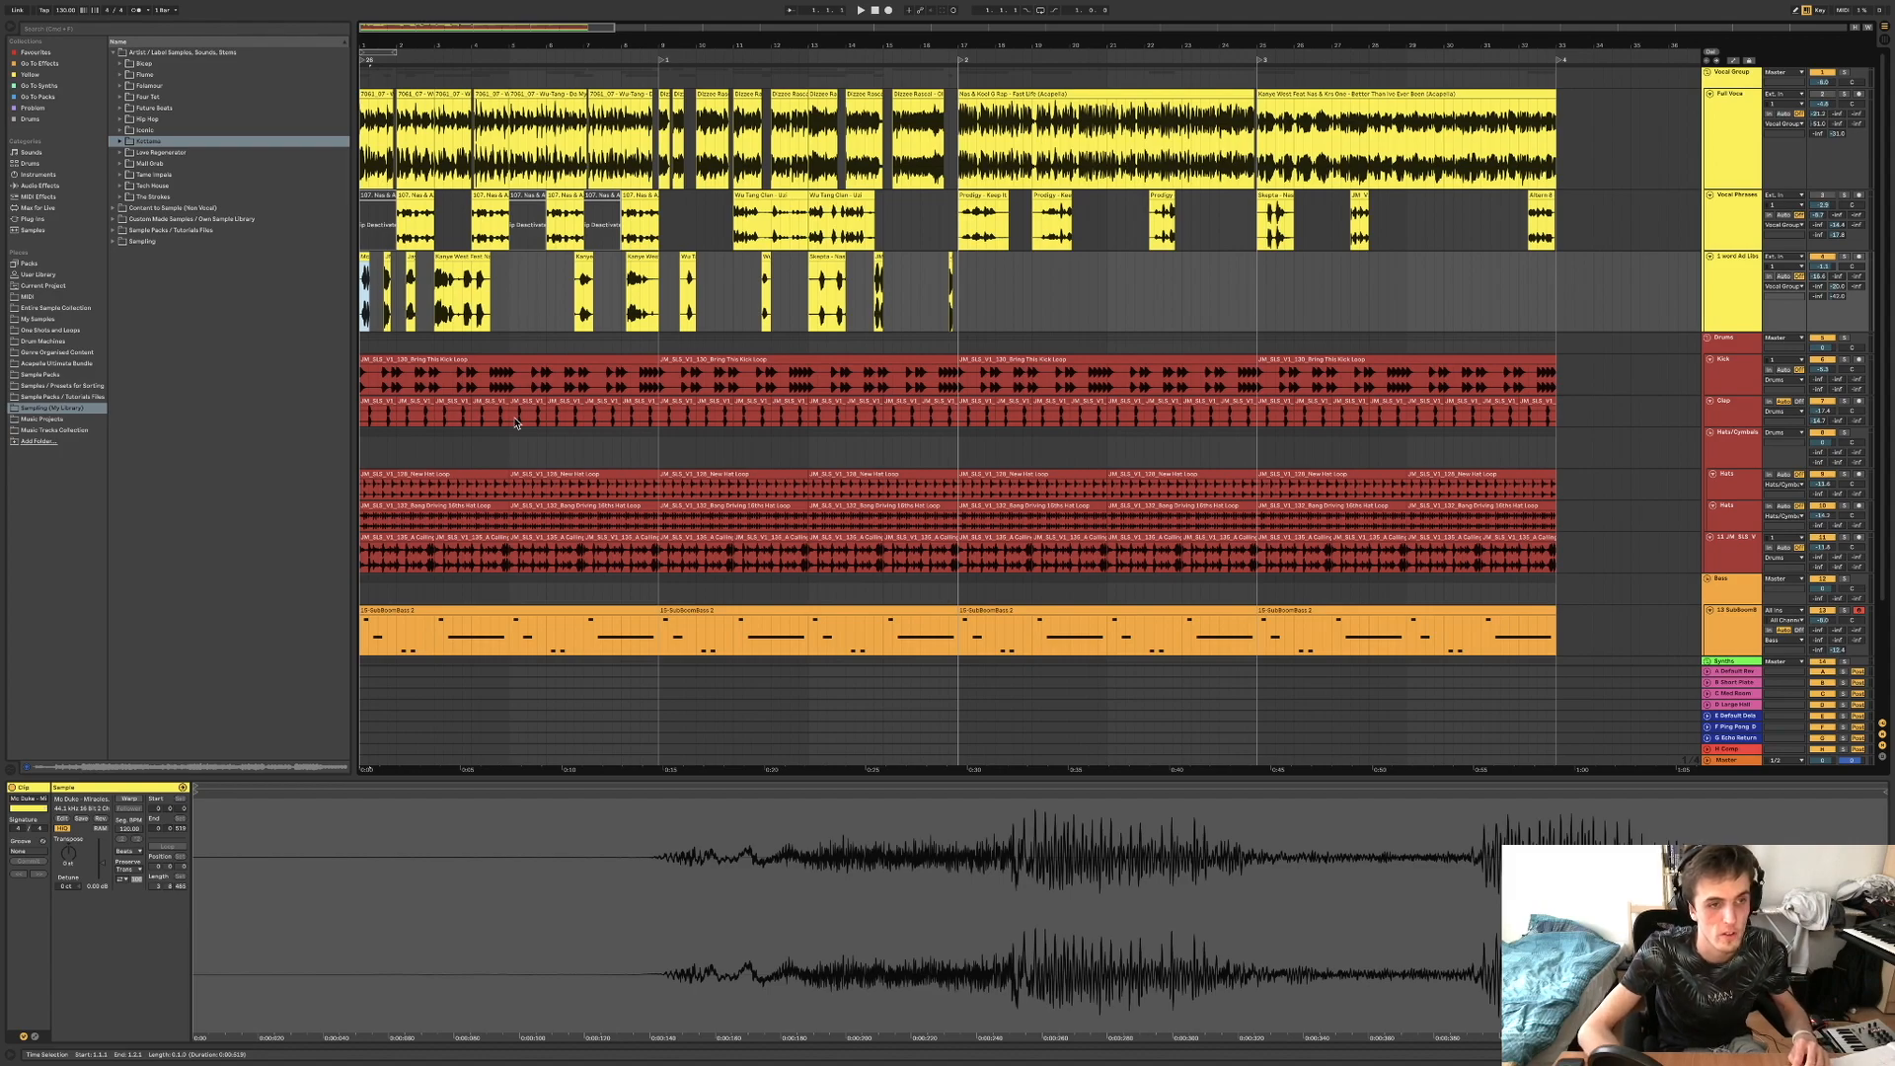
click(513, 459)
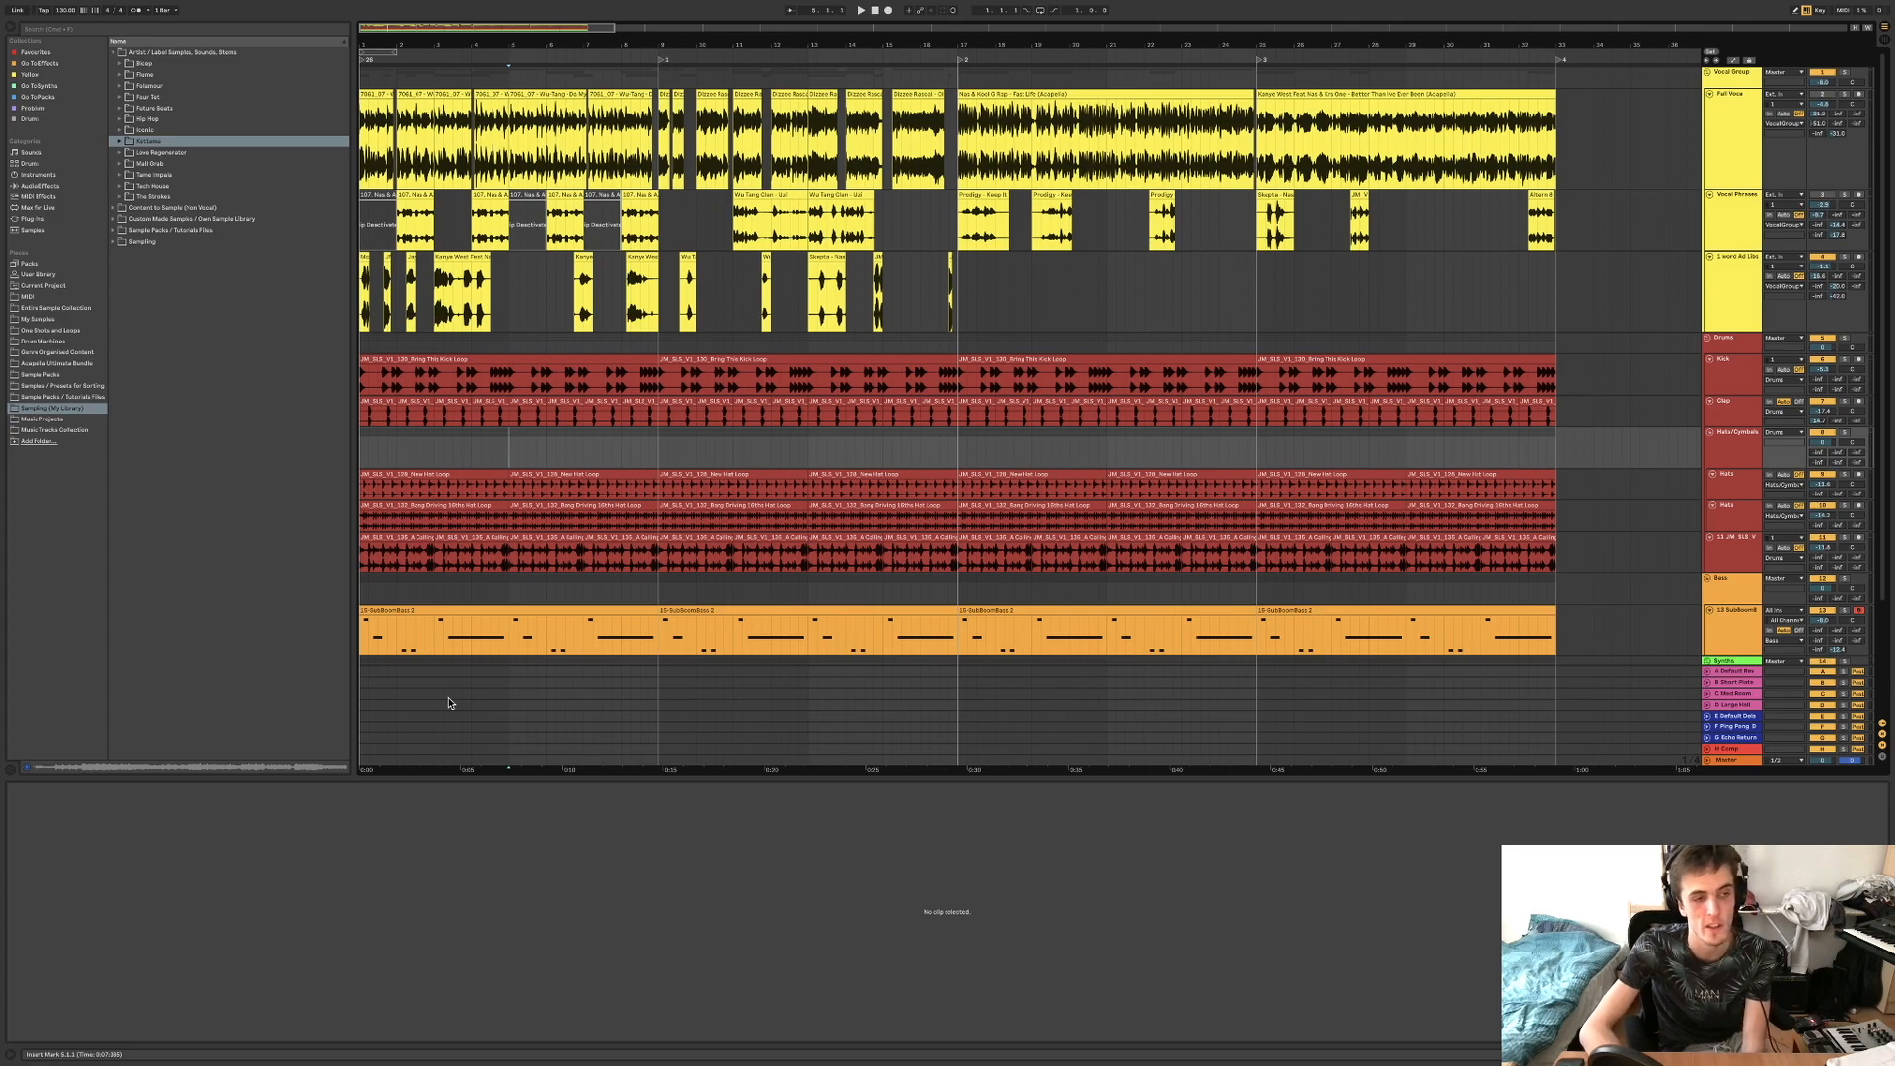
click(392, 688)
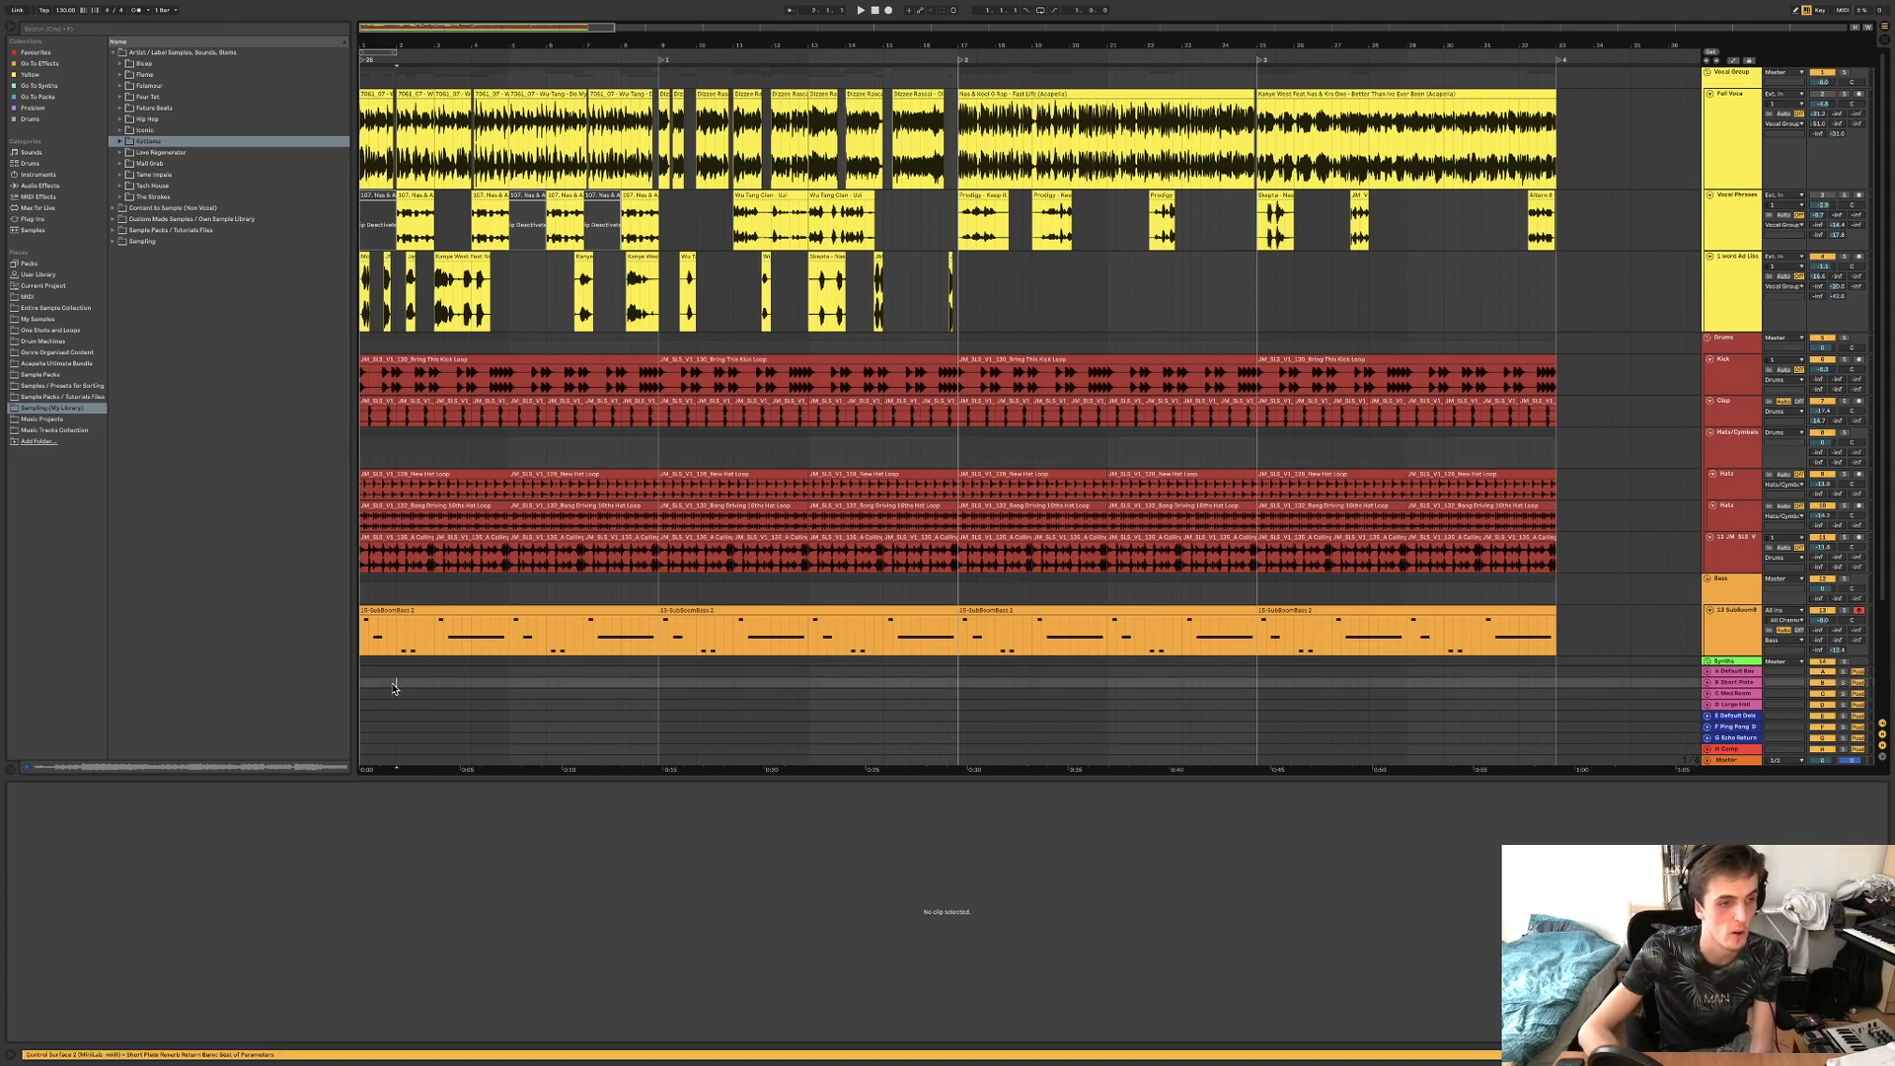